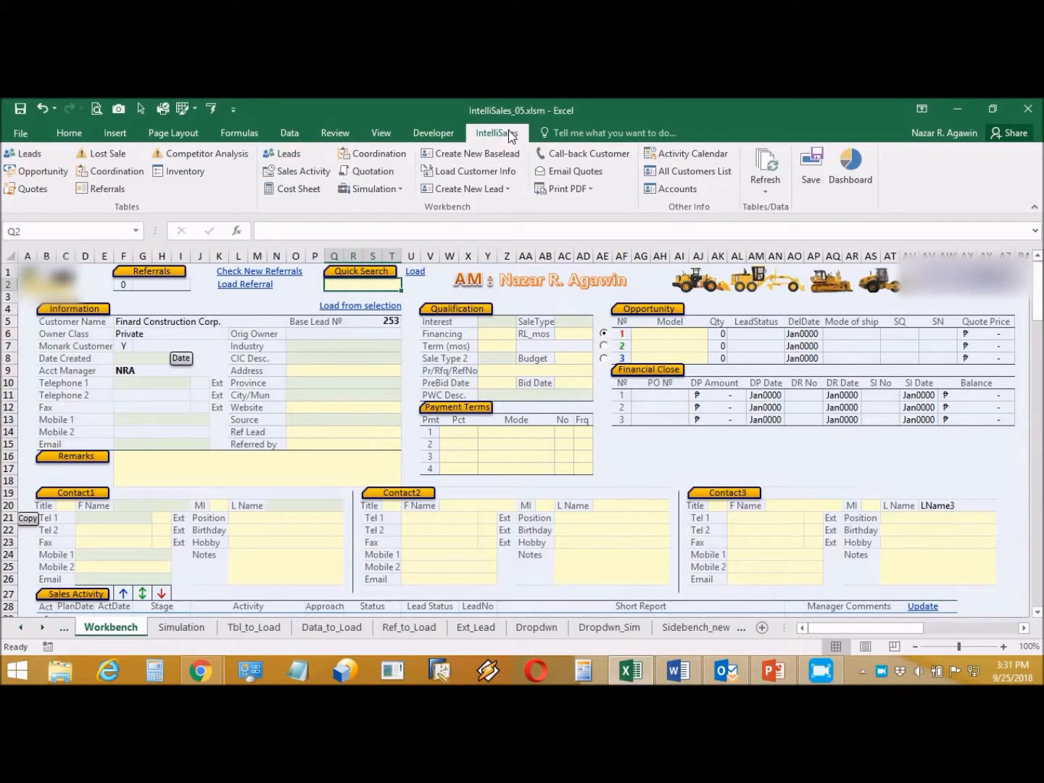
Step: Look through the new lead options, Customer Name list and Quick Search lead numbers without choosing anything
left_click(484, 187)
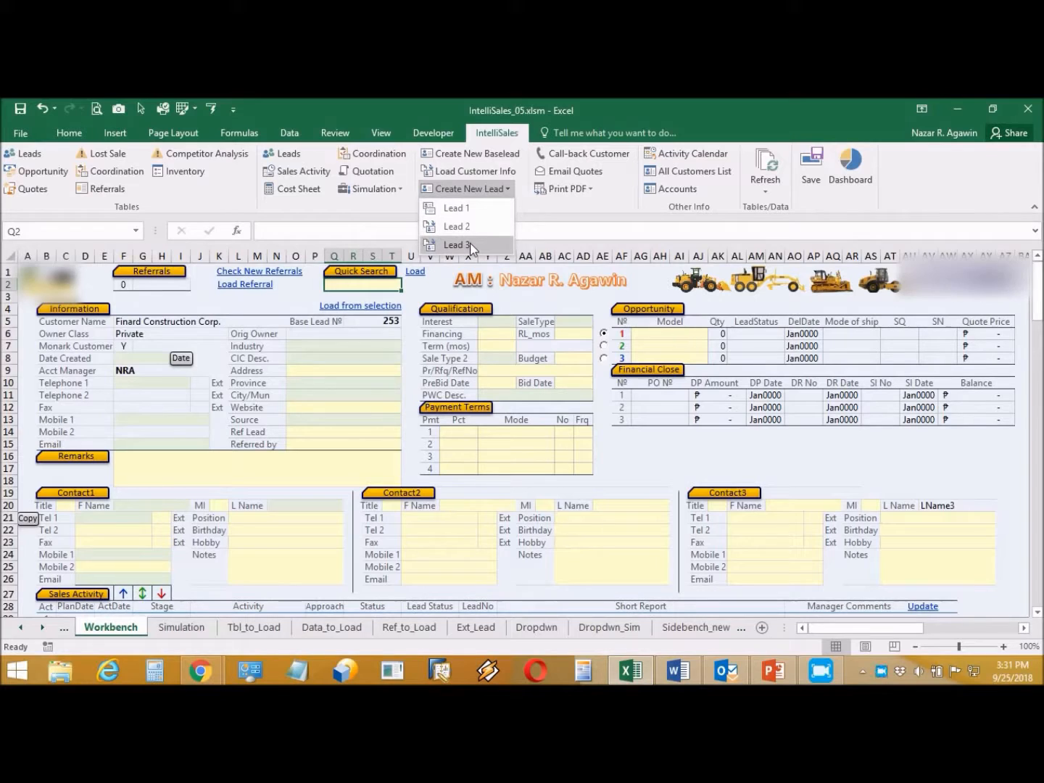
left_click(544, 225)
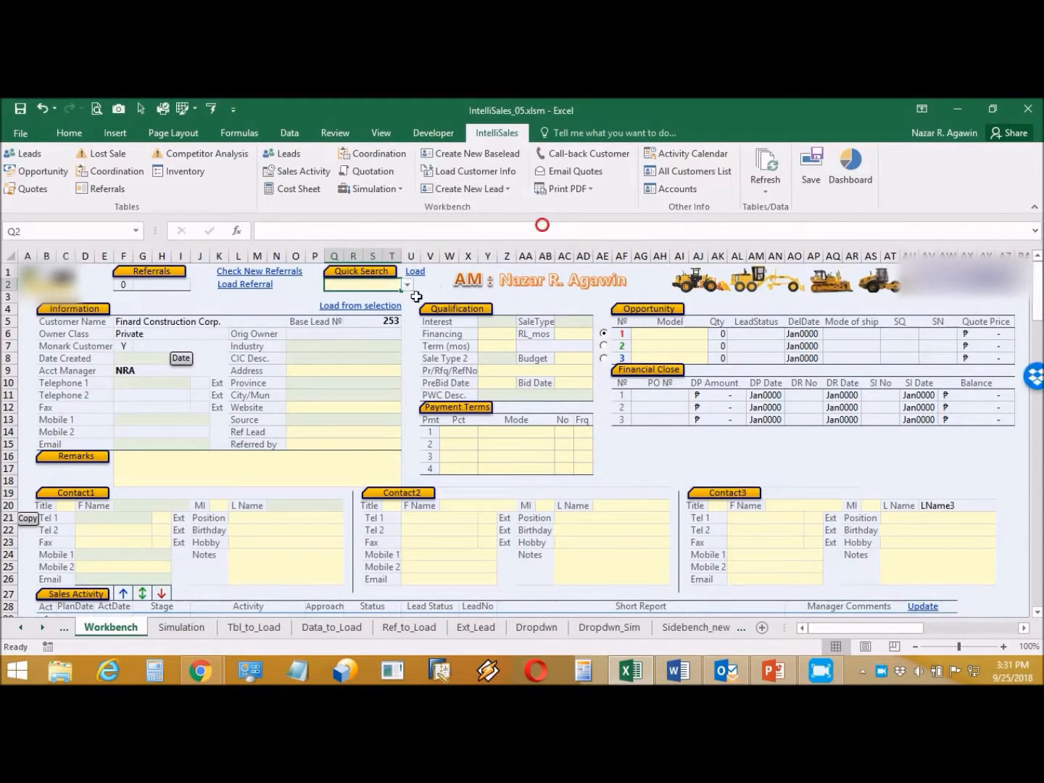
left_click(283, 324)
left_click(291, 323)
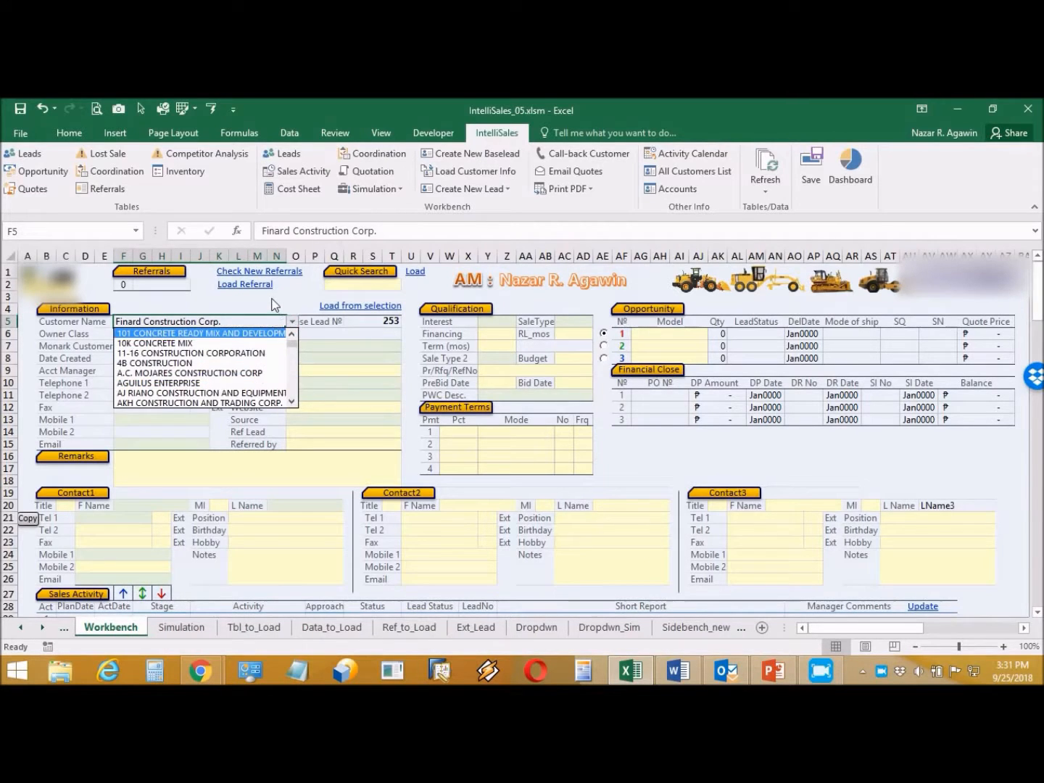
key("Escape")
left_click(379, 285)
left_click(408, 283)
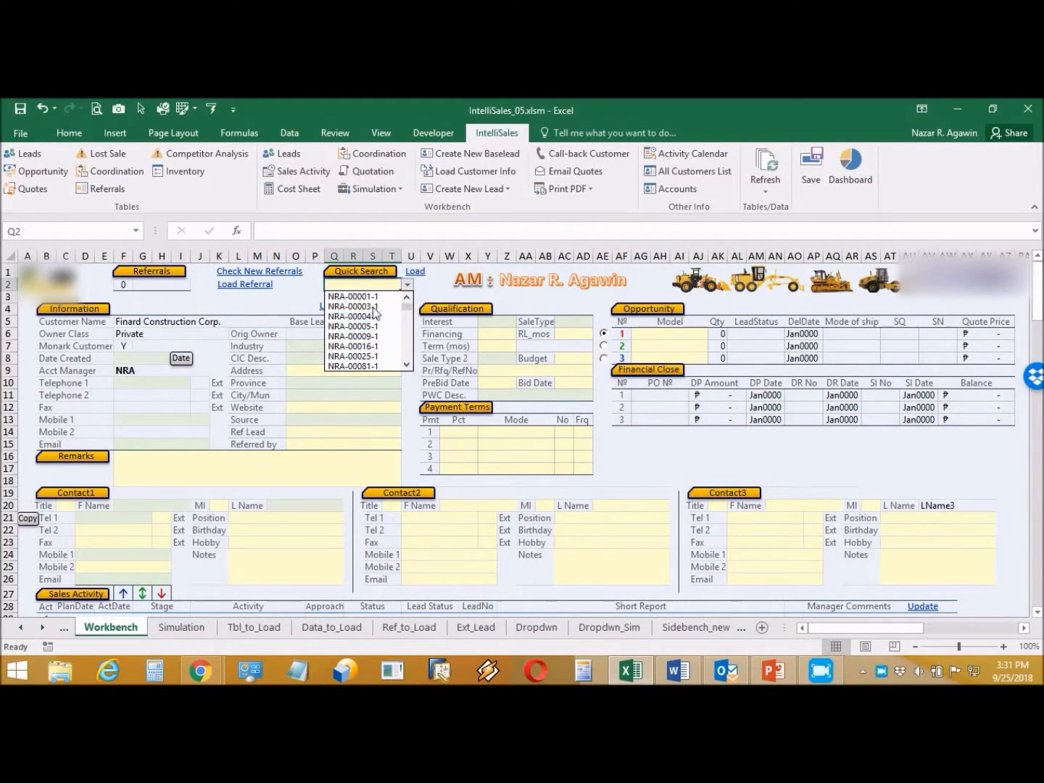
left_click(290, 299)
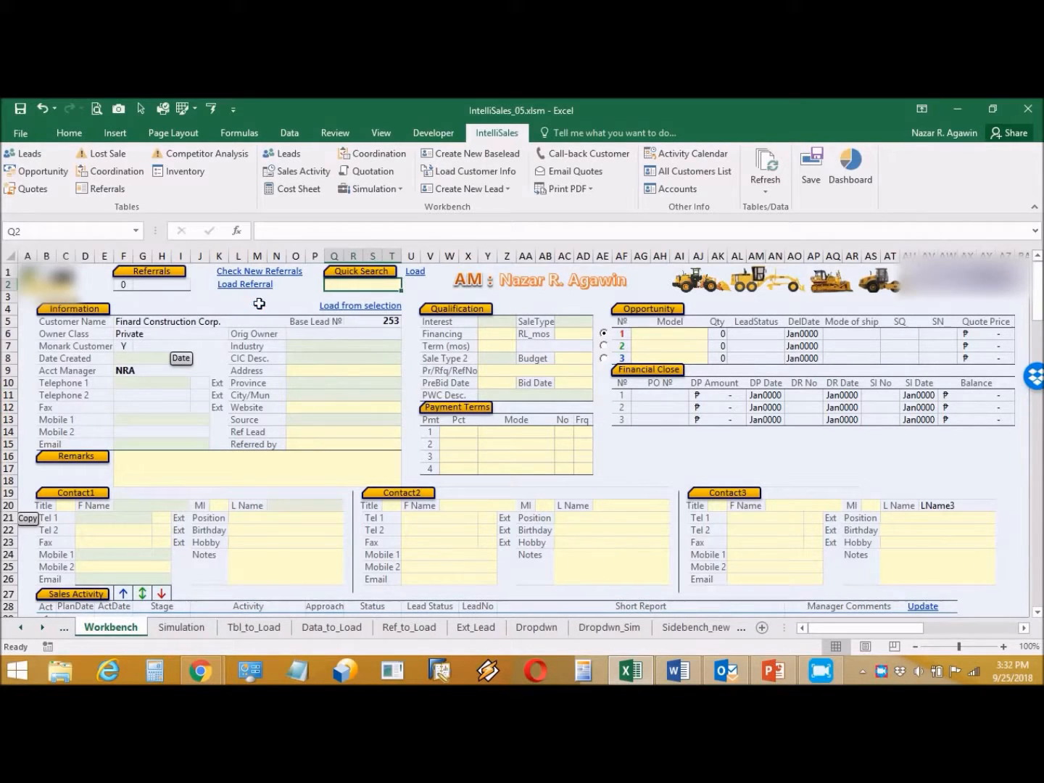
Step: Start a new baselead without saving, and acknowledge the 'Ready to accept data' message
left_click(468, 154)
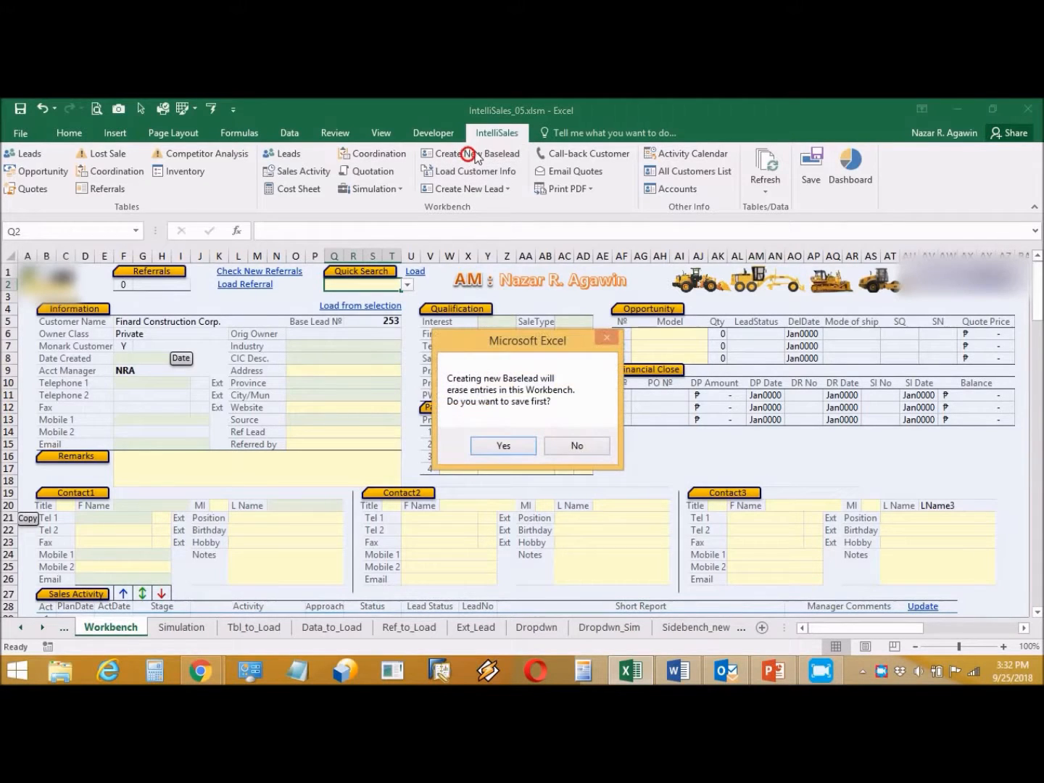
left_click(575, 446)
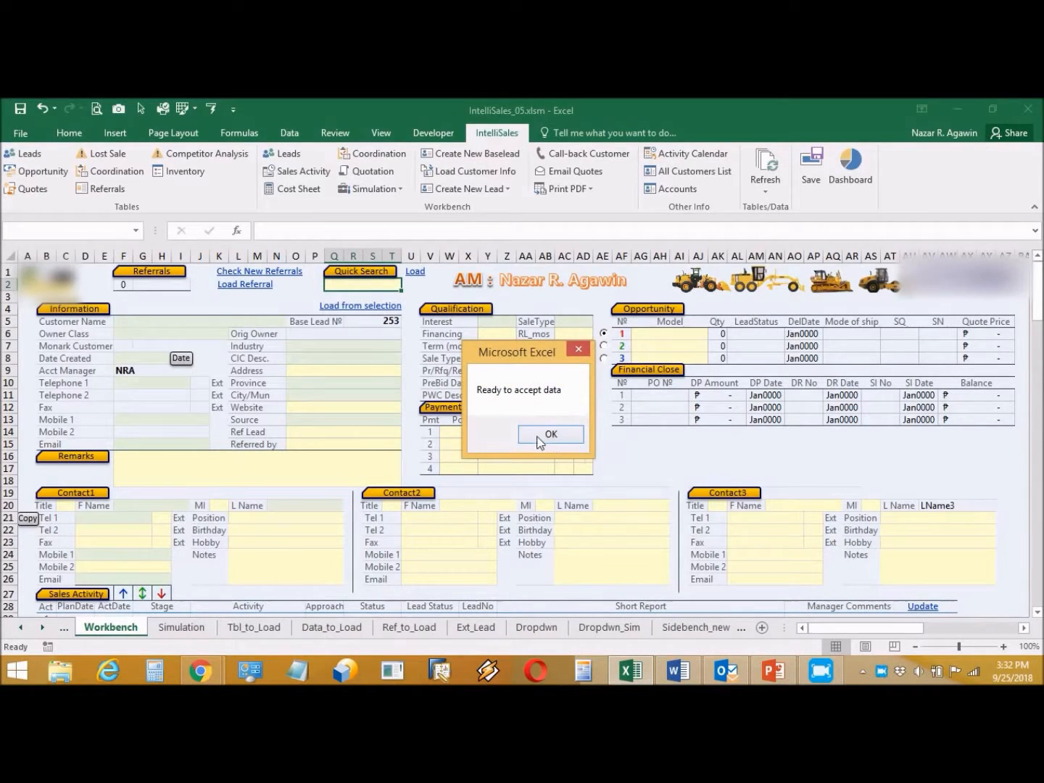
left_click(537, 434)
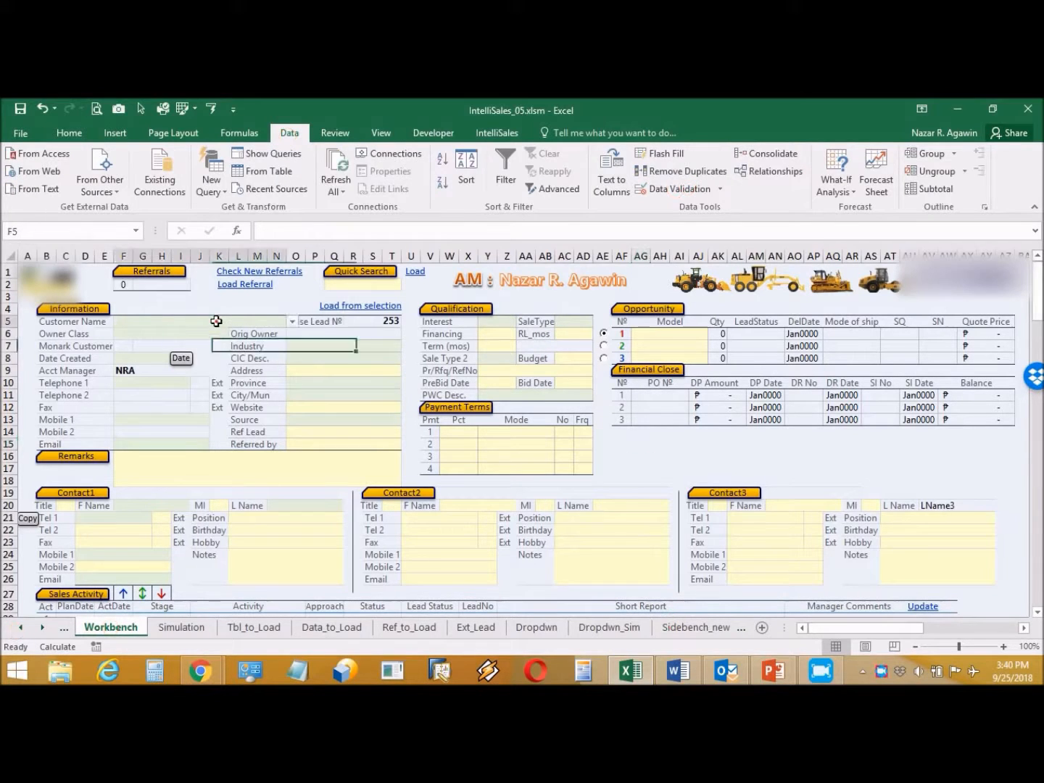
Step: Enter customer Finard Construction Corp. with Owner Class Private, Monark Customer Y and today's creation date
left_click(211, 318)
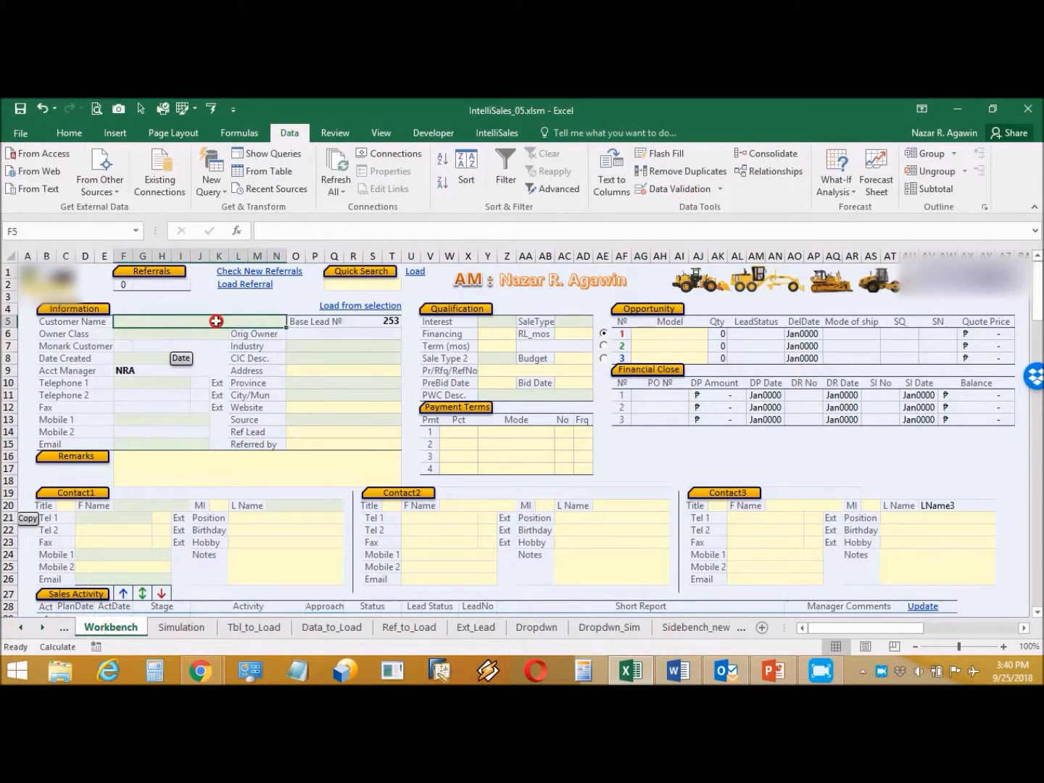
type("Fin")
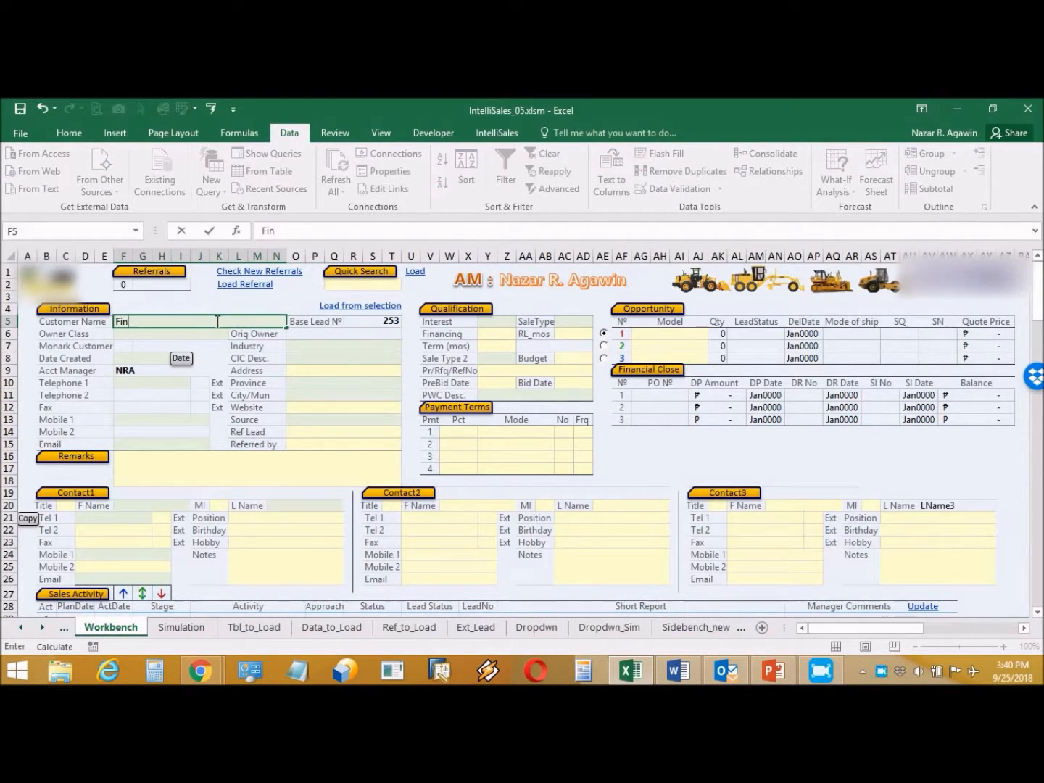
type("ard Construction Corp")
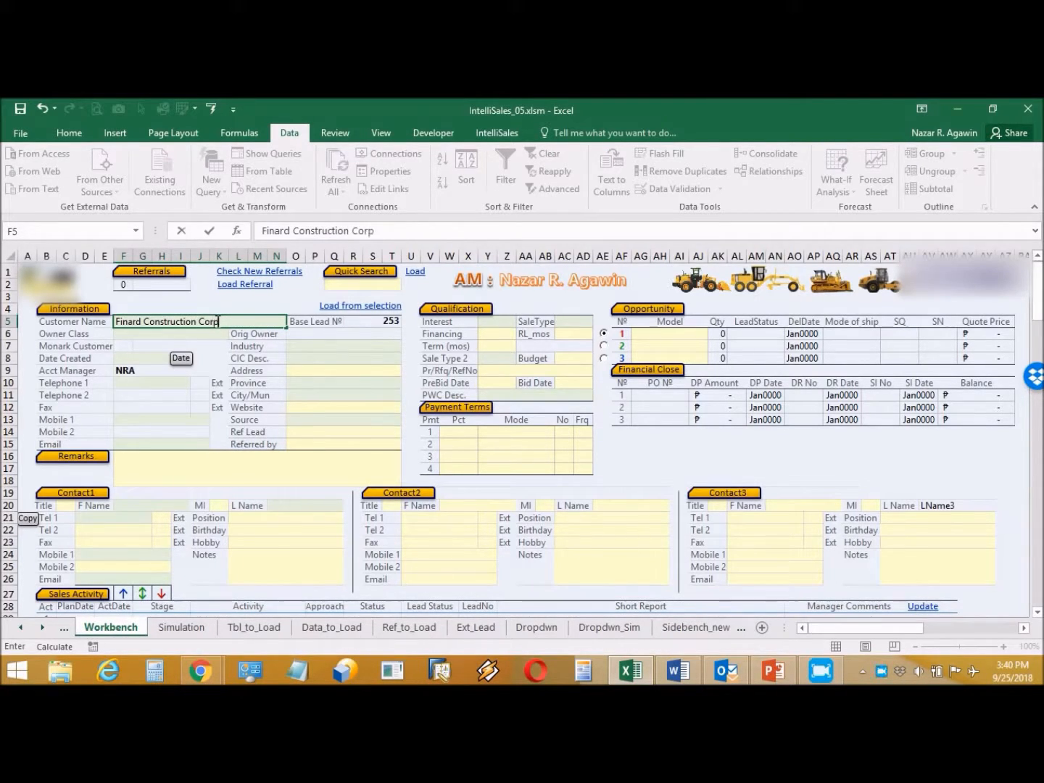
type(".")
left_click(189, 337)
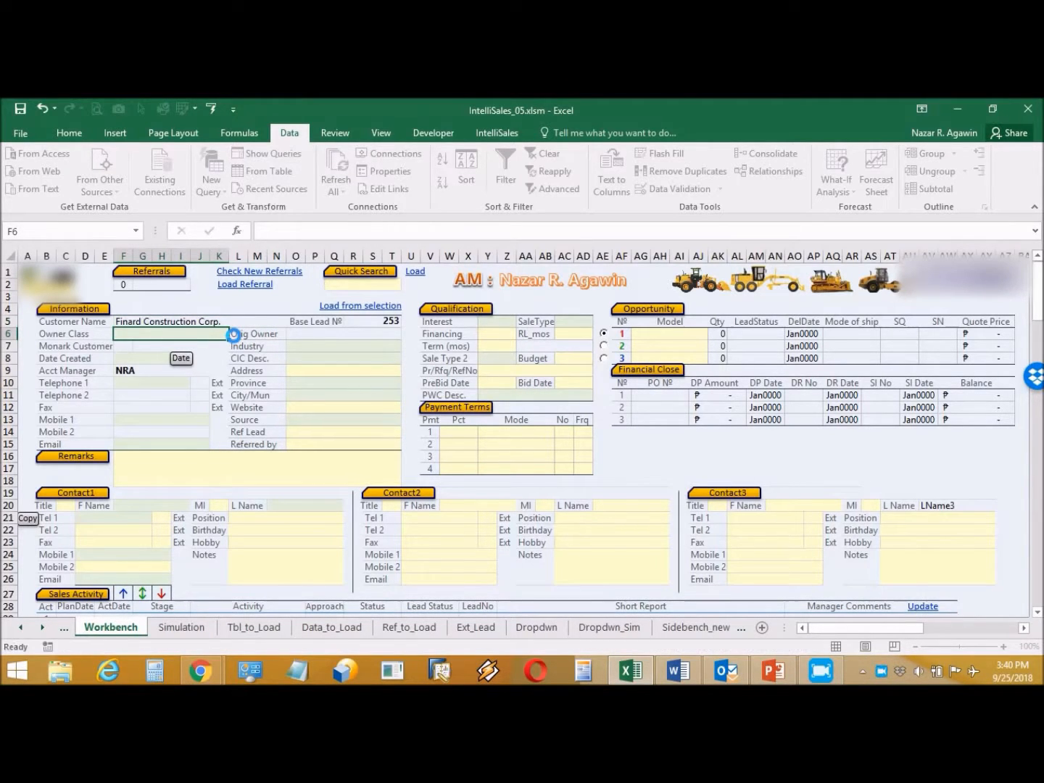
left_click(233, 336)
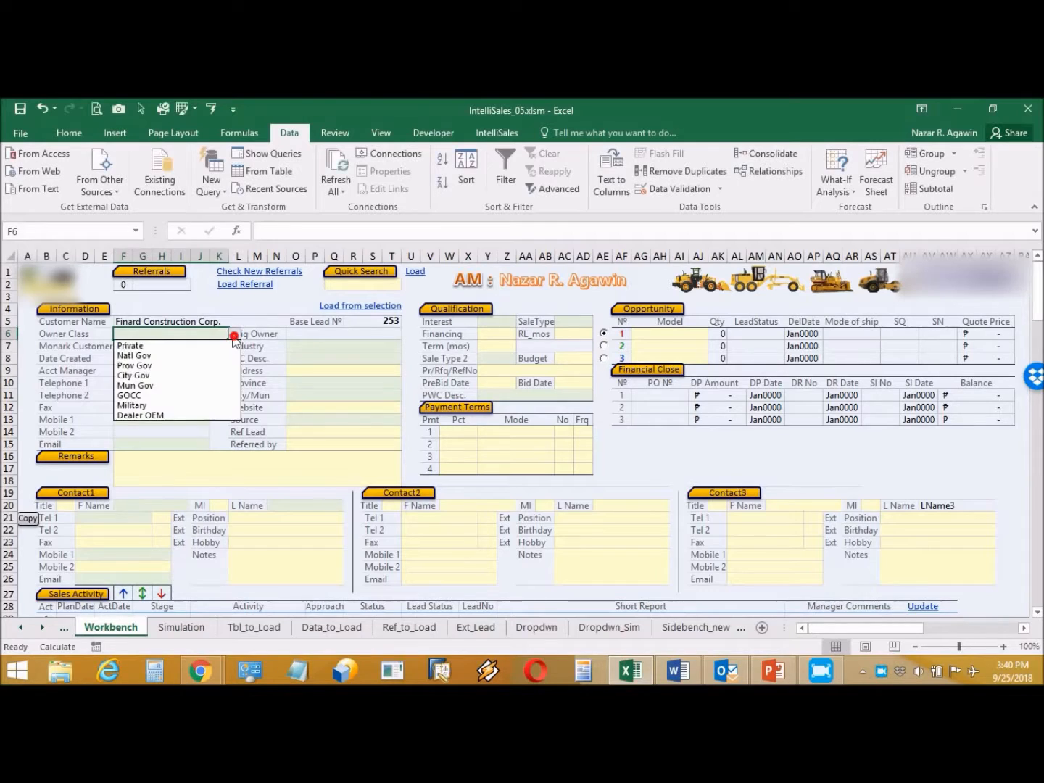
left_click(199, 345)
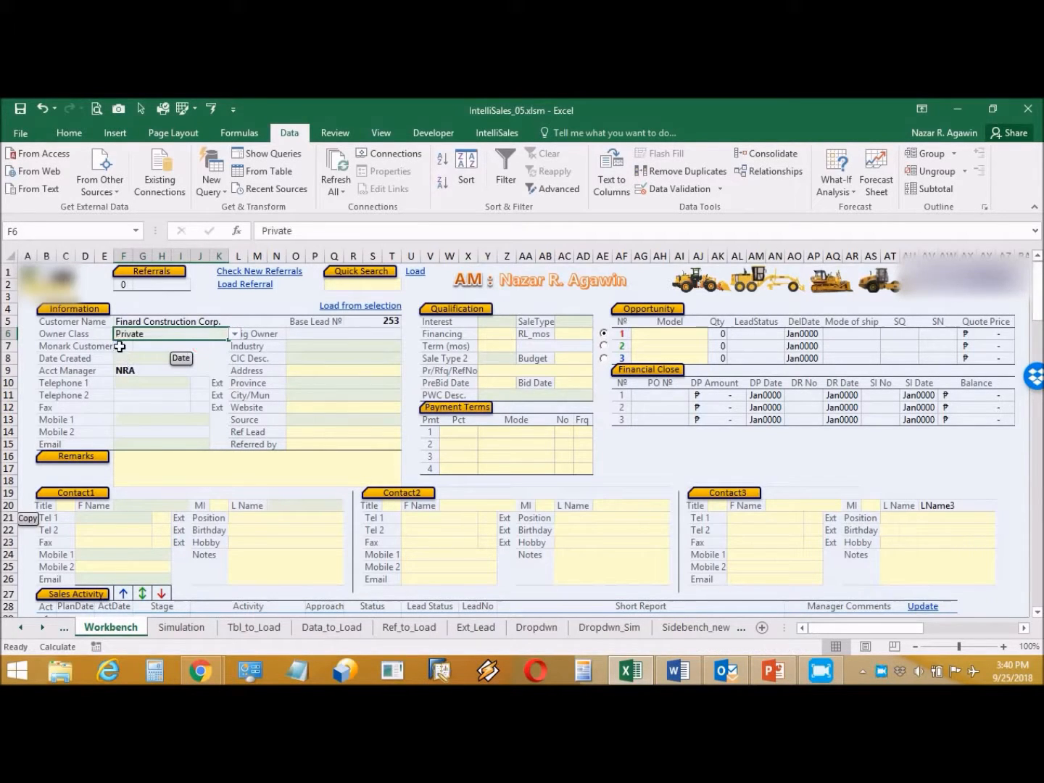
left_click(121, 346)
left_click(138, 346)
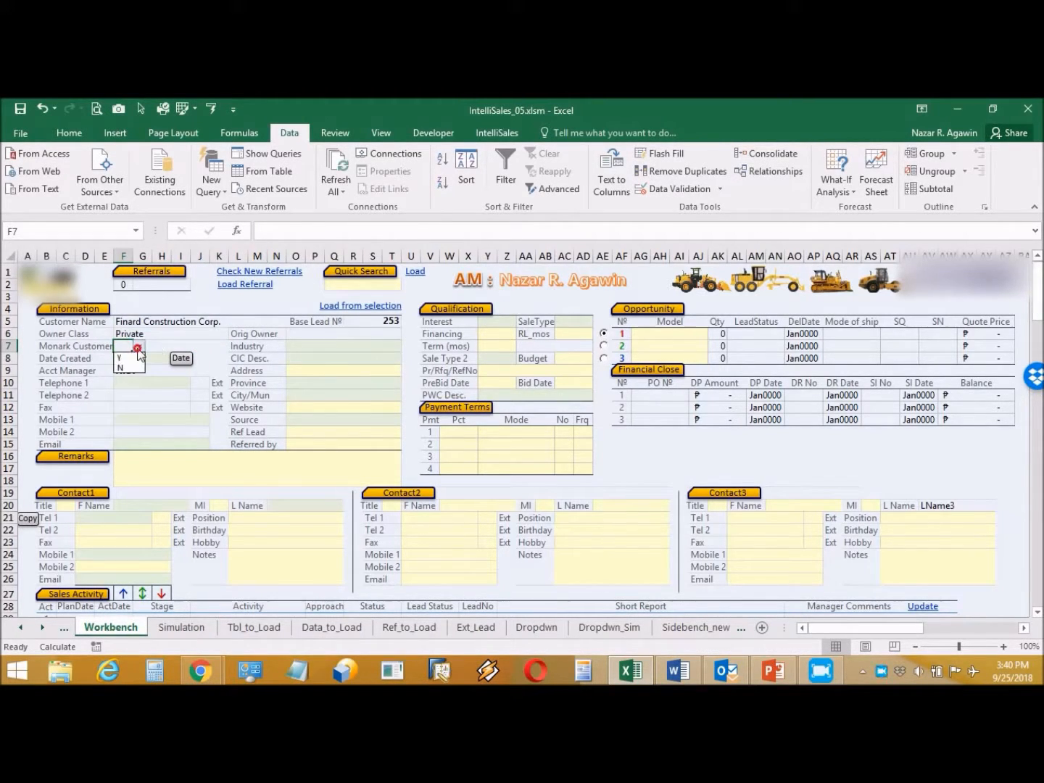
left_click(127, 356)
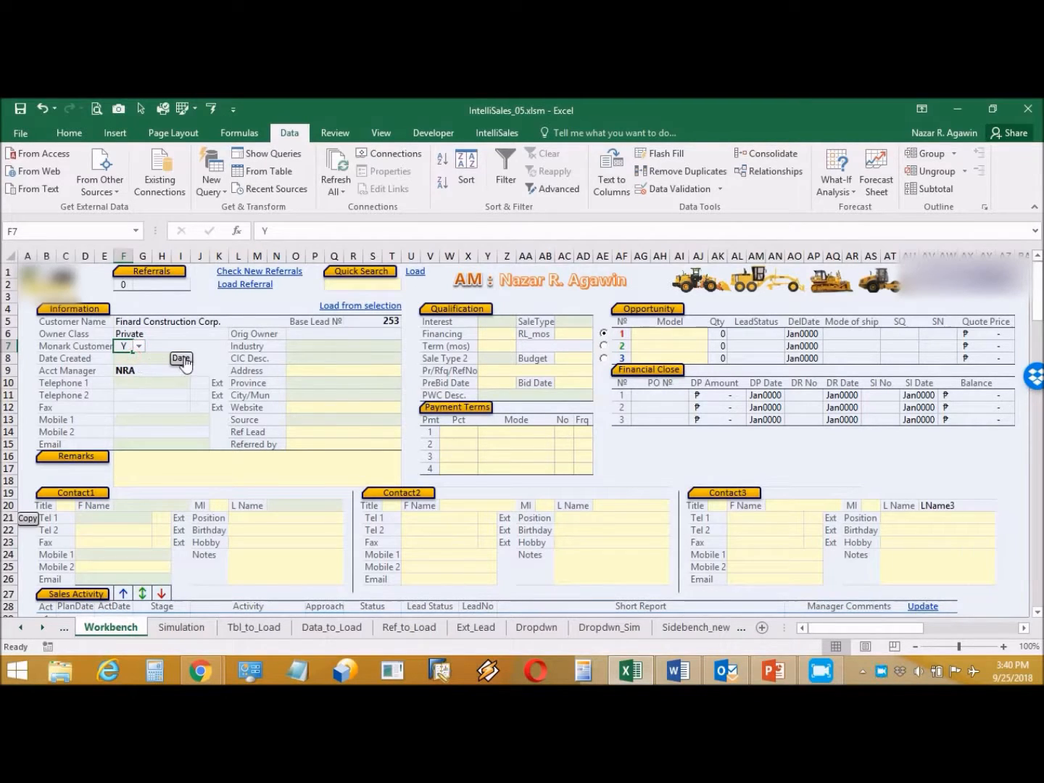
left_click(181, 360)
Step: Enter the customer's telephone, mobile number and e-mail address
left_click(166, 381)
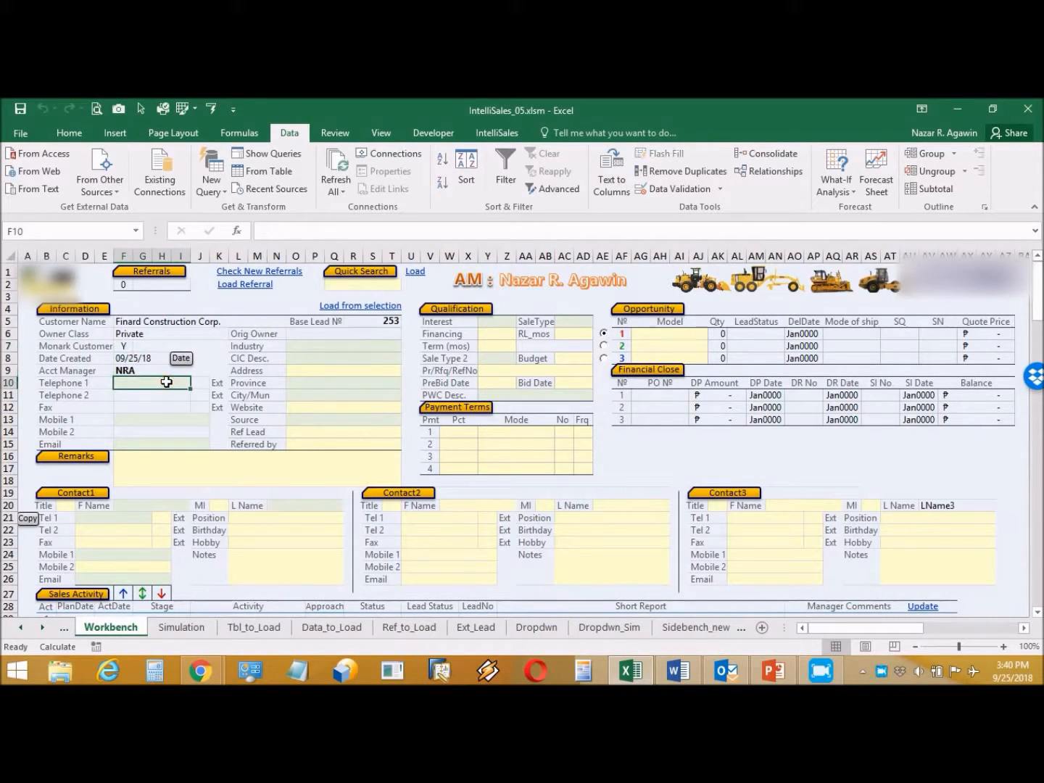
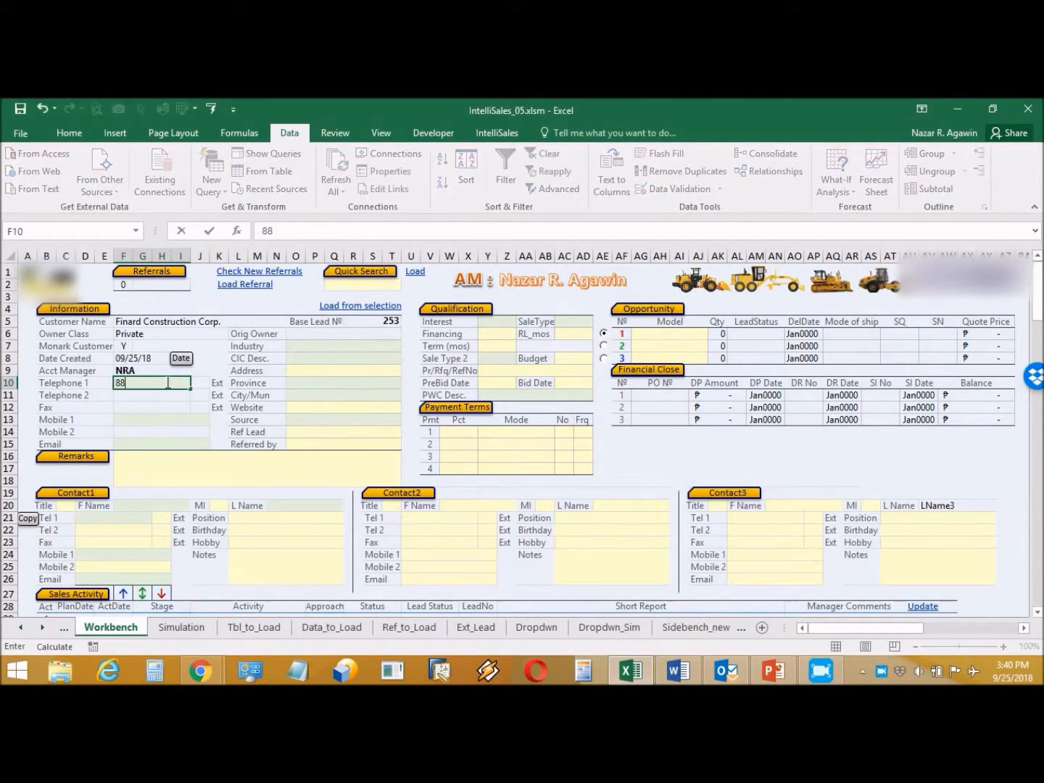
left_click(183, 420)
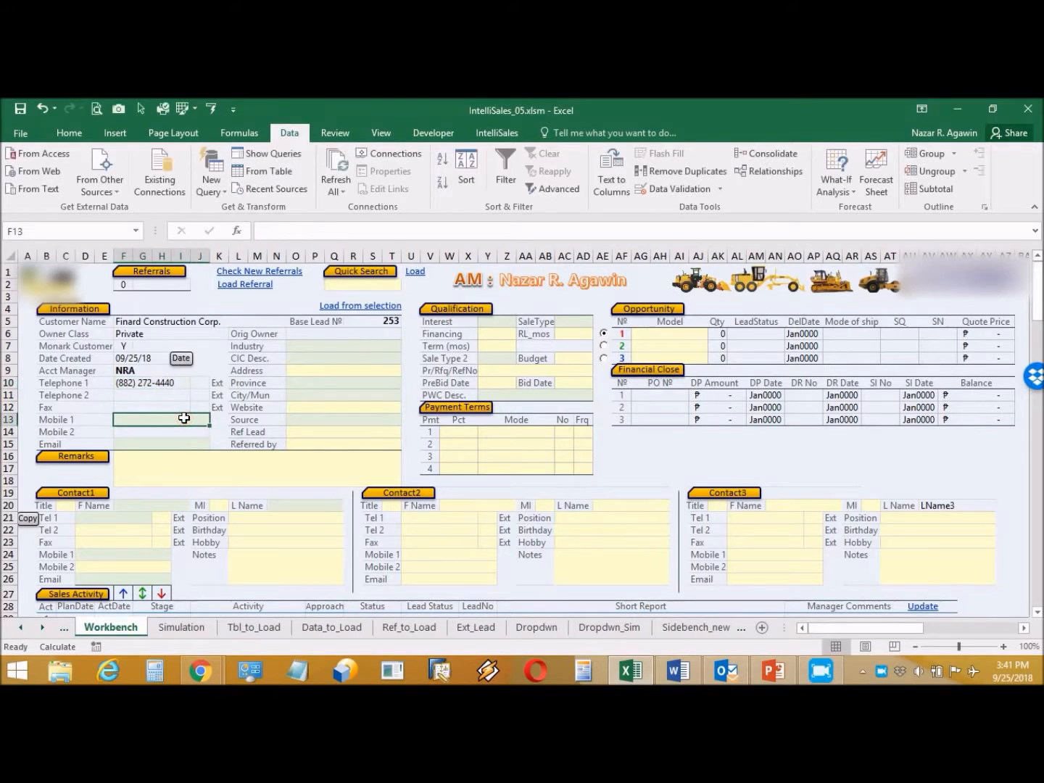
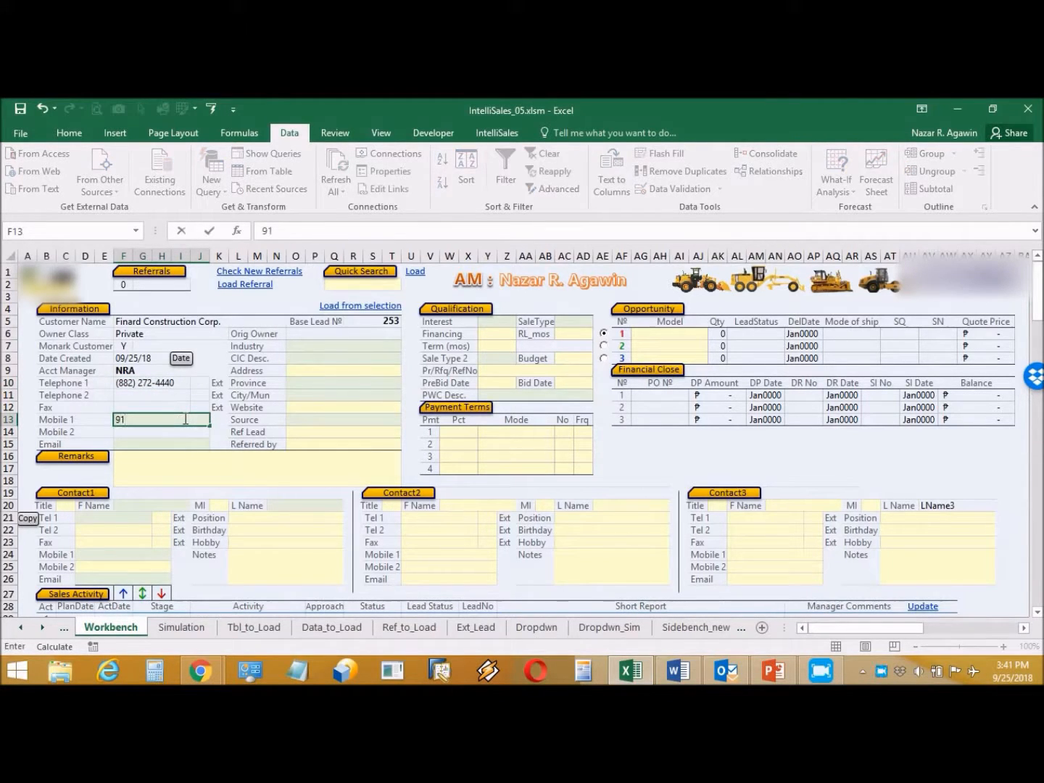
left_click(164, 443)
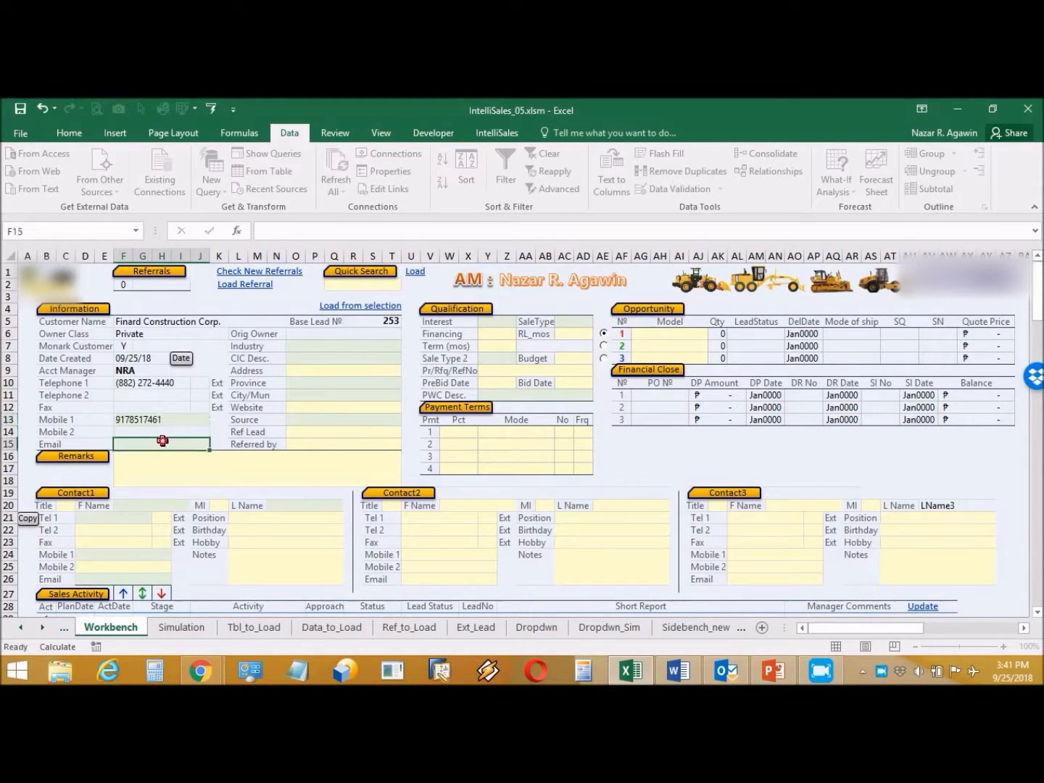
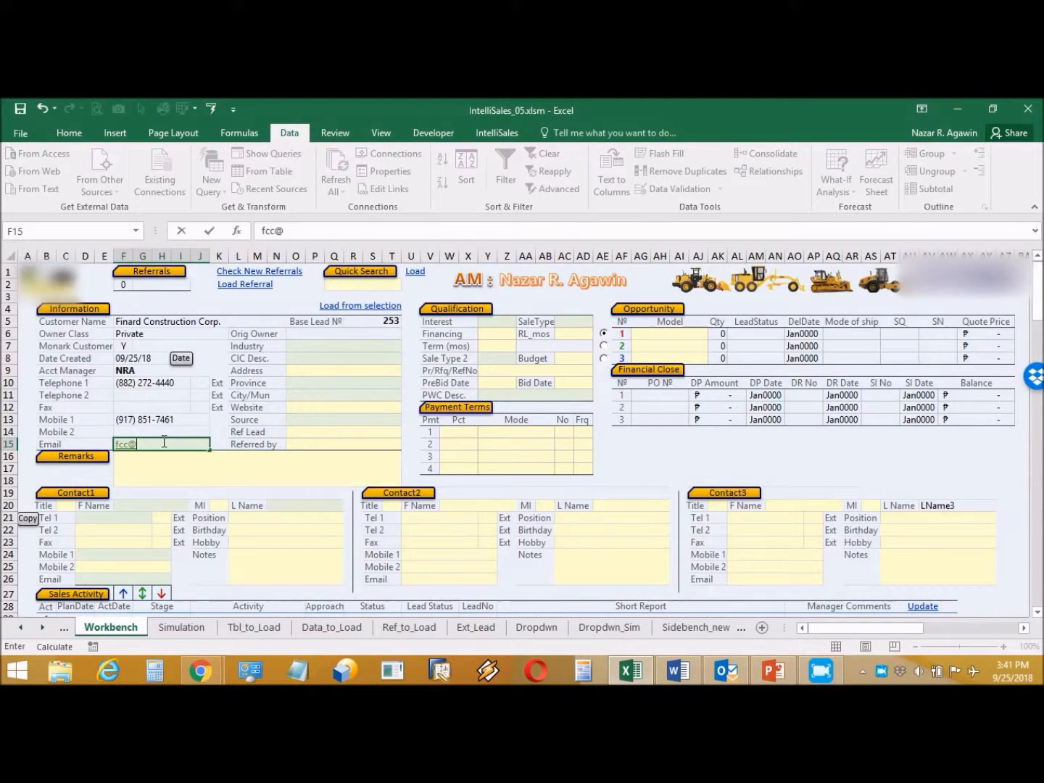
Step: Set Orig Owner to the account manager and Industry to Large Contractor
left_click(356, 333)
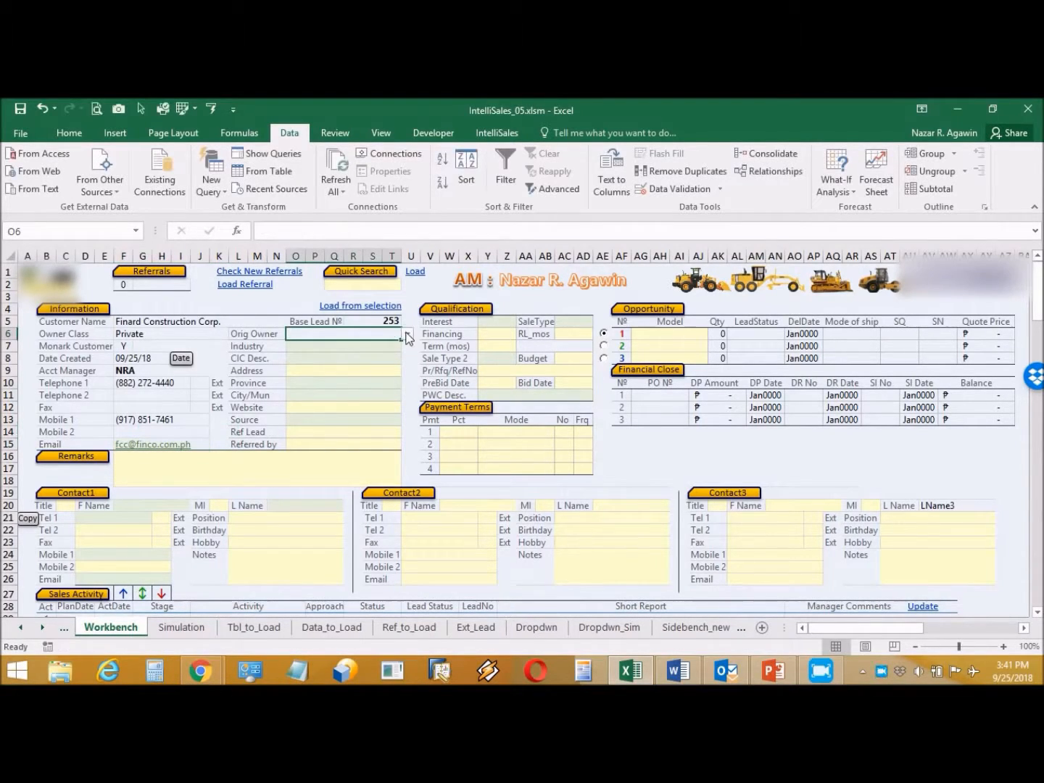
left_click(406, 334)
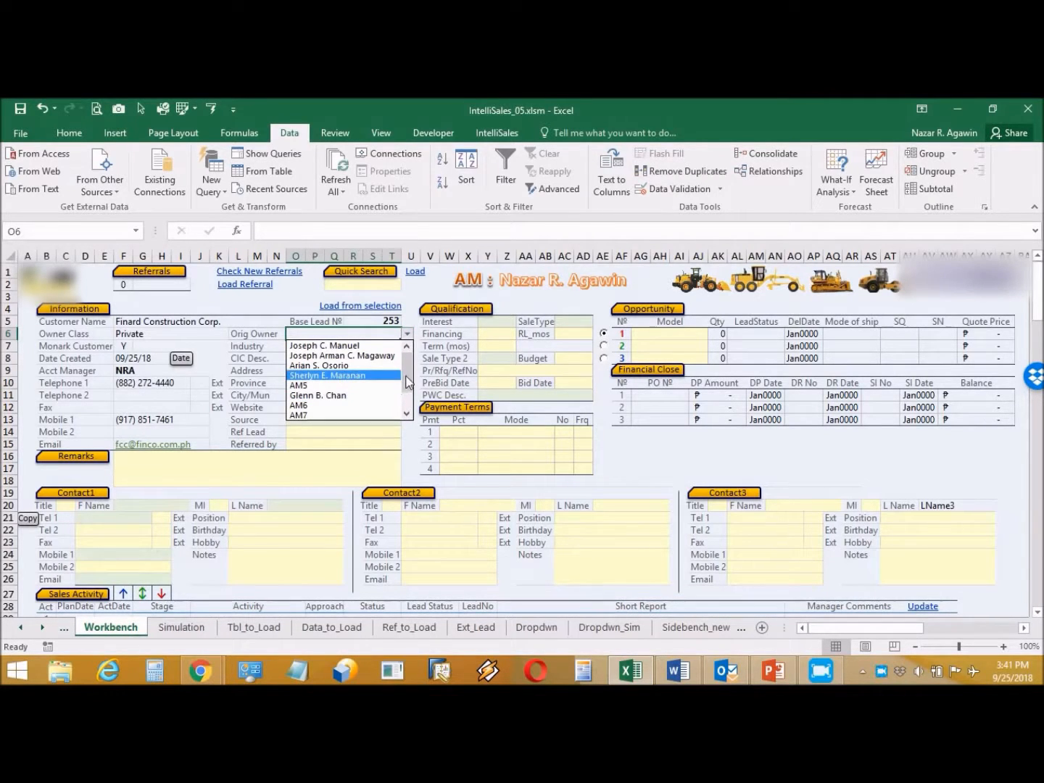
scroll(397, 386, "down", 1)
left_click(390, 415)
left_click(353, 348)
left_click(408, 347)
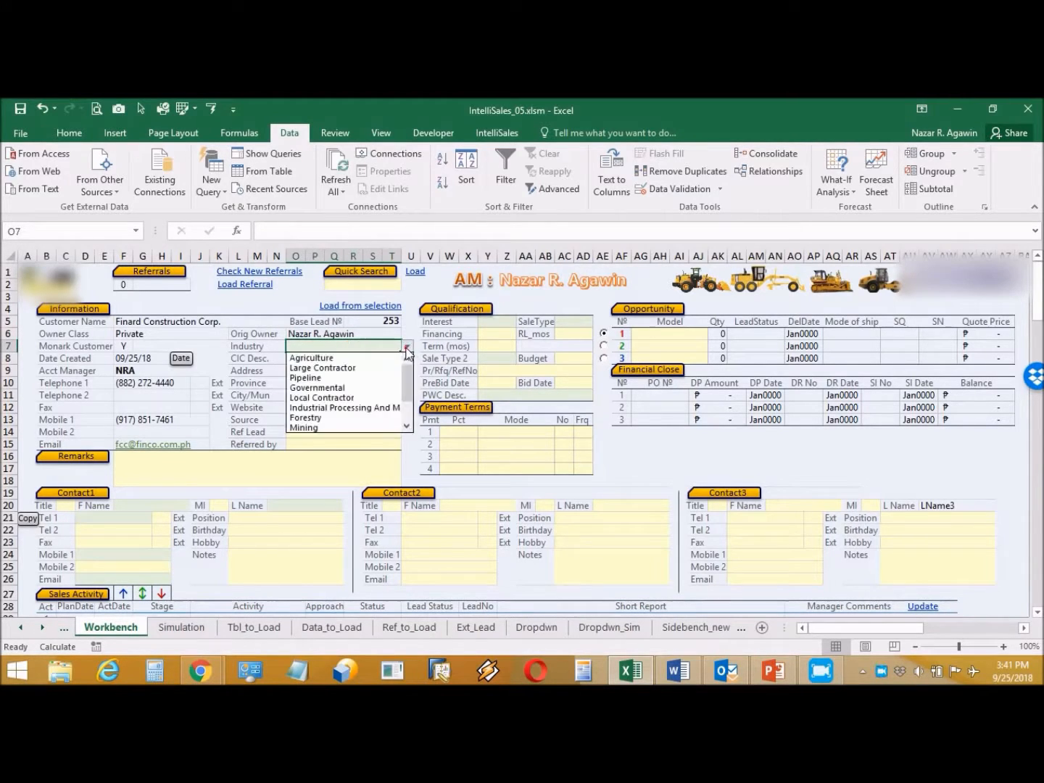
left_click(389, 368)
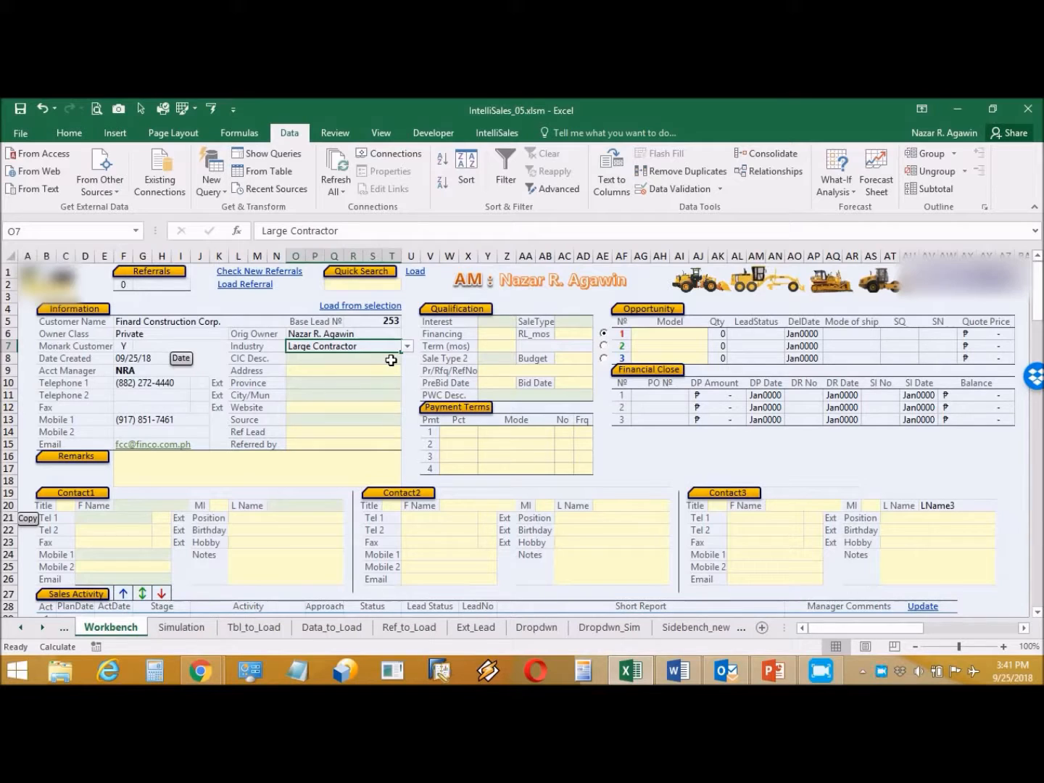
left_click(407, 346)
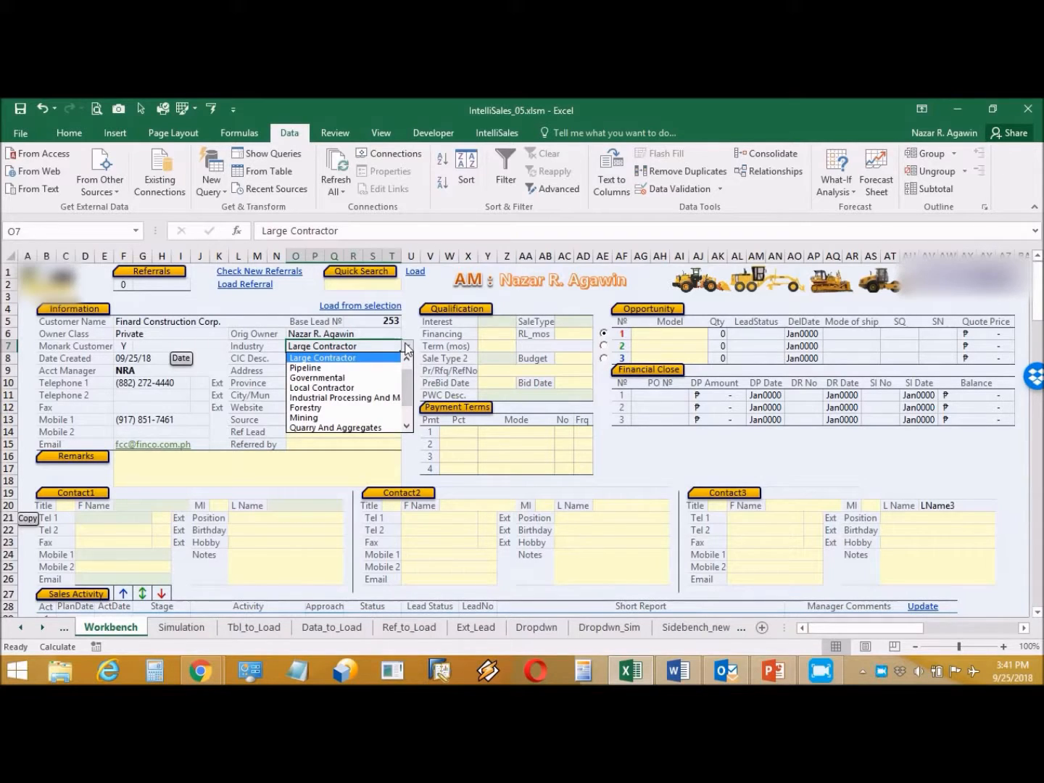
left_click(407, 347)
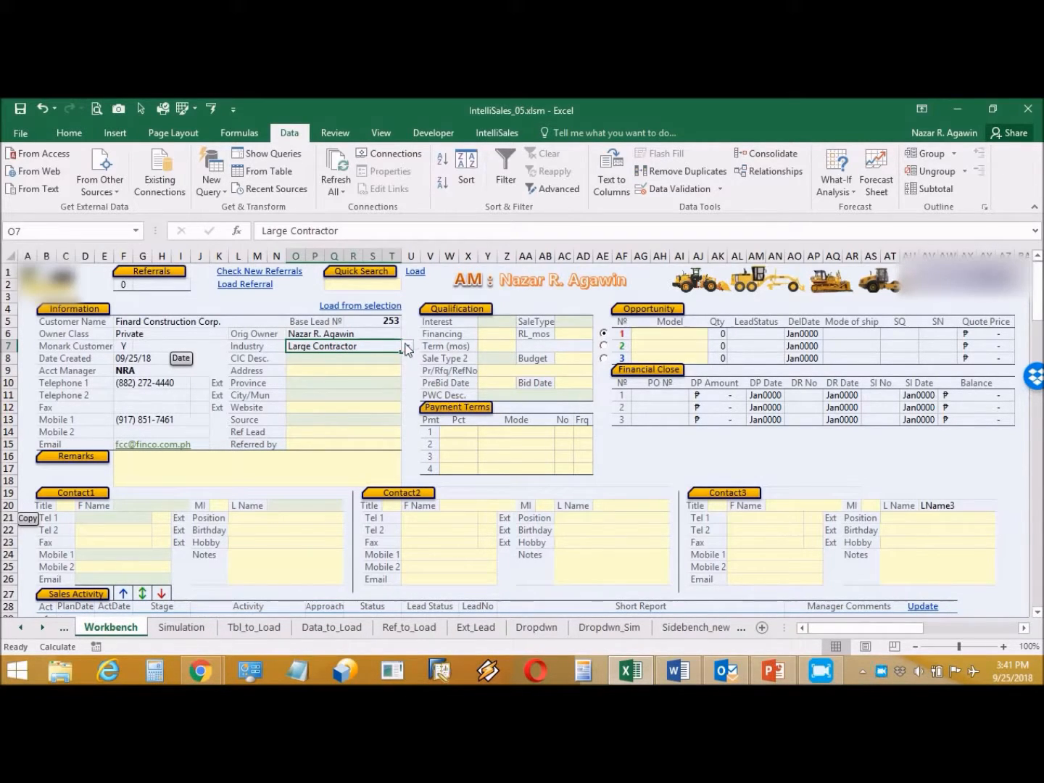
Step: Set CIC Desc. to Site Development
left_click(391, 358)
left_click(404, 357)
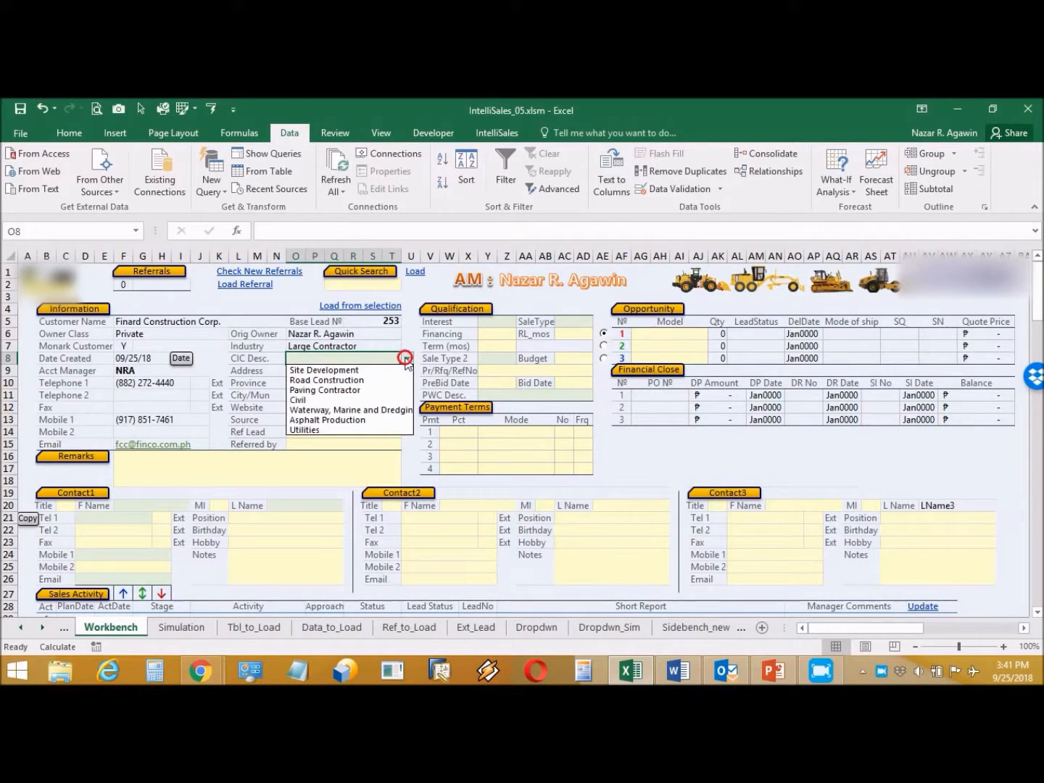
left_click(379, 370)
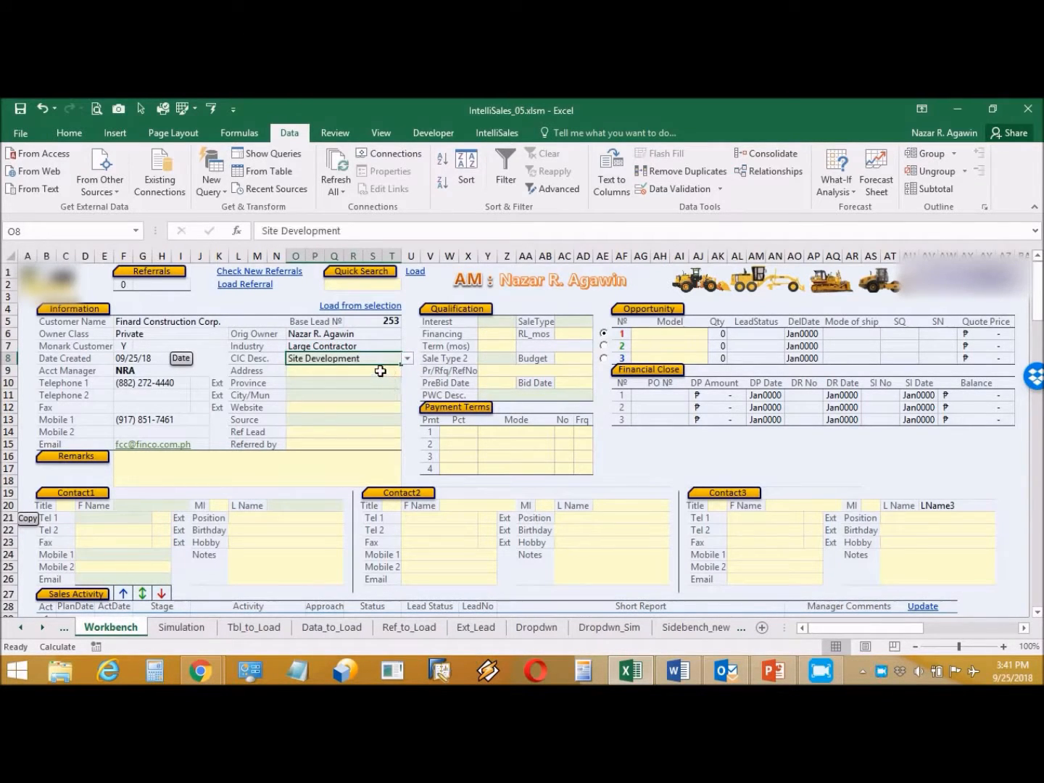
left_click(380, 369)
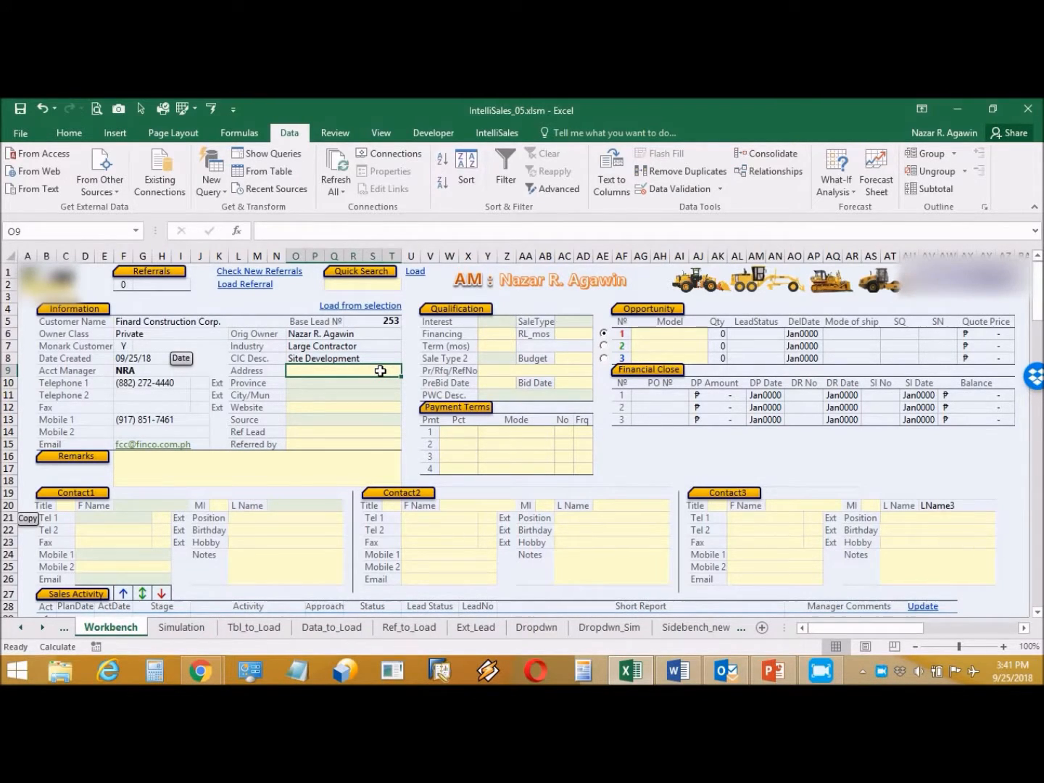
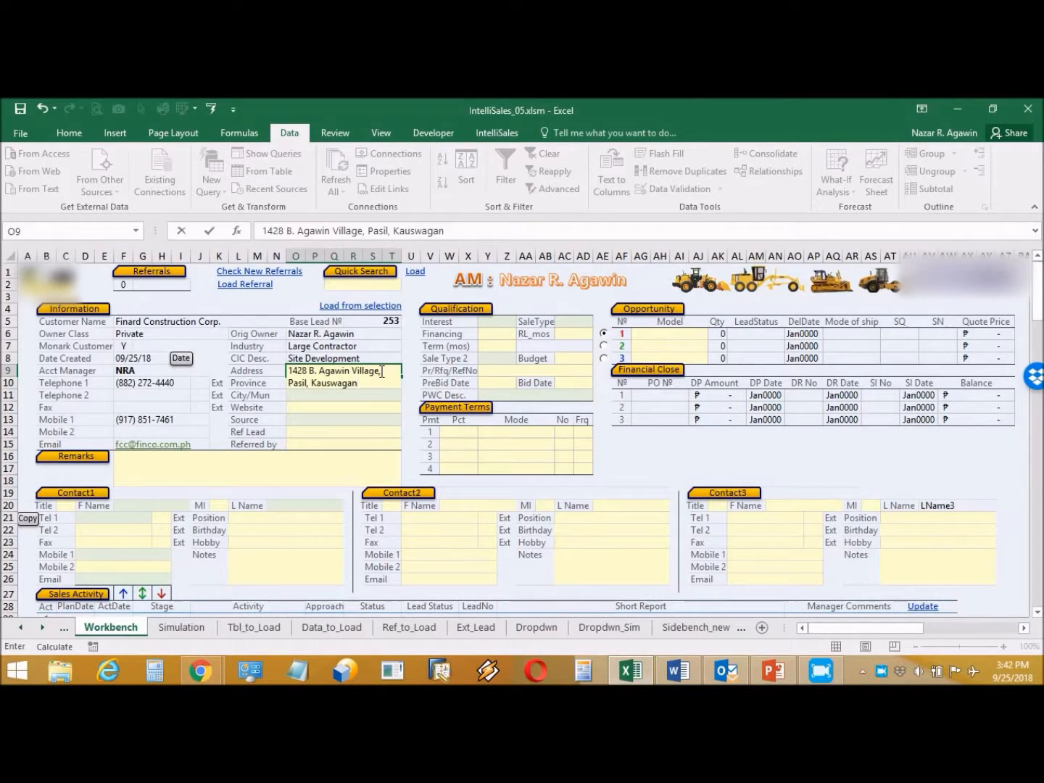
Step: Enter the customer's street address and set Province to Misamis Oriental
key("Return")
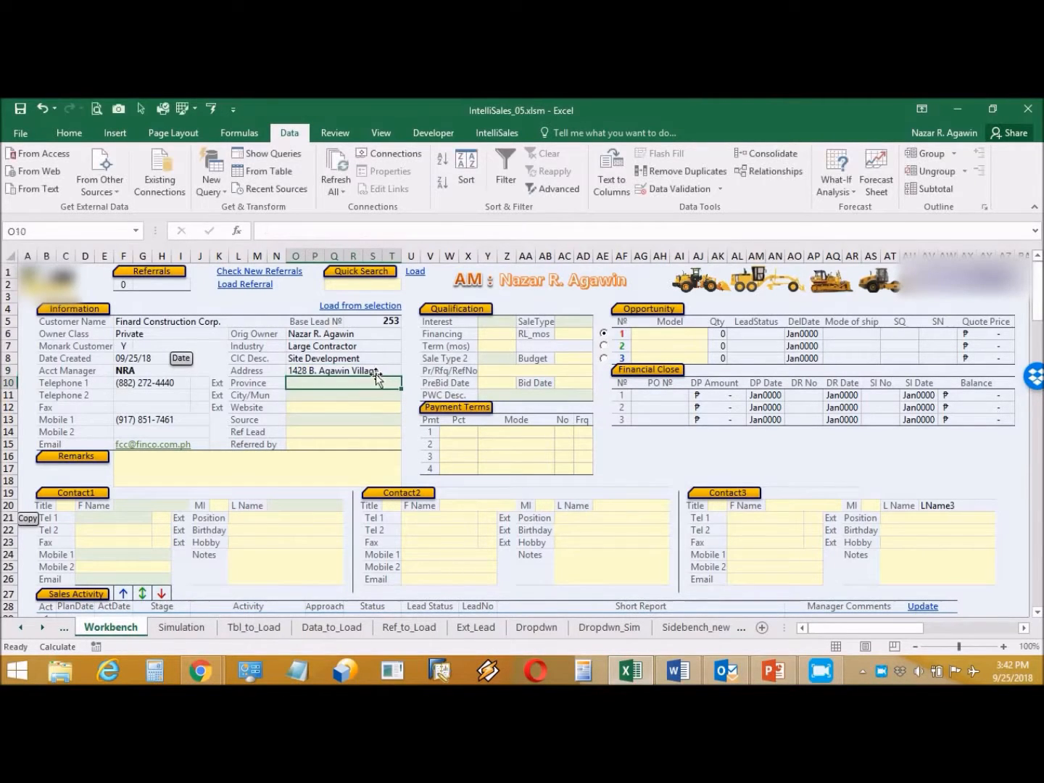
left_click(407, 384)
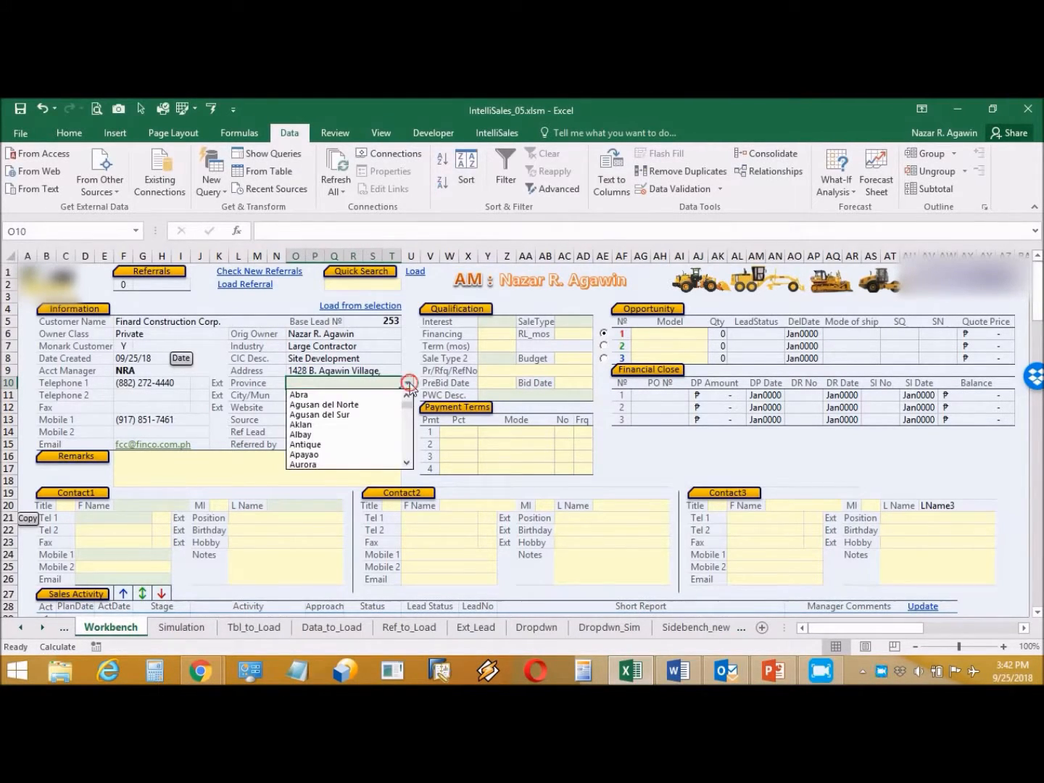
left_click_drag(407, 410, 406, 438)
left_click(372, 403)
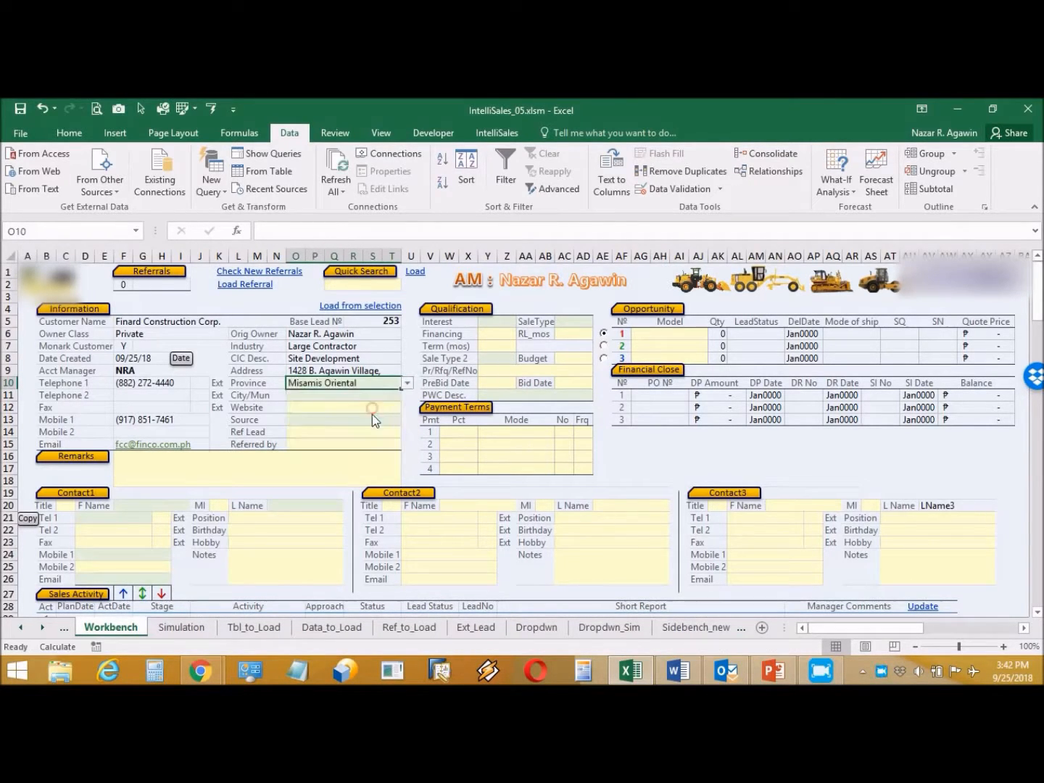
Step: Set City/Mun to Cagayan de Oro and Source to Inquiry - Phone
left_click(371, 397)
left_click(408, 395)
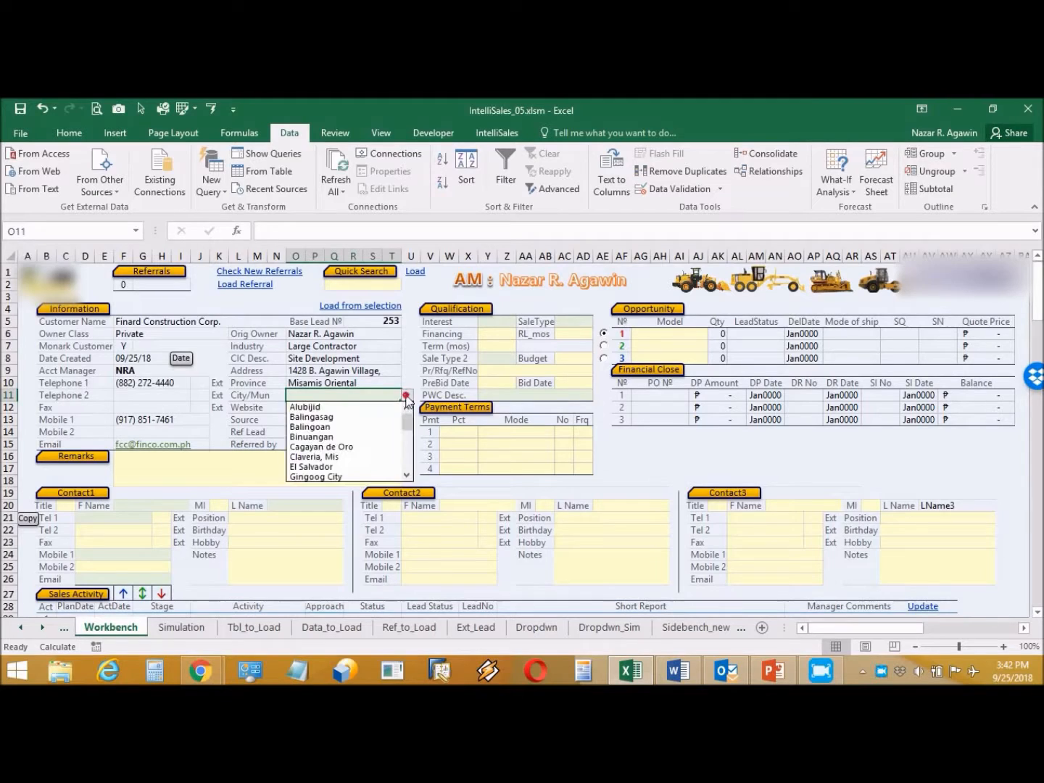
left_click(369, 446)
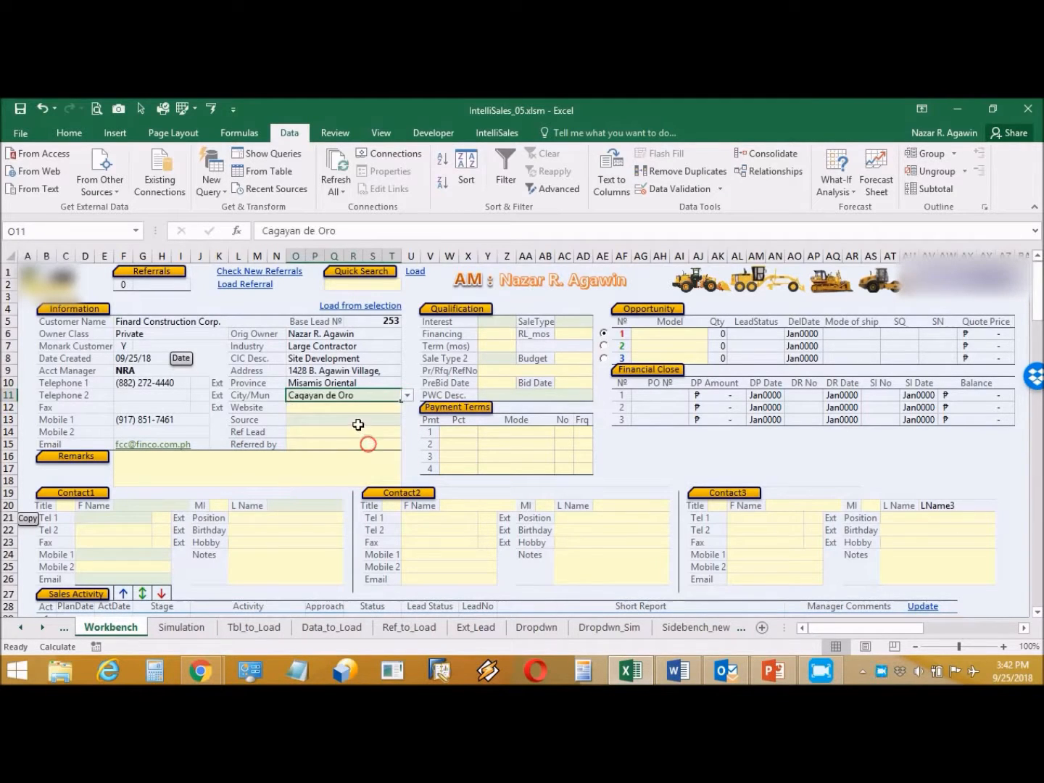
left_click(353, 420)
left_click(407, 420)
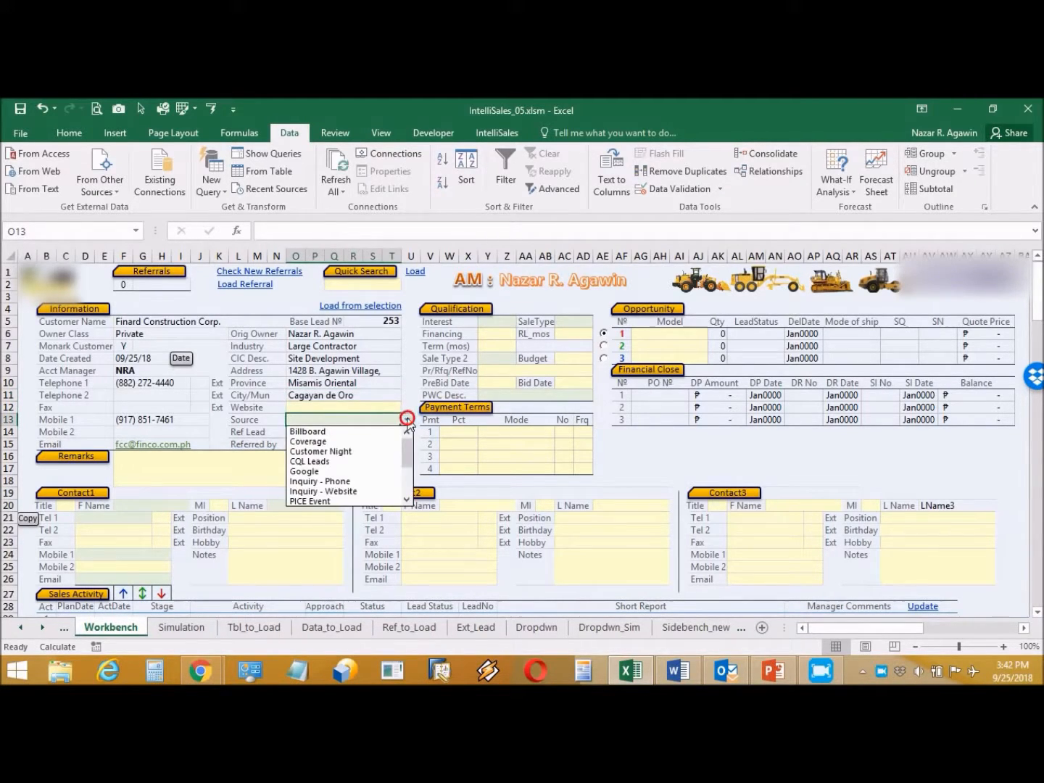
left_click(407, 479)
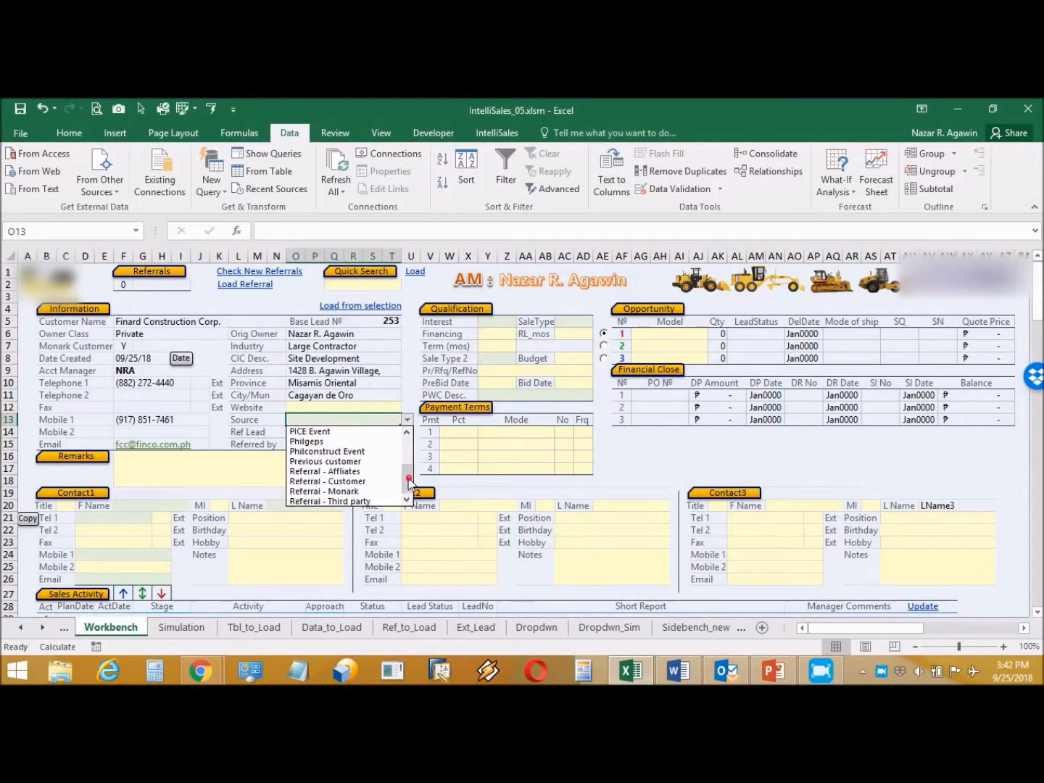
scroll(405, 454, "up", 3)
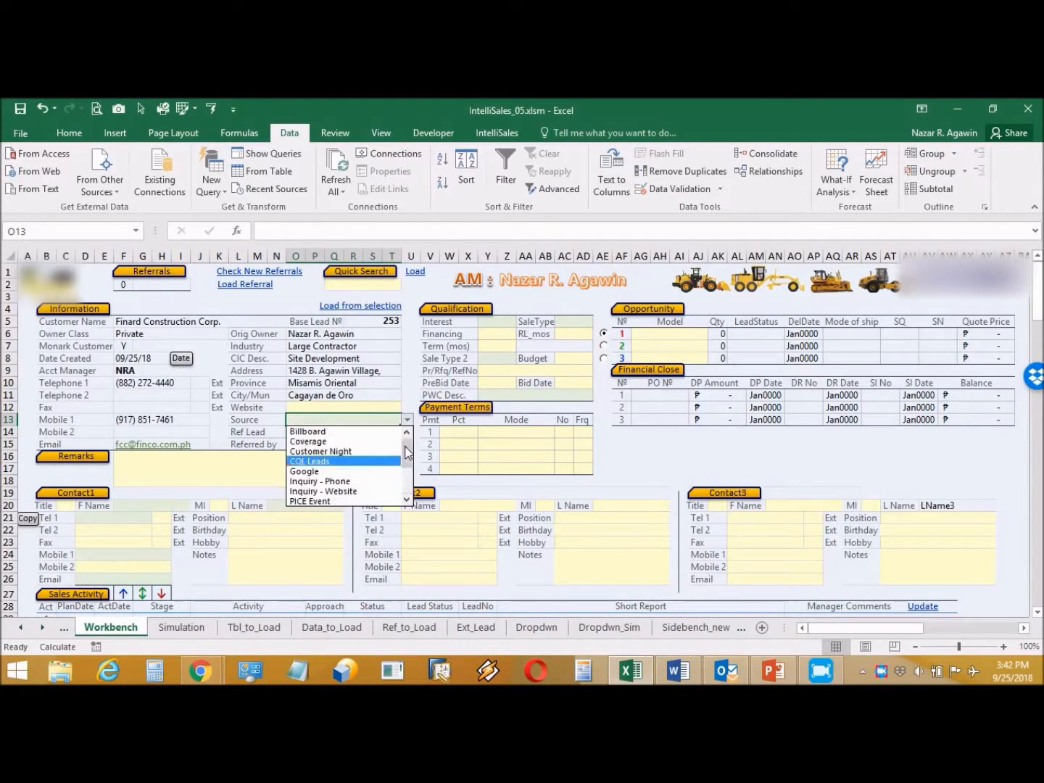
left_click(368, 482)
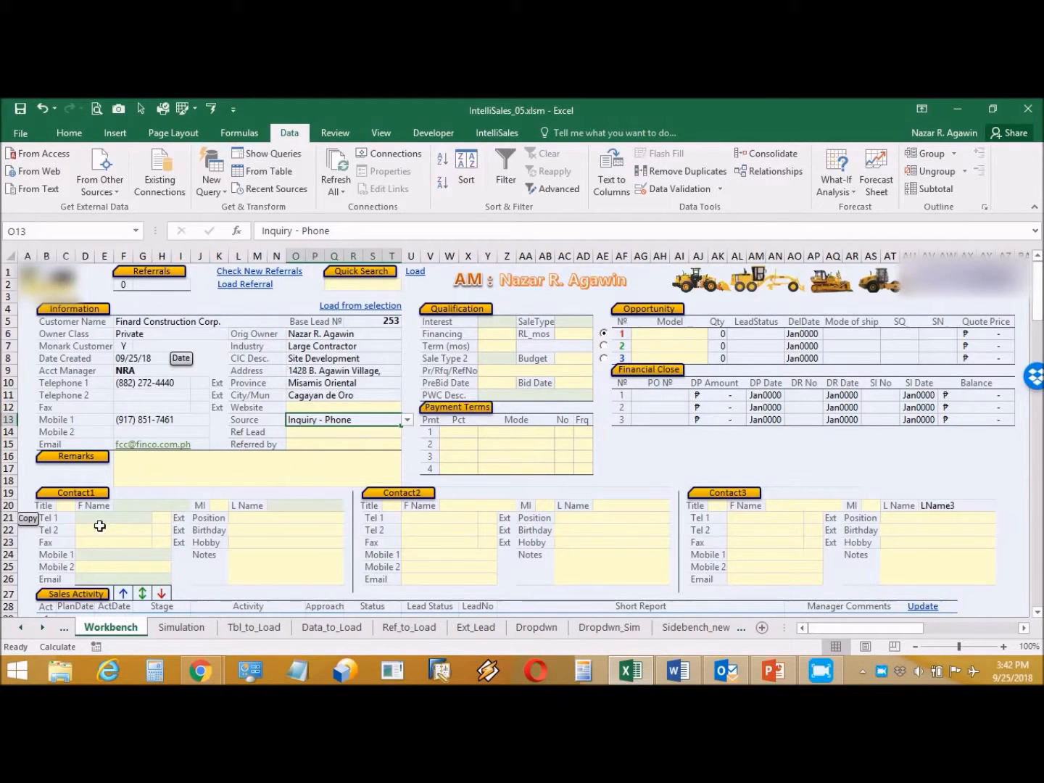
Step: Set Contact1's title to Engr. and enter the contact's first name, middle initial and last name
left_click(67, 508)
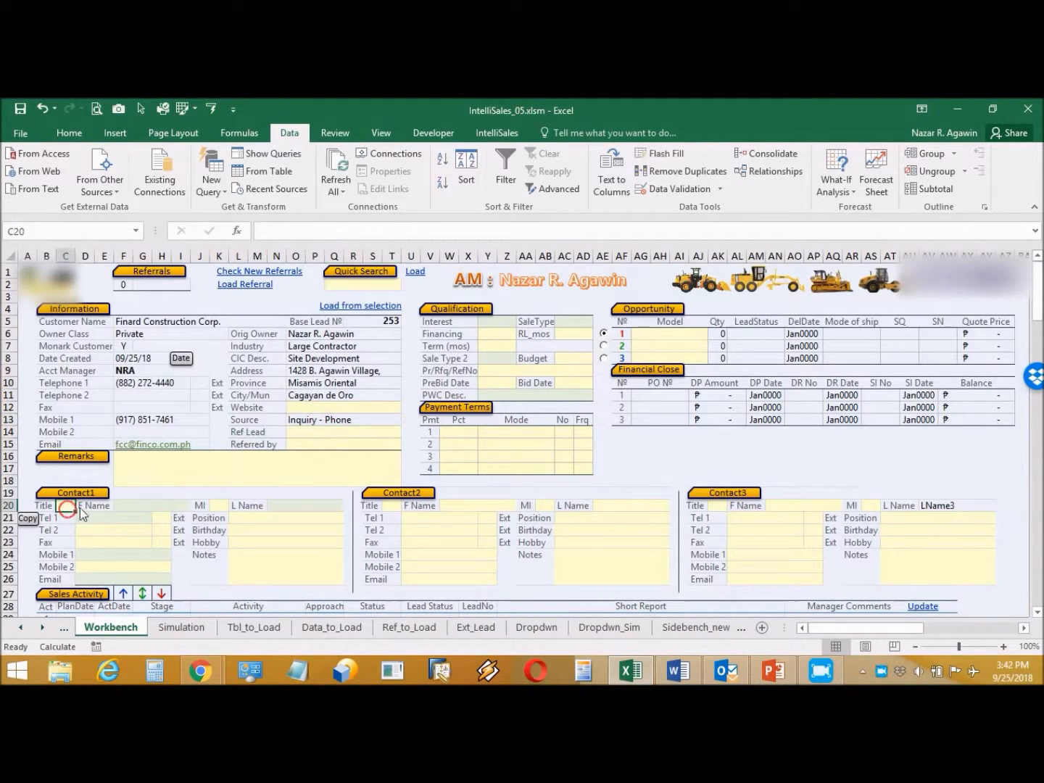
left_click(82, 507)
left_click(70, 518)
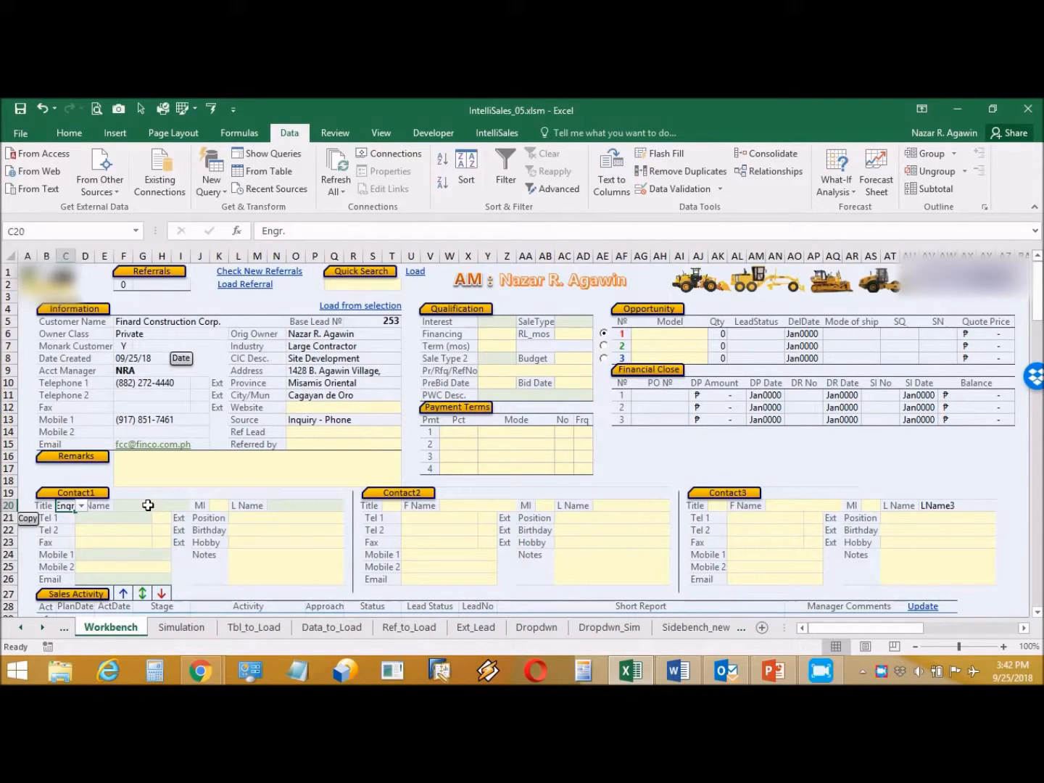
left_click(148, 505)
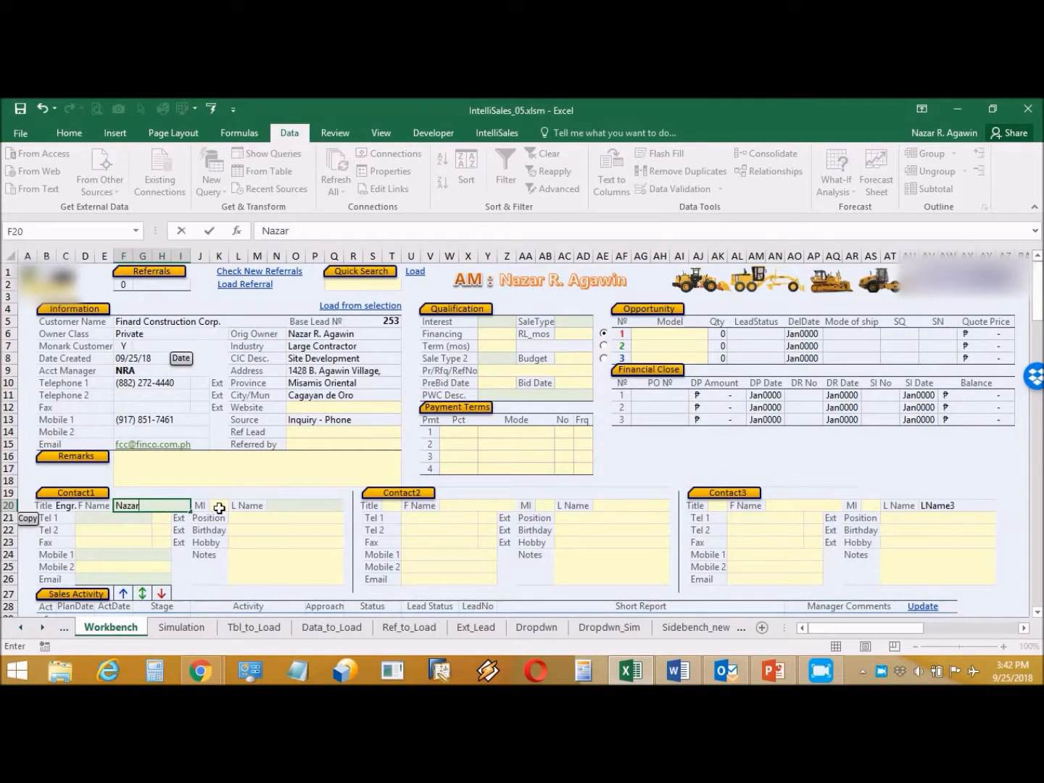
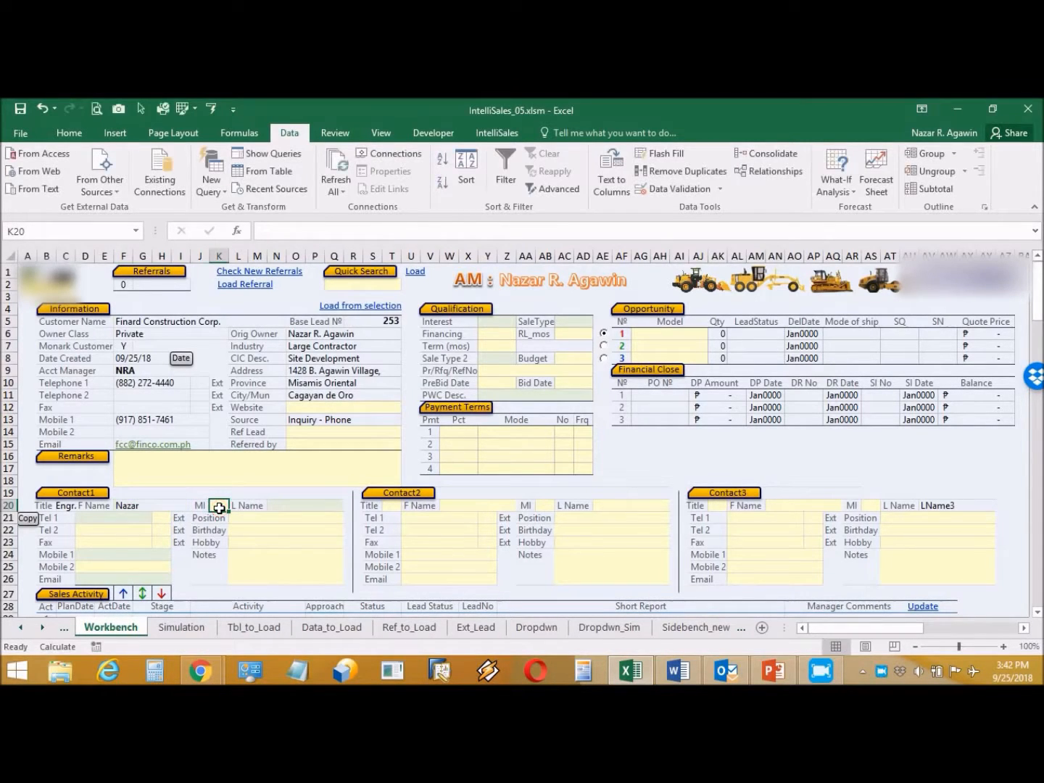
left_click(291, 505)
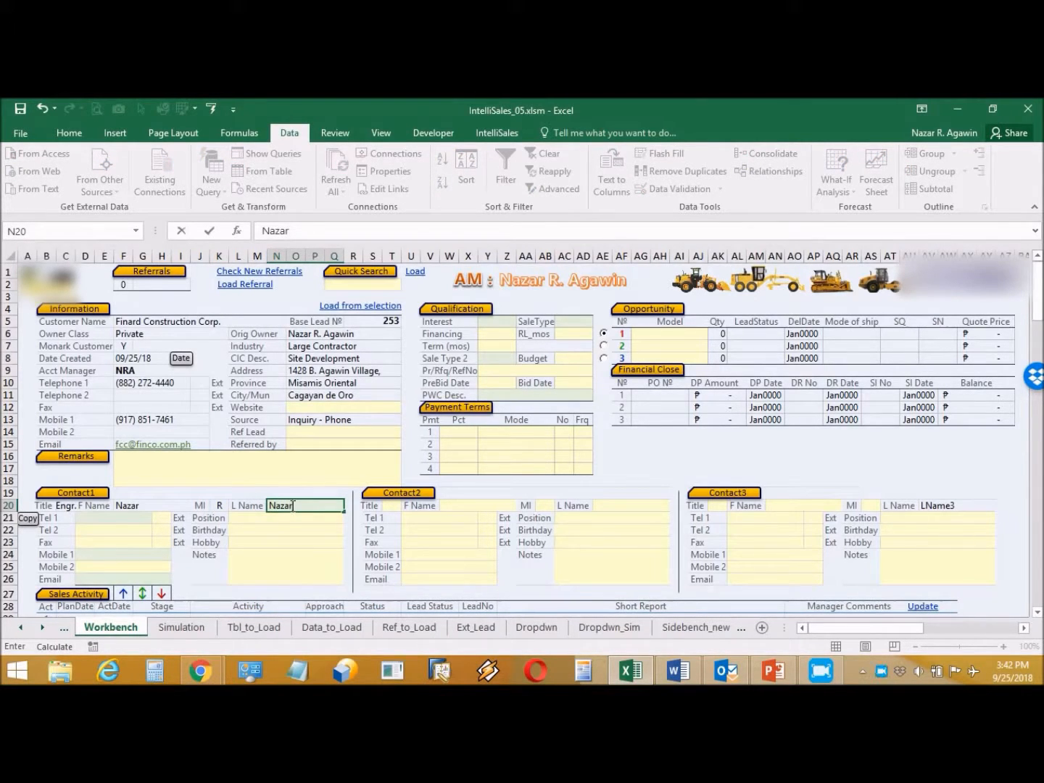
left_click(125, 518)
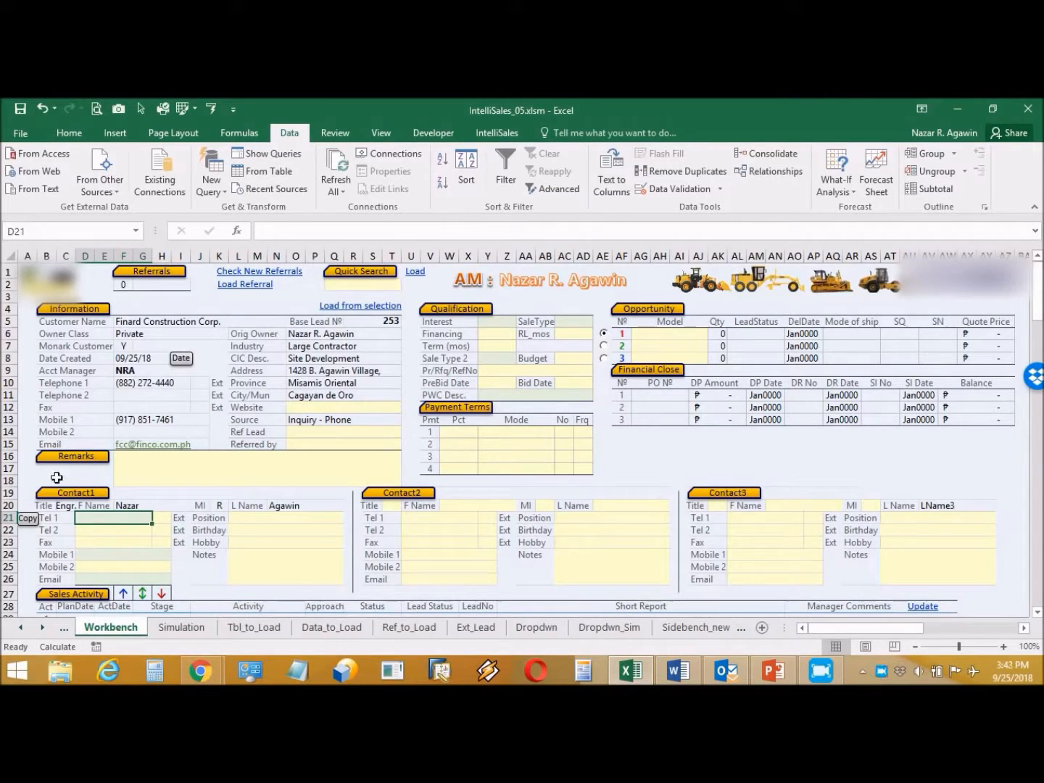
Step: Copy the customer's phone, mobile and e-mail into Contact1, then enter Position President and the contact's birthday
left_click(27, 517)
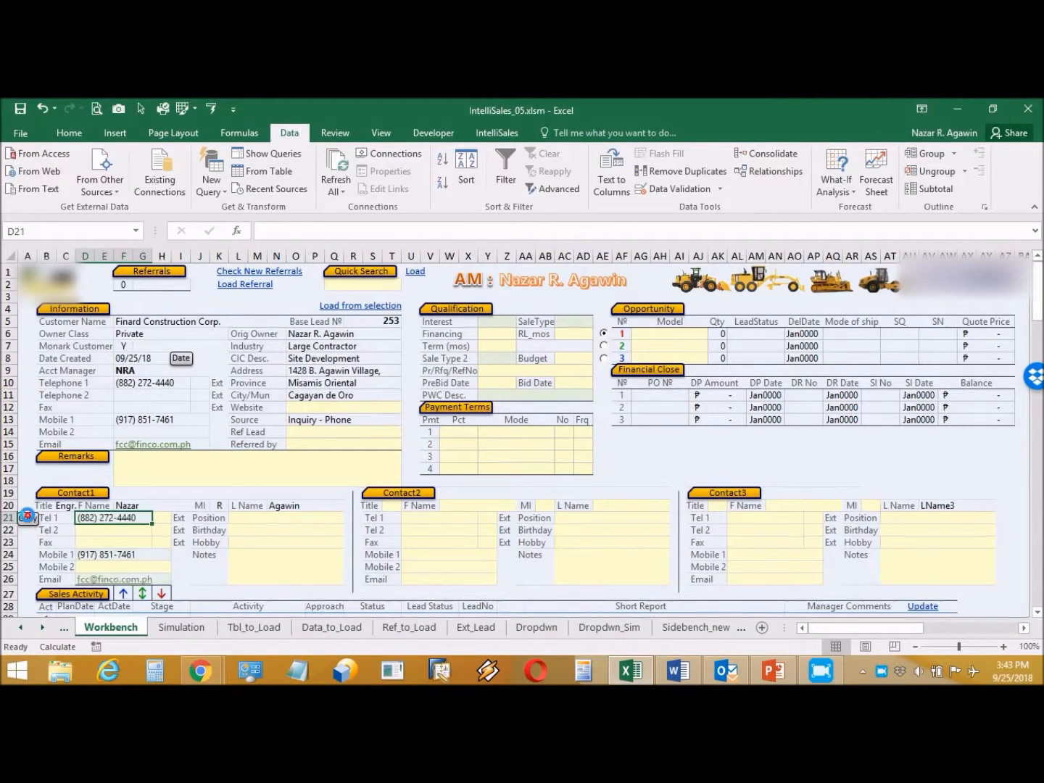
left_click(245, 519)
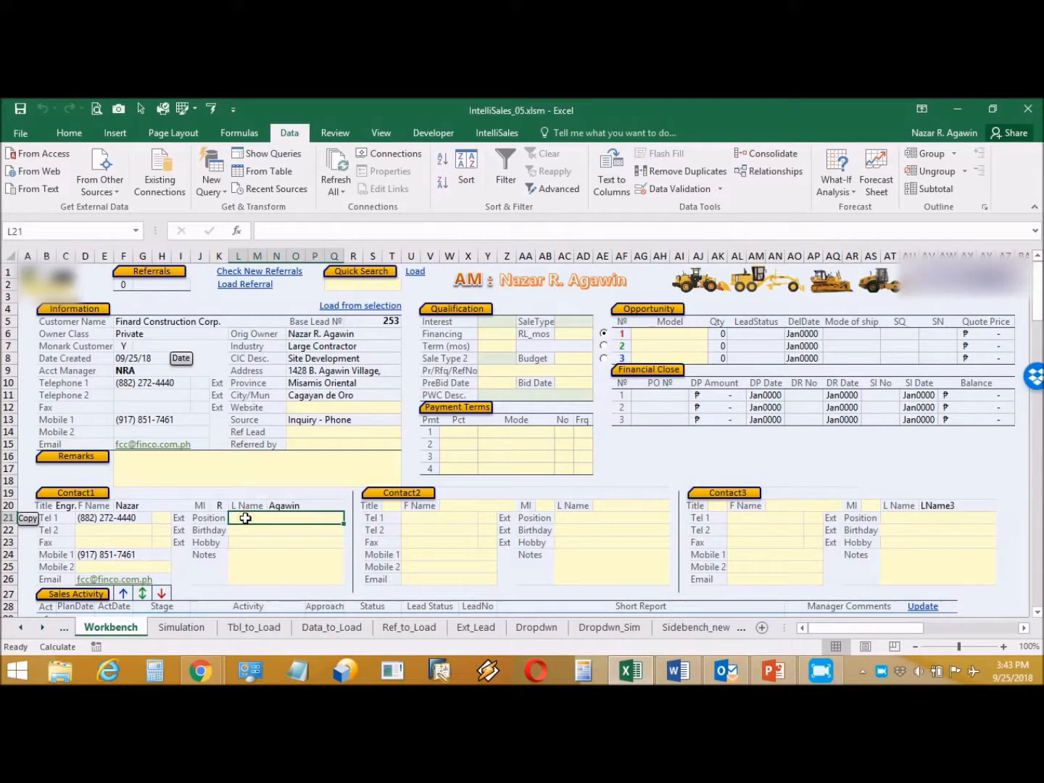
type("President")
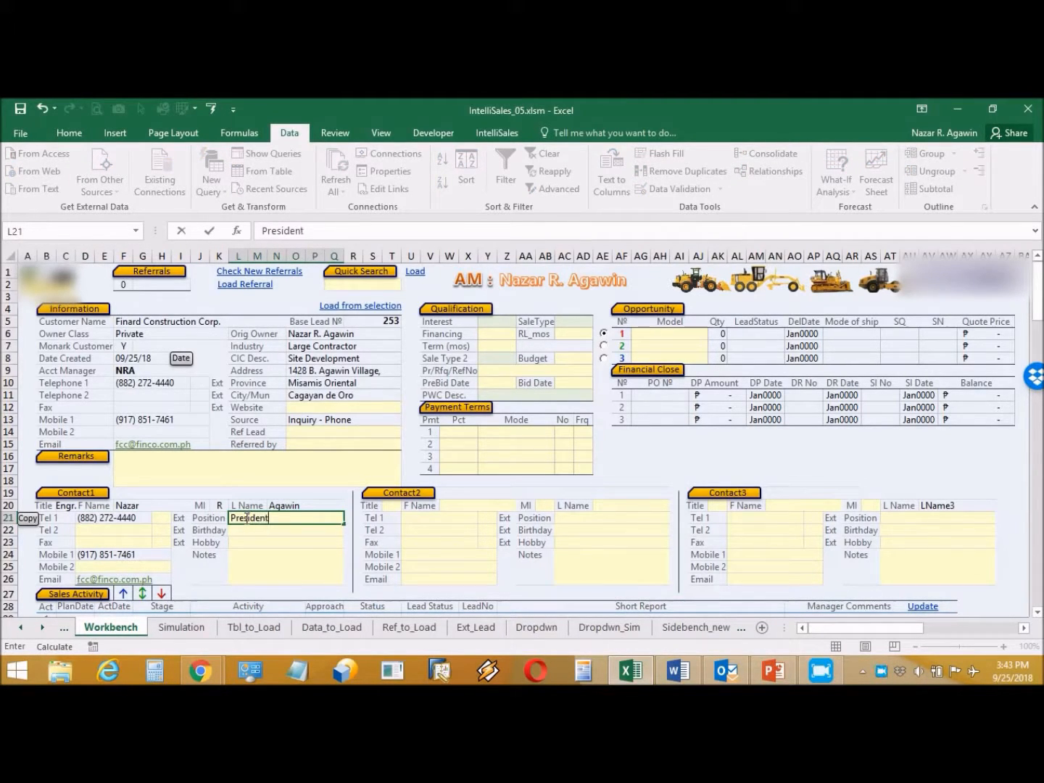
left_click(305, 530)
left_click(298, 565)
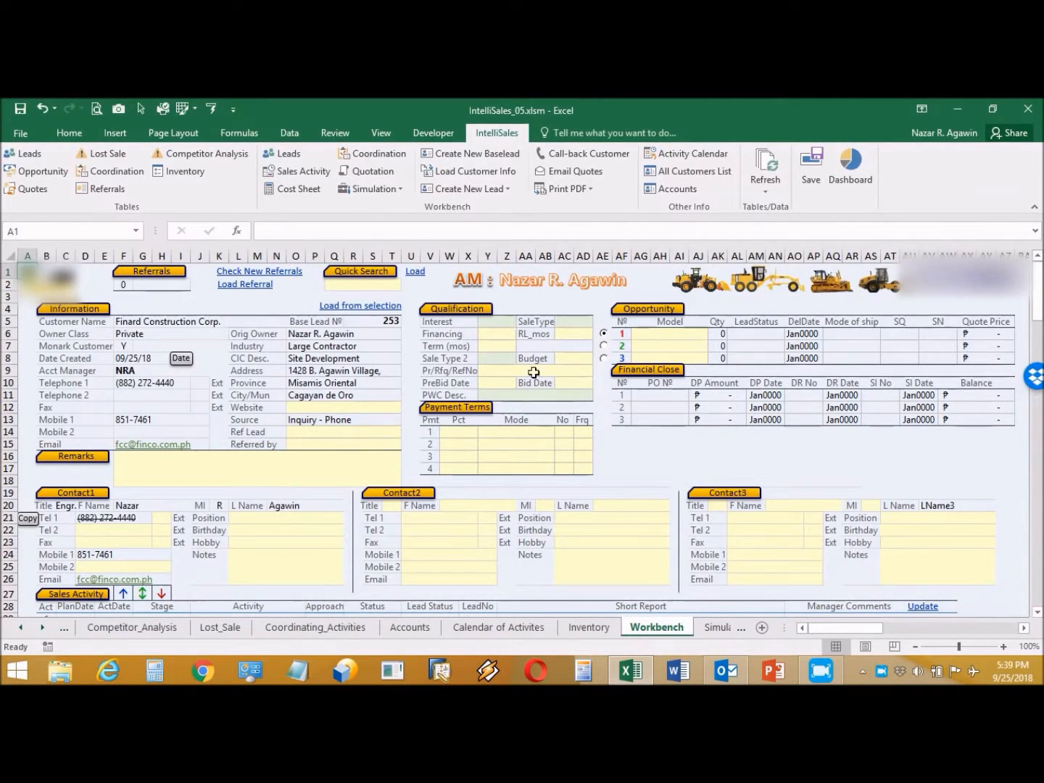
Step: Start the first sales activity dated 9/24 with stage Prospecting, activity Create leads, approach Phone
left_click(306, 172)
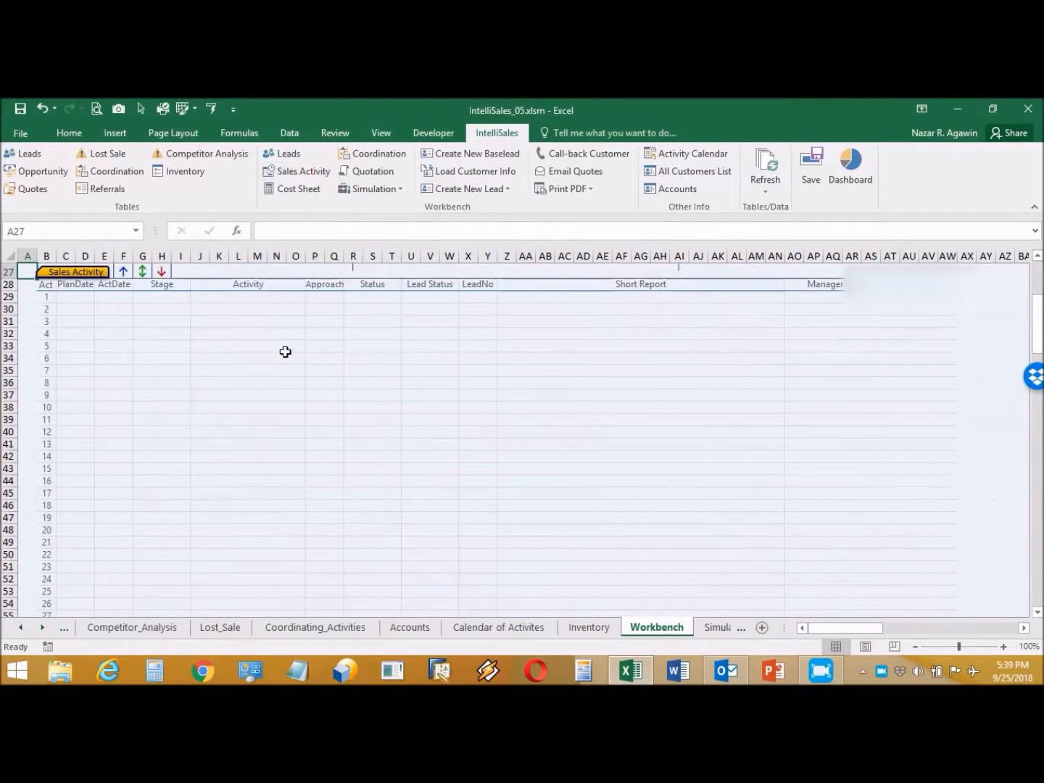
left_click(109, 298)
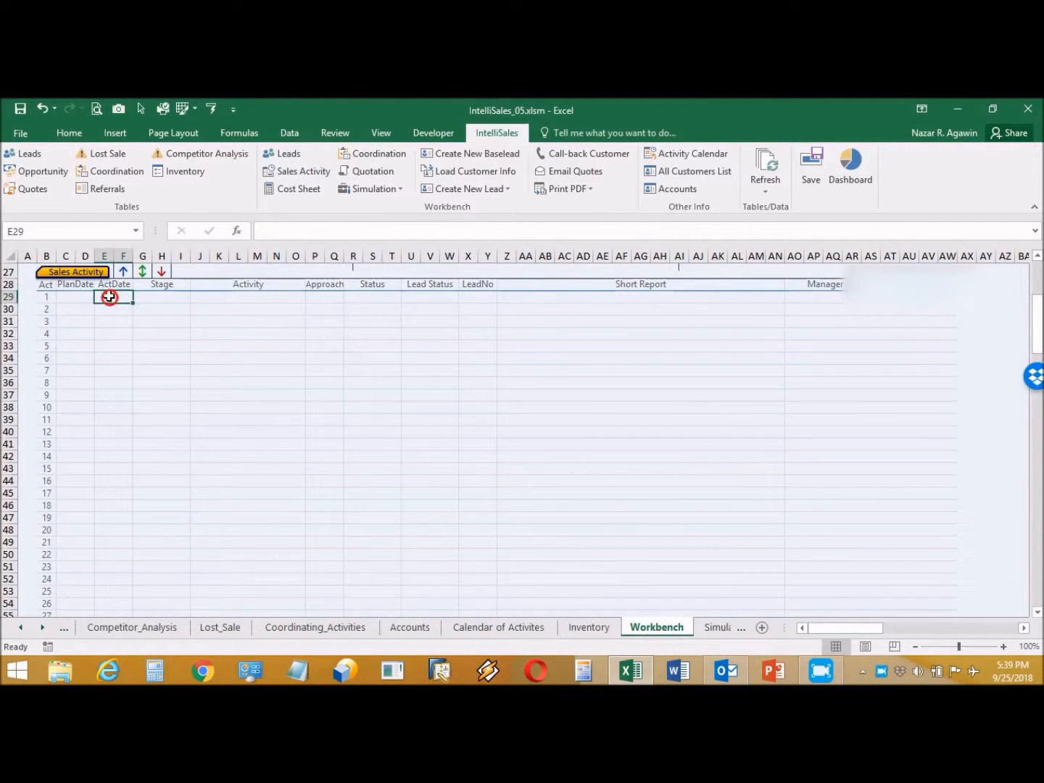
type("9/24")
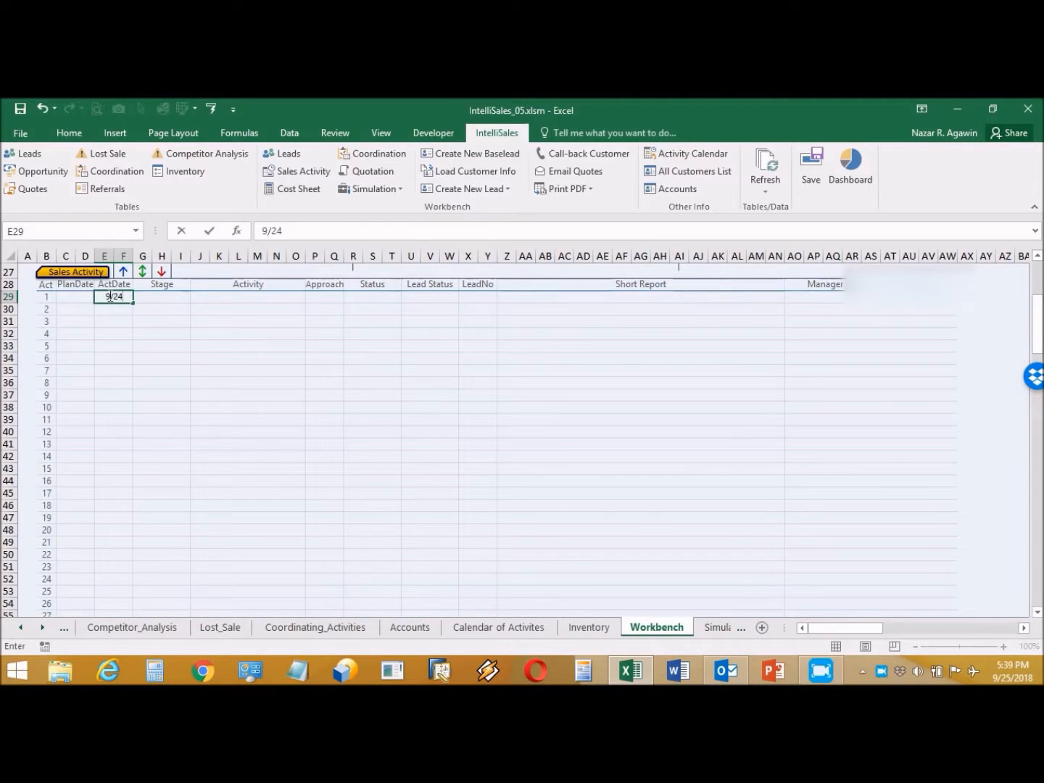
left_click(167, 297)
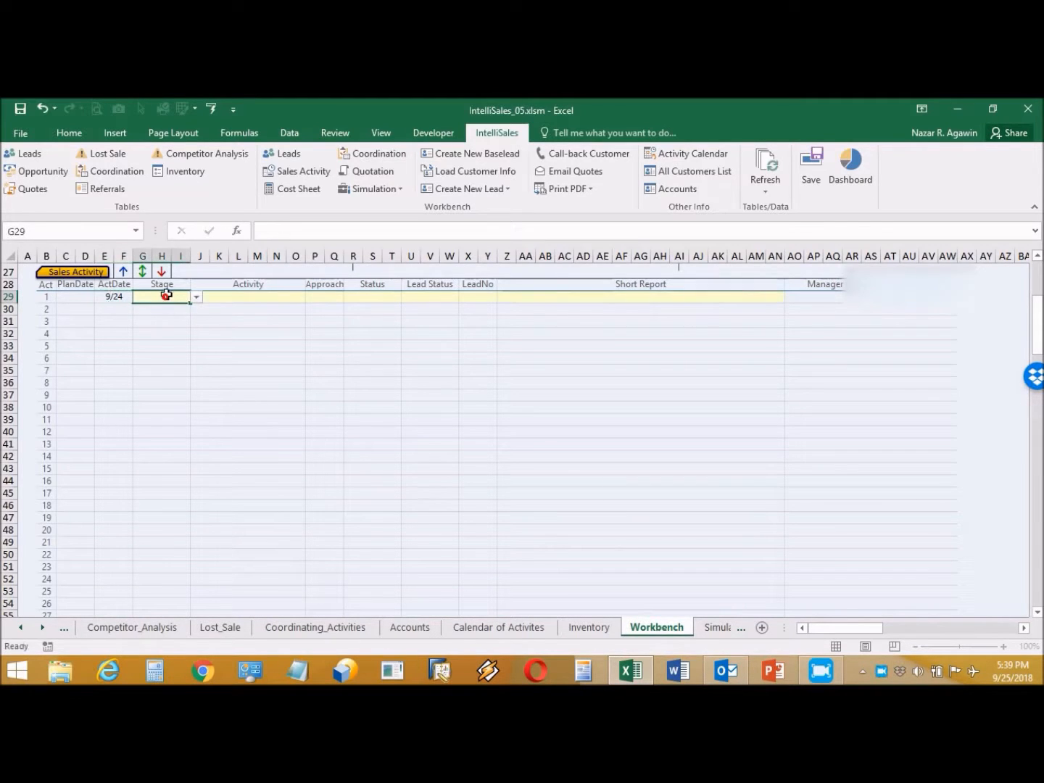
left_click(196, 297)
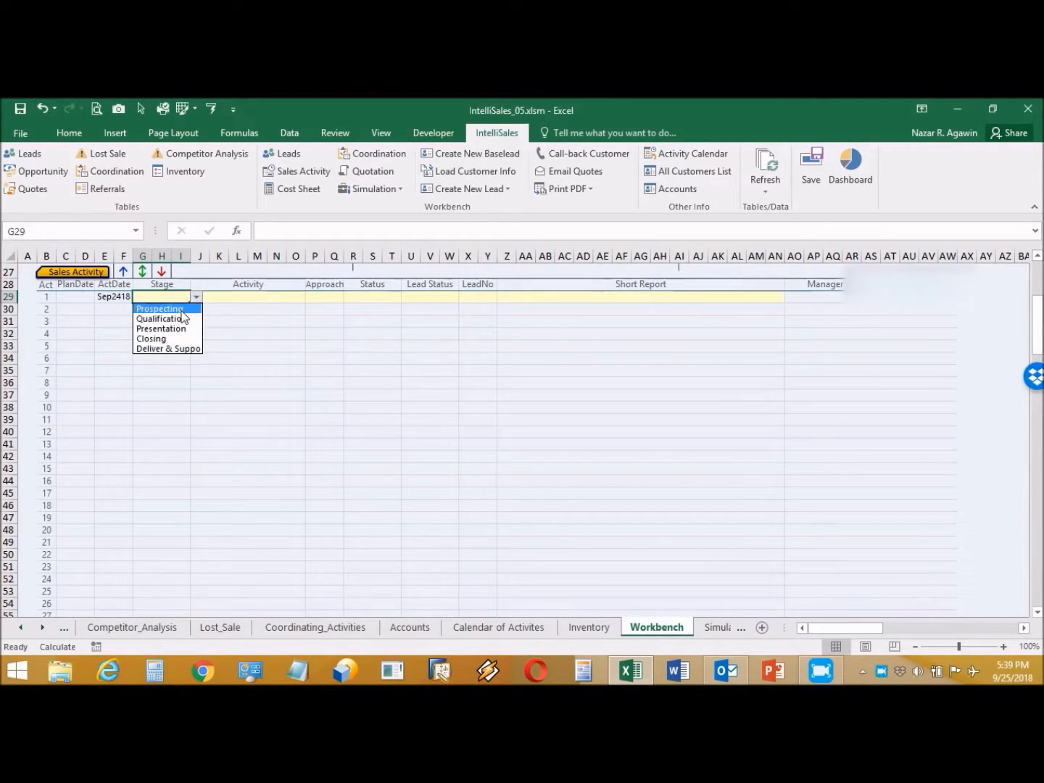
left_click(158, 306)
left_click(280, 297)
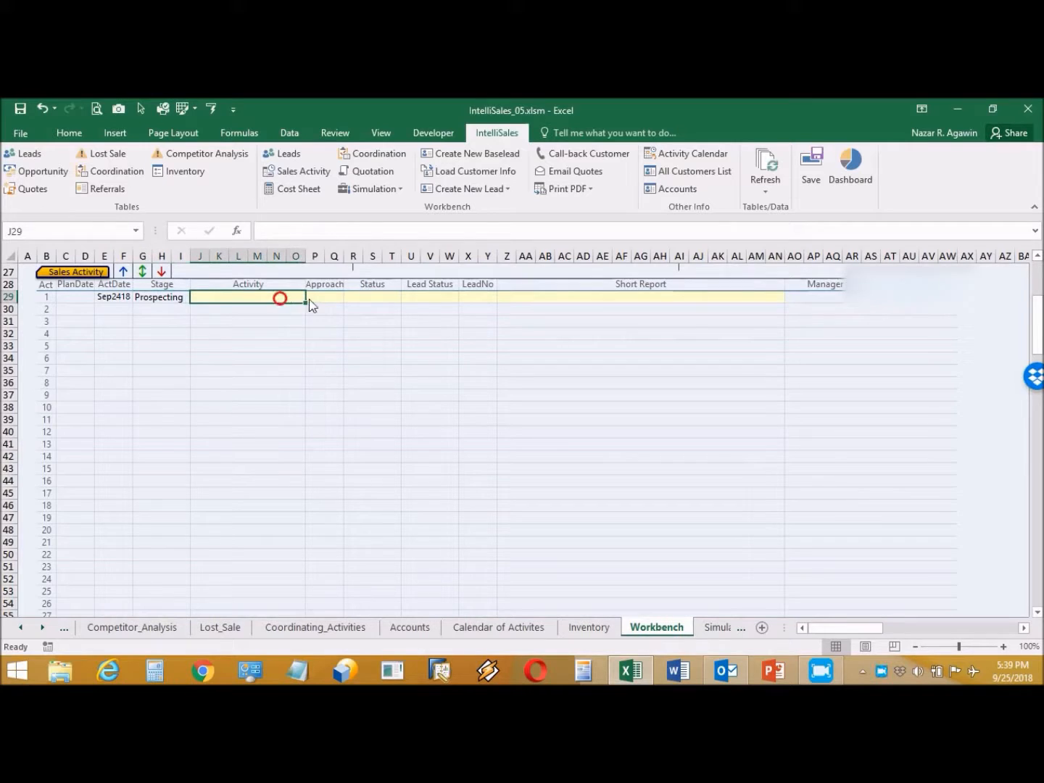
left_click(310, 297)
left_click(290, 309)
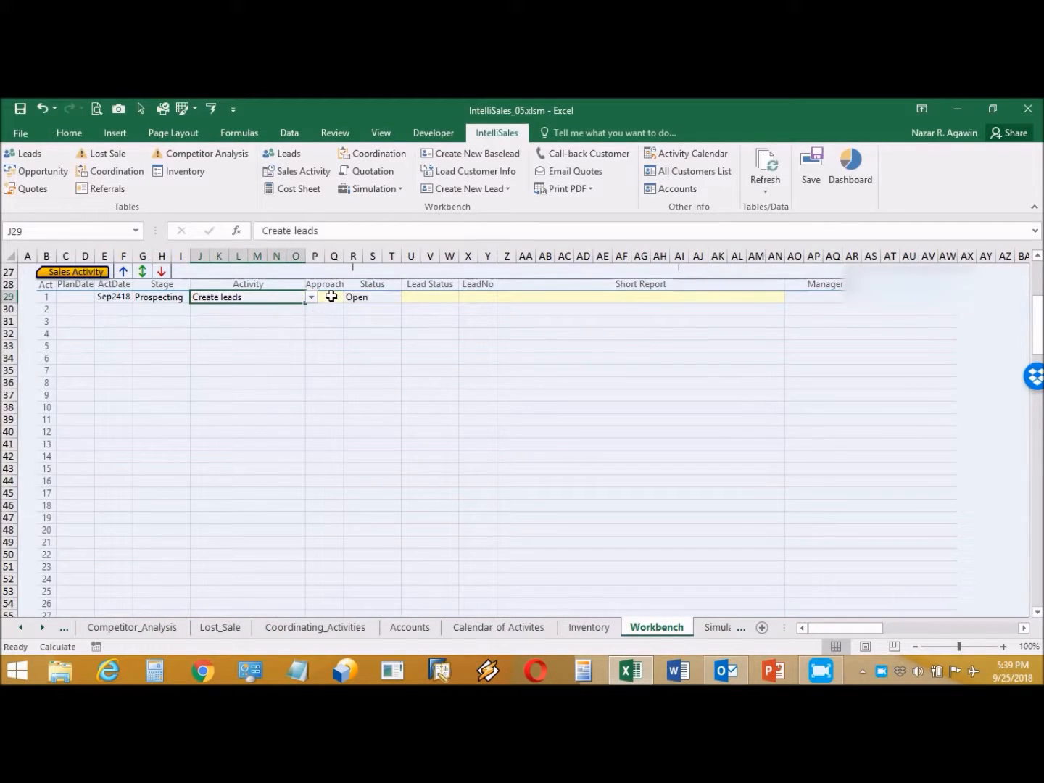
left_click(330, 296)
left_click(349, 298)
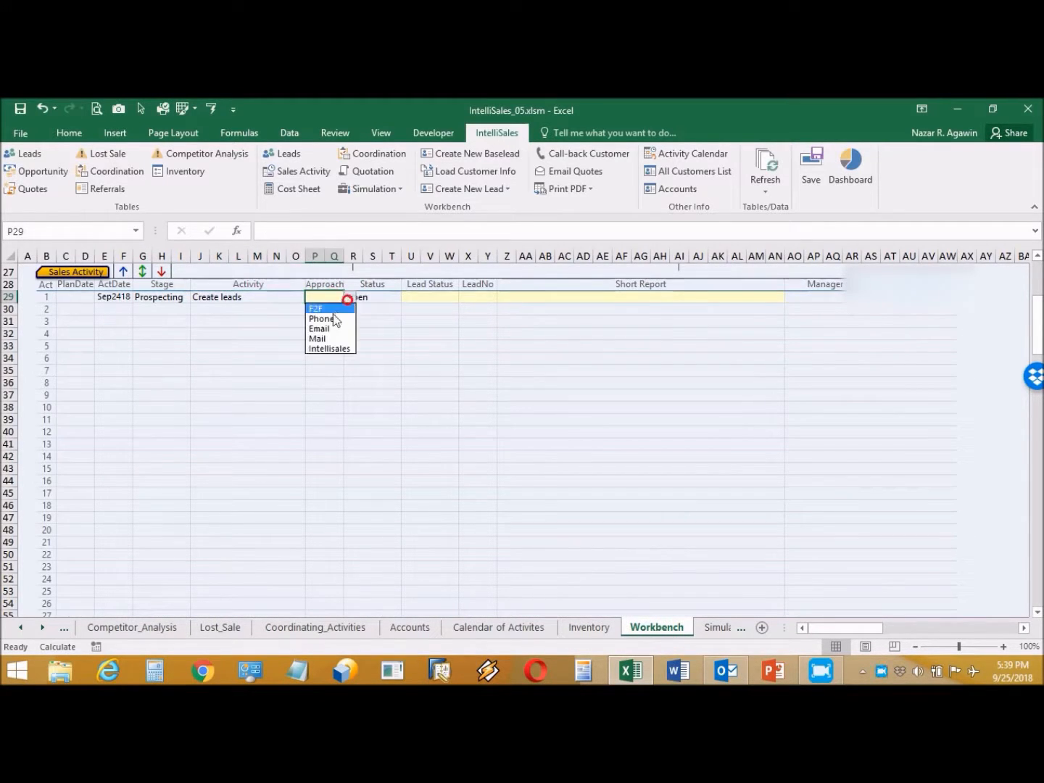
left_click(327, 319)
Step: Set its Lead Status to New, LeadNo to 1 and Short Report to 'Create leads thru phone'
left_click(424, 298)
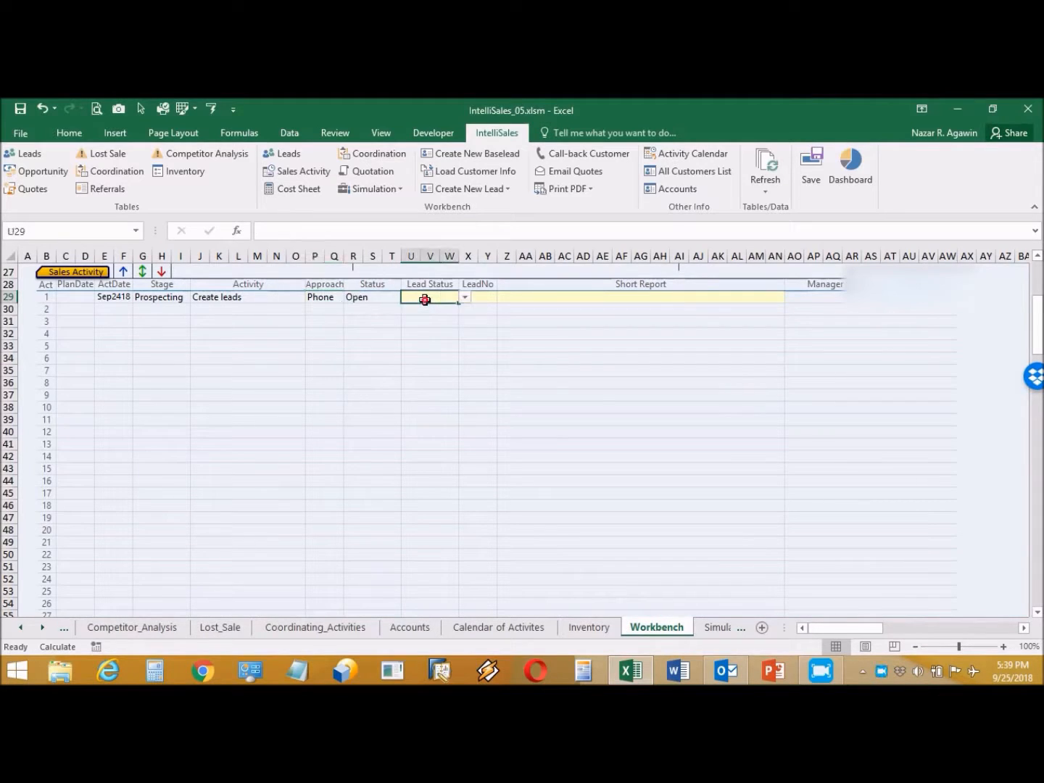
left_click(464, 298)
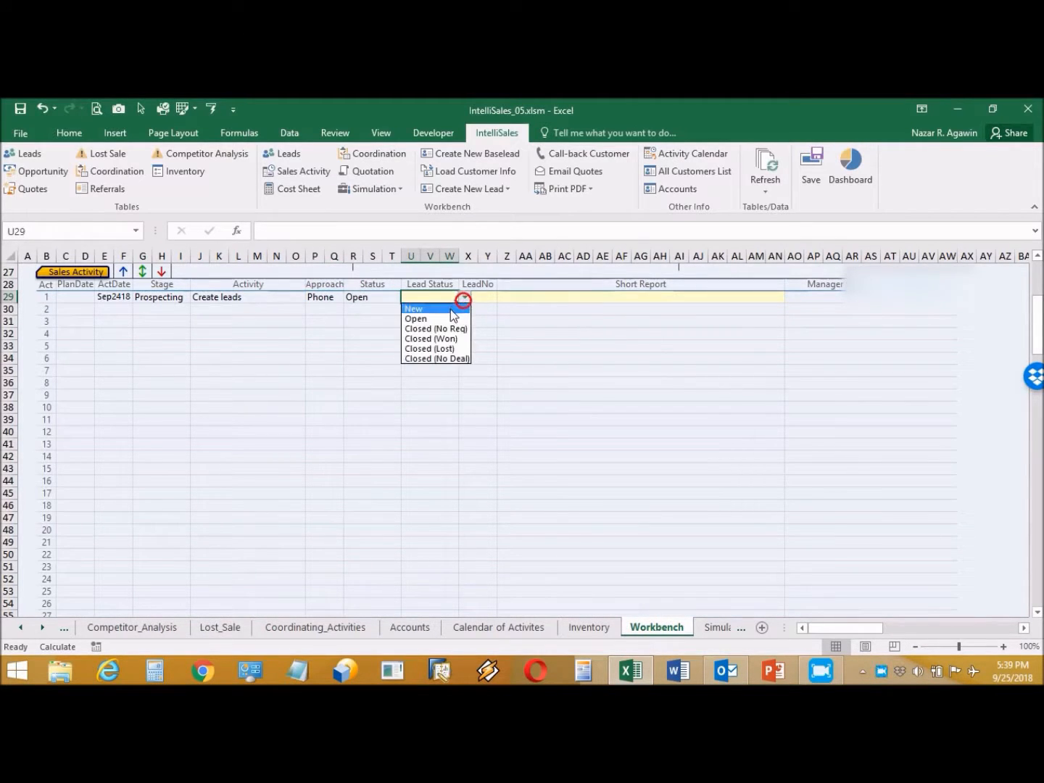
left_click(450, 309)
left_click(481, 299)
left_click(503, 298)
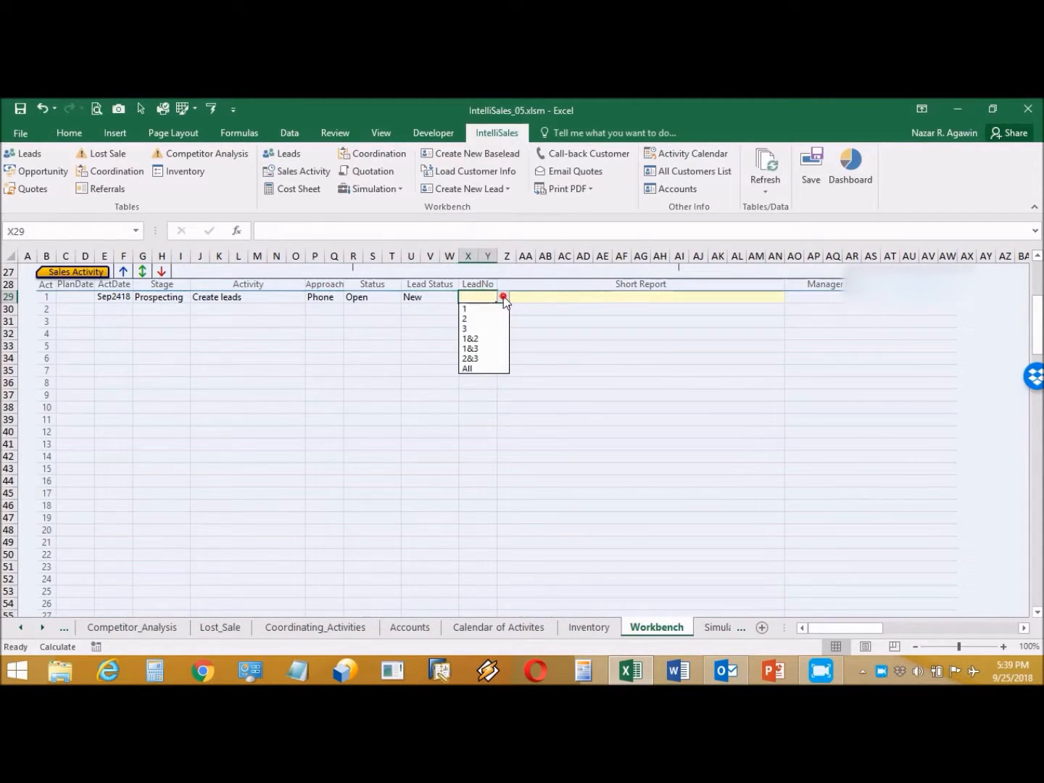
left_click(487, 313)
left_click(530, 295)
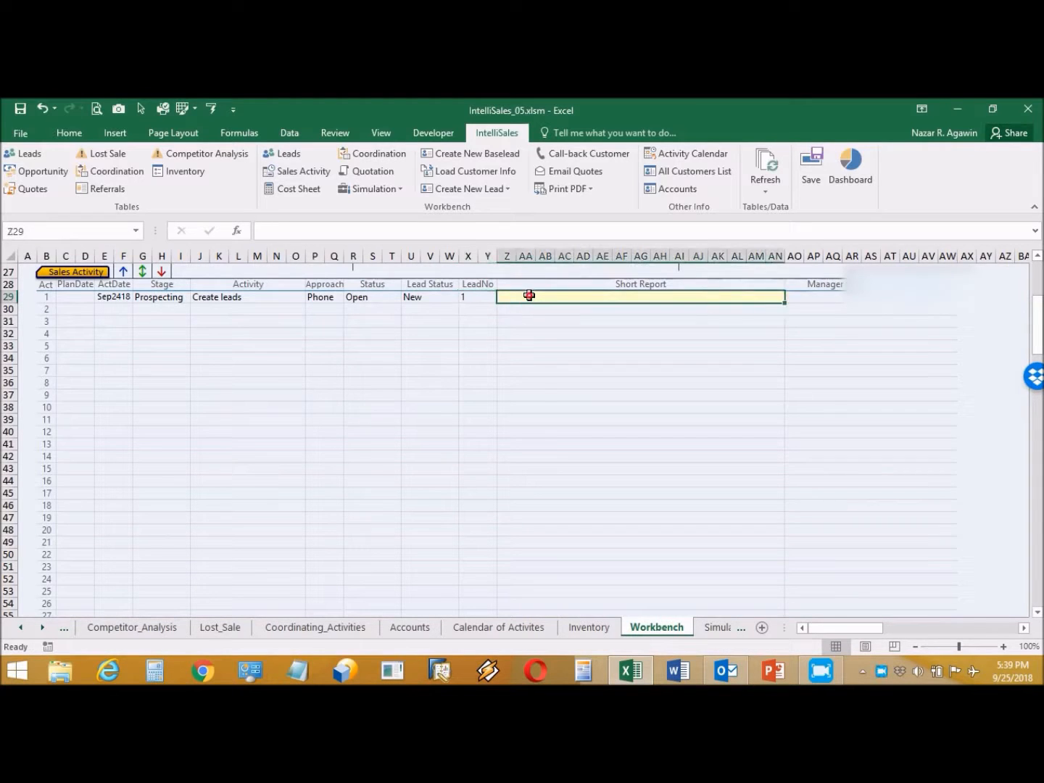
type("Create leads thru phone")
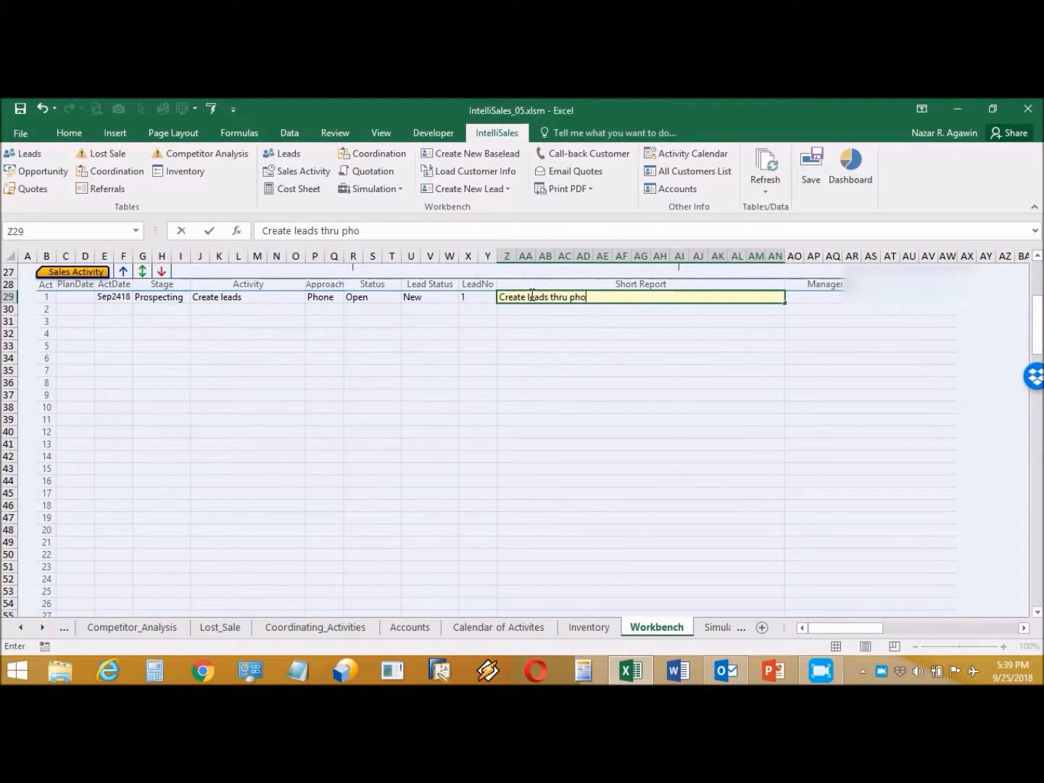
left_click(116, 309)
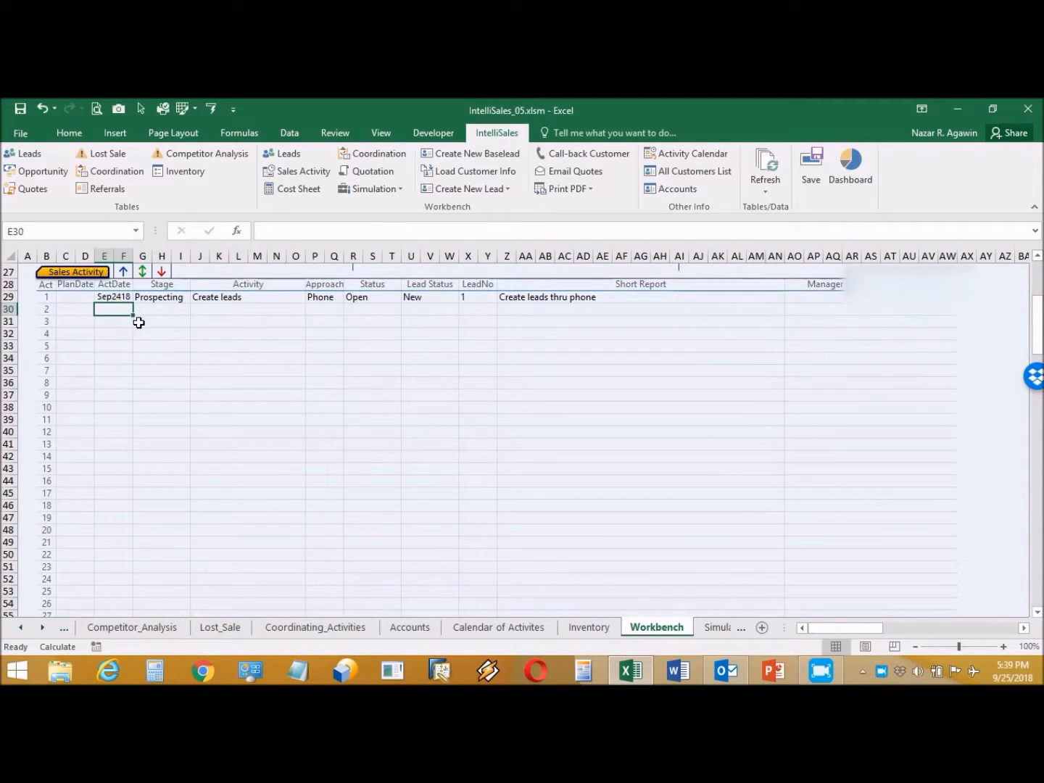
Step: Add a second activity dated 9/24: Prospecting, Submit catalogues, approach Email
type("9/24")
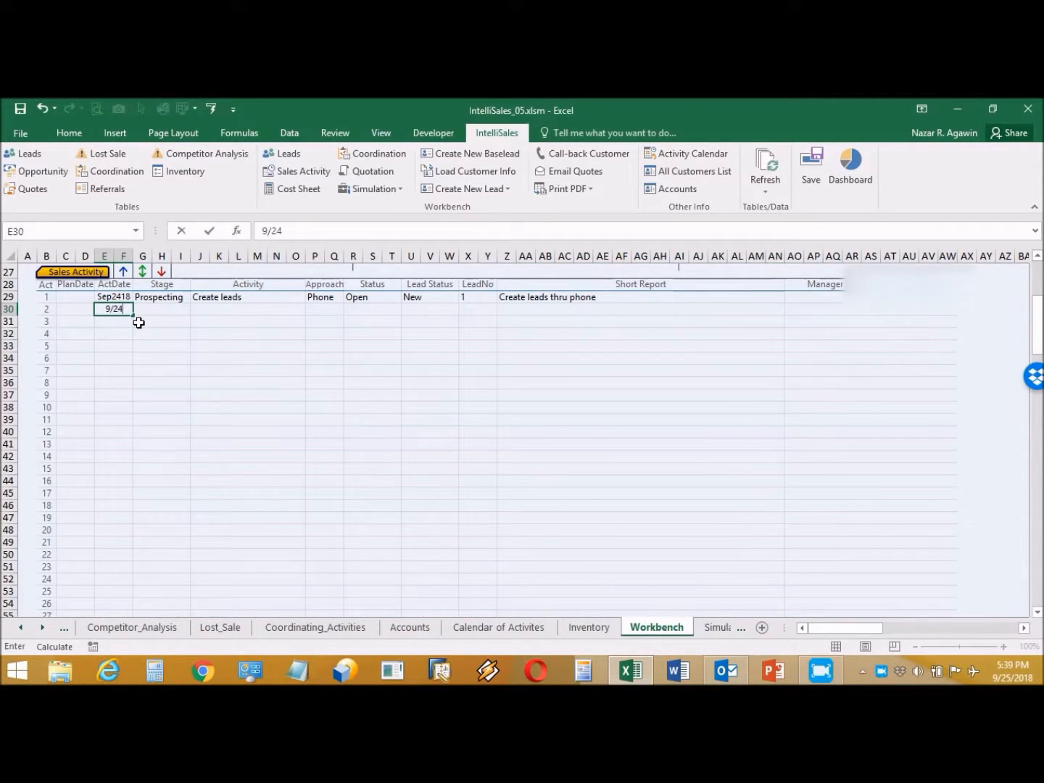
left_click(180, 308)
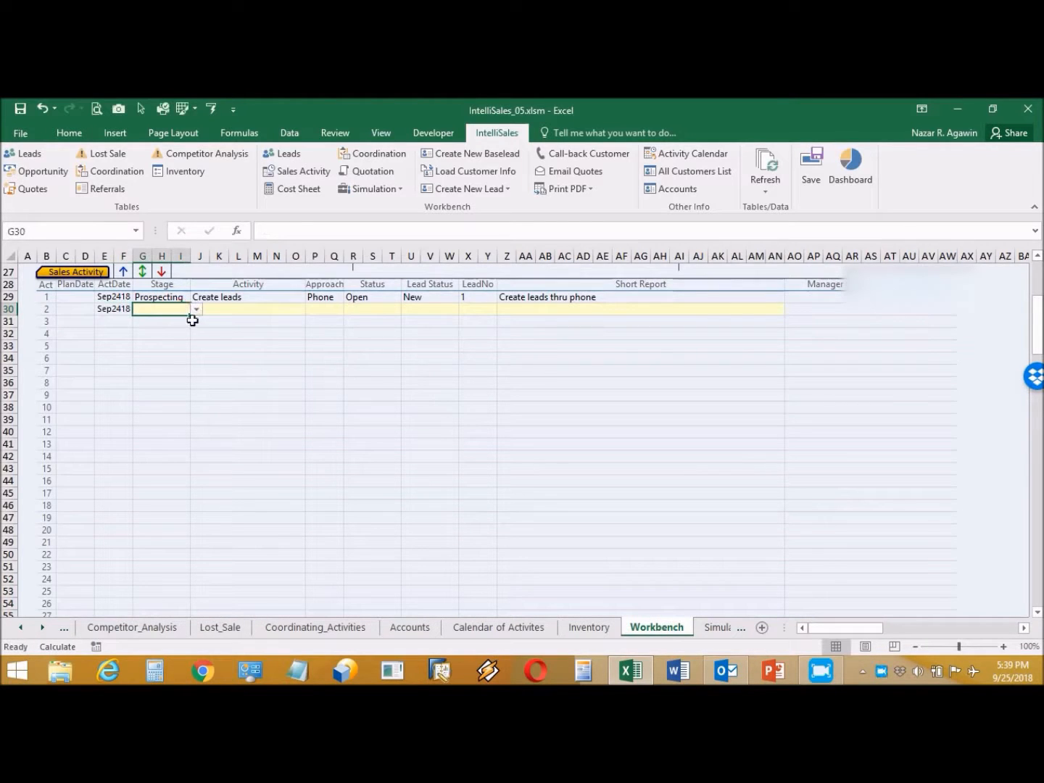
left_click(197, 311)
left_click(185, 322)
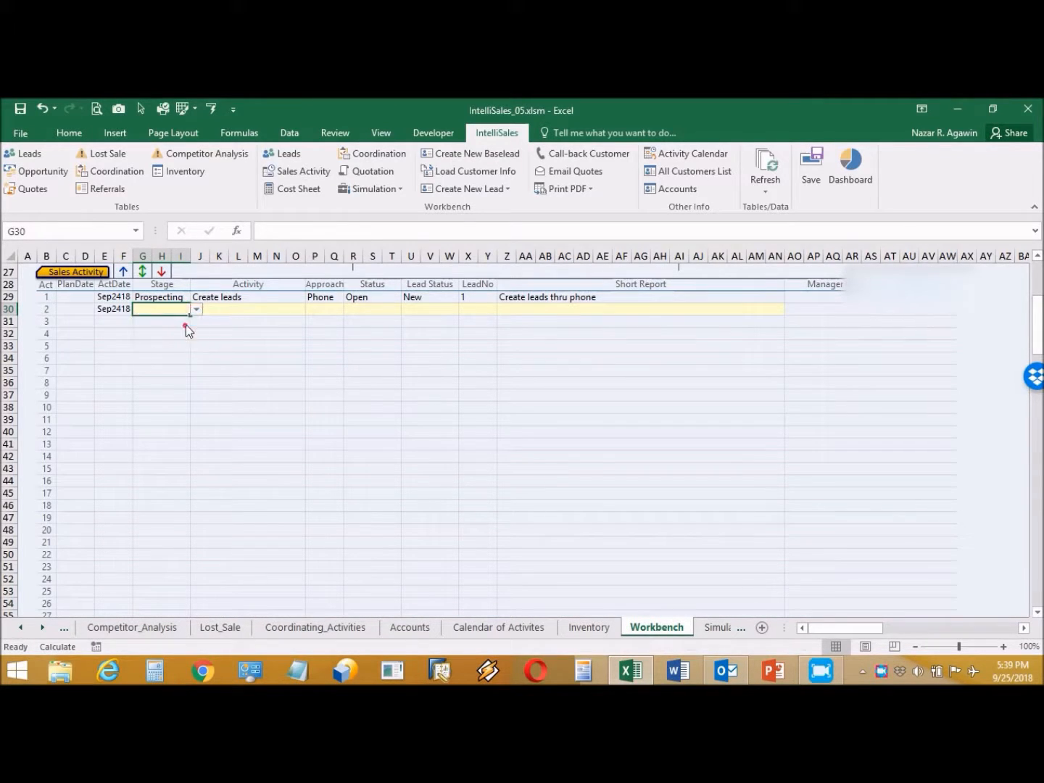
left_click(261, 309)
left_click(310, 310)
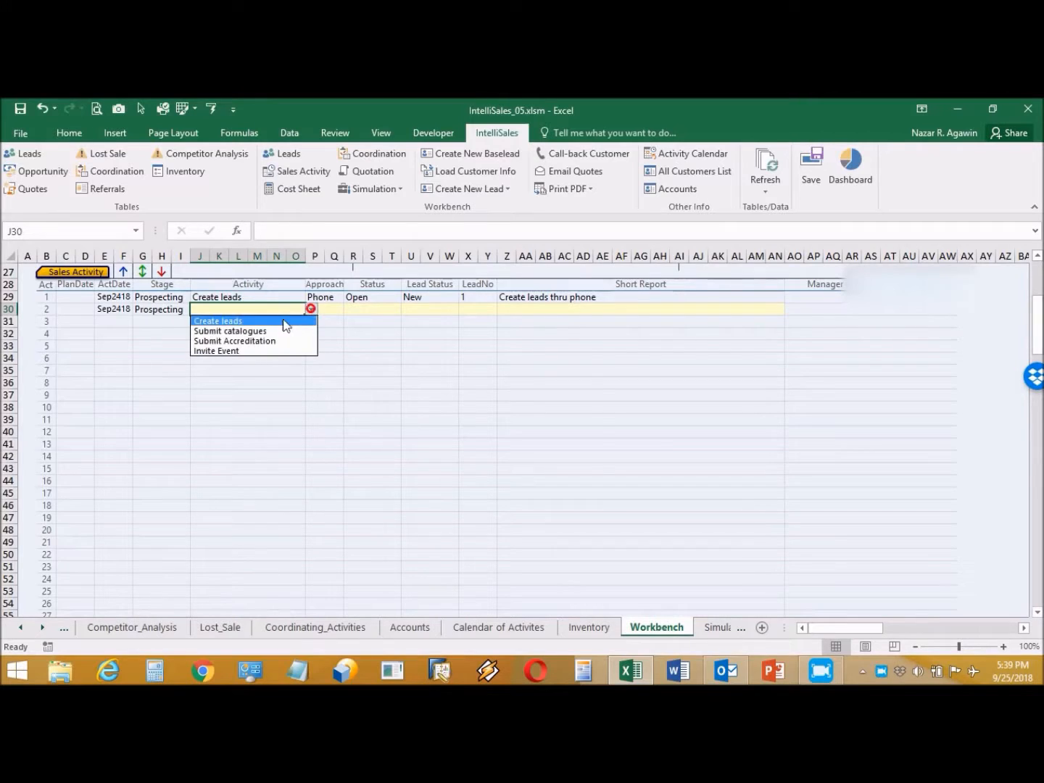
left_click(277, 332)
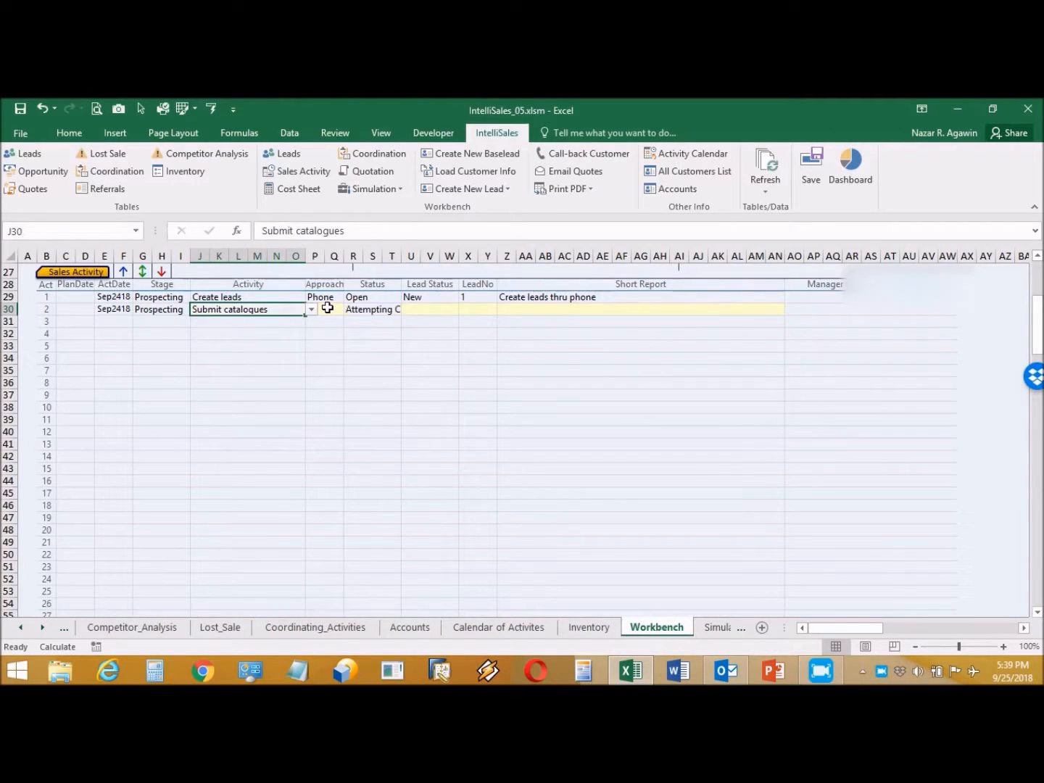
left_click(328, 308)
left_click(348, 310)
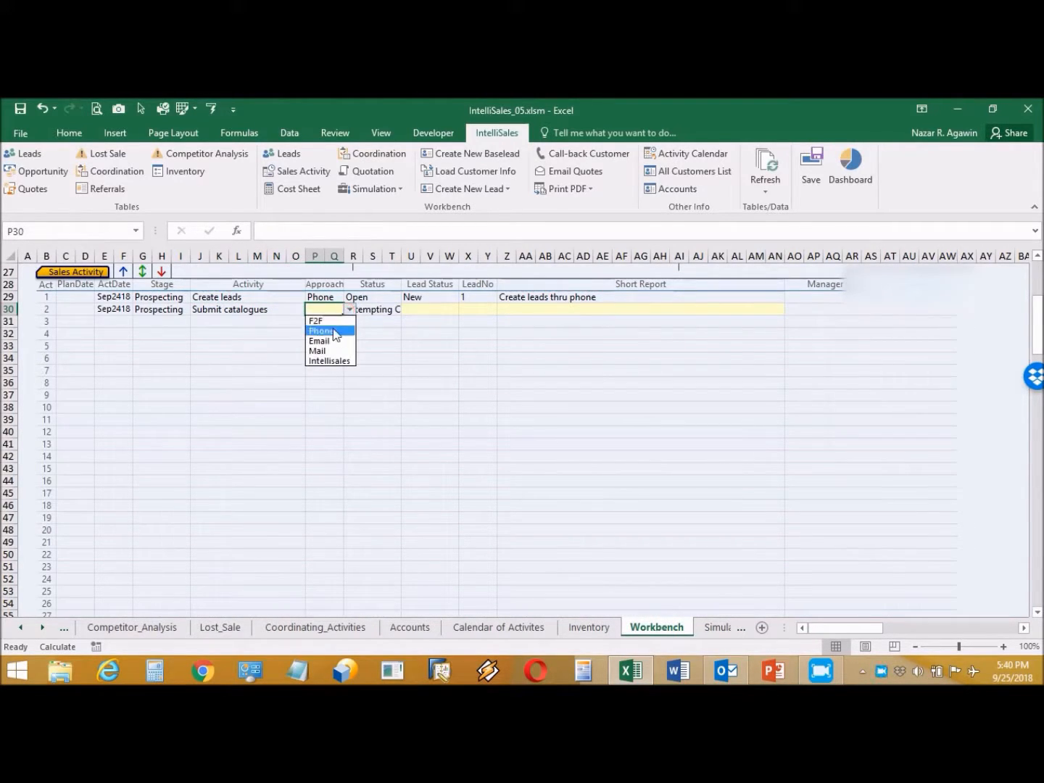
left_click(327, 341)
Step: Set its Lead Status to Open, LeadNo 1, report 'Send catalogues to customer thru email'
left_click(428, 307)
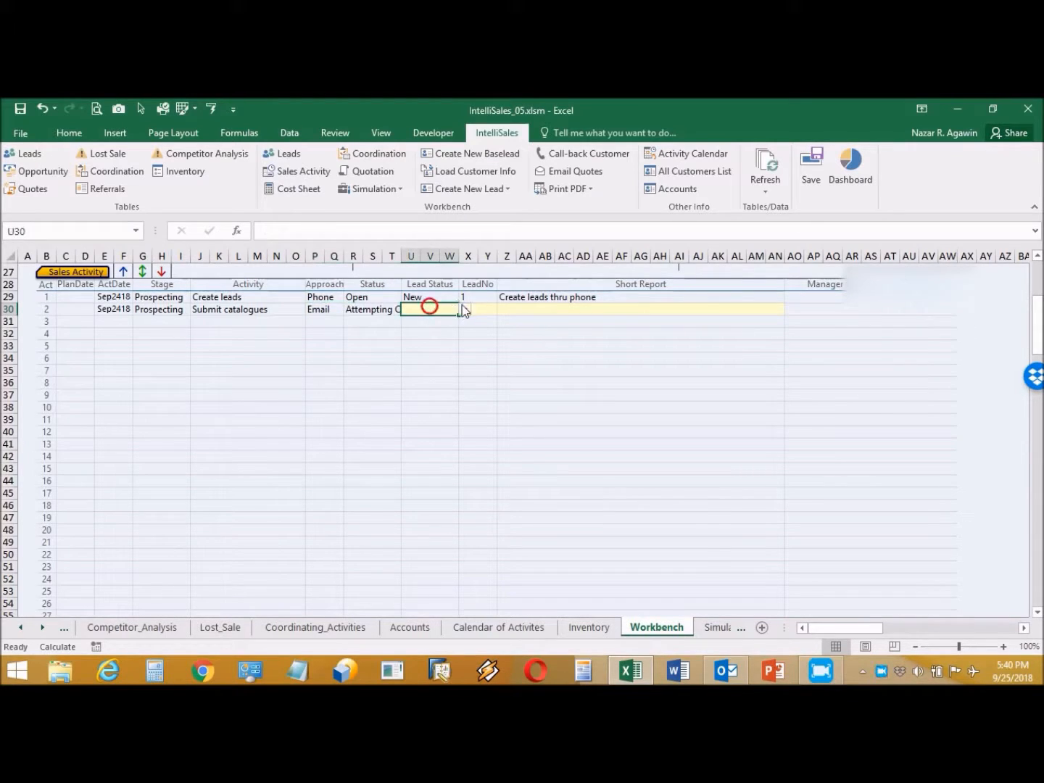
left_click(462, 307)
left_click(434, 329)
left_click(482, 310)
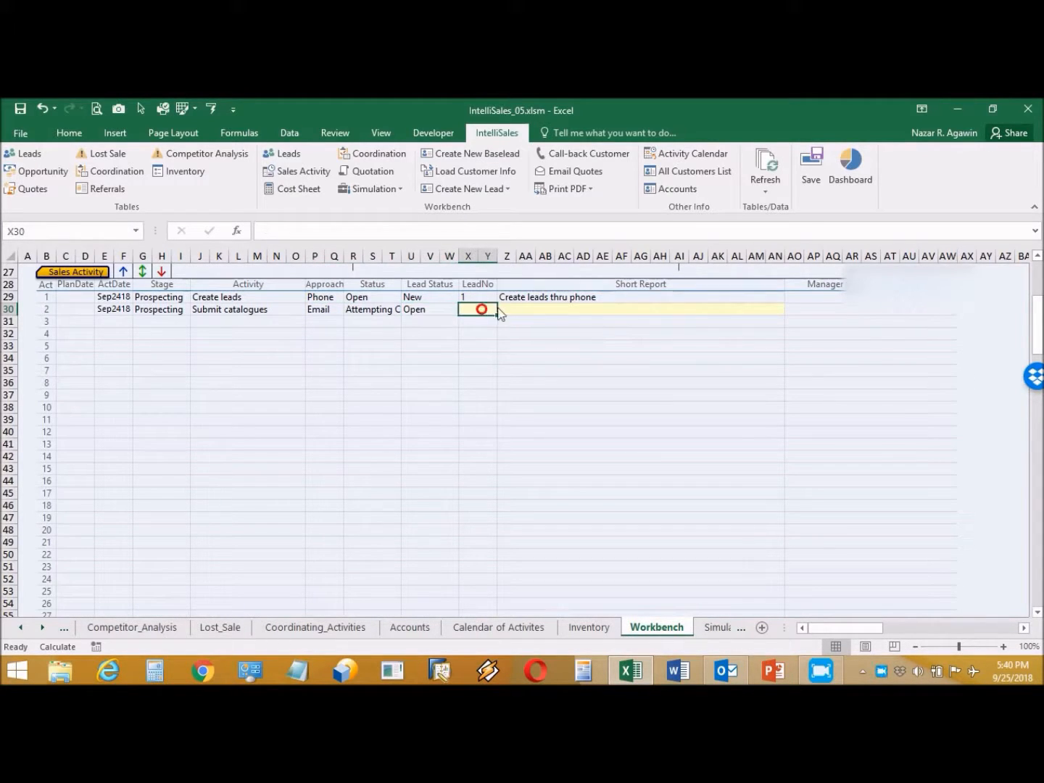
left_click(502, 310)
left_click(481, 323)
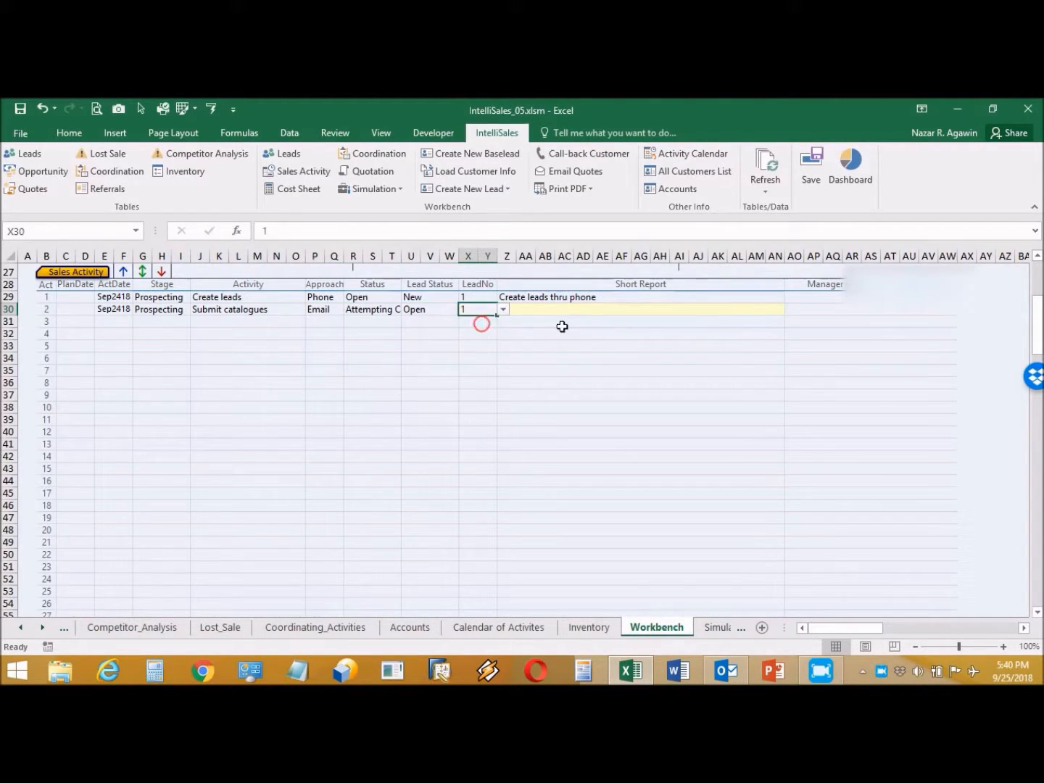
left_click(564, 309)
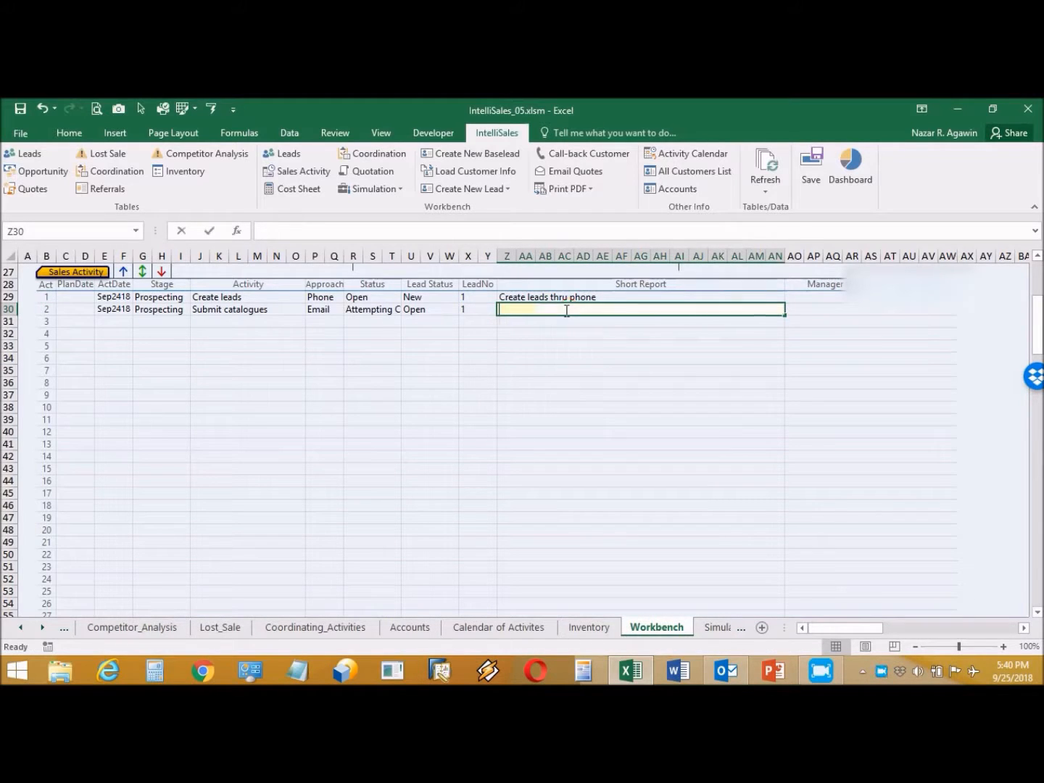
type("Send catalo")
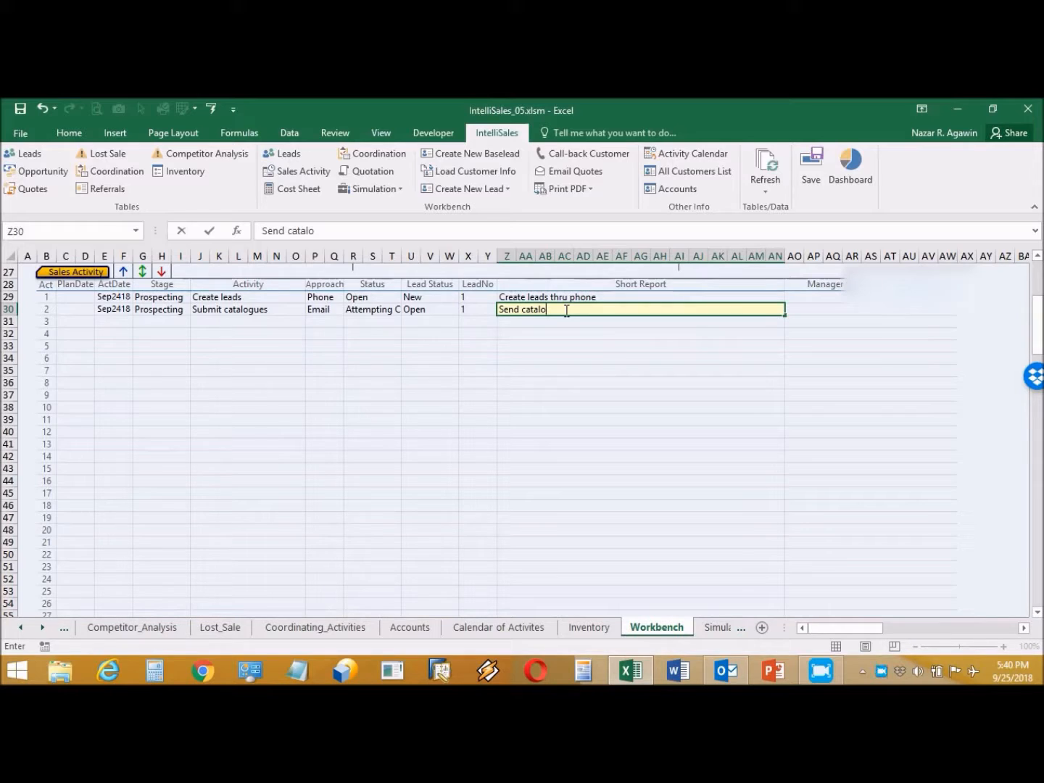
type("gues to customer thru email")
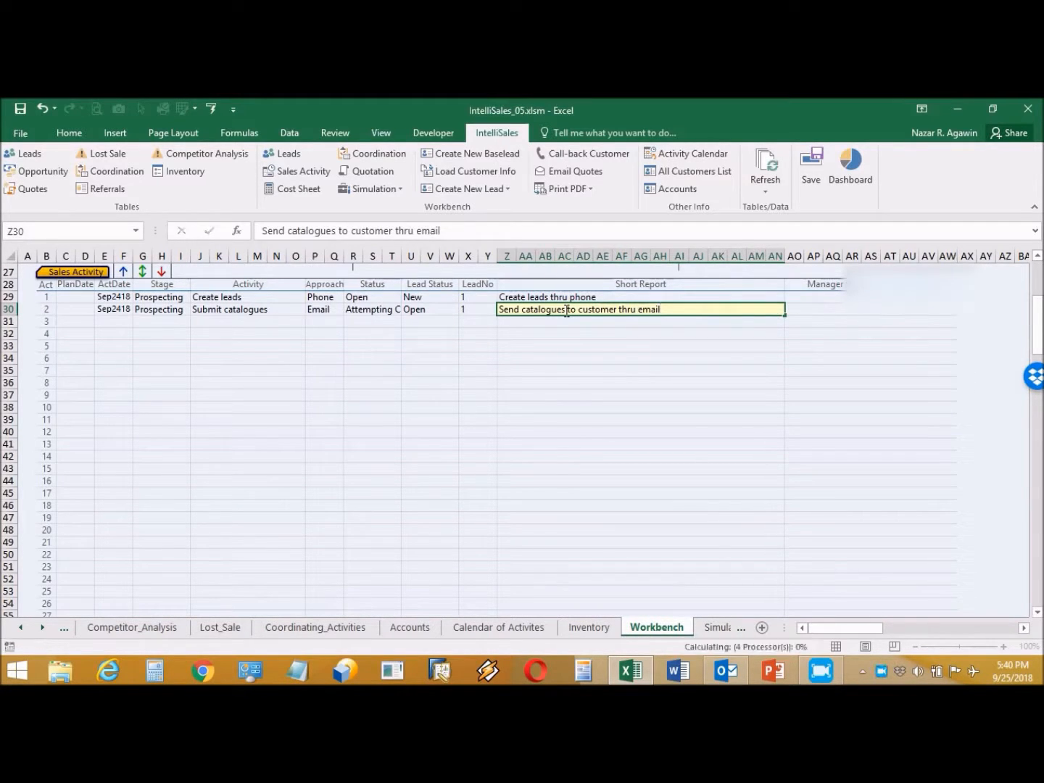
key("Return")
left_click(124, 322)
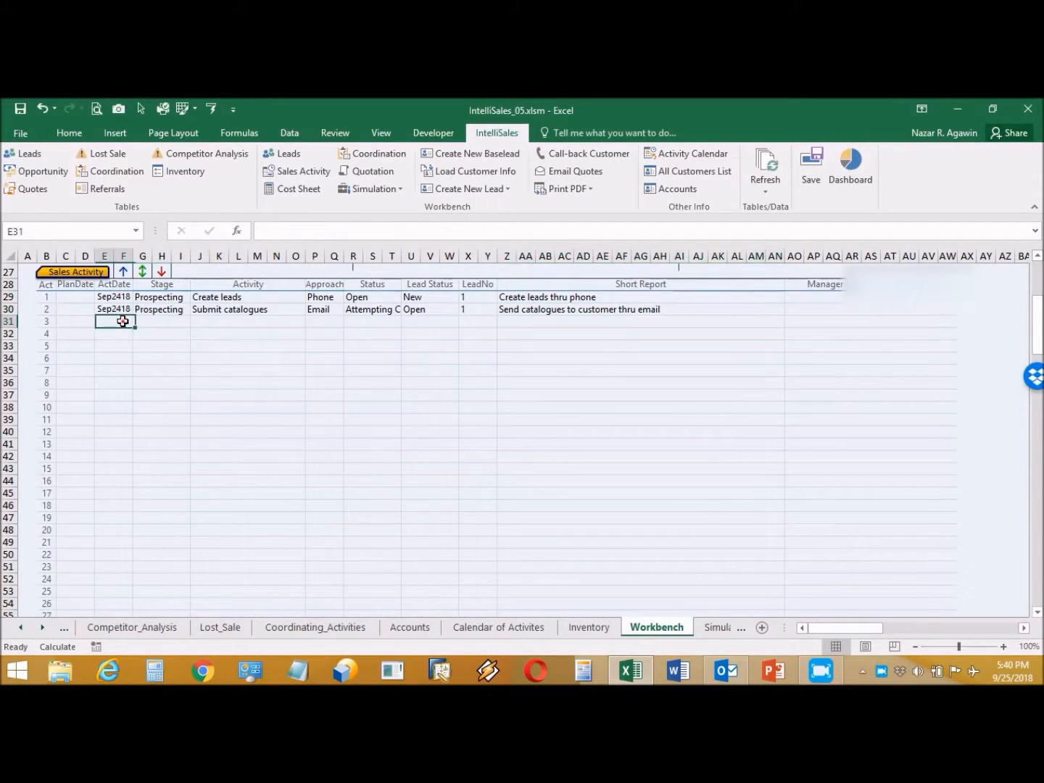
Step: Start the third activity dated Sep2518 with its stage set to Qualification
type("9/25")
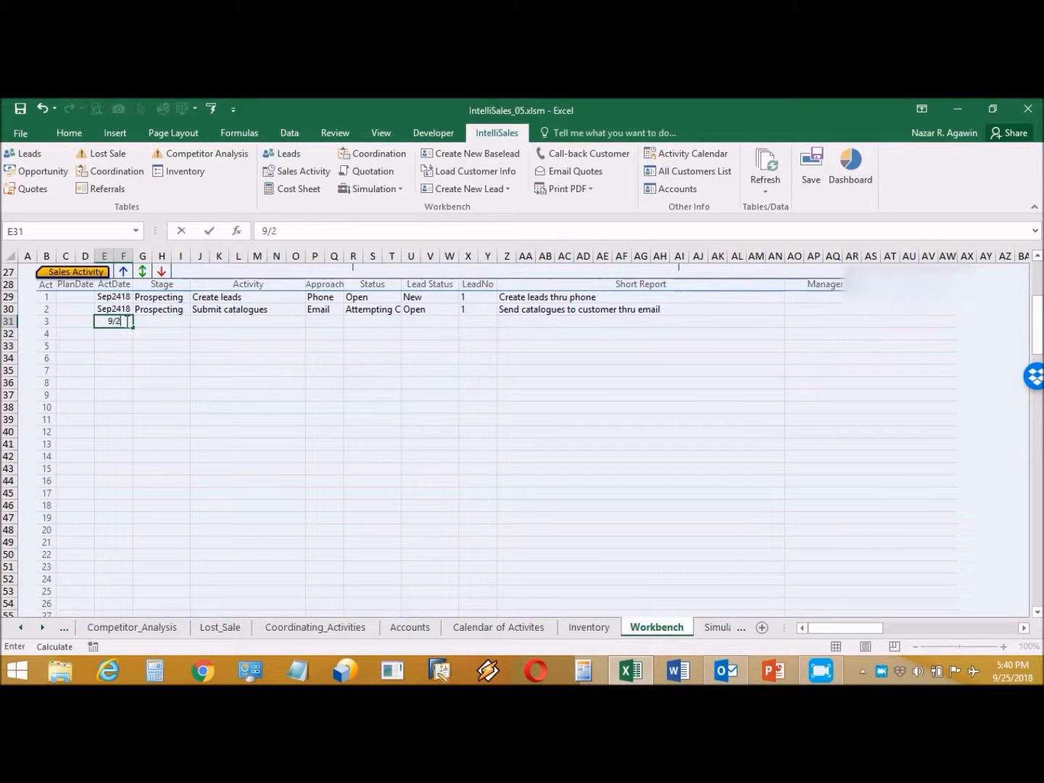
left_click(167, 323)
left_click(195, 321)
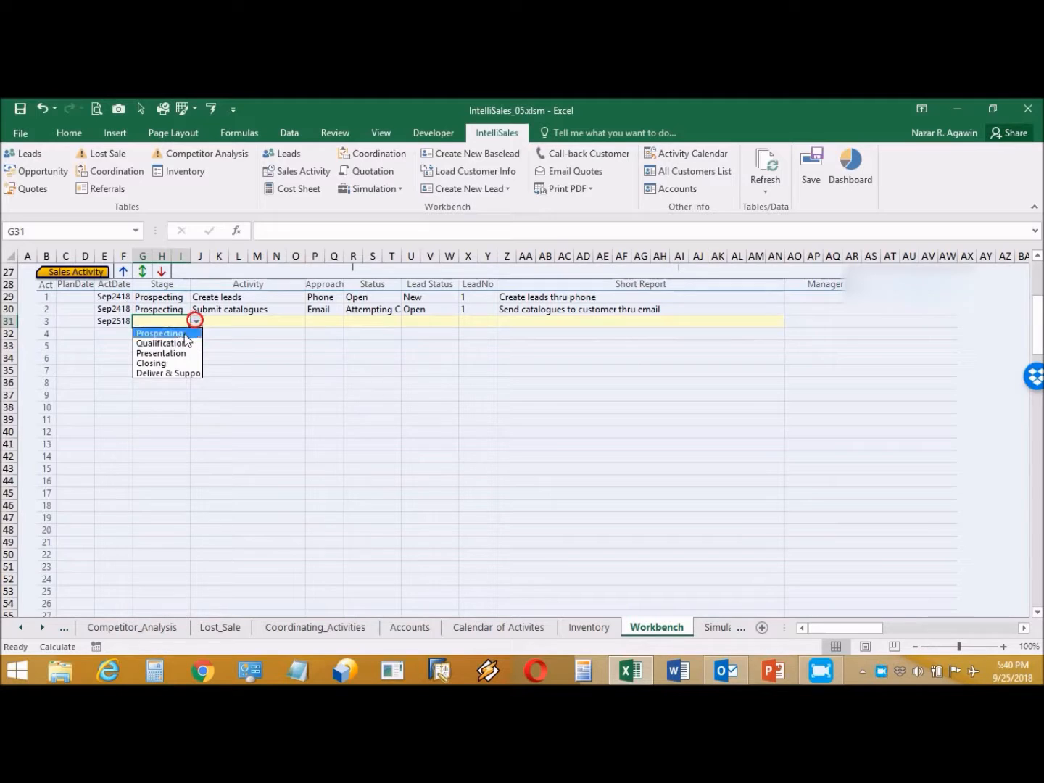
left_click(181, 333)
left_click(280, 321)
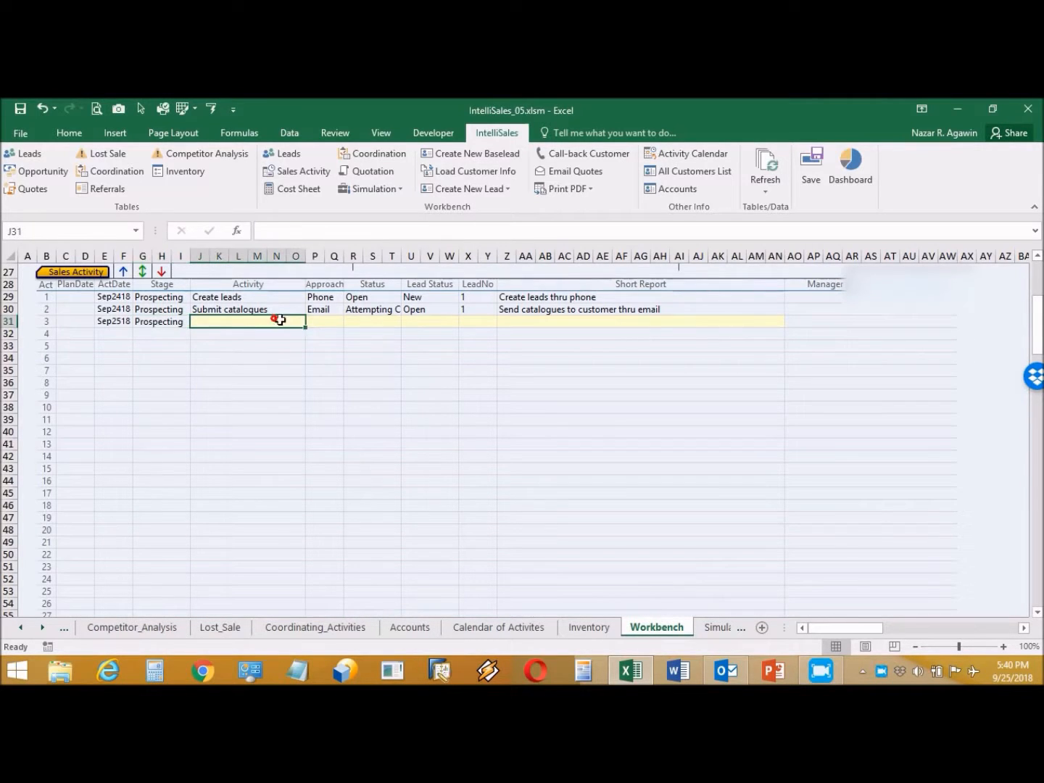
left_click(310, 321)
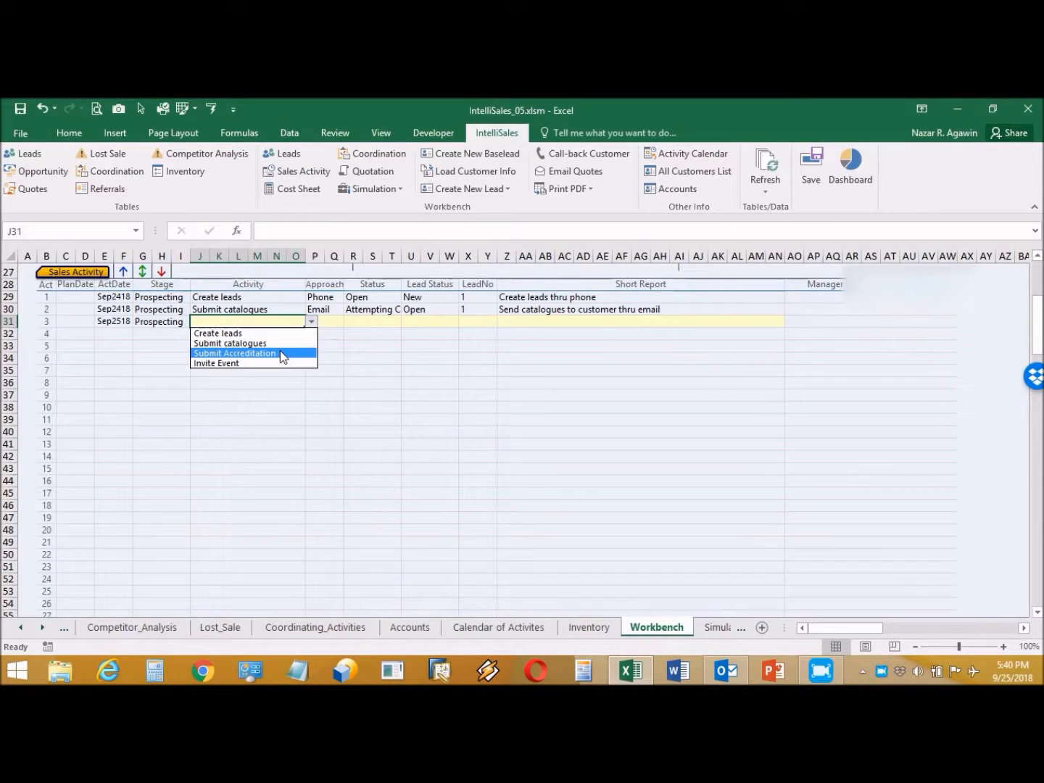
left_click(181, 323)
left_click(181, 323)
left_click(195, 322)
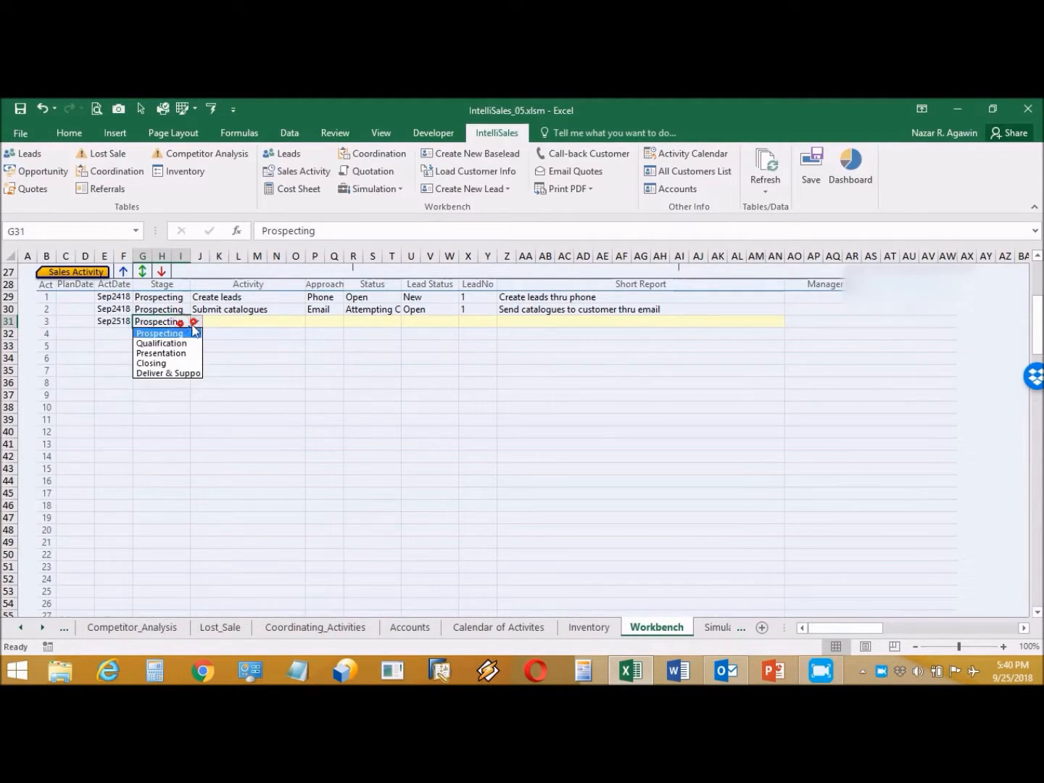
left_click(187, 339)
Step: Set the third activity to Set appointment with approach Phone
left_click(283, 321)
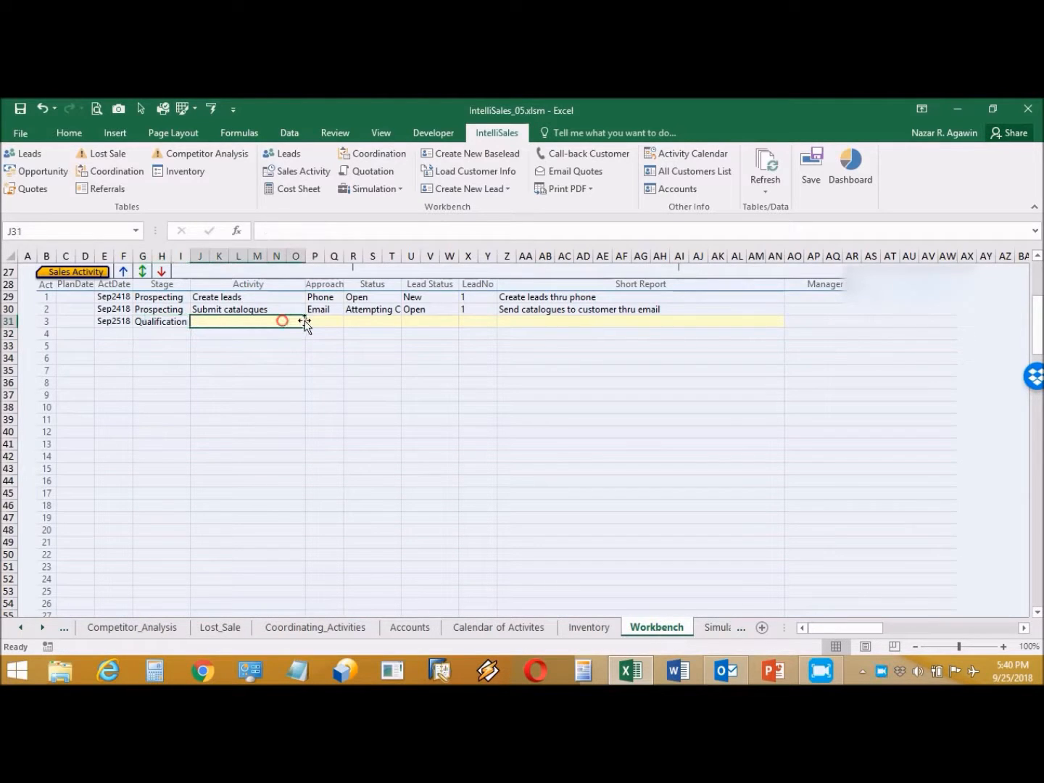
left_click(309, 320)
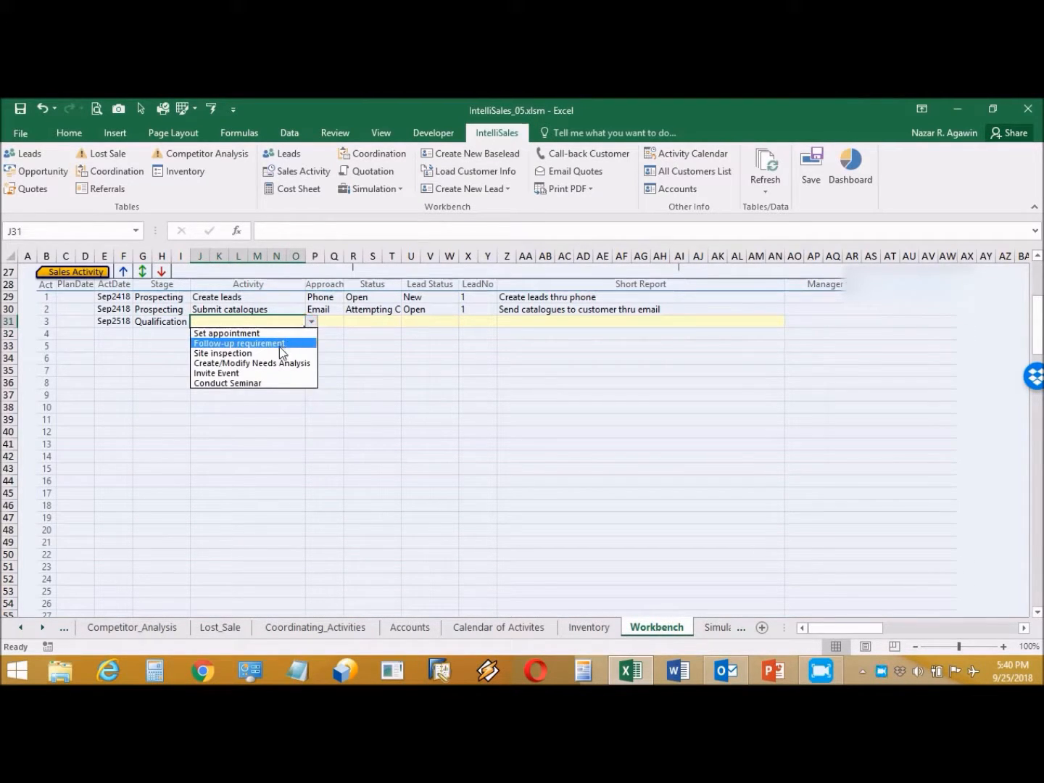
left_click(275, 353)
left_click(312, 322)
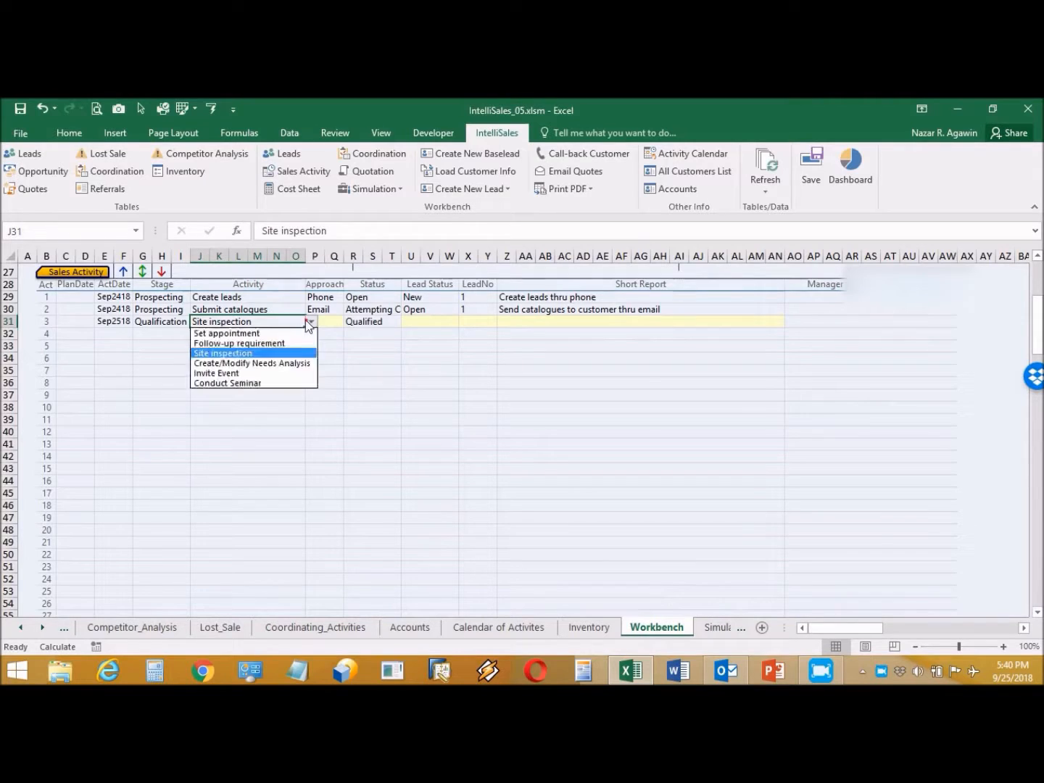
left_click(279, 333)
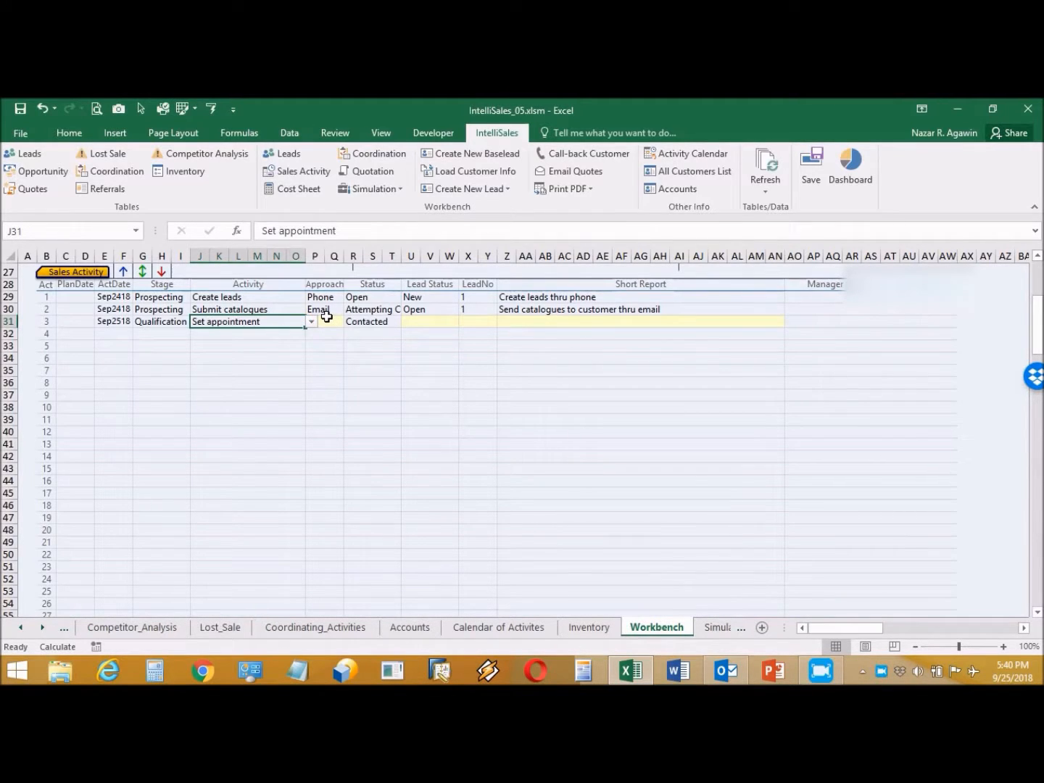
left_click(327, 320)
left_click(349, 320)
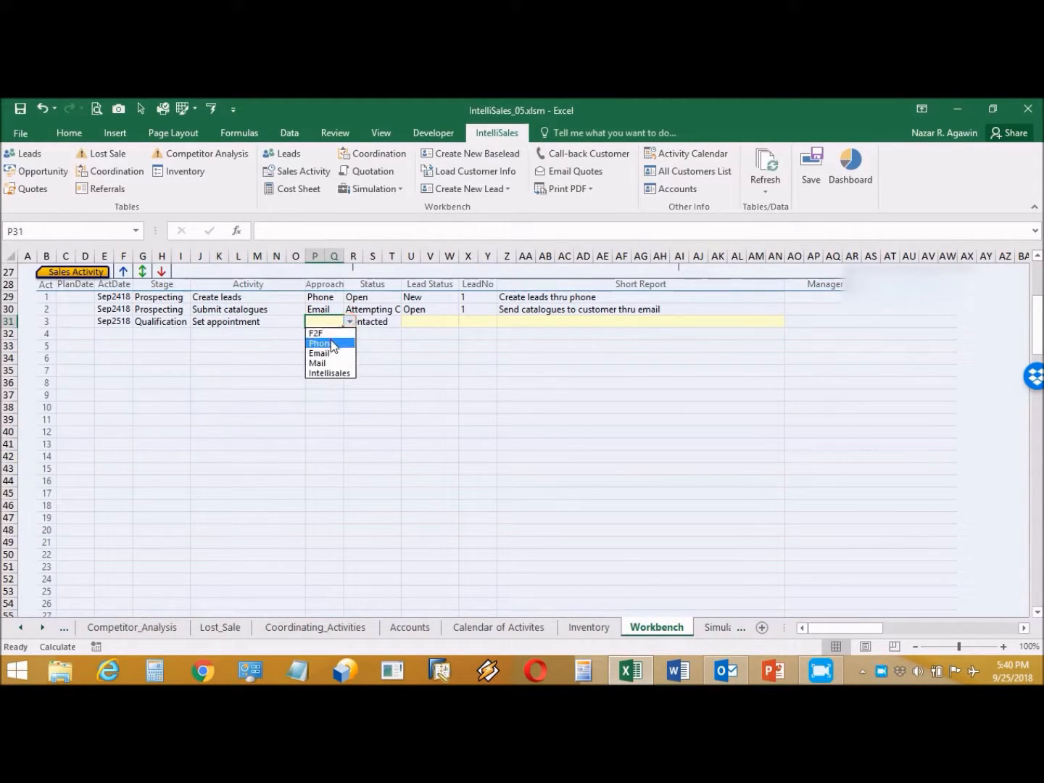
left_click(327, 343)
Step: Mark it Open, LeadNo 1, report 'Called client and asked for appointment. Appointment set on Sept. 26'
left_click(444, 323)
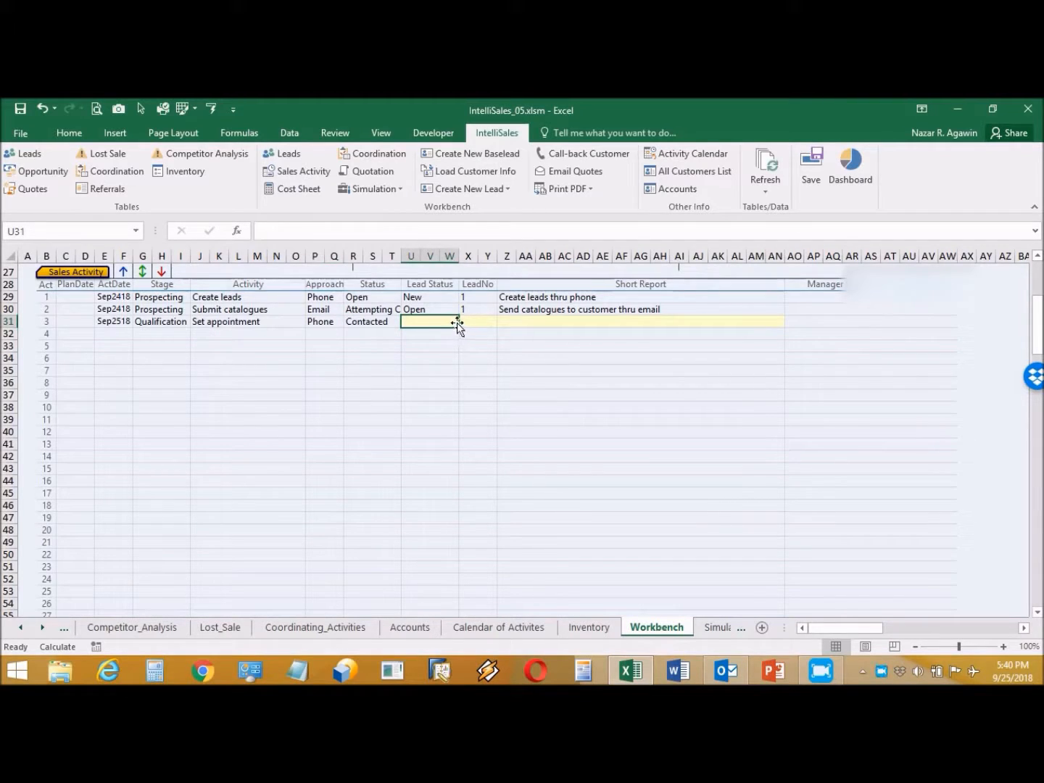
left_click(461, 323)
left_click(442, 343)
left_click(486, 323)
left_click(503, 323)
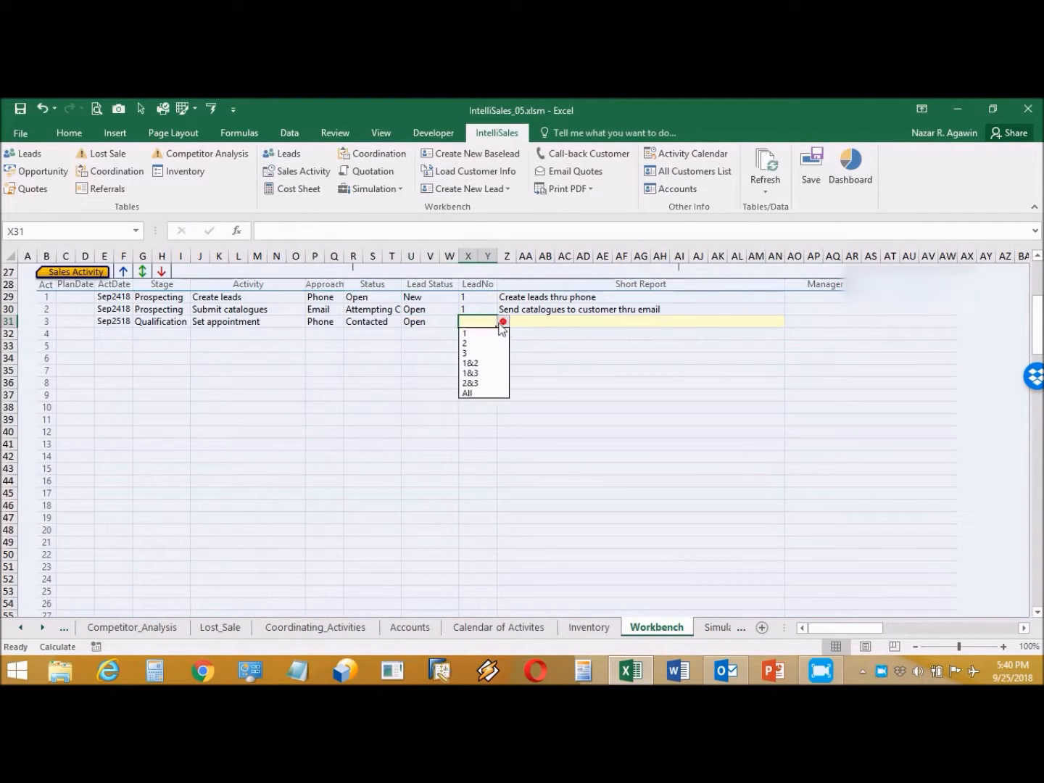
left_click(485, 334)
left_click(530, 321)
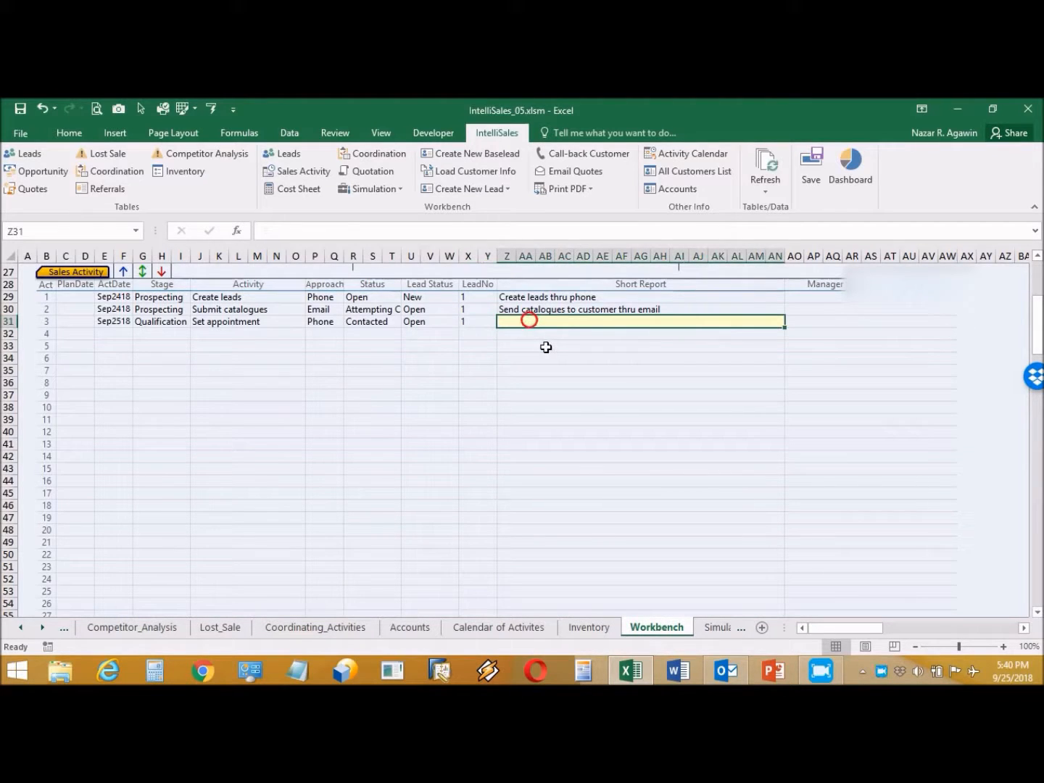
type("Calle")
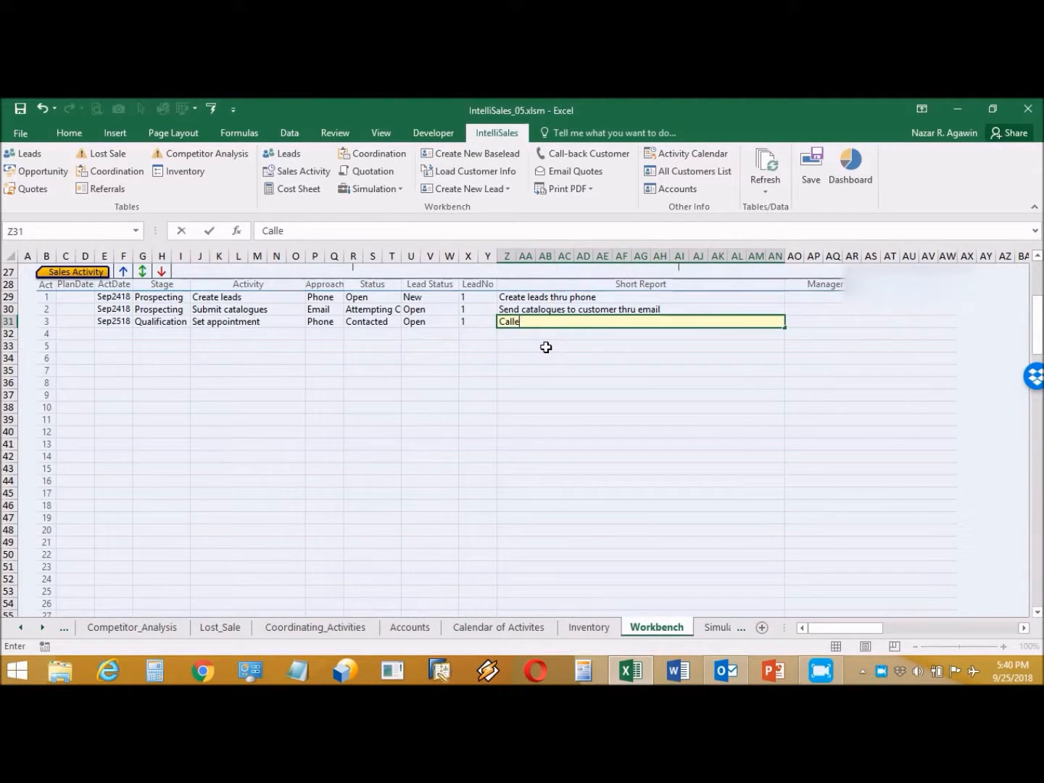
type("d client and asked for appoi")
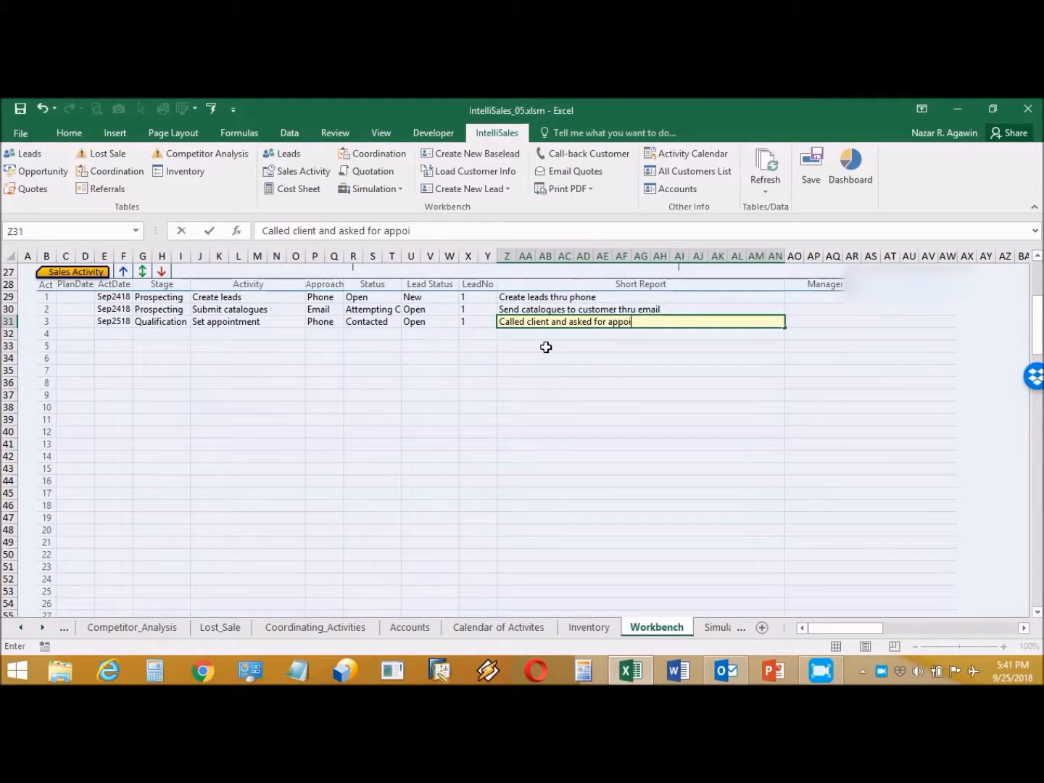
type("ntment. Appoi")
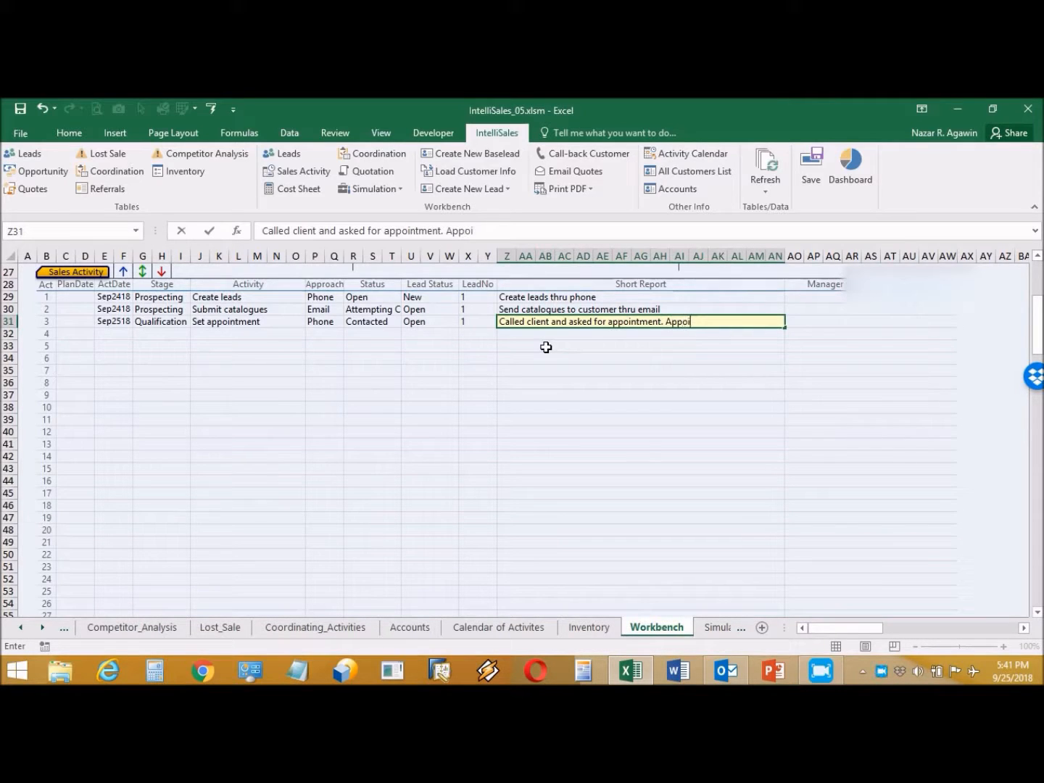
type("ntment set on")
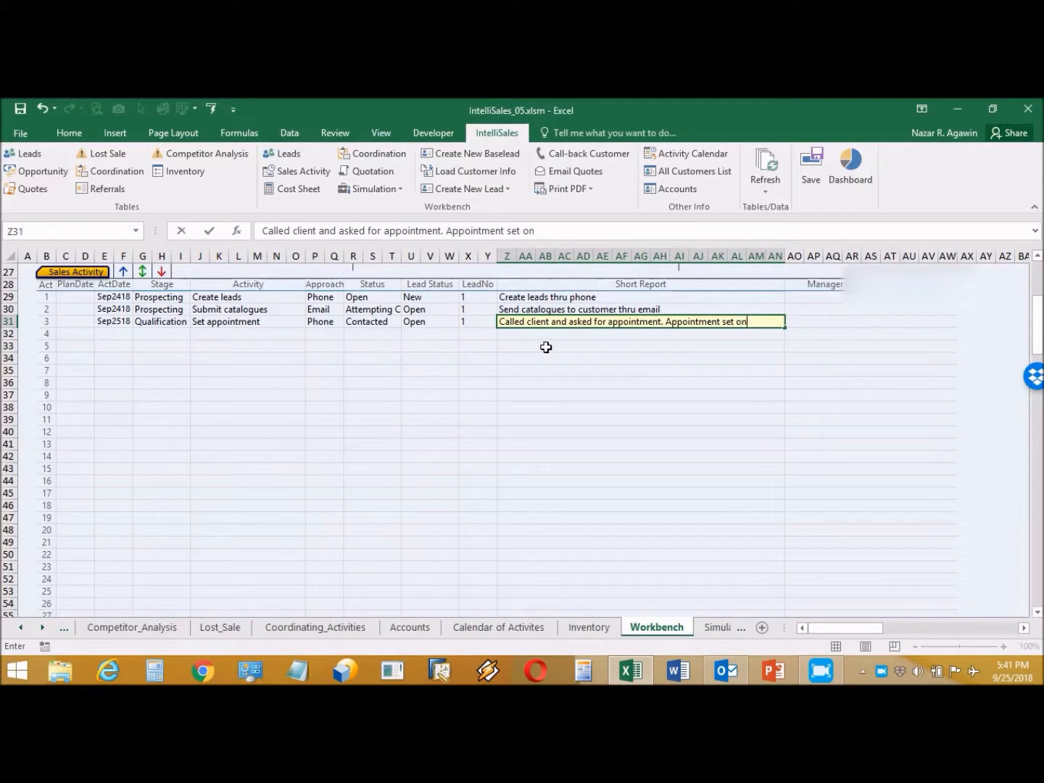
type(" Sept. 26")
key("Return")
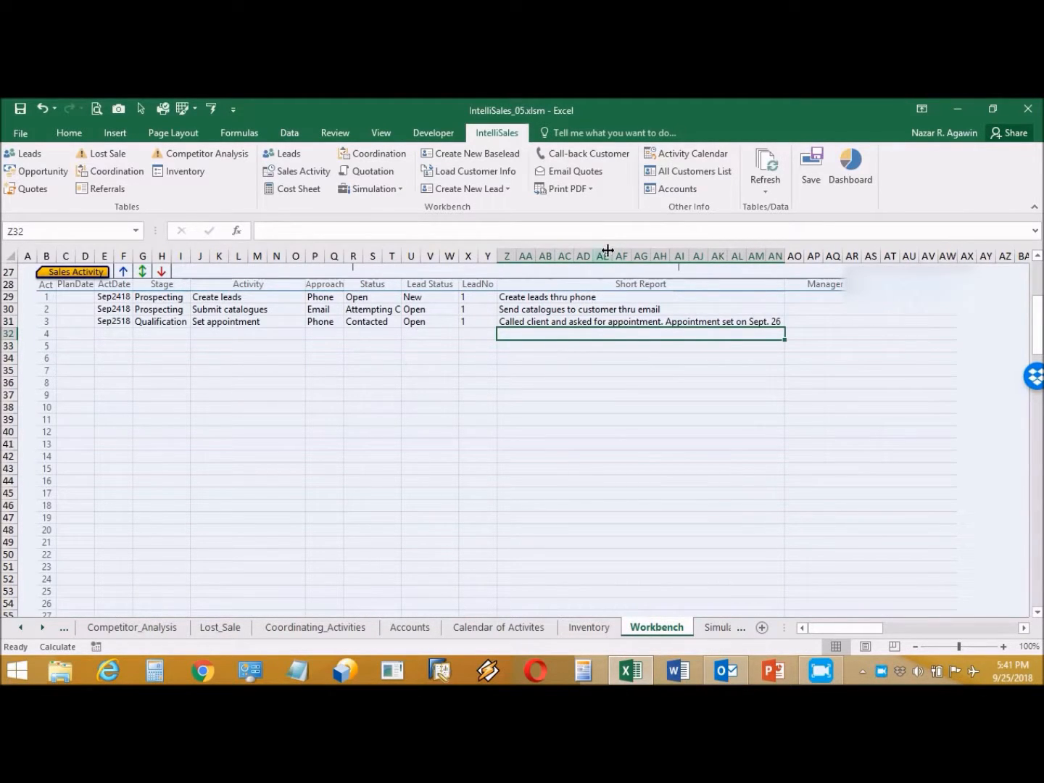
Step: Set a Call-back Customer reminder for 09/26/18 at 8:00 AM, then switch to Outlook
left_click(585, 150)
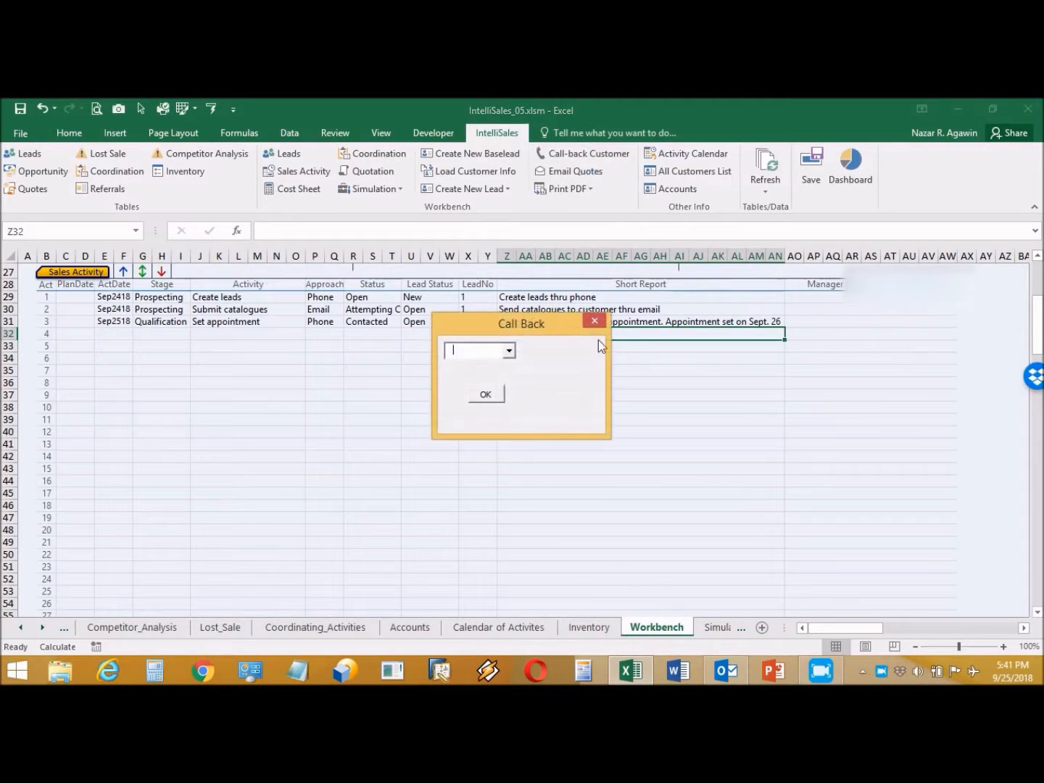
left_click(509, 348)
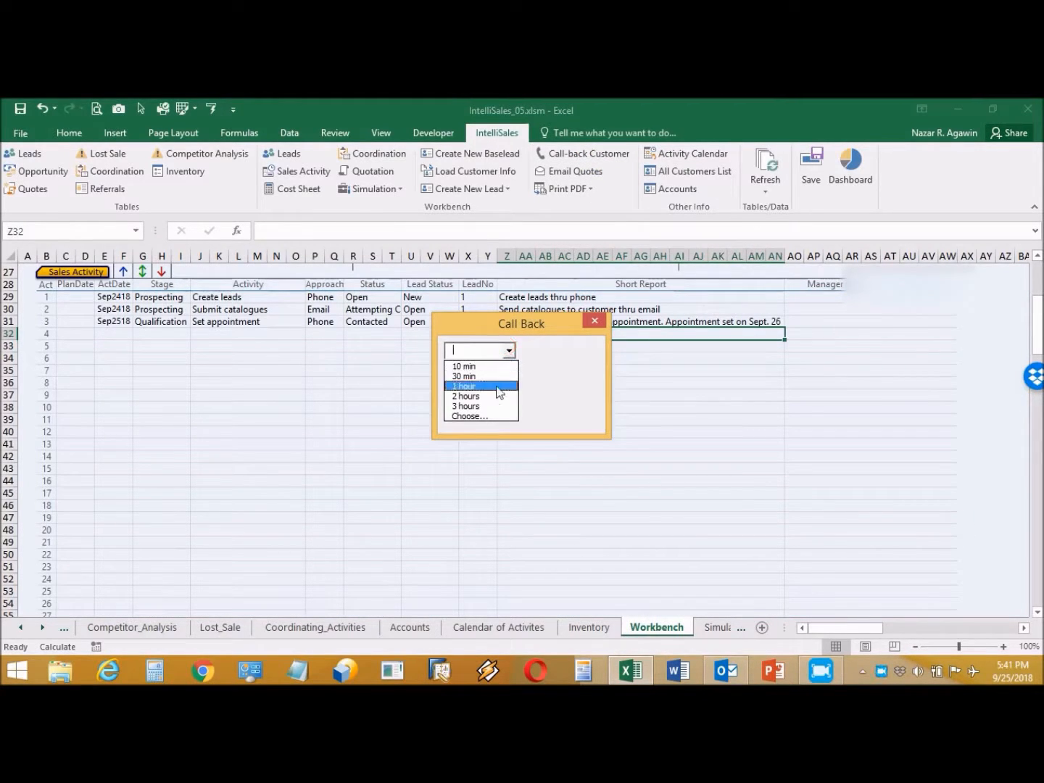
left_click(480, 416)
double_click(559, 354)
type("9/26/18")
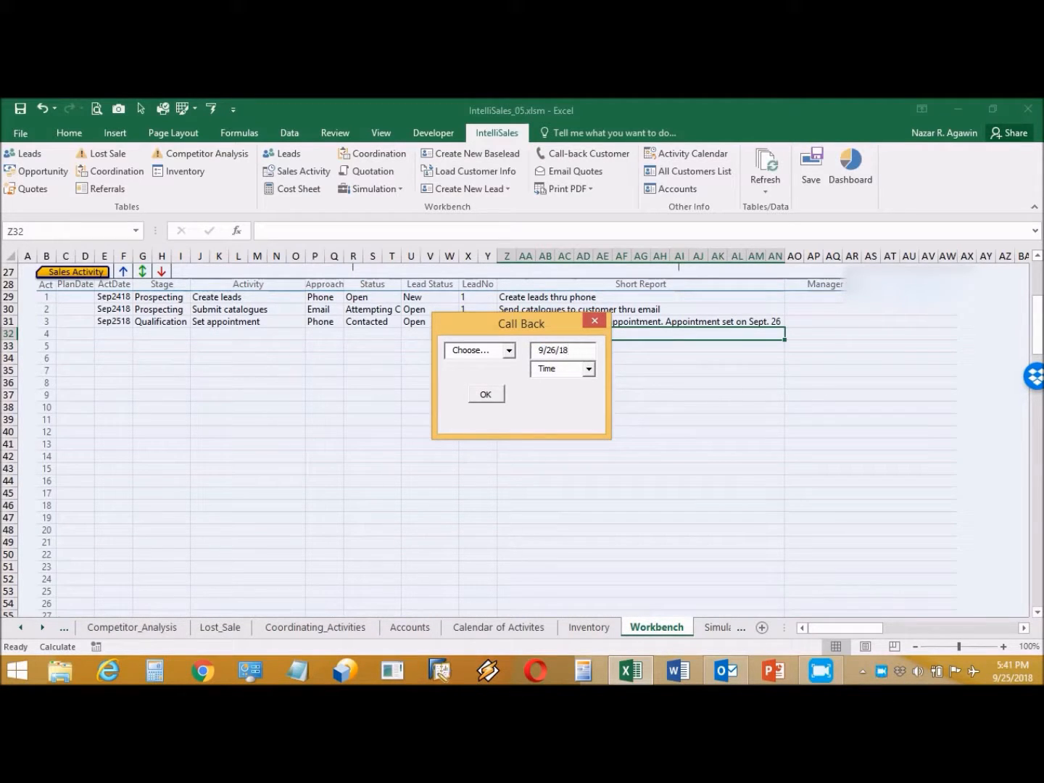
left_click(589, 370)
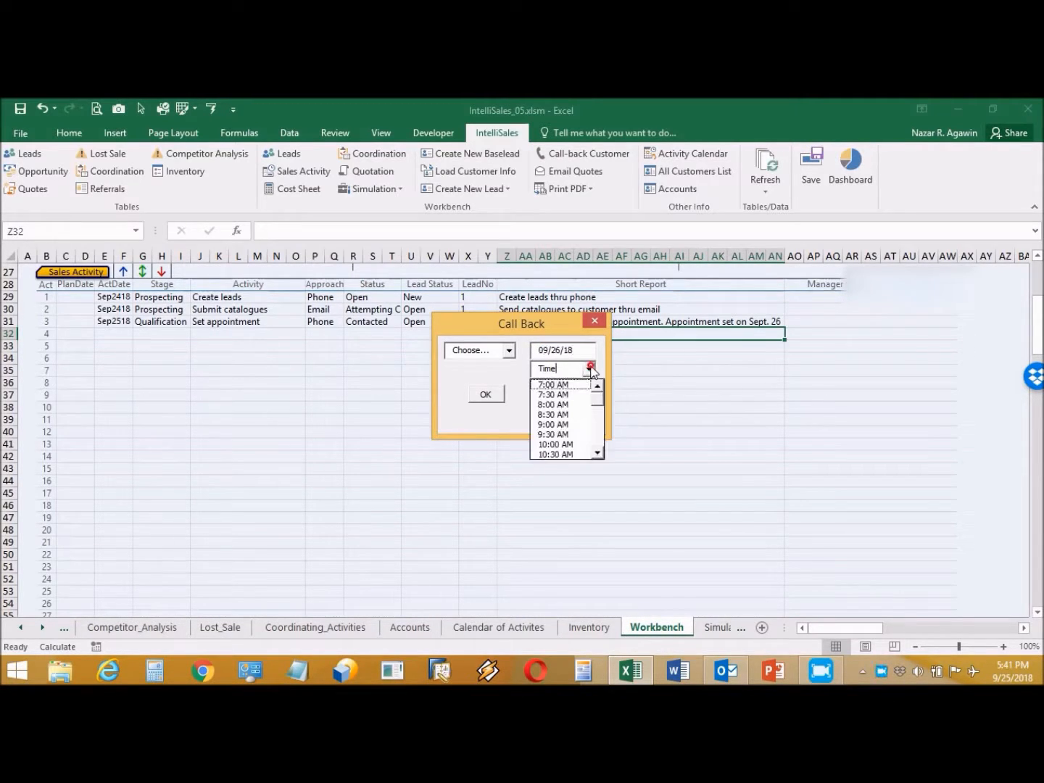
left_click(572, 405)
left_click(489, 395)
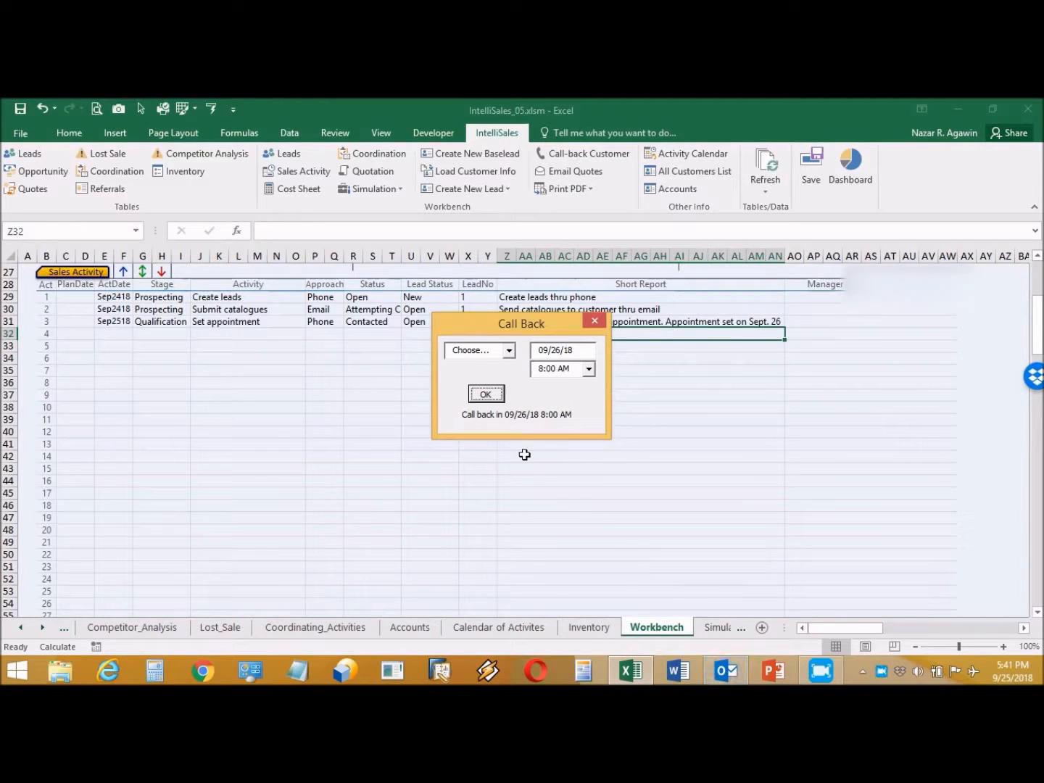
left_click(595, 320)
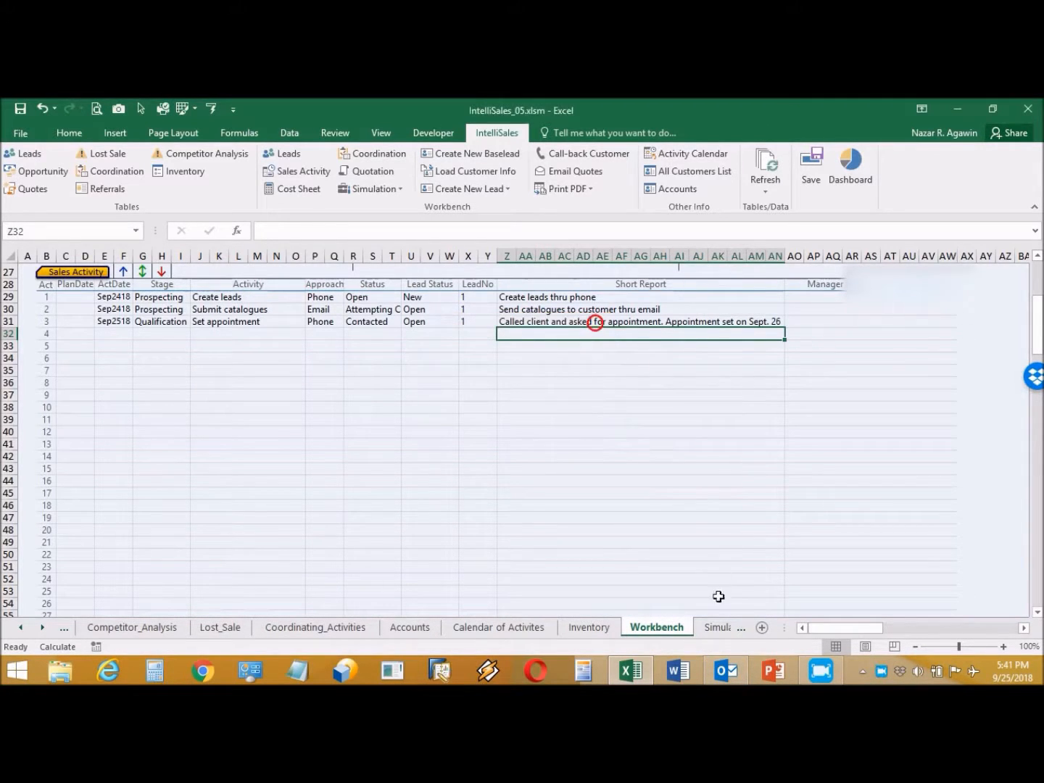
left_click(716, 674)
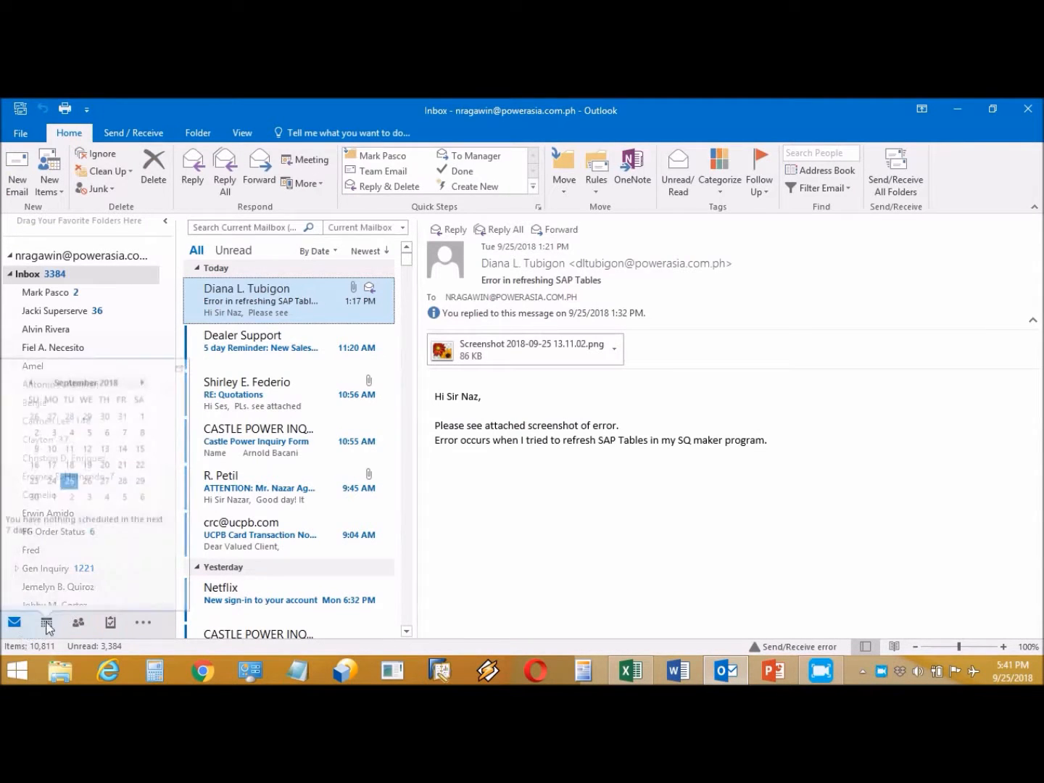
left_click(46, 622)
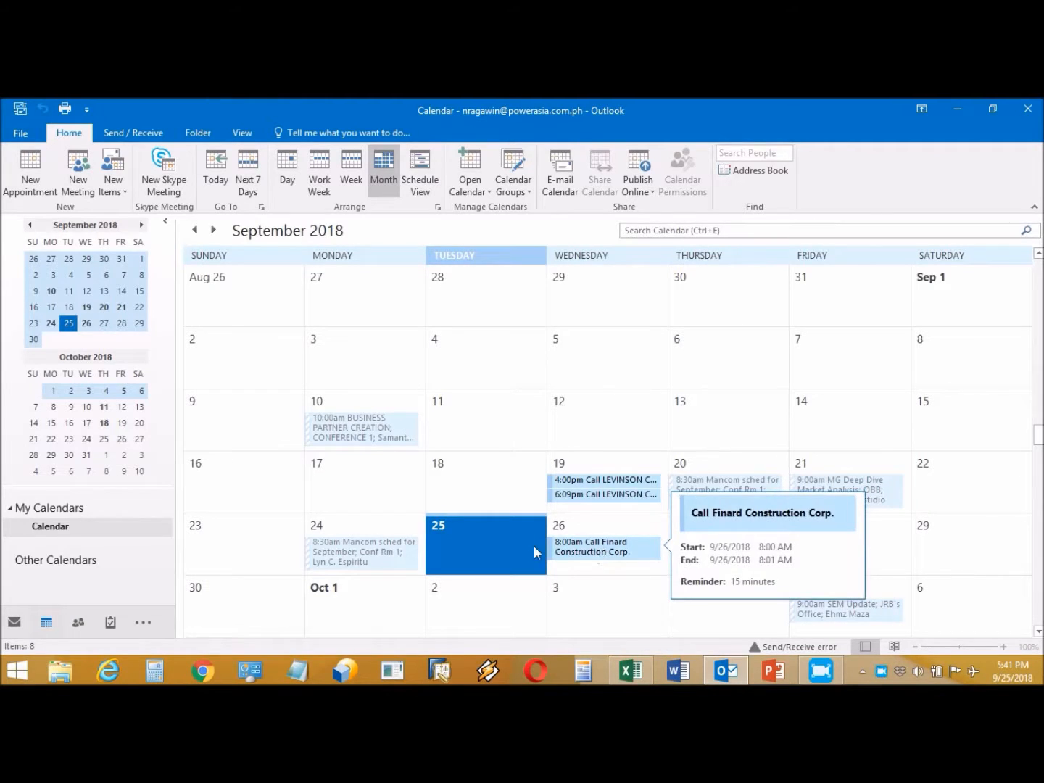
left_click(14, 622)
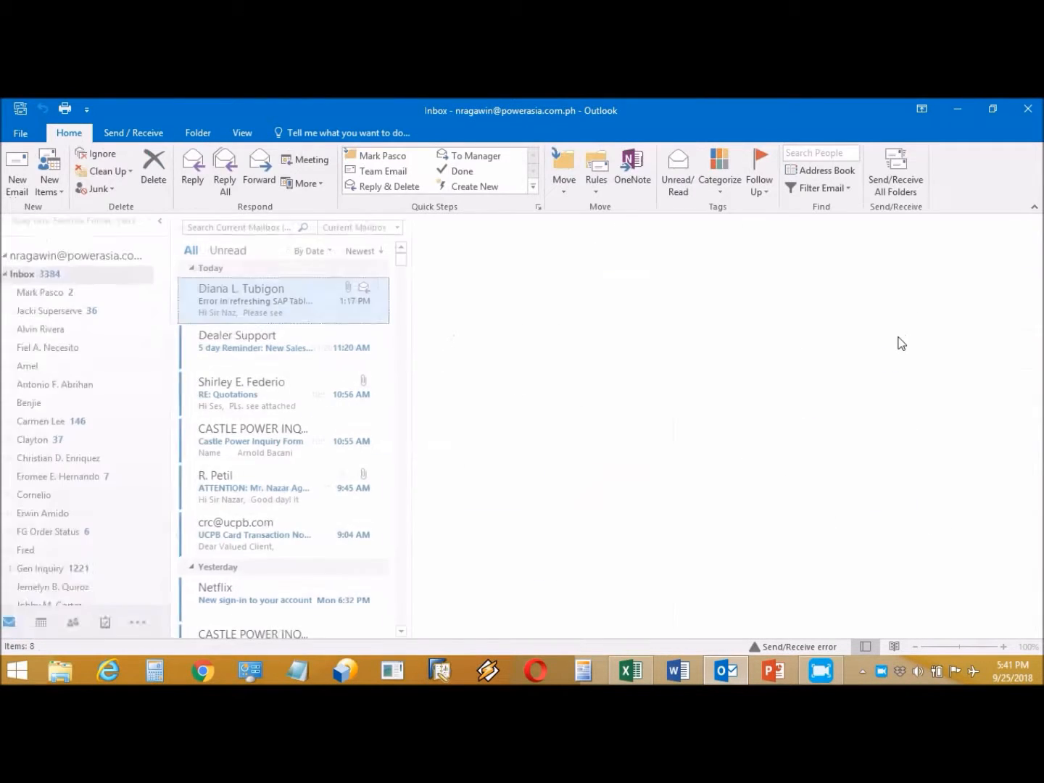
left_click(958, 112)
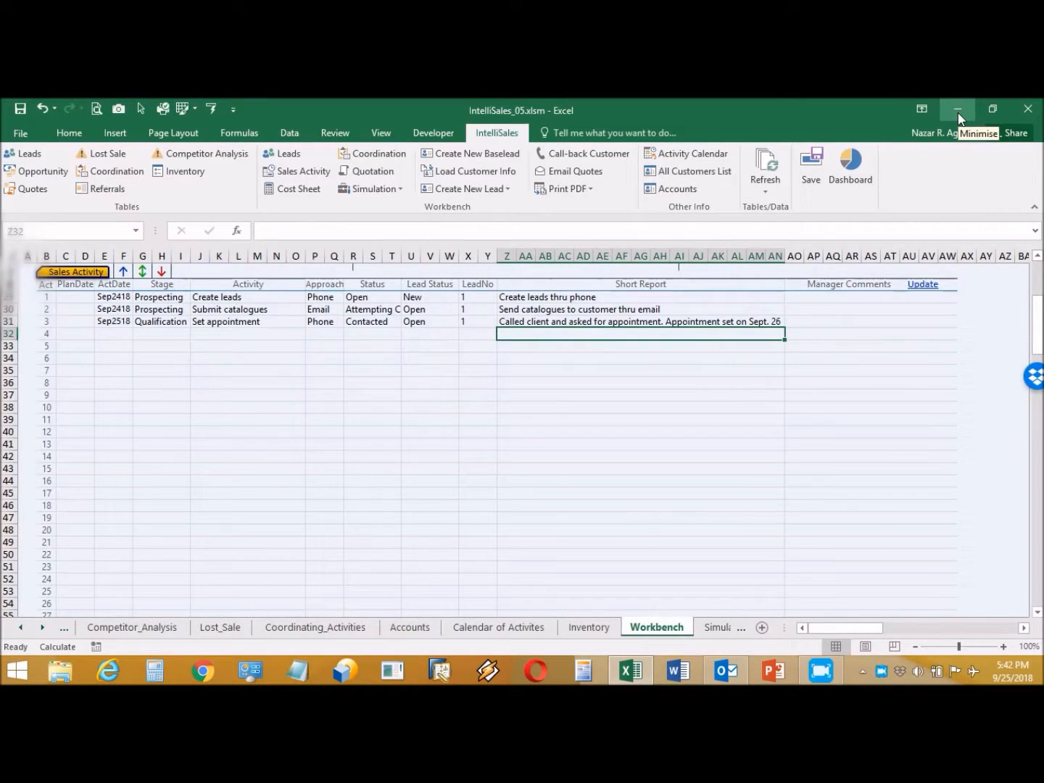
Step: Date activity 4 as 9/25 with stage Qualification and activity Follow-up requirement
left_click(121, 331)
type("9/25")
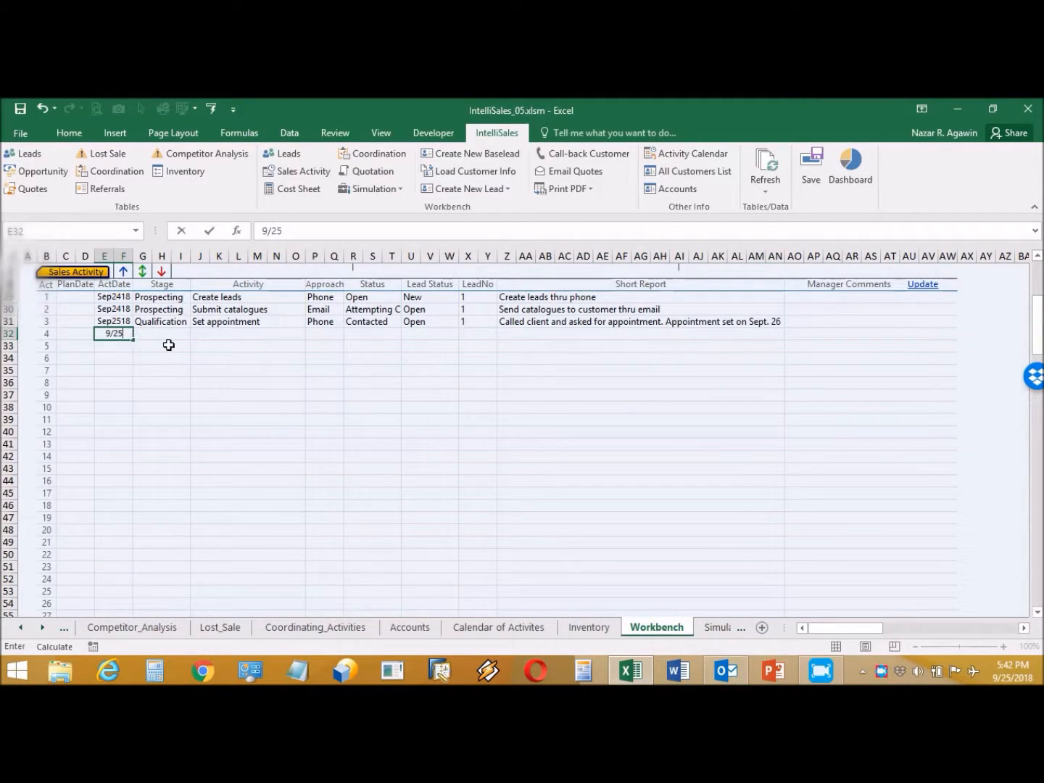
left_click(171, 333)
left_click(196, 333)
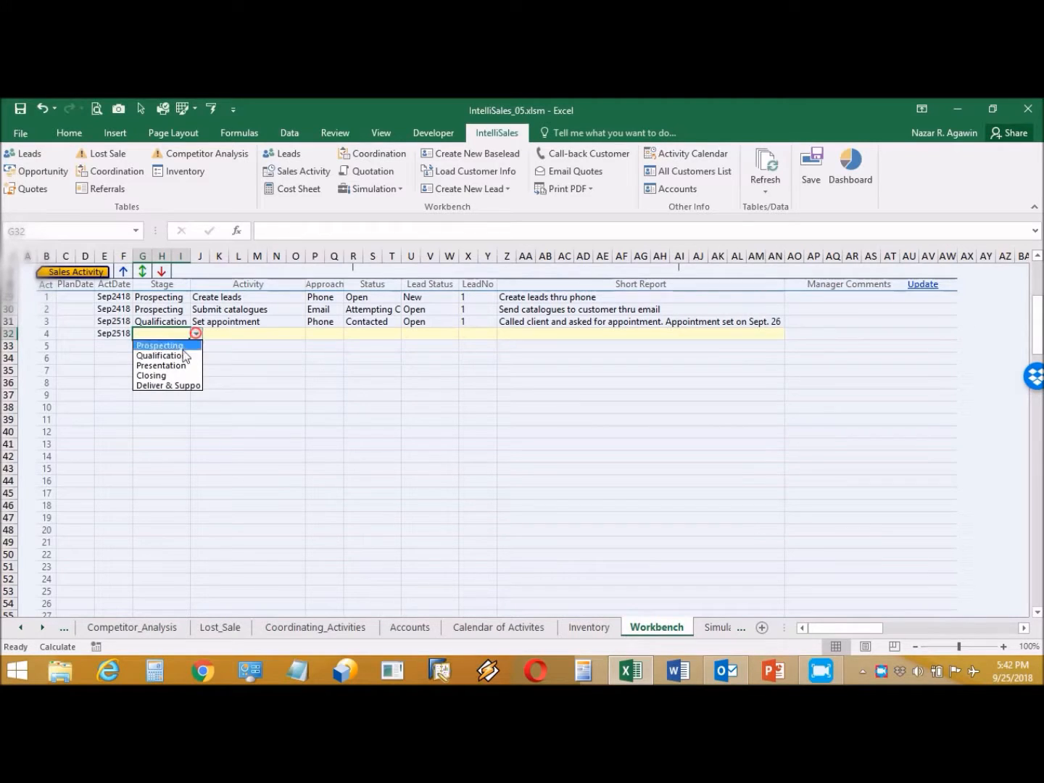
left_click(173, 356)
left_click(272, 333)
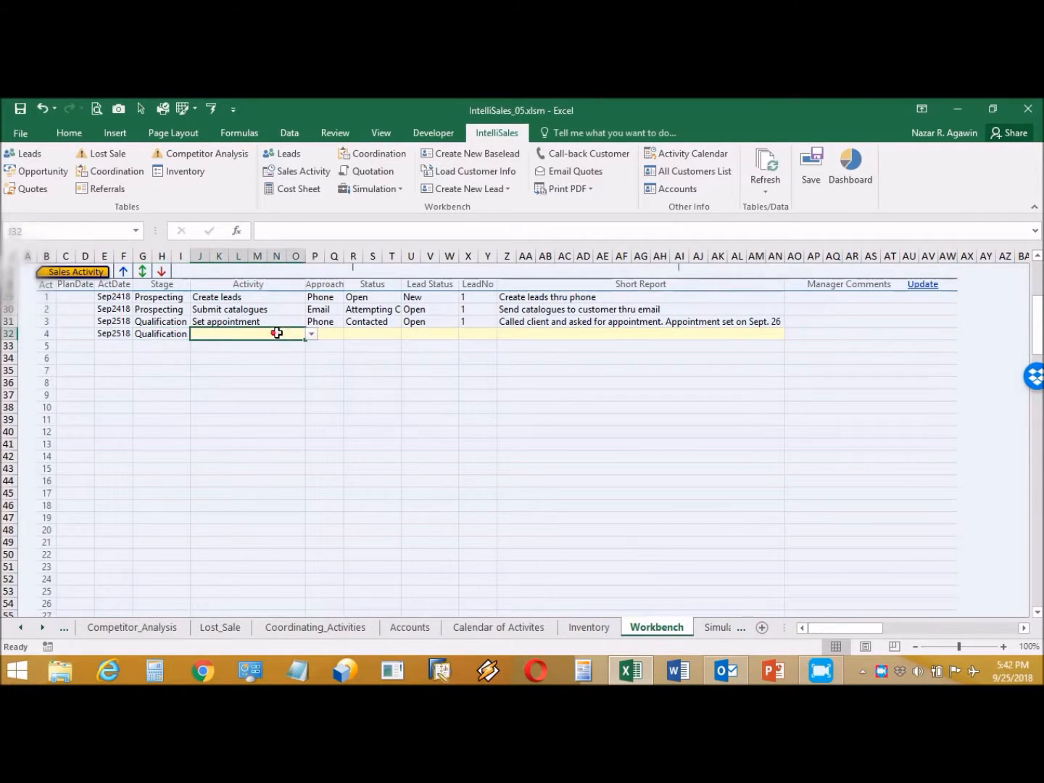
left_click(311, 334)
left_click(282, 356)
Step: Set activity 4's approach to F2F, lead status Open and LeadNo 1
left_click(326, 330)
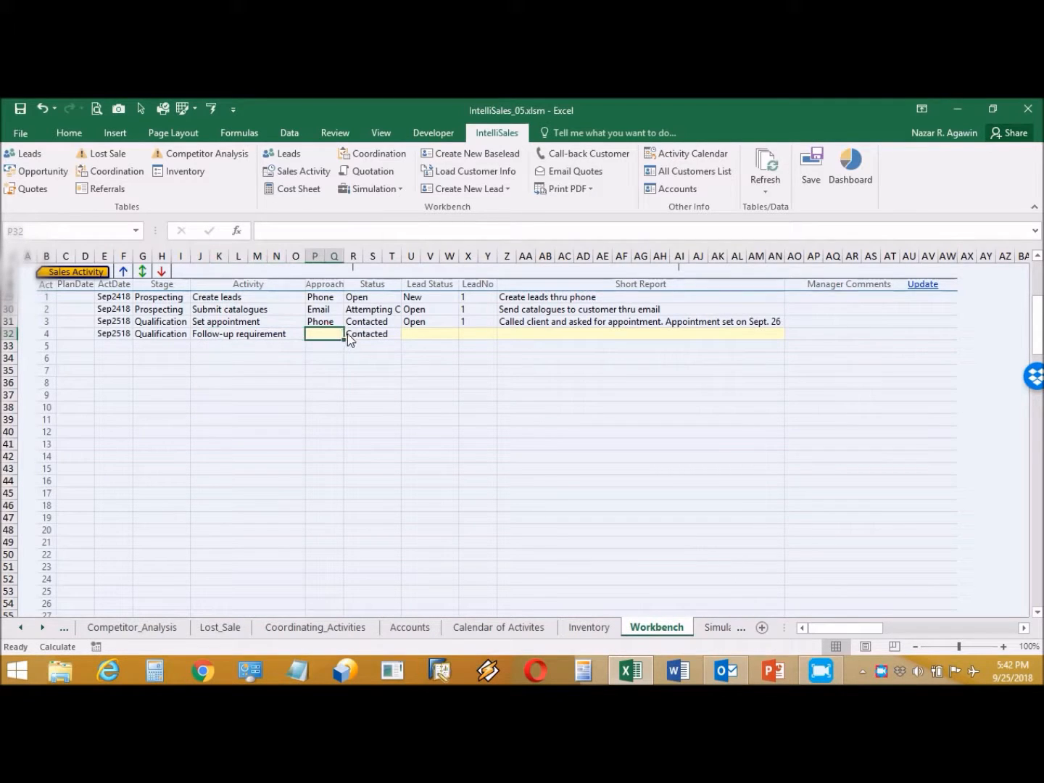
left_click(349, 334)
left_click(325, 346)
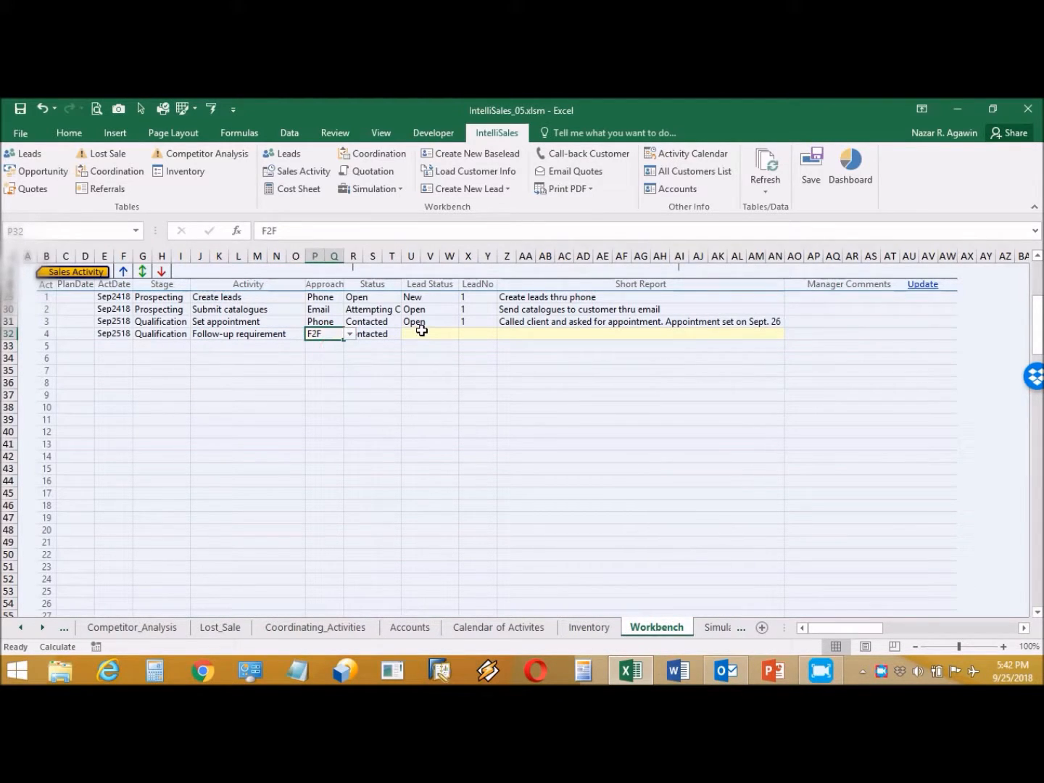
left_click(417, 332)
left_click(466, 334)
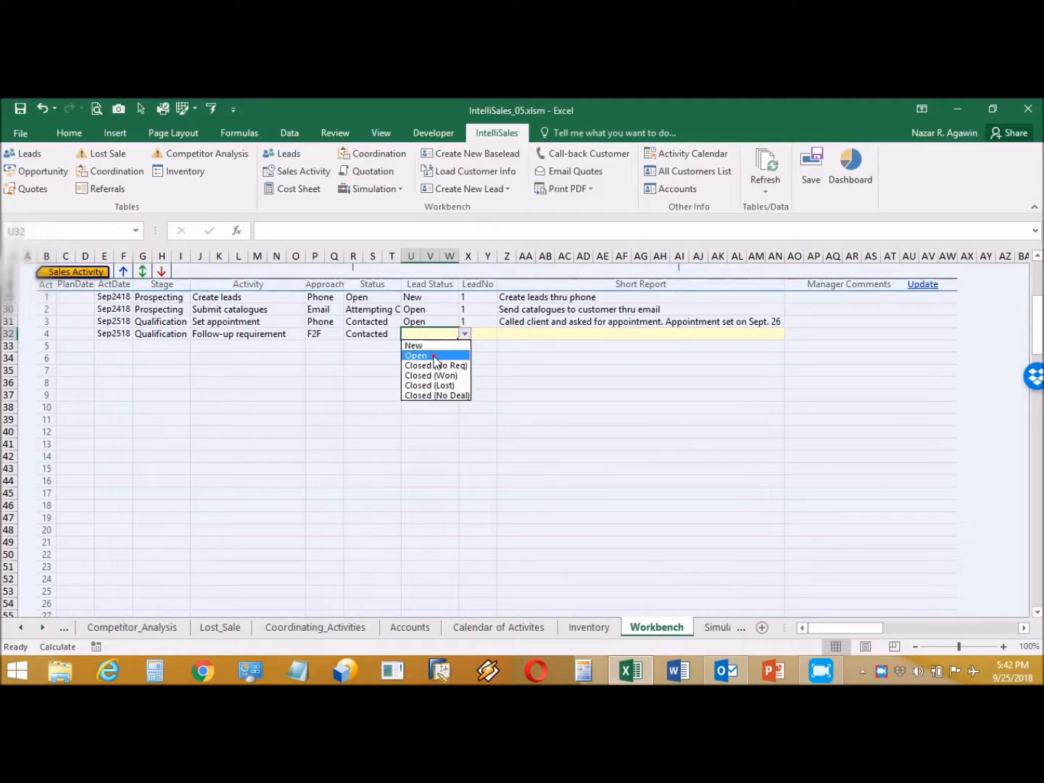
left_click(430, 354)
left_click(479, 334)
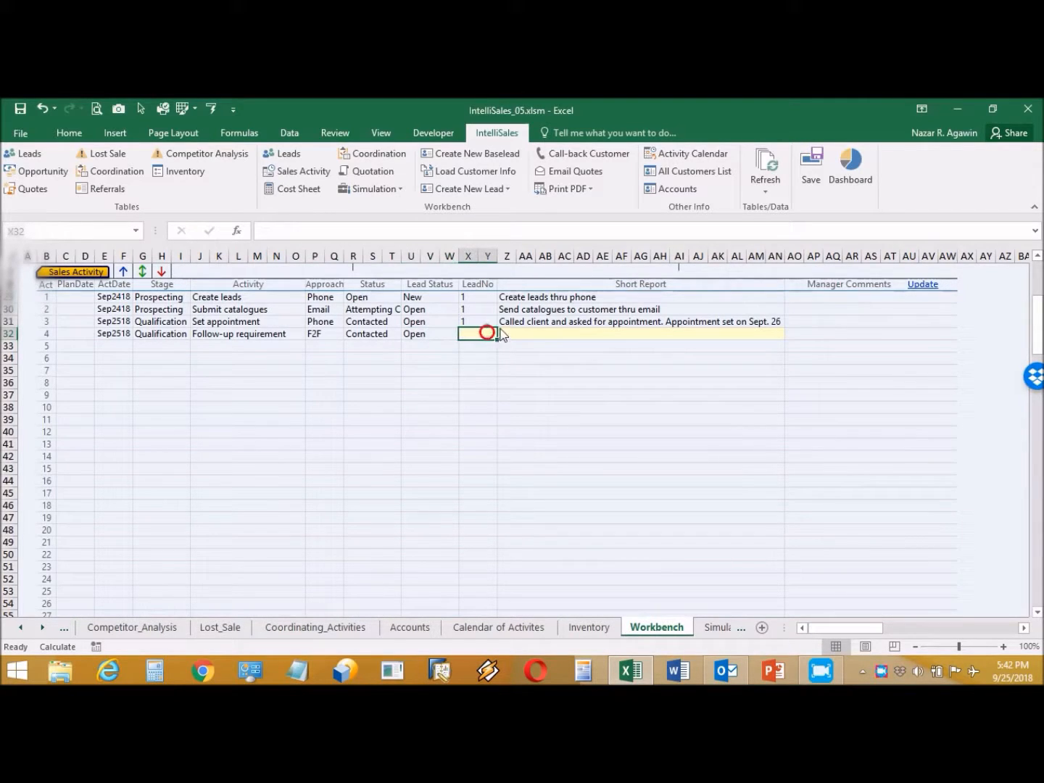
left_click(502, 333)
left_click(477, 348)
left_click(531, 333)
Step: Enter Short Report 'Discuss client about SEM and determine his requirement. Needs a WL655D.'
type("D")
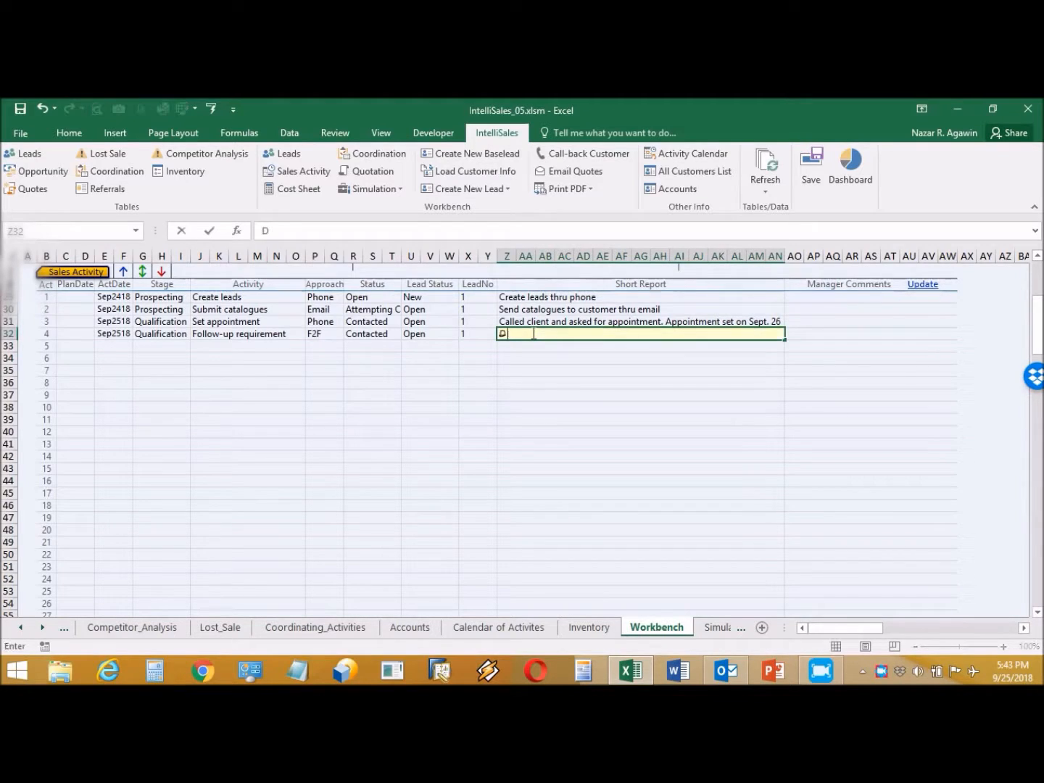
type("iscuss client and ask")
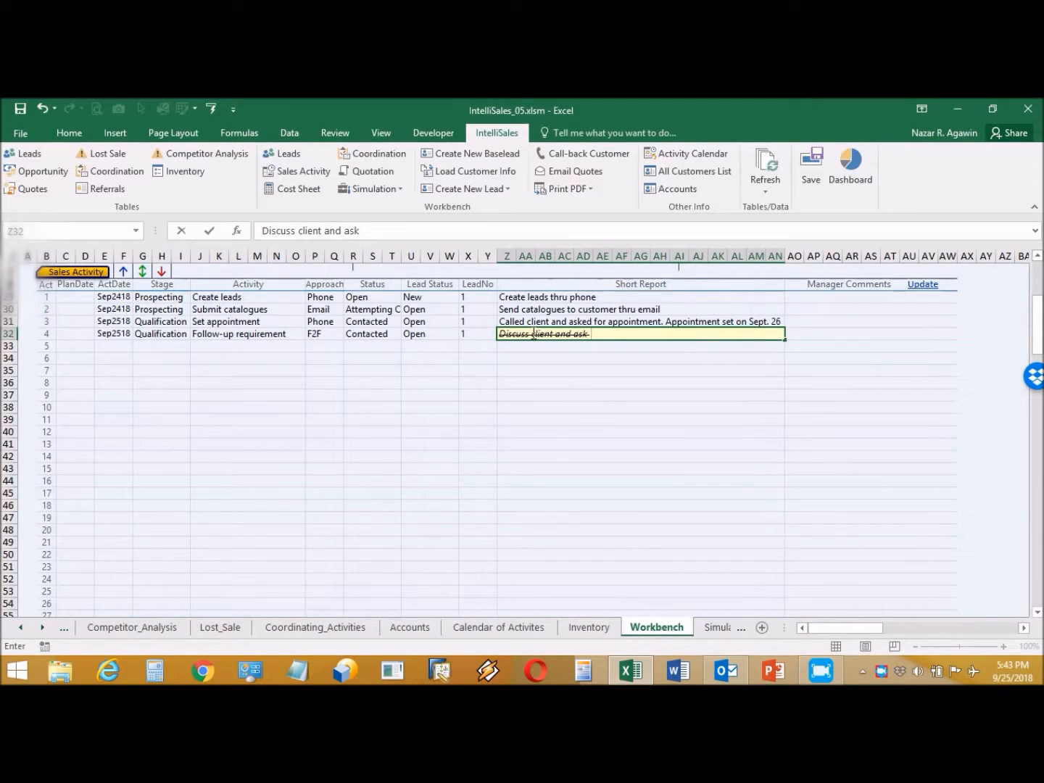
type("for appoi")
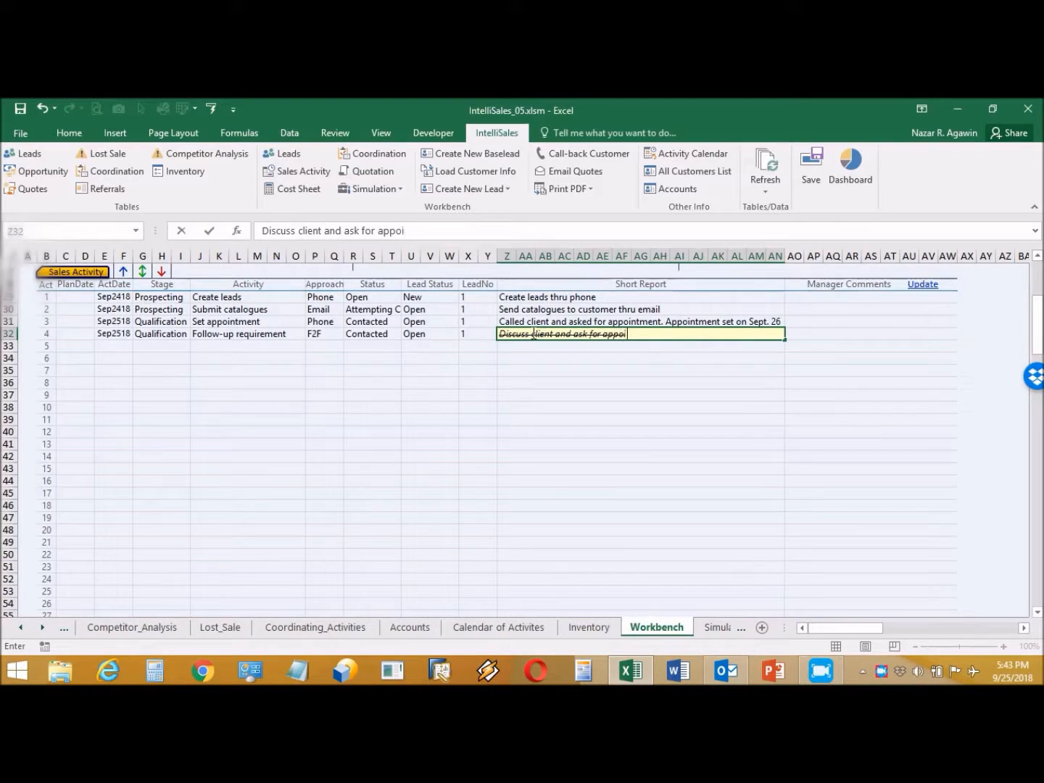
type("ntme")
key("BackSpace")
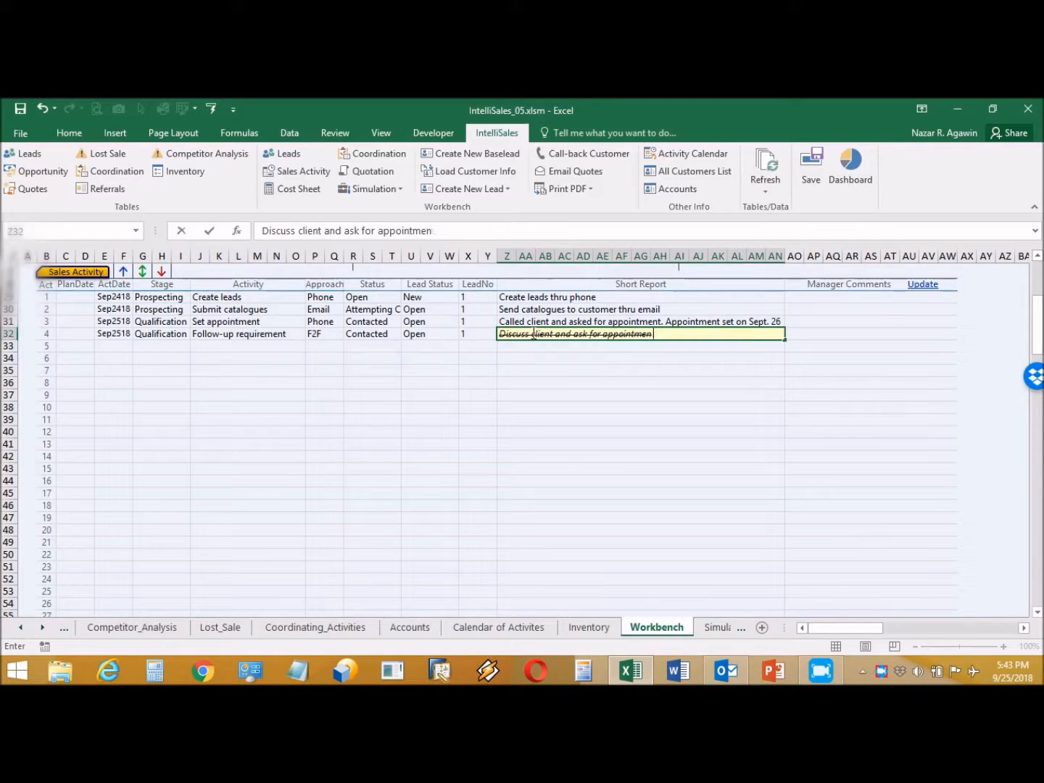
key("BackSpace")
key("BackSpace")
key("BackSpace")
key("BackSpace")
key("BackSpace")
key("BackSpace")
key("BackSpace")
key("BackSpace")
key("BackSpace")
key("BackSpace")
key("BackSpace")
key("BackSpace")
key("BackSpace")
key("BackSpace")
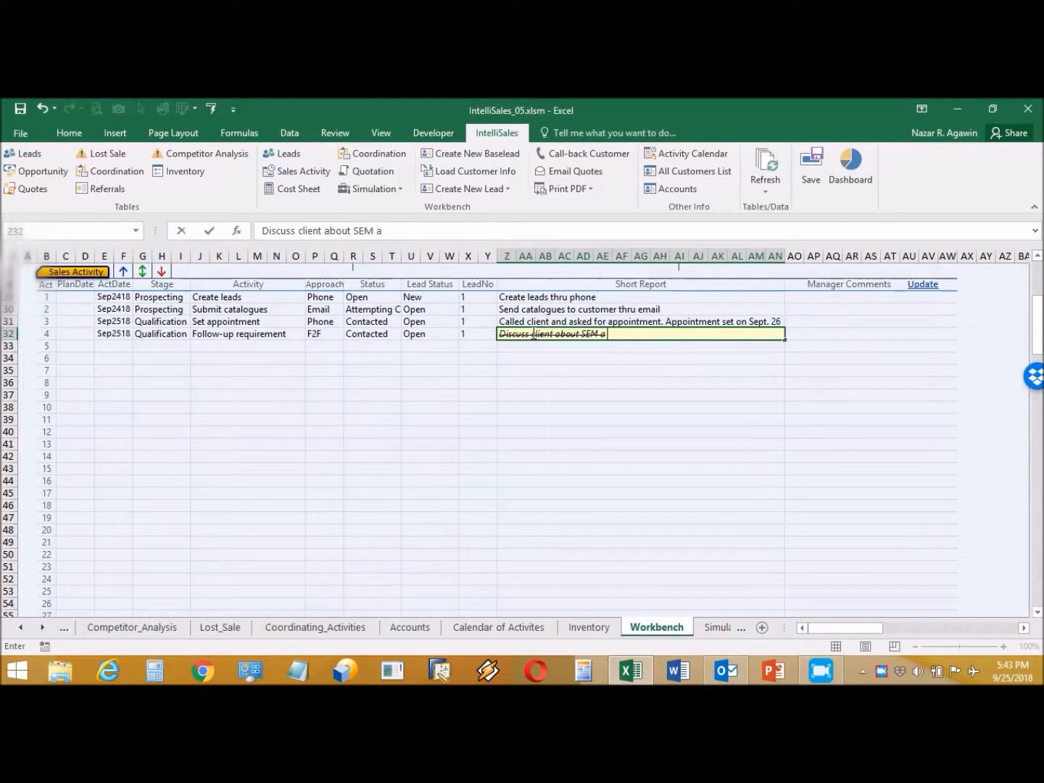
type("etermine his requi")
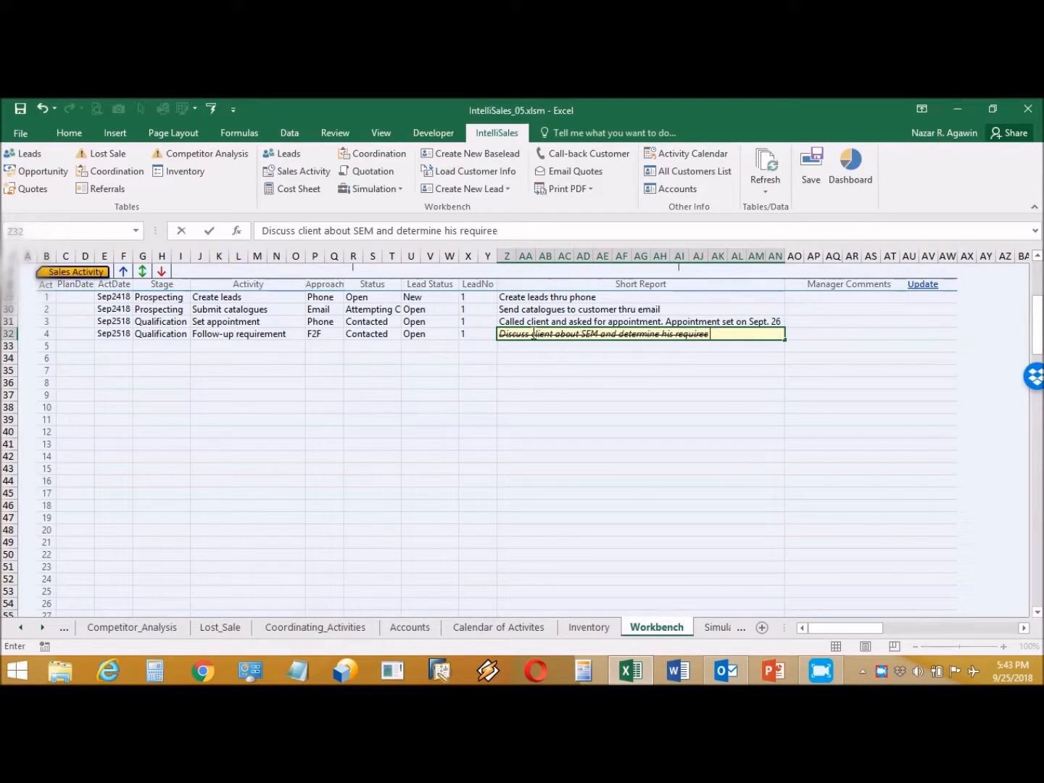
type("rement")
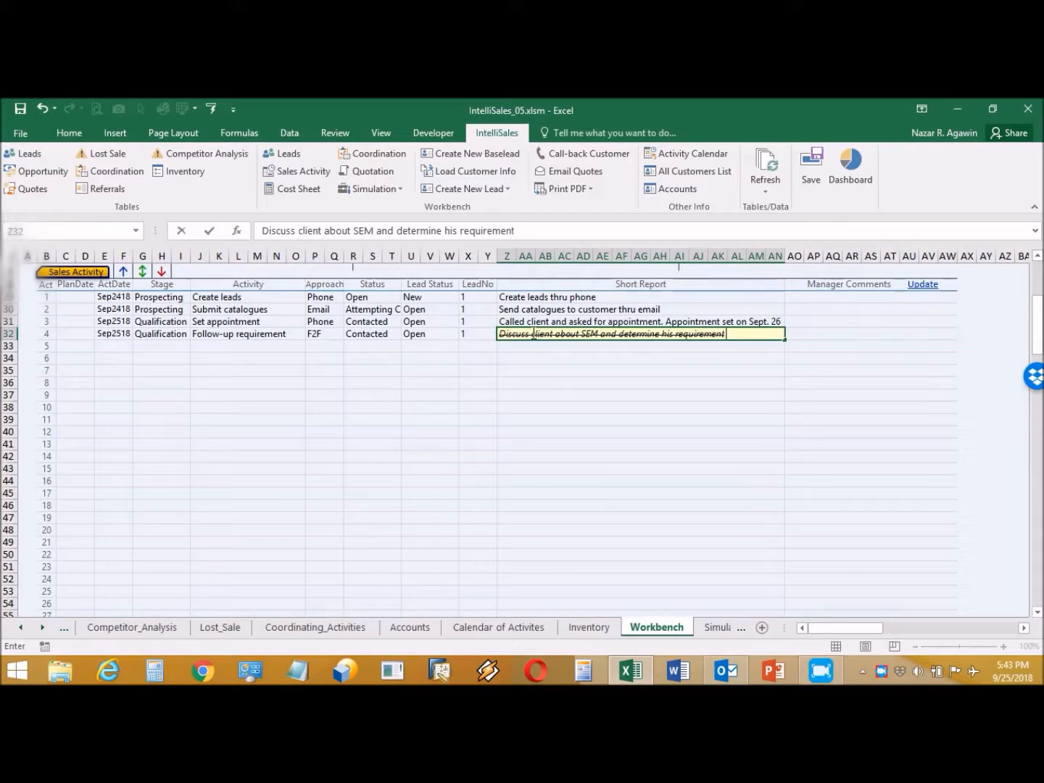
type(". Needs a WL")
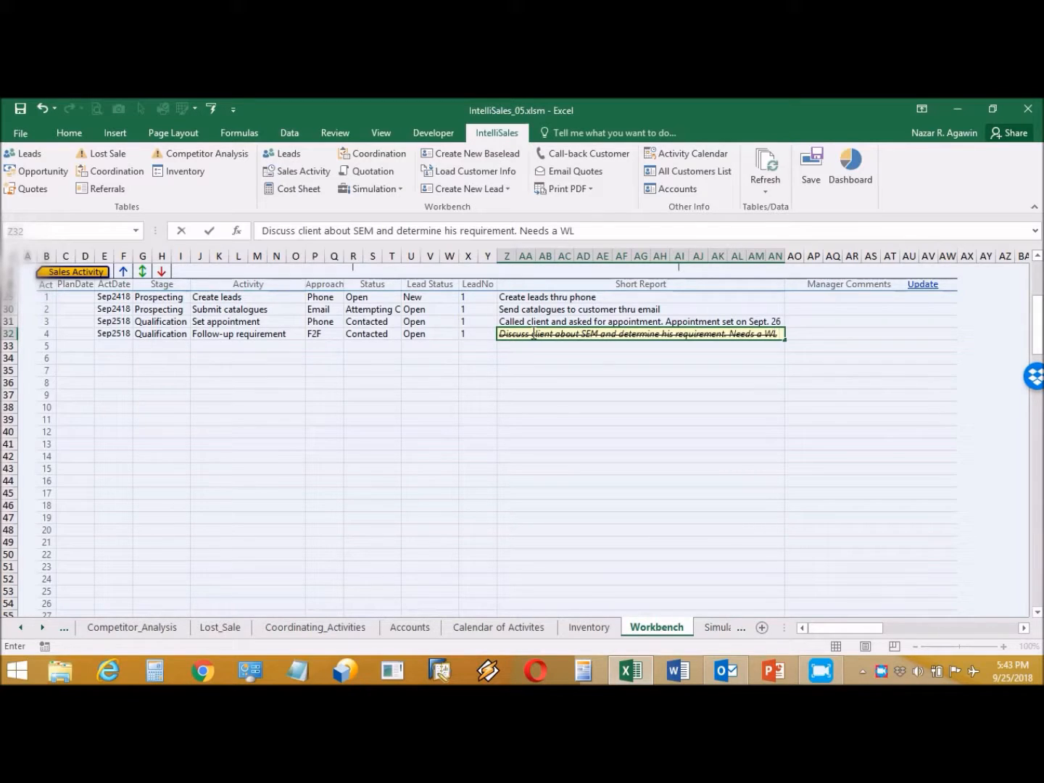
type("655")
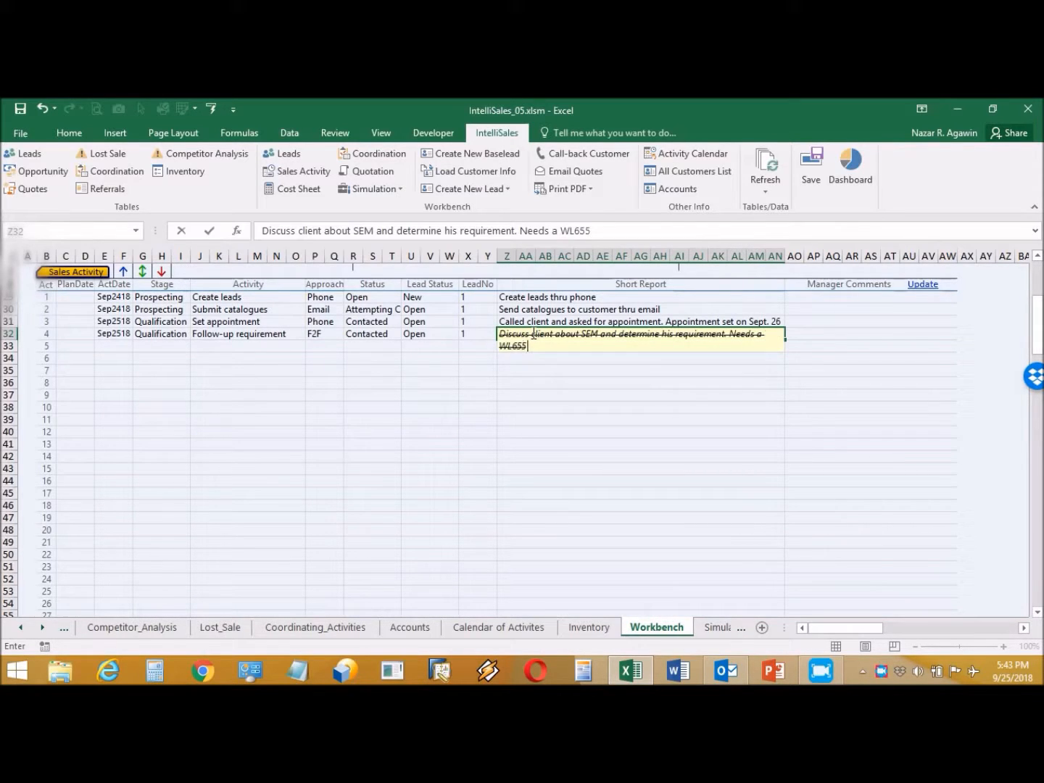
type("D.")
key("Return")
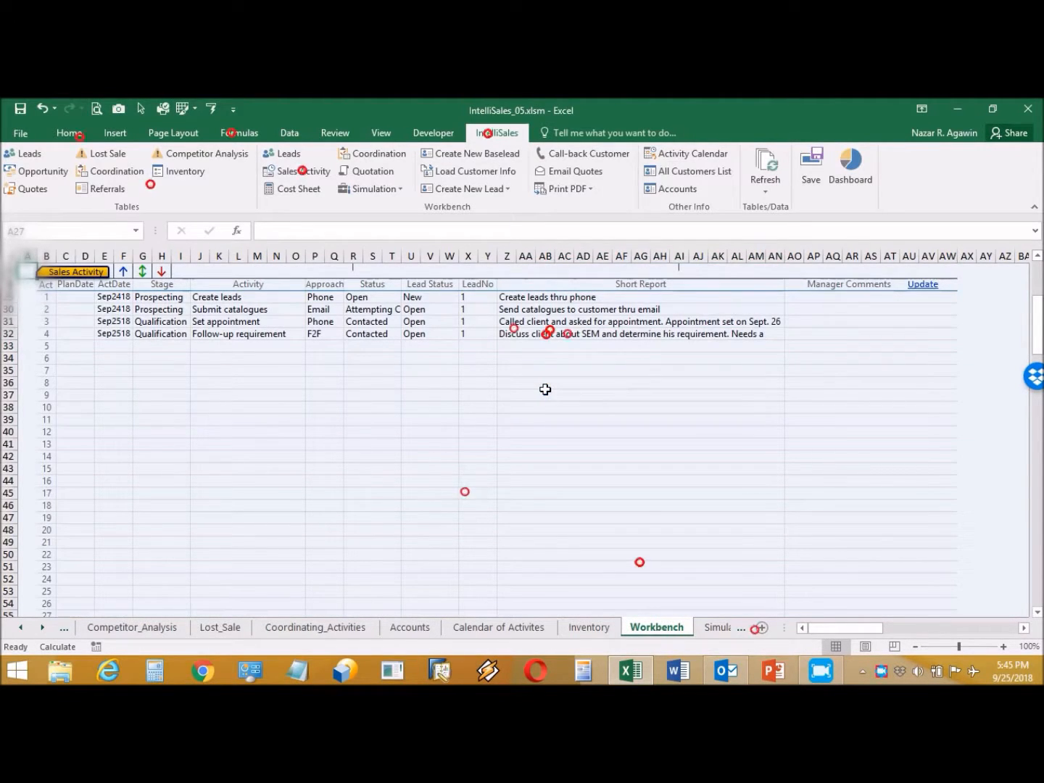
left_click_drag(1038, 309, 1038, 265)
left_click(689, 336)
left_click(715, 335)
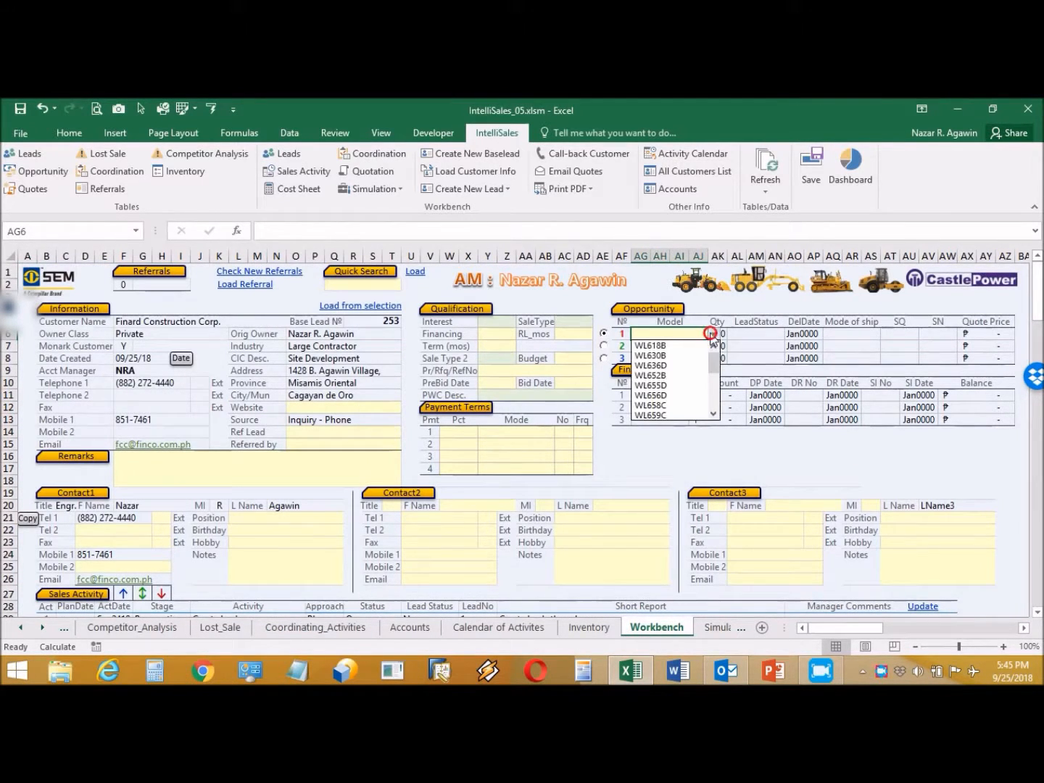
left_click(678, 385)
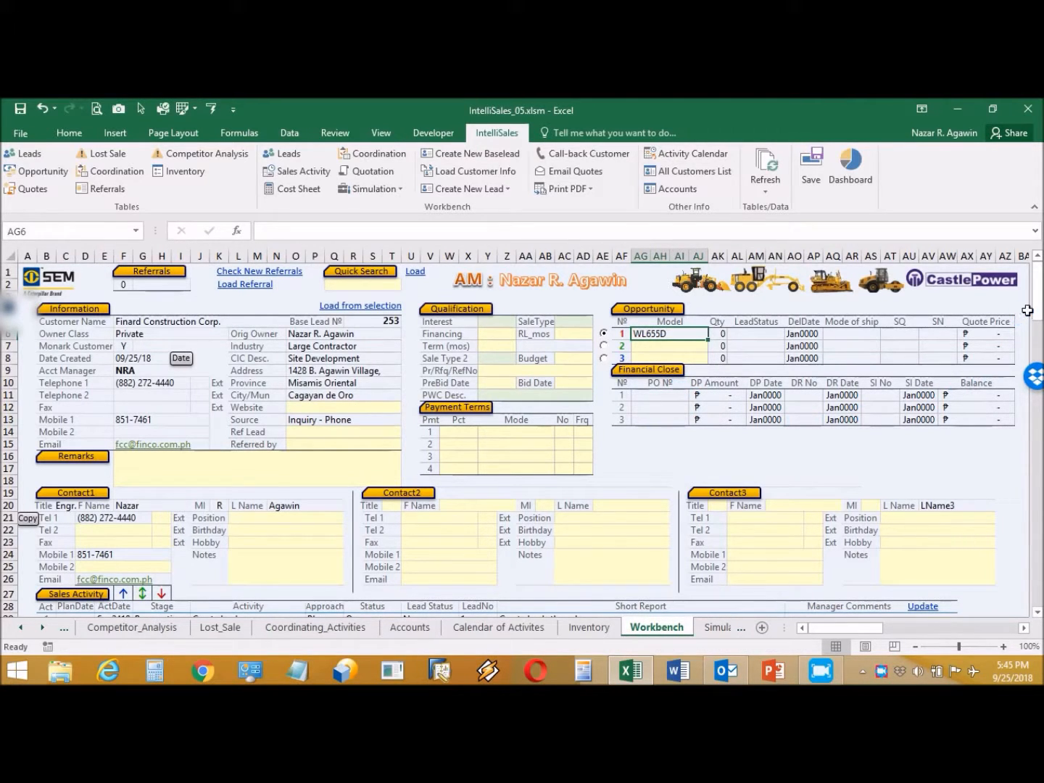
Step: In the Cost Sheet, set existing machine 1's make to DOOSAN and supplier to Applied Systems Mfg. Corp
left_click(299, 188)
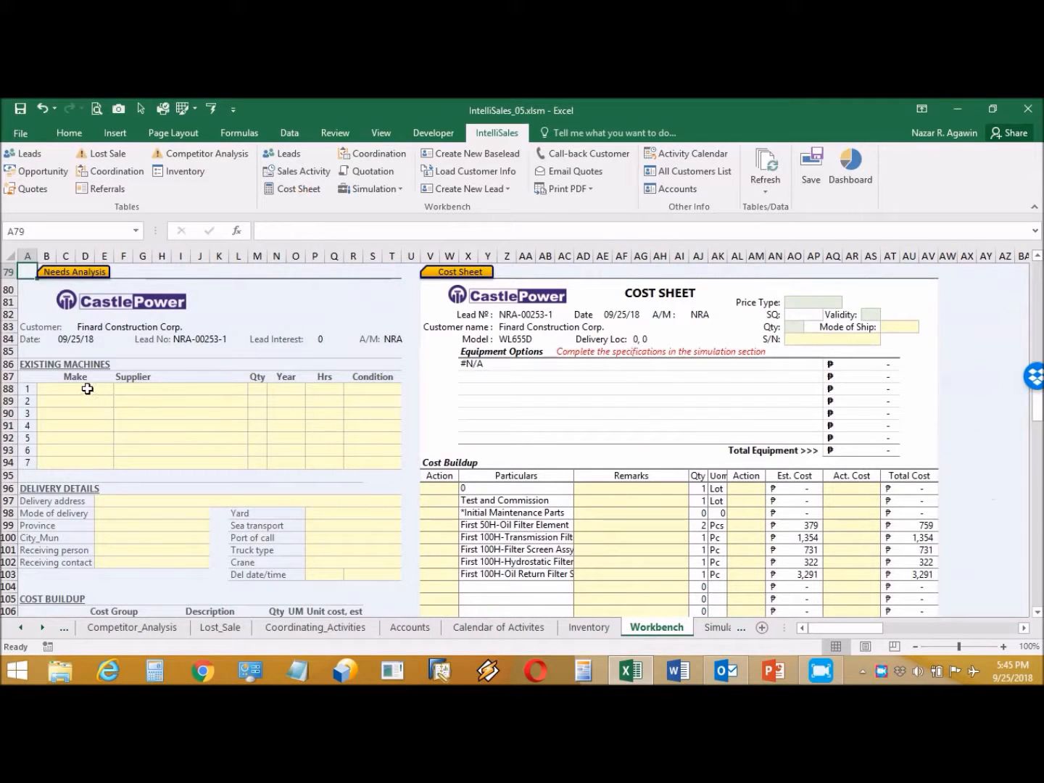
left_click(87, 389)
left_click(120, 388)
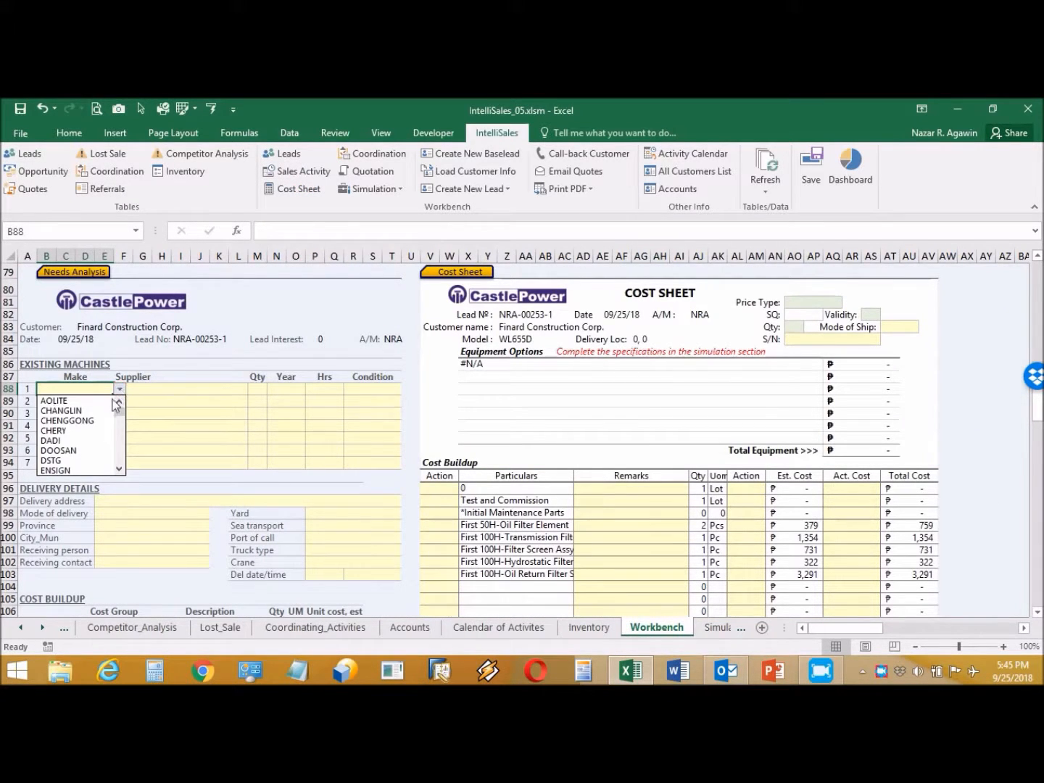
left_click(88, 456)
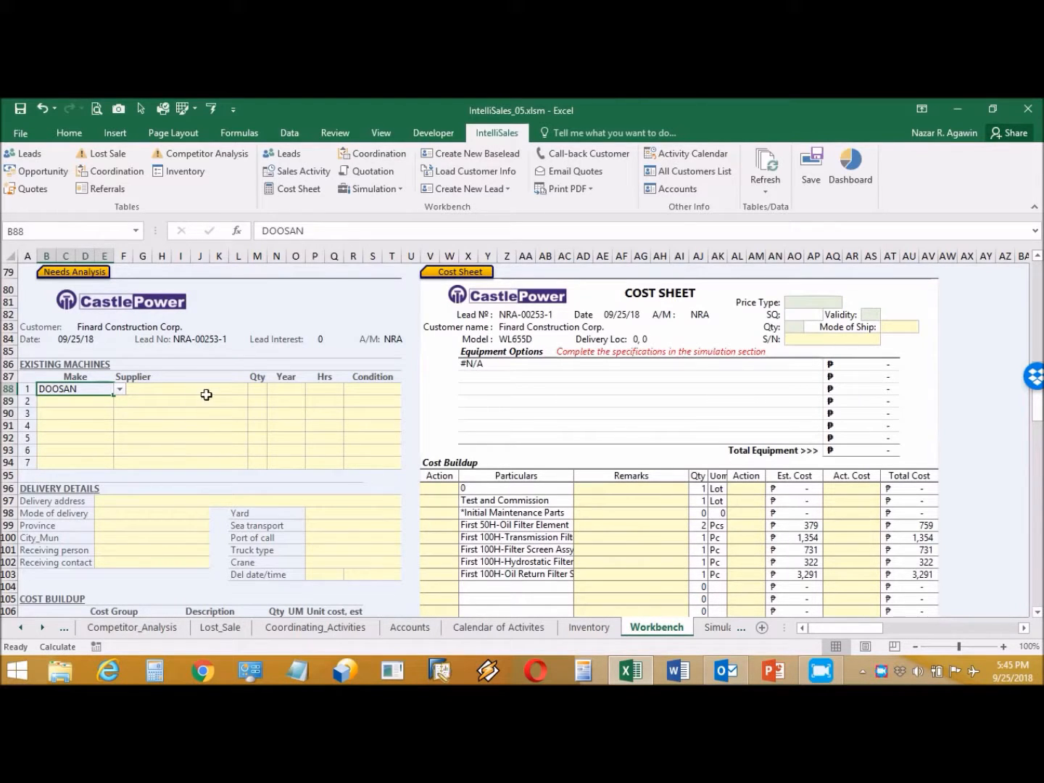
left_click(214, 388)
left_click(253, 390)
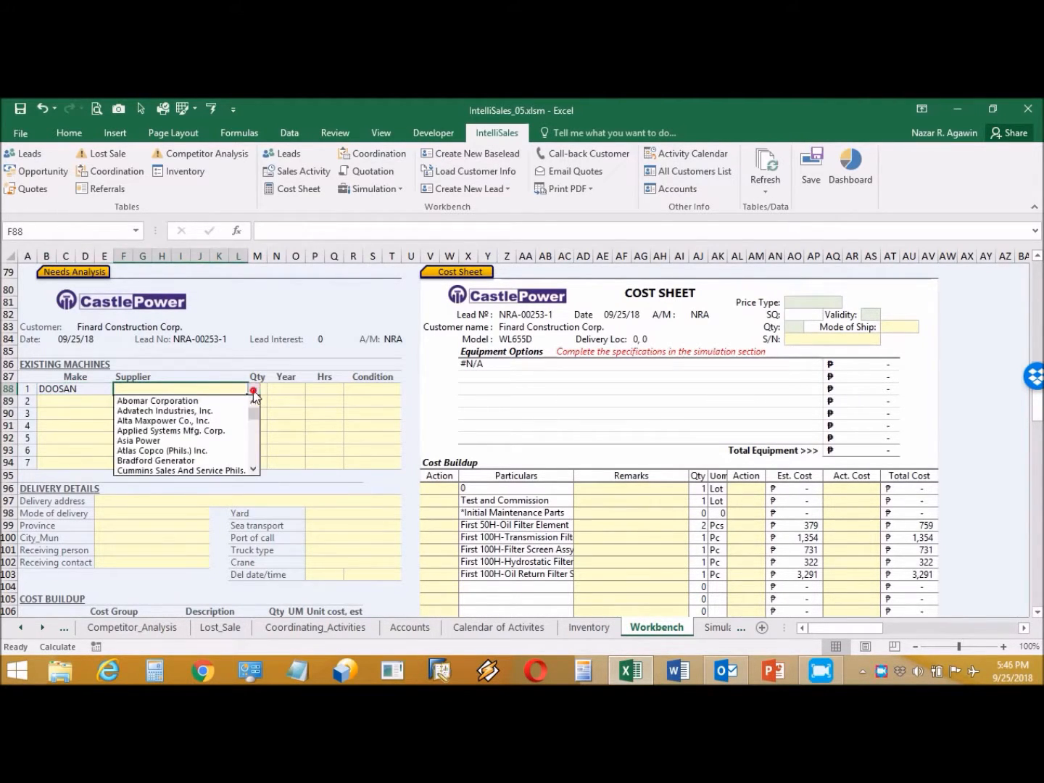
left_click(206, 430)
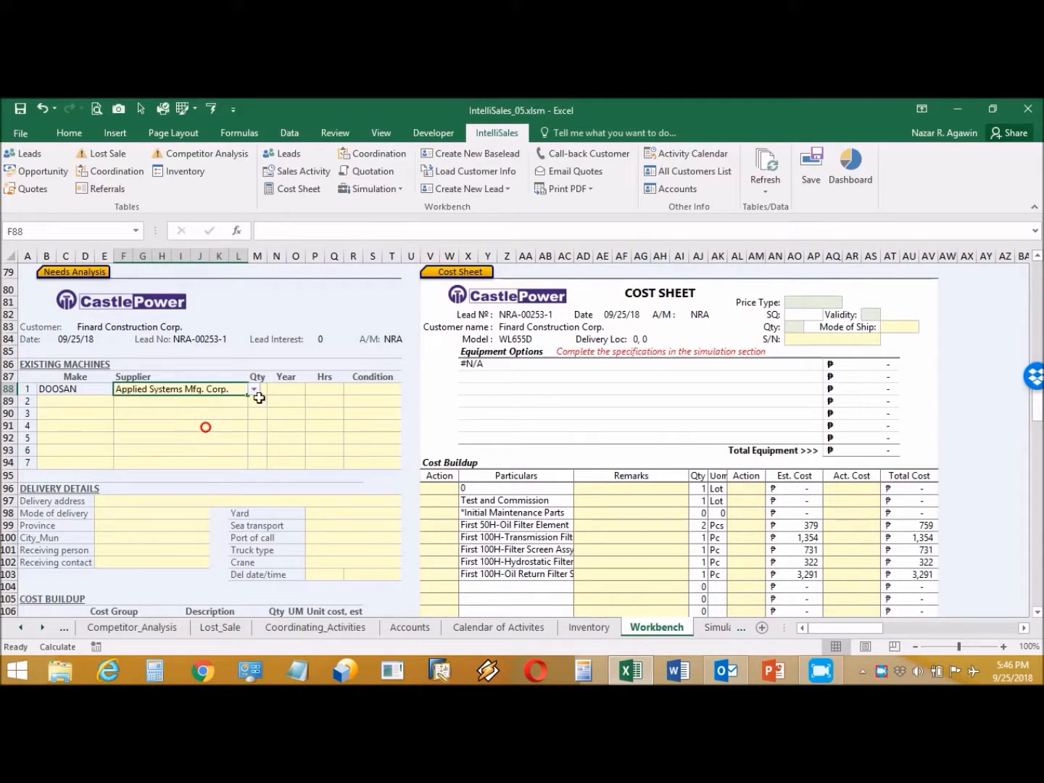
Step: Give machine 1 quantity 2, year 2013, 2000 hours and condition Operational
left_click(262, 389)
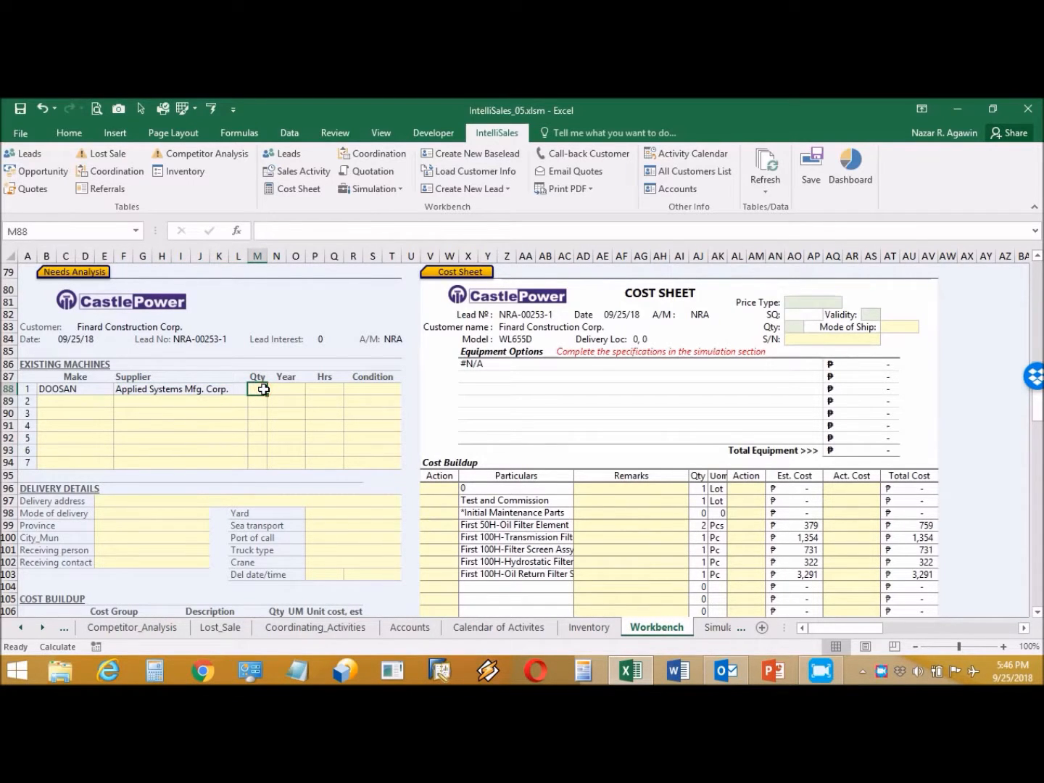
type("2")
left_click(278, 389)
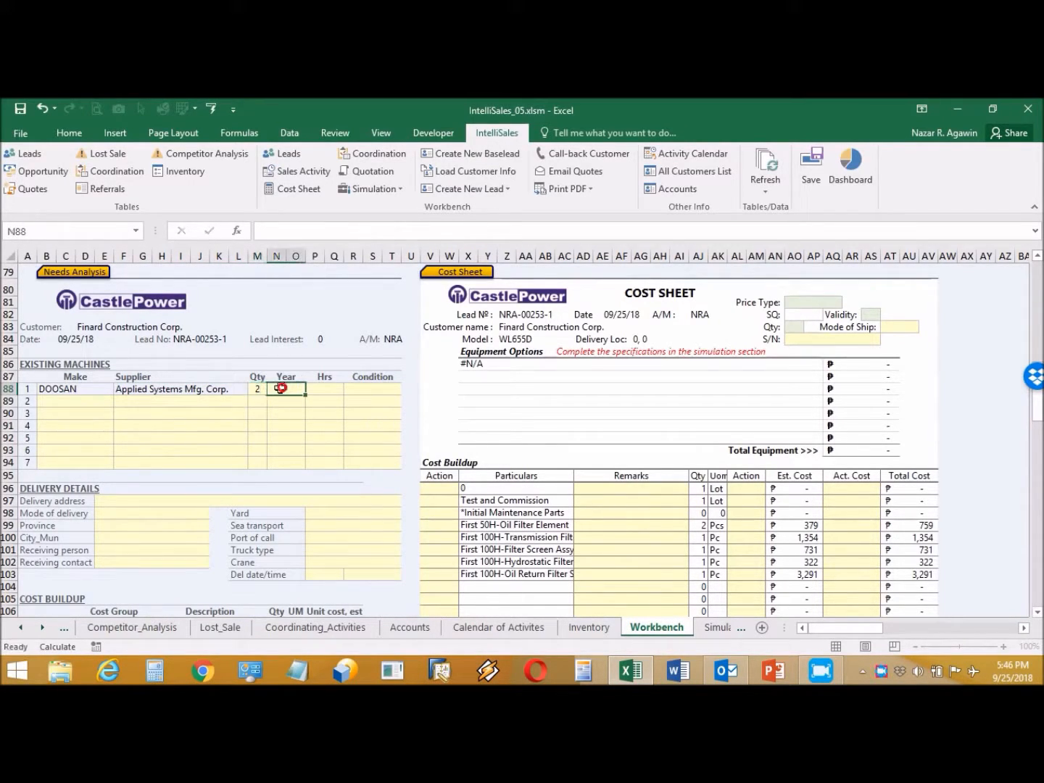
type("2013")
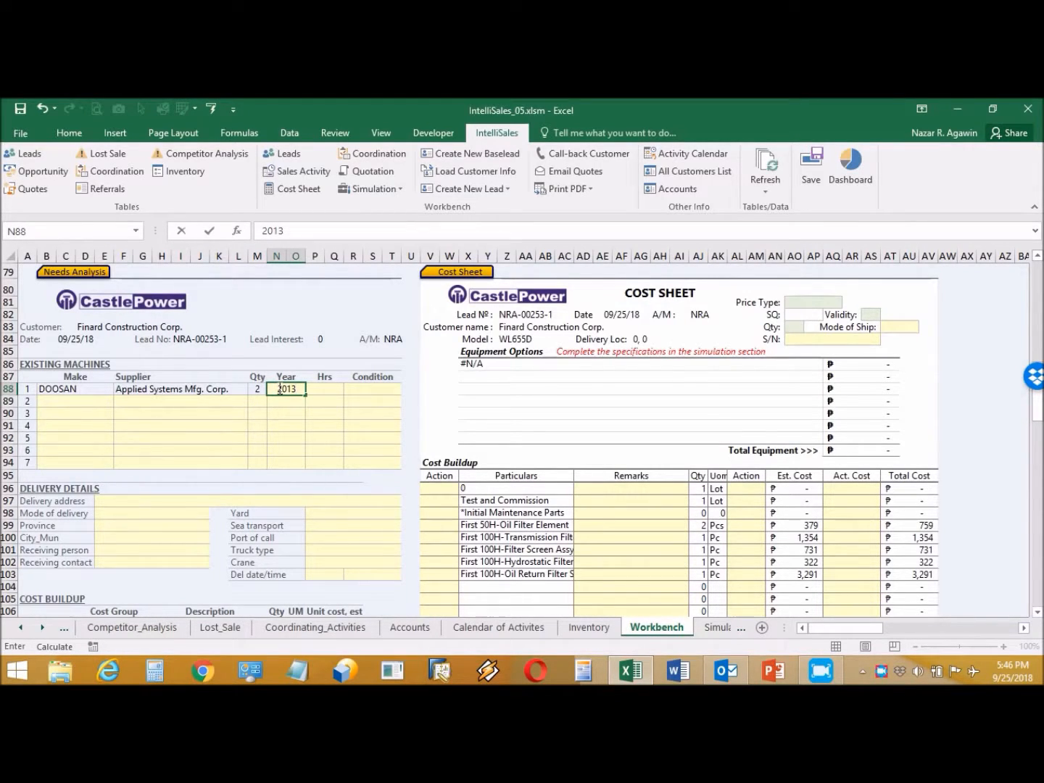
left_click(335, 388)
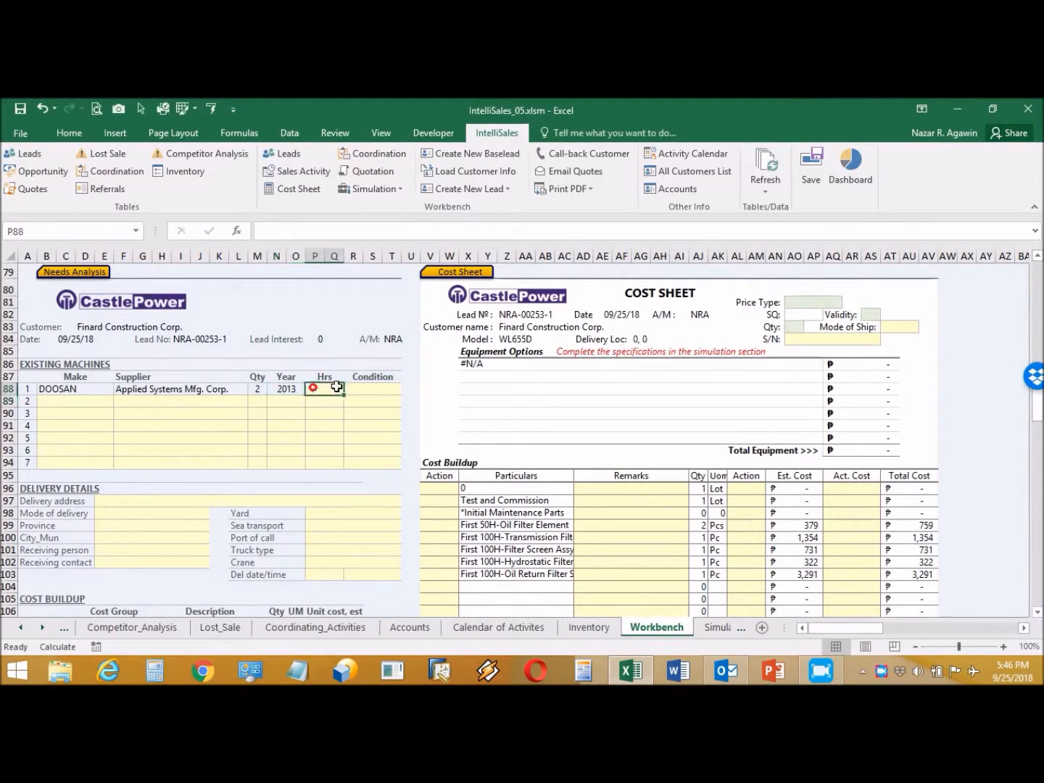
type("2000")
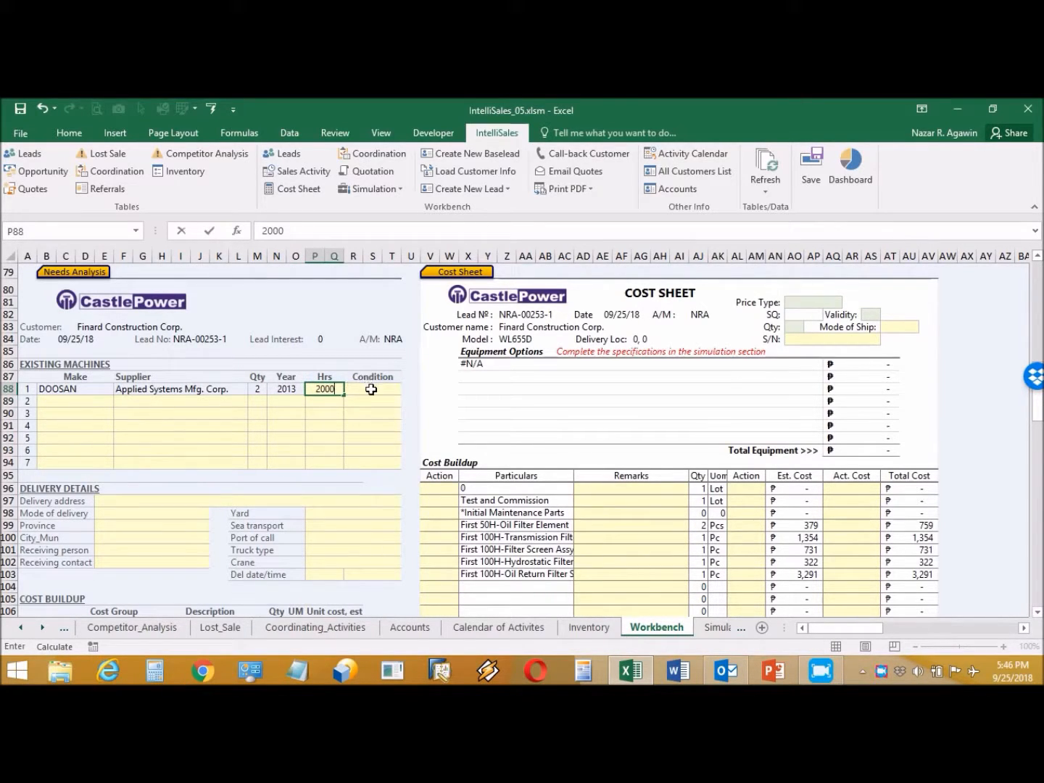
left_click(368, 389)
left_click(406, 390)
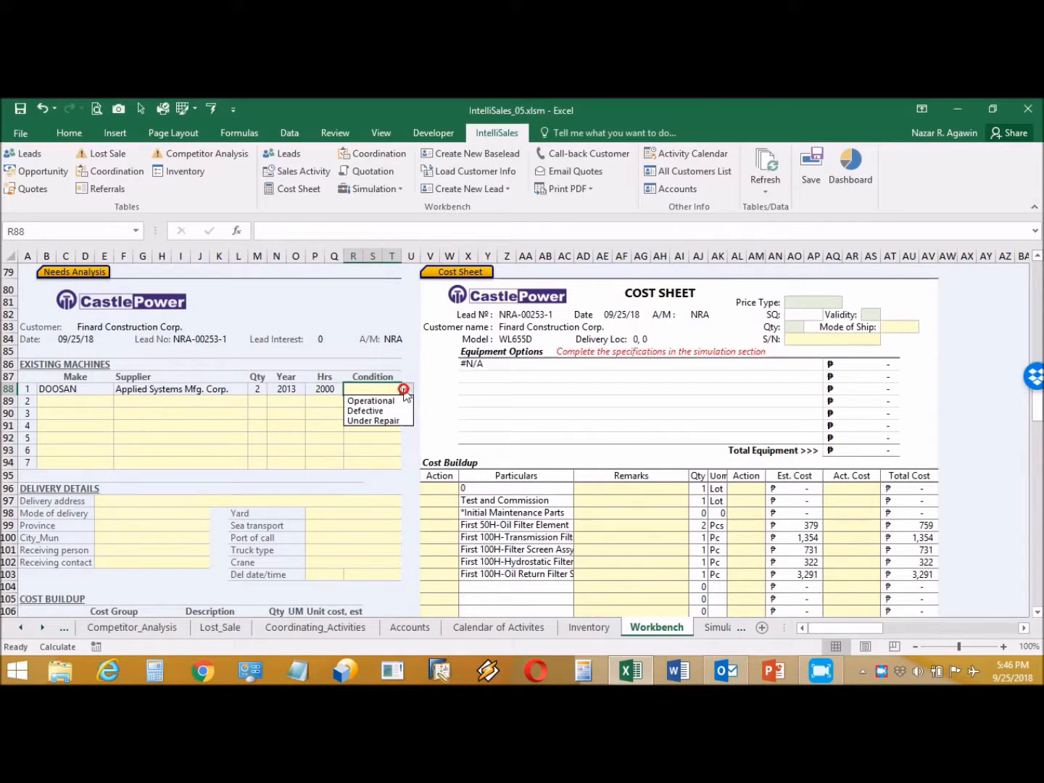
left_click(389, 401)
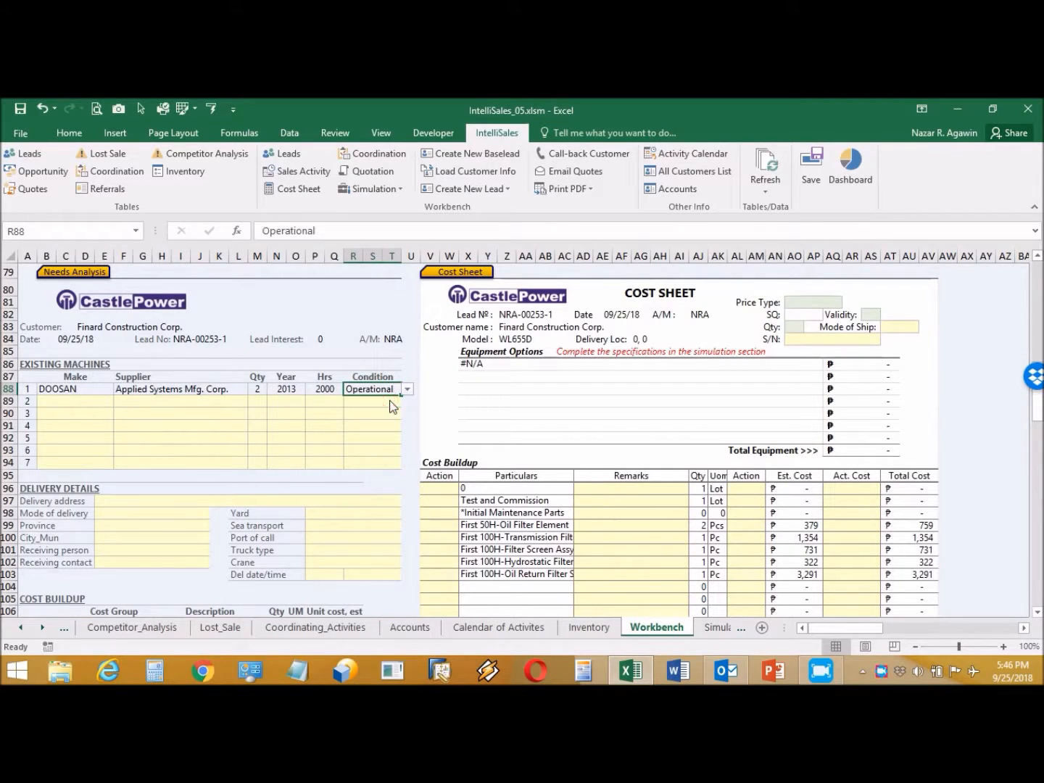
left_click(290, 154)
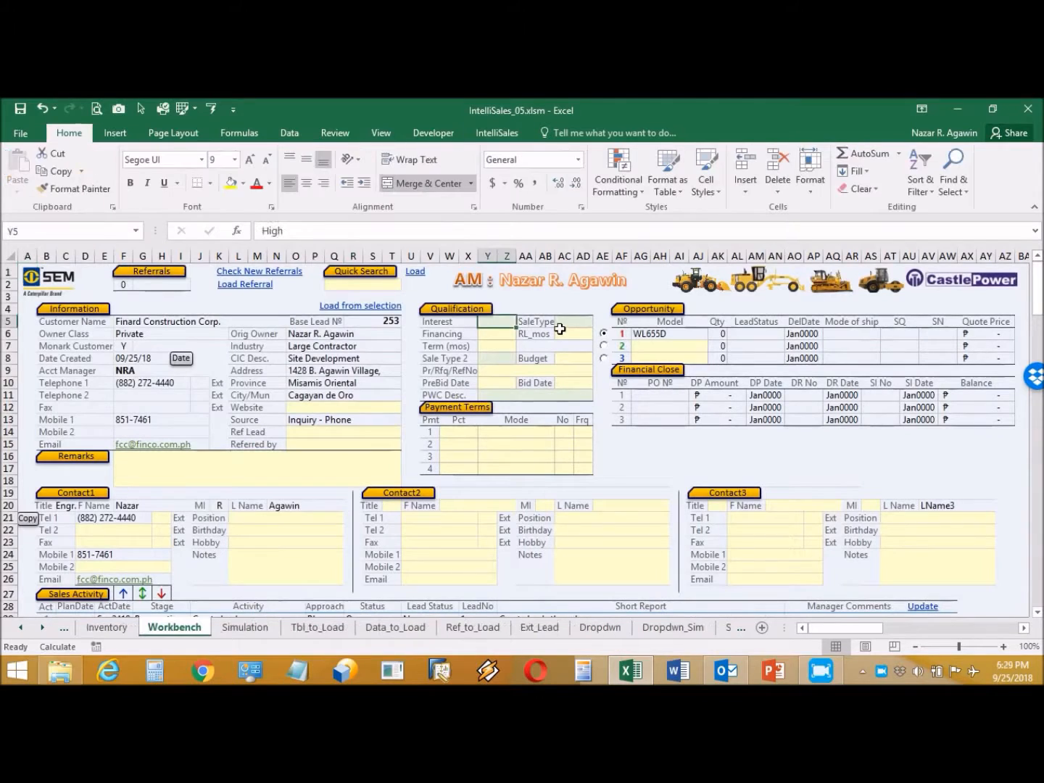
Step: Set the lead's Interest to High, SaleType to Private and Financing to COD
key("Delete")
left_click(522, 322)
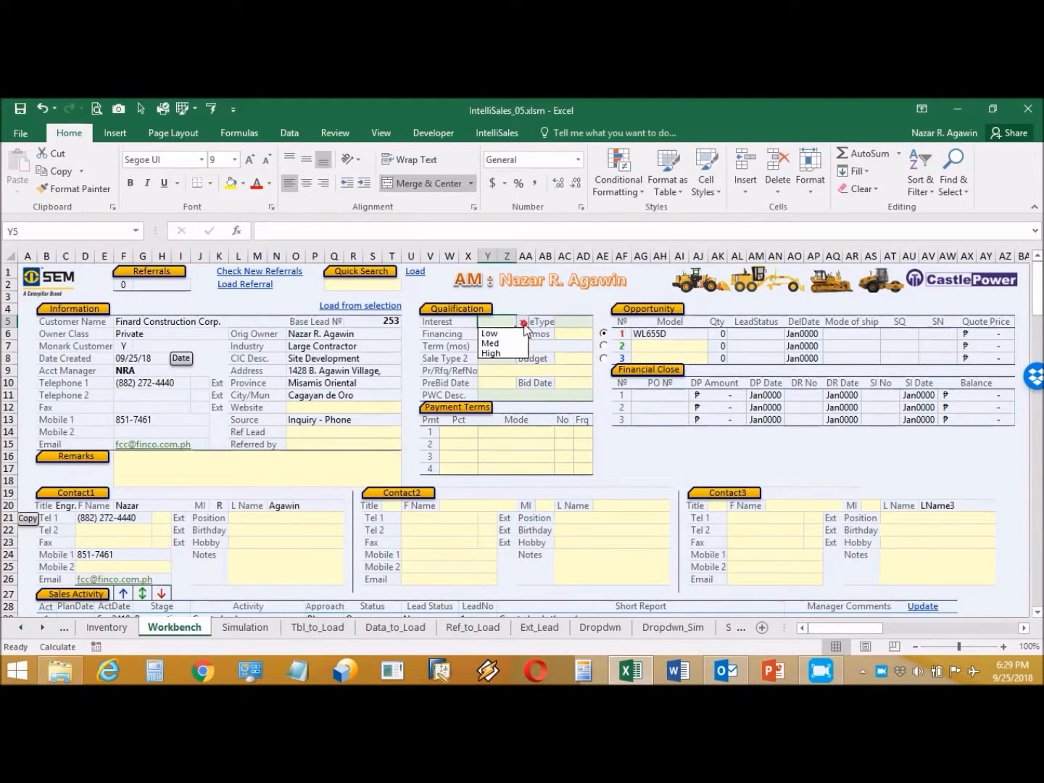
left_click(493, 353)
left_click(582, 320)
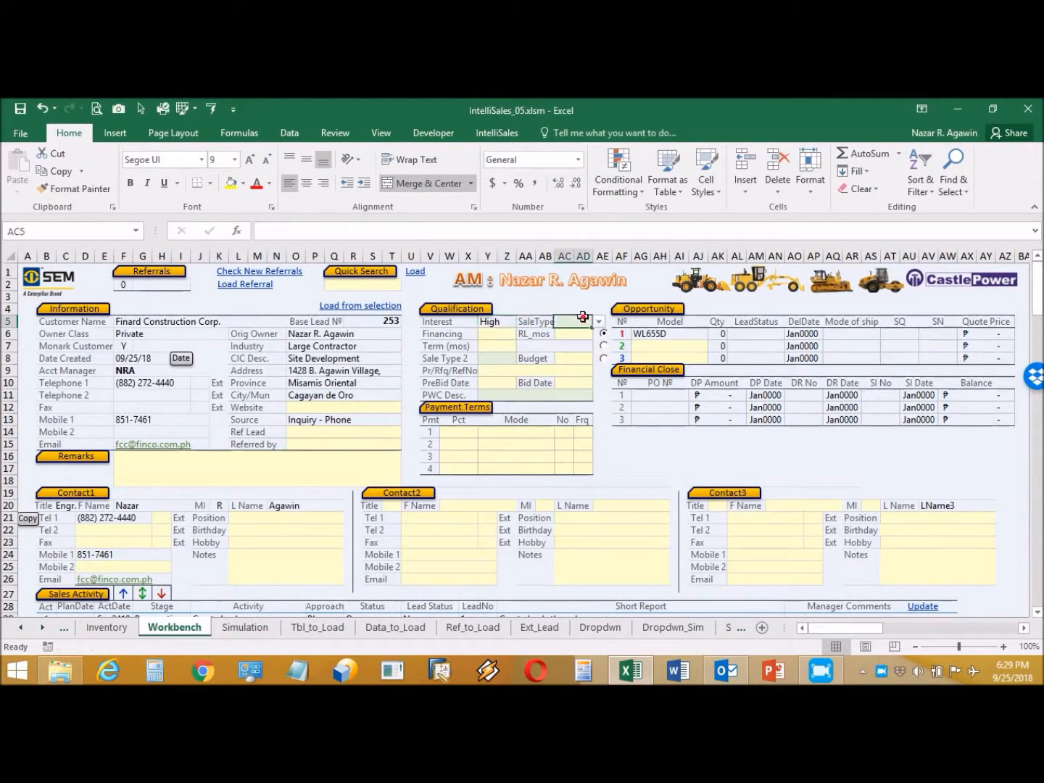
left_click(599, 322)
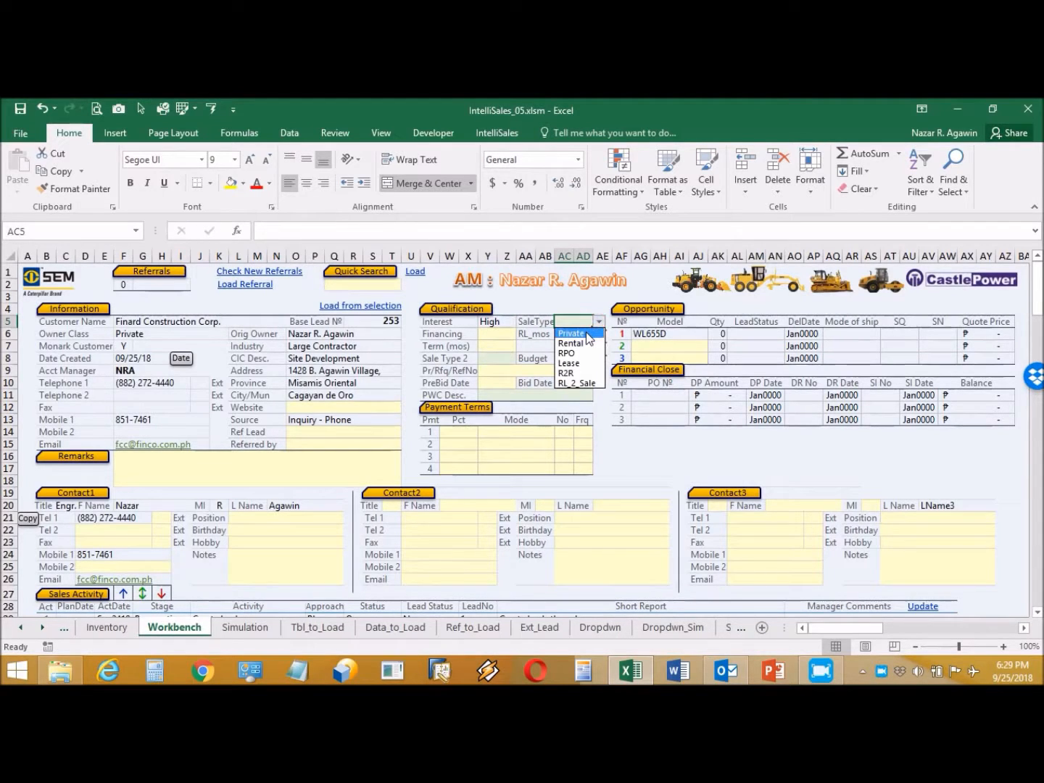
left_click(571, 334)
left_click(505, 335)
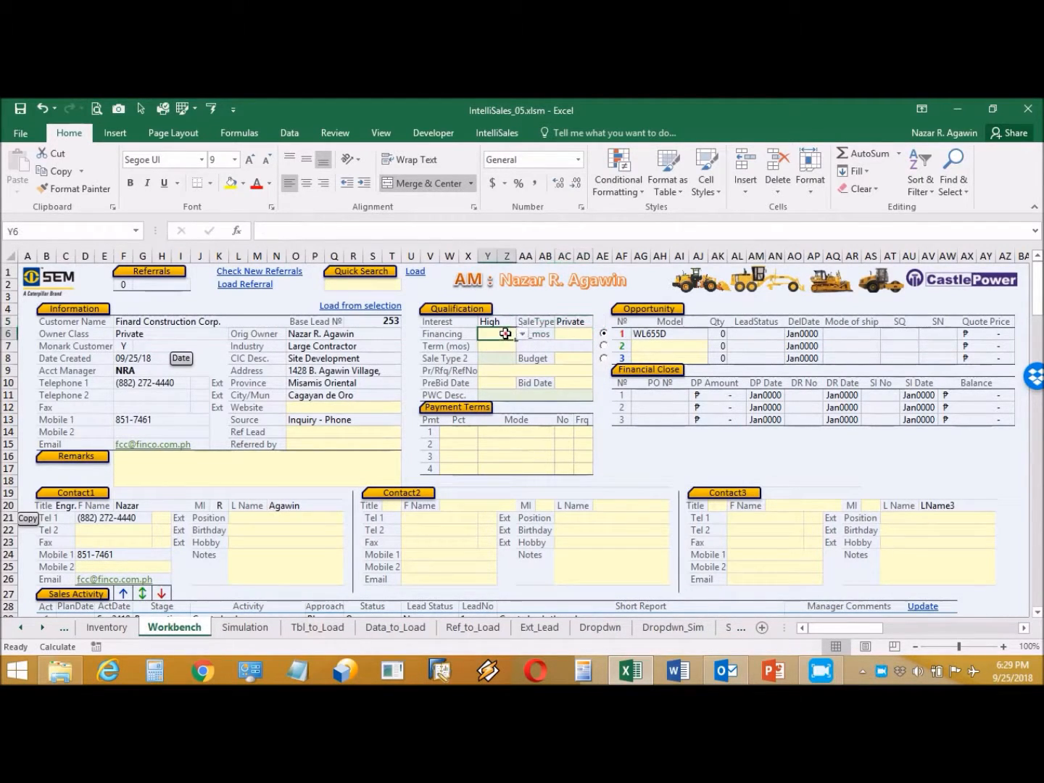
left_click(521, 335)
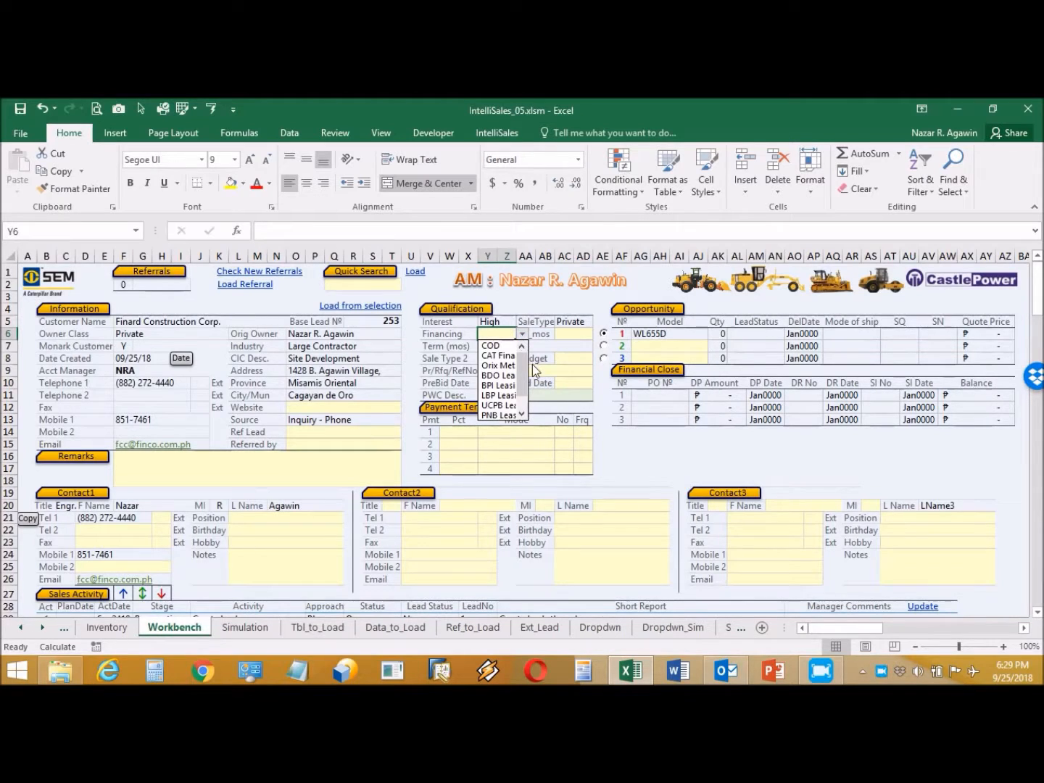
left_click(500, 346)
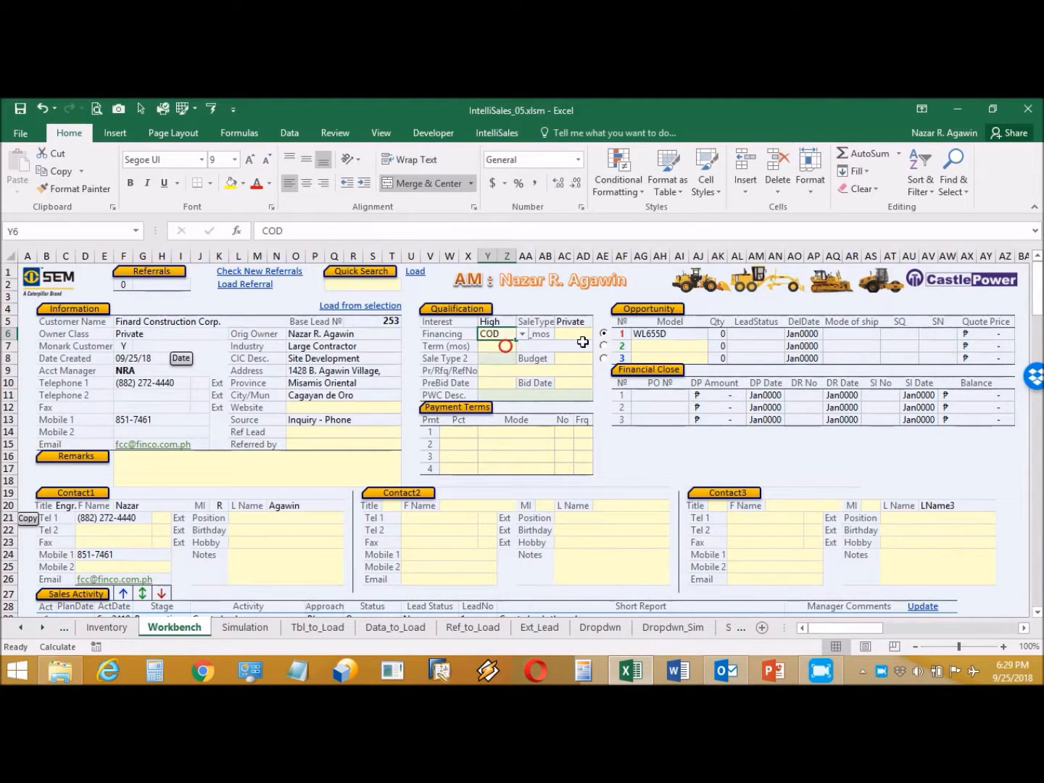
Step: Set Sale Type 2 to Direct and PWC Desc. to Land Improvement
left_click(500, 358)
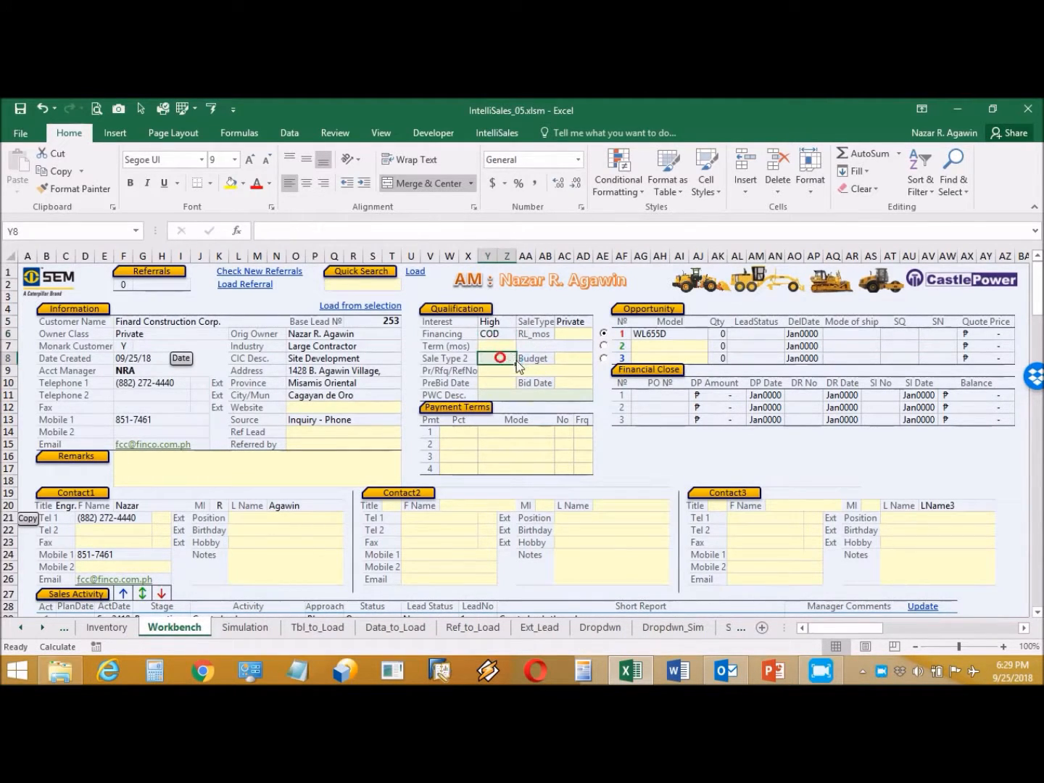
left_click(522, 358)
left_click(511, 369)
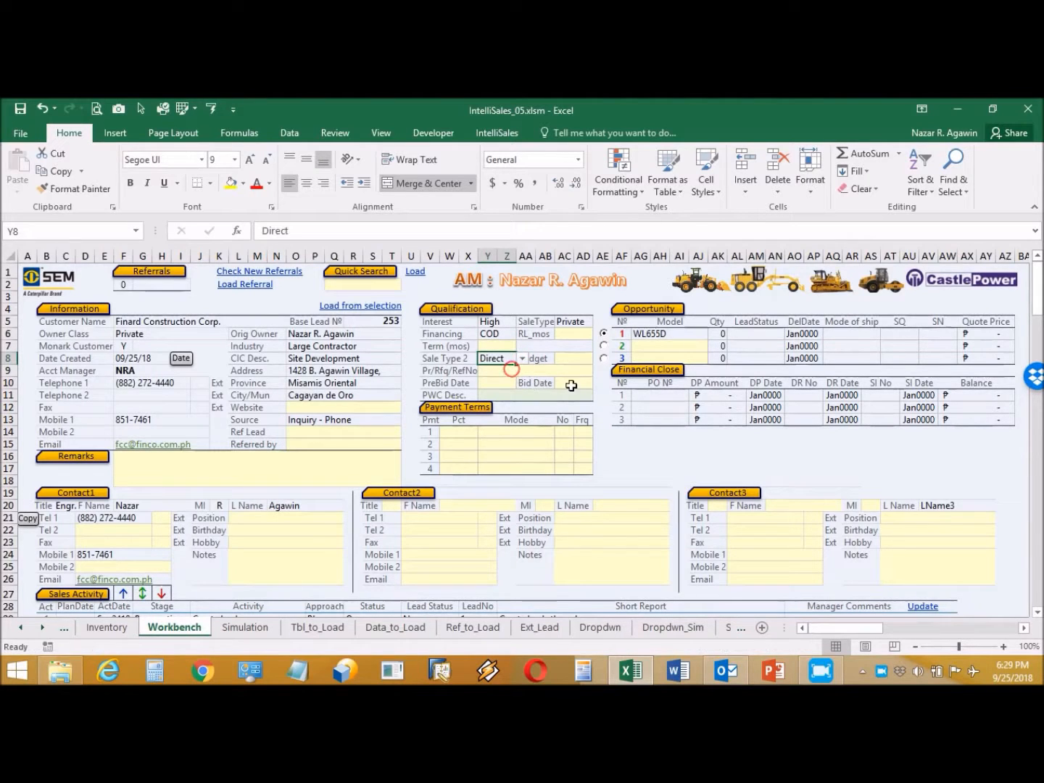
left_click(529, 395)
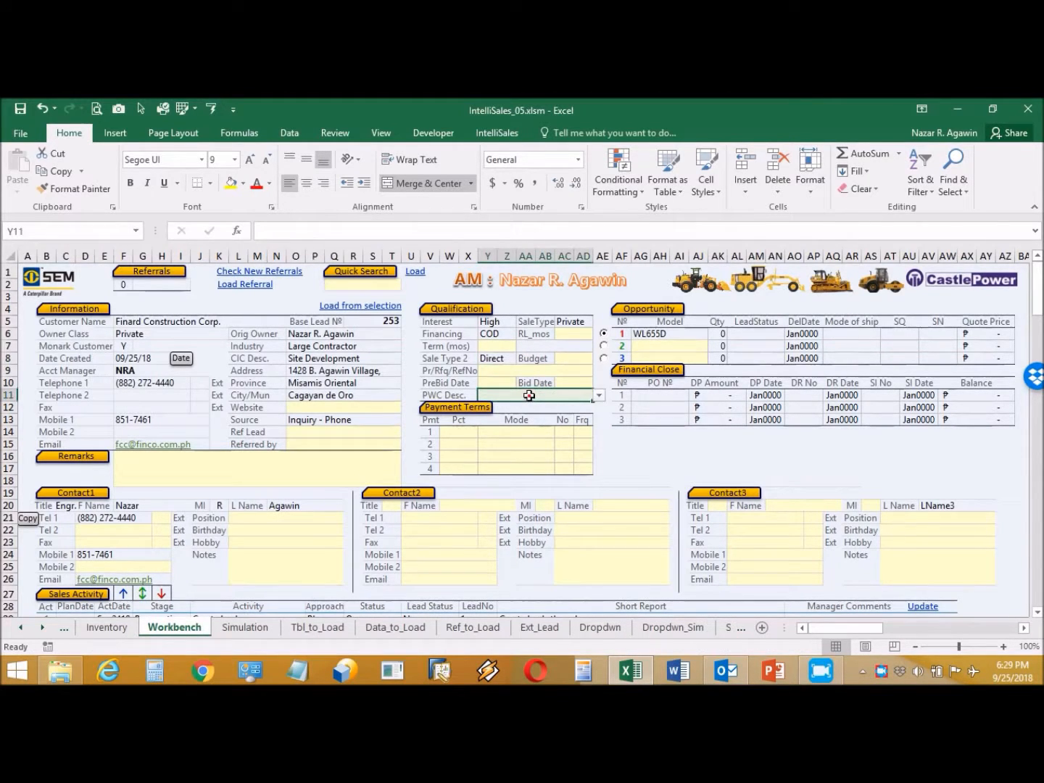
left_click(599, 396)
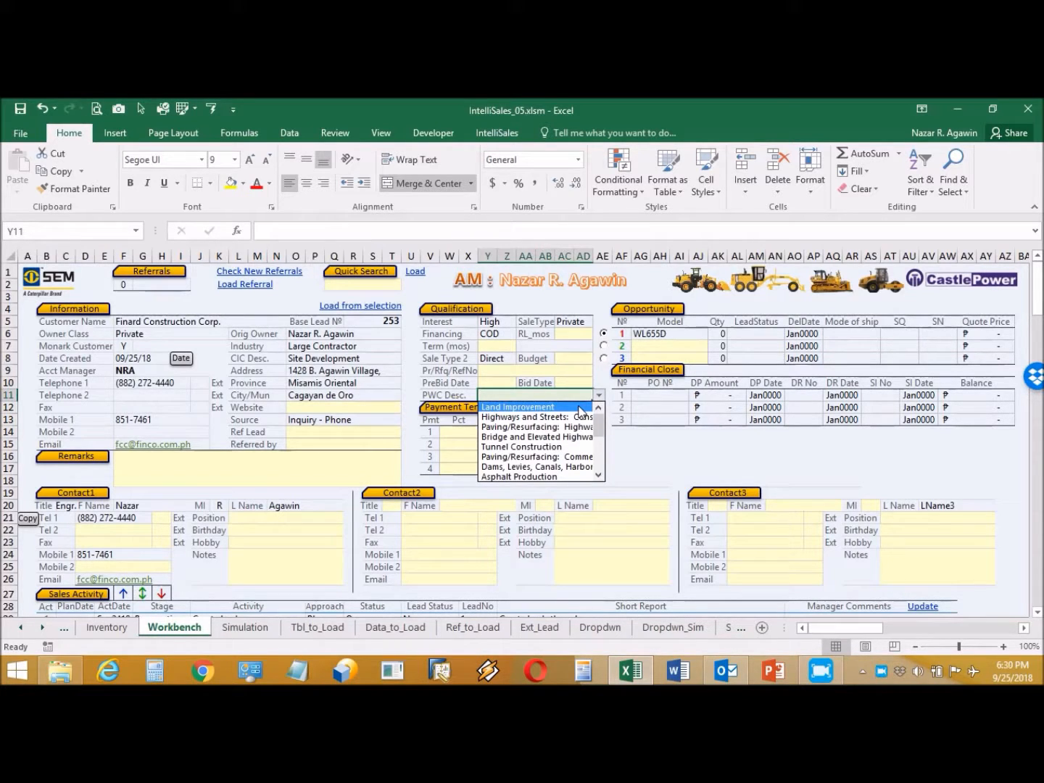
left_click(580, 408)
Step: Add the first payment term: 50% D/P, 1 payment, frequency D
left_click(467, 434)
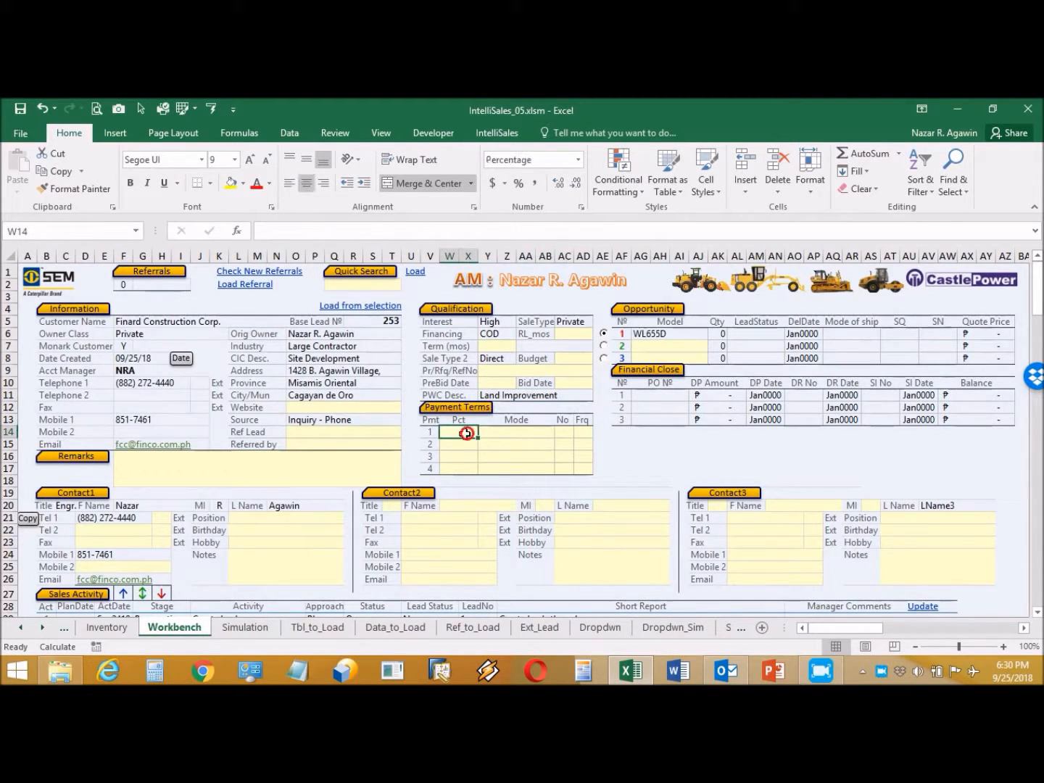
type("50")
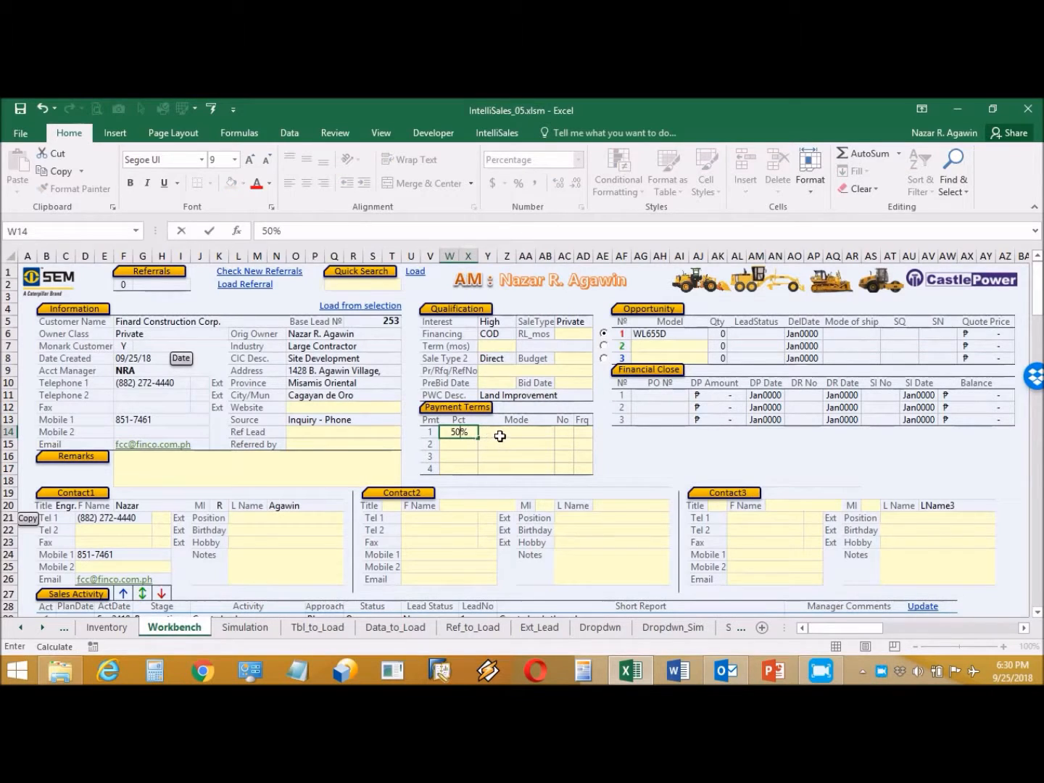
left_click(500, 435)
left_click(560, 431)
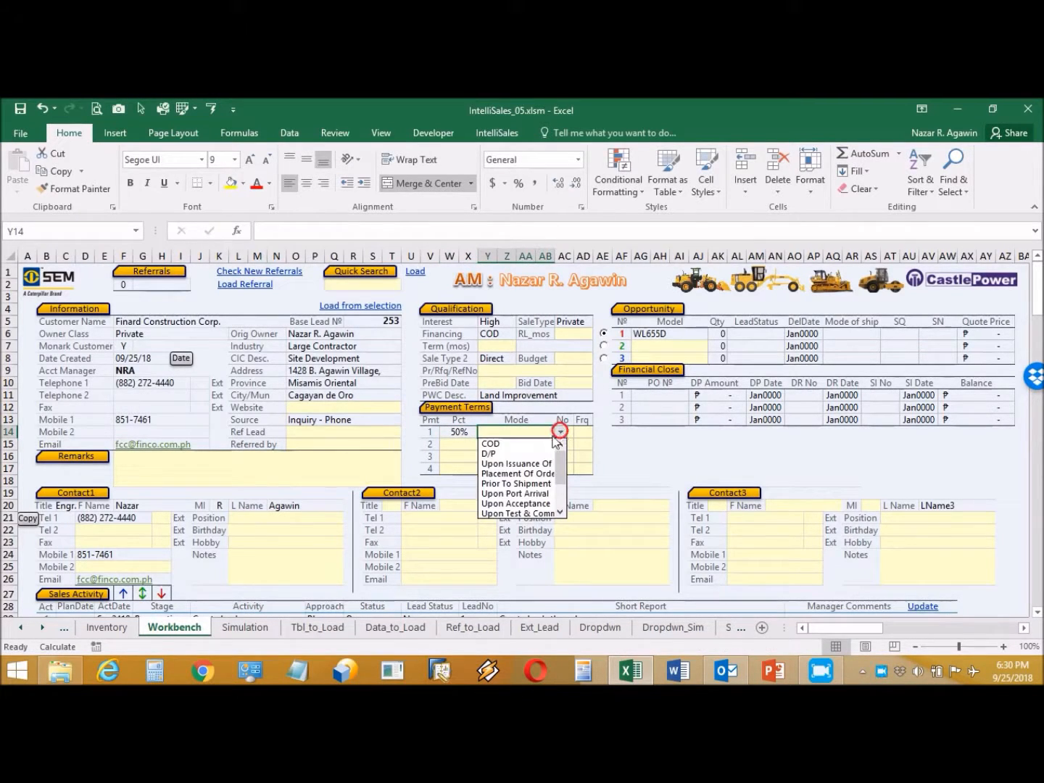
left_click(520, 454)
left_click(572, 432)
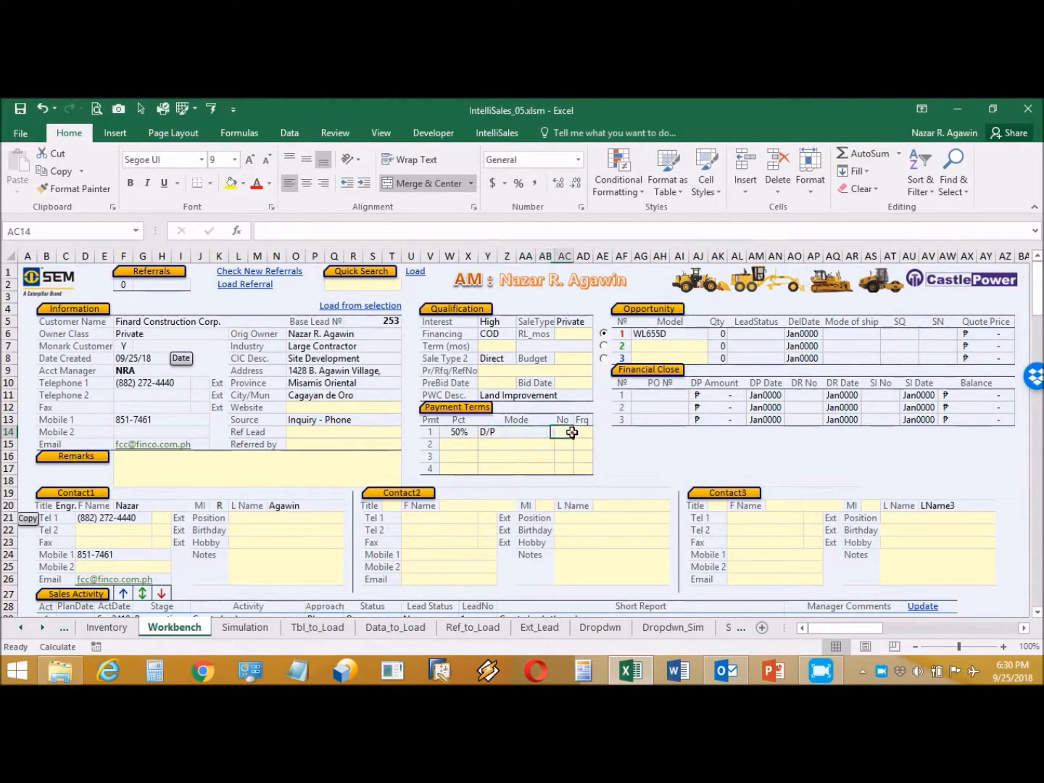
type("1")
left_click(588, 432)
left_click(599, 433)
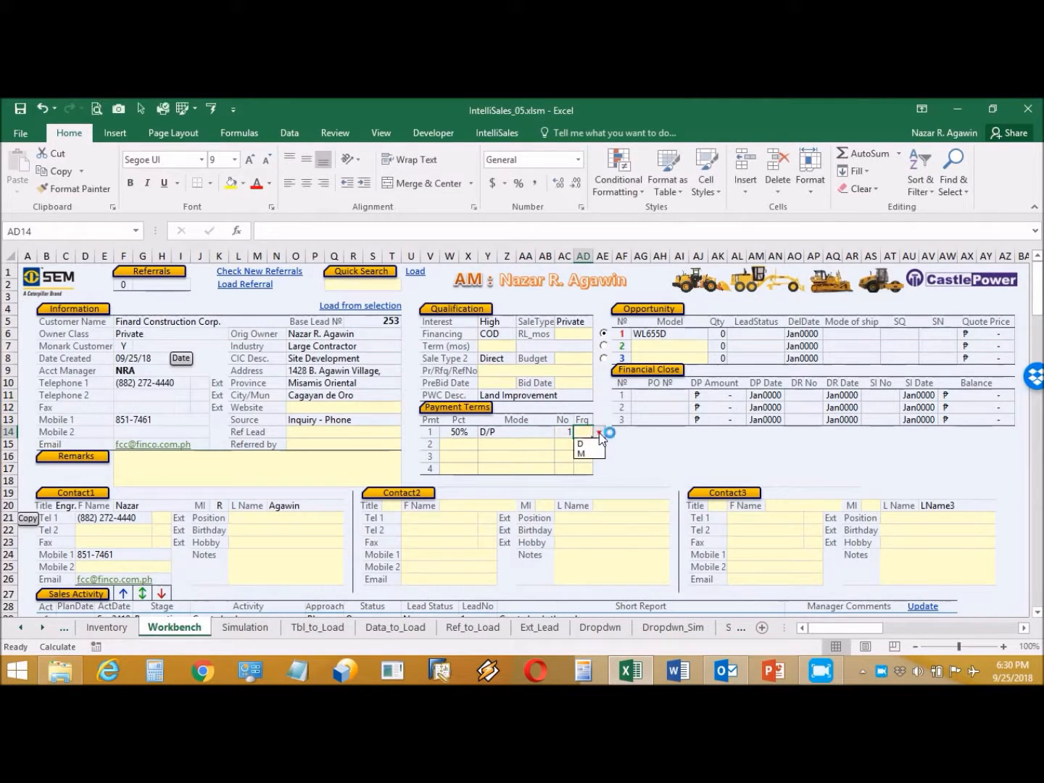
left_click(581, 444)
Step: Add the second payment term: 50% Upon Delivery, 1 payment, frequency D
left_click(464, 444)
type("50")
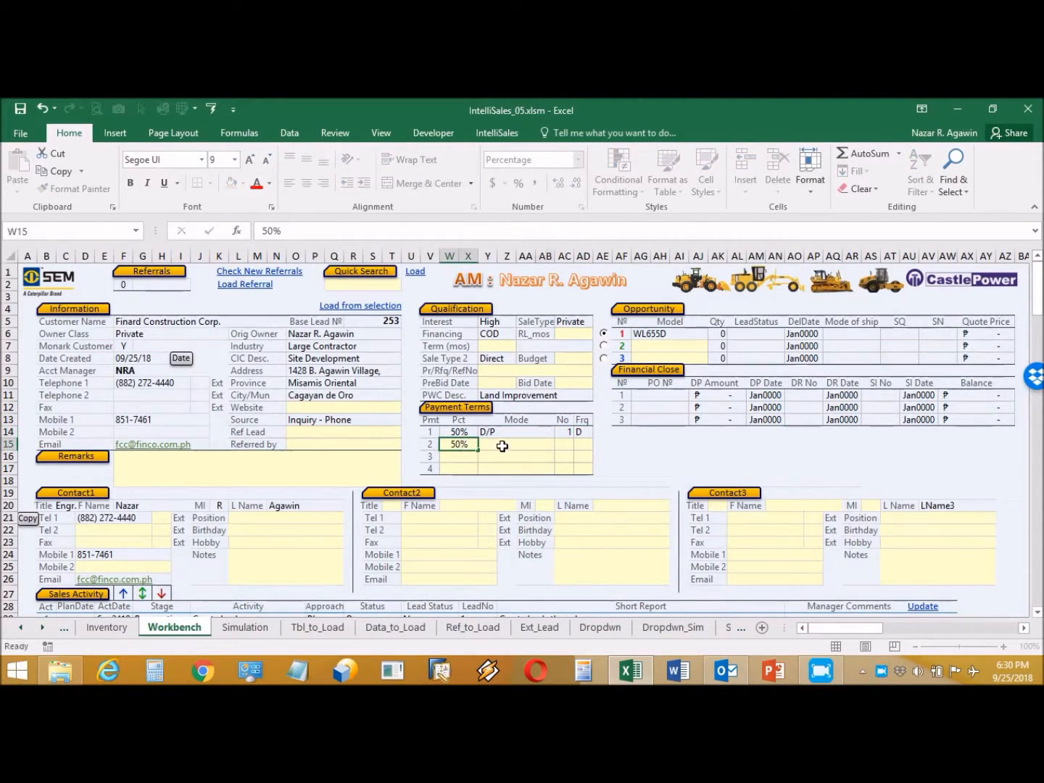
left_click(501, 447)
left_click(561, 444)
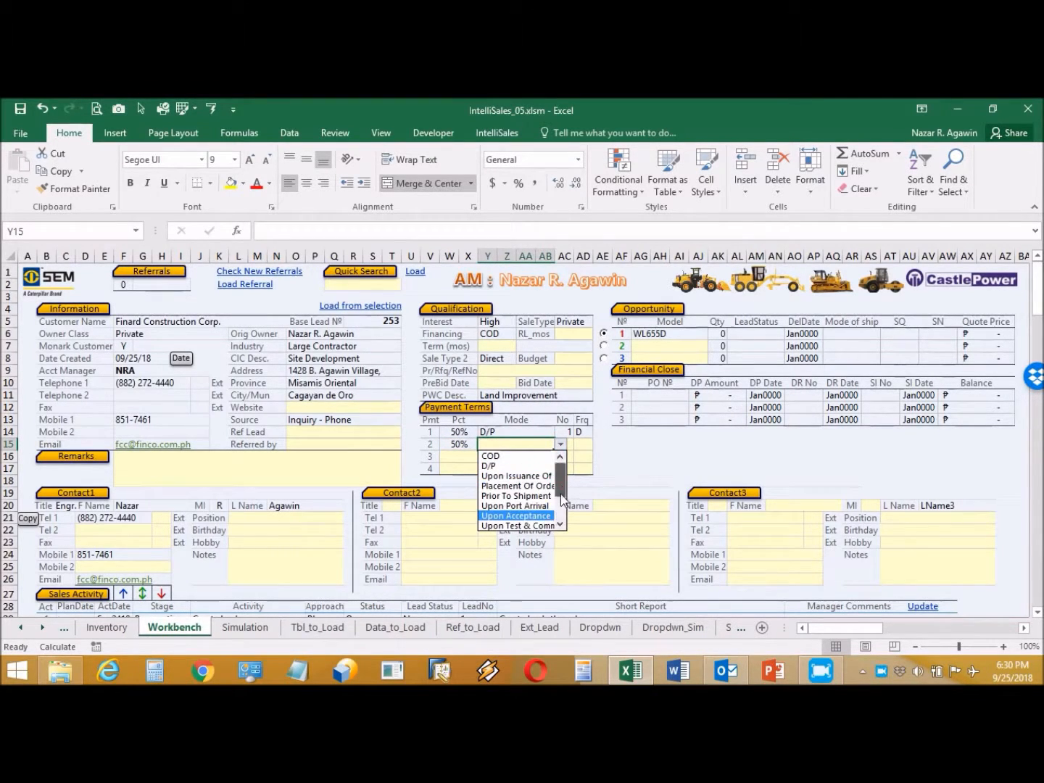
scroll(561, 494, "down", 2)
left_click(529, 484)
left_click(569, 444)
type("1")
left_click(584, 446)
left_click(599, 443)
left_click(588, 455)
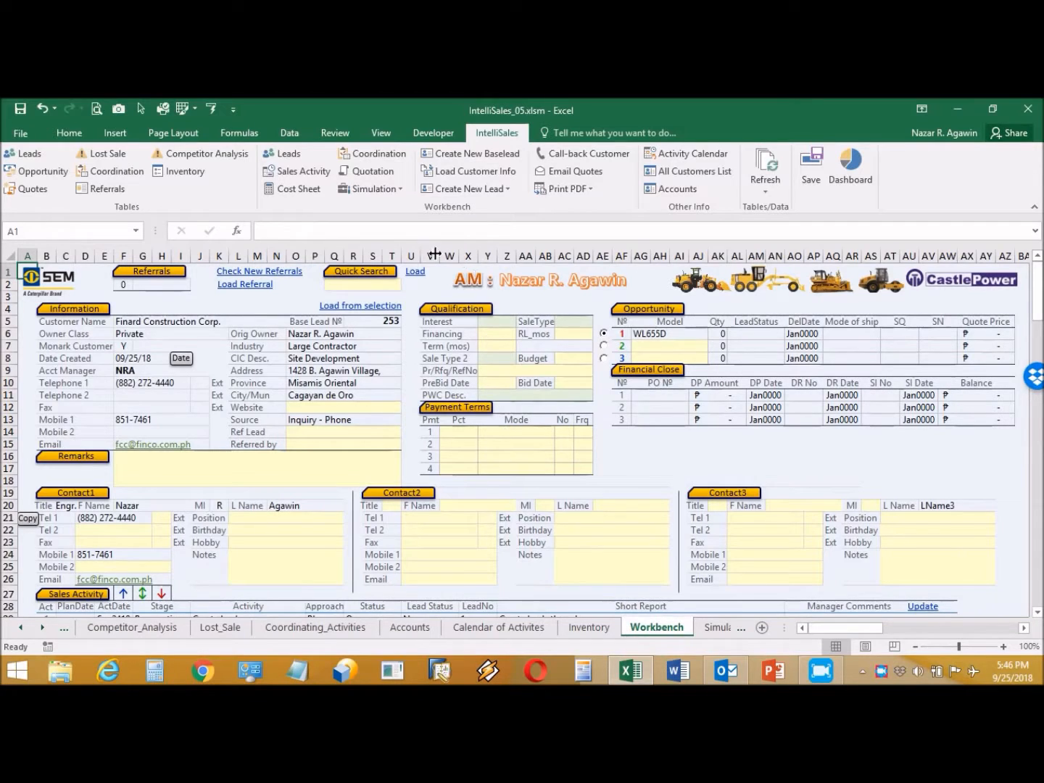
Step: Add sales activity 5 dated 9/26 with stage Closing, then return to the sheet's top with Ctrl+Home
left_click(305, 176)
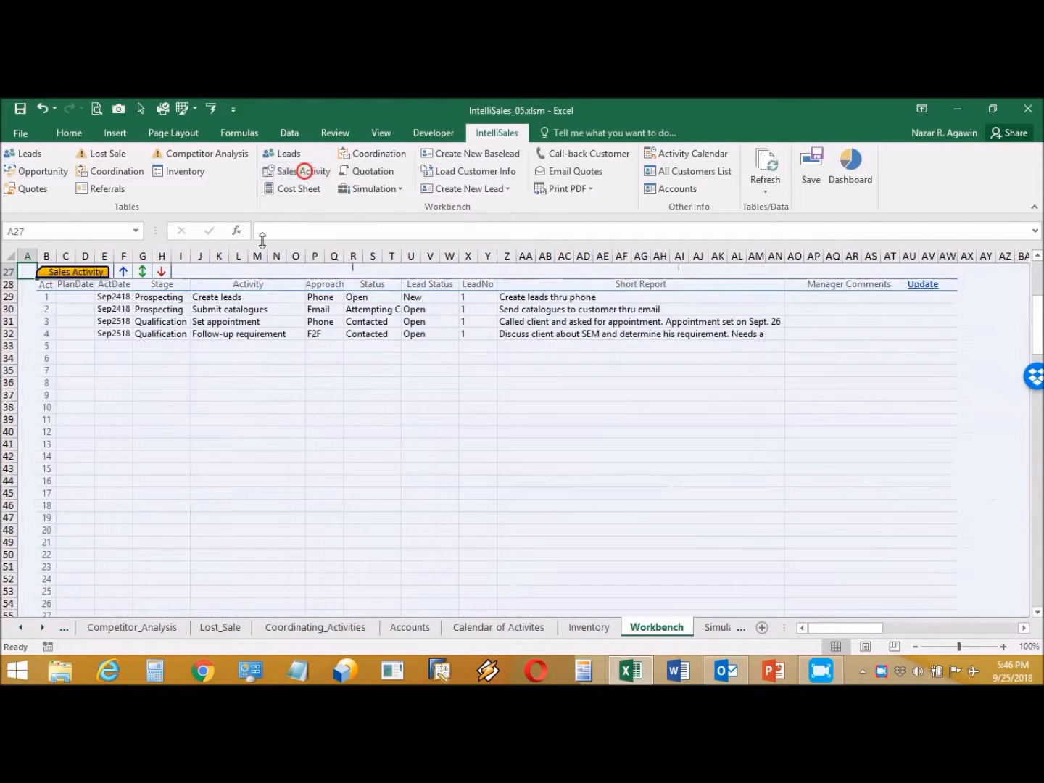
left_click(122, 343)
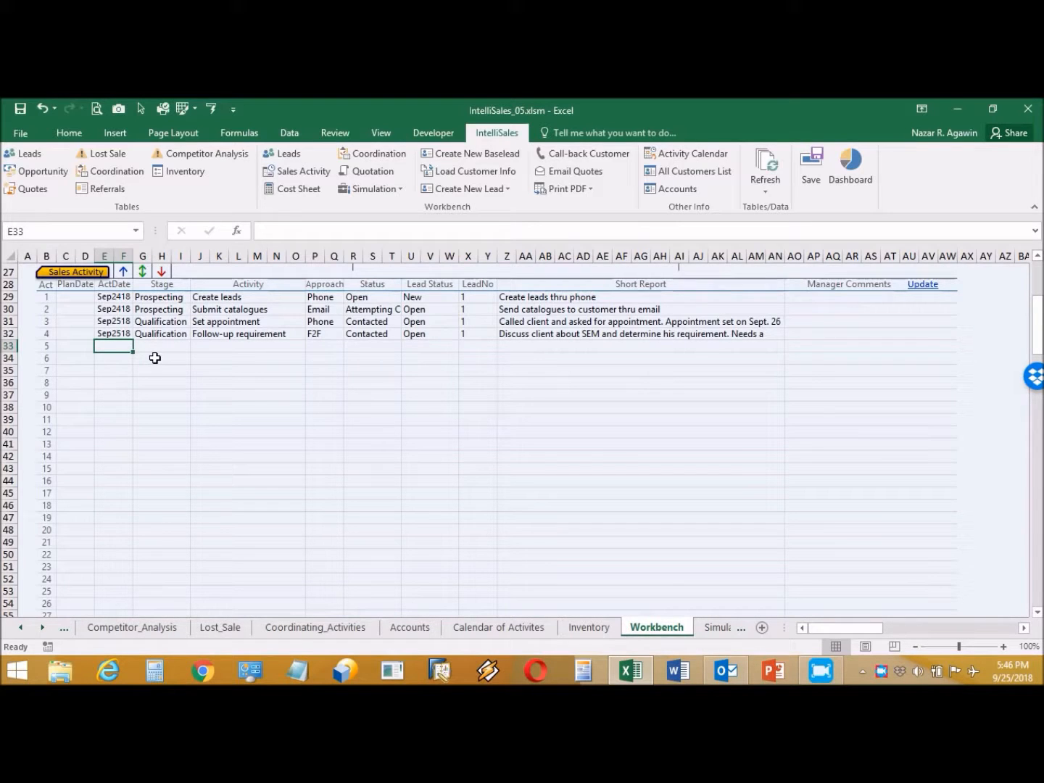
type("9")
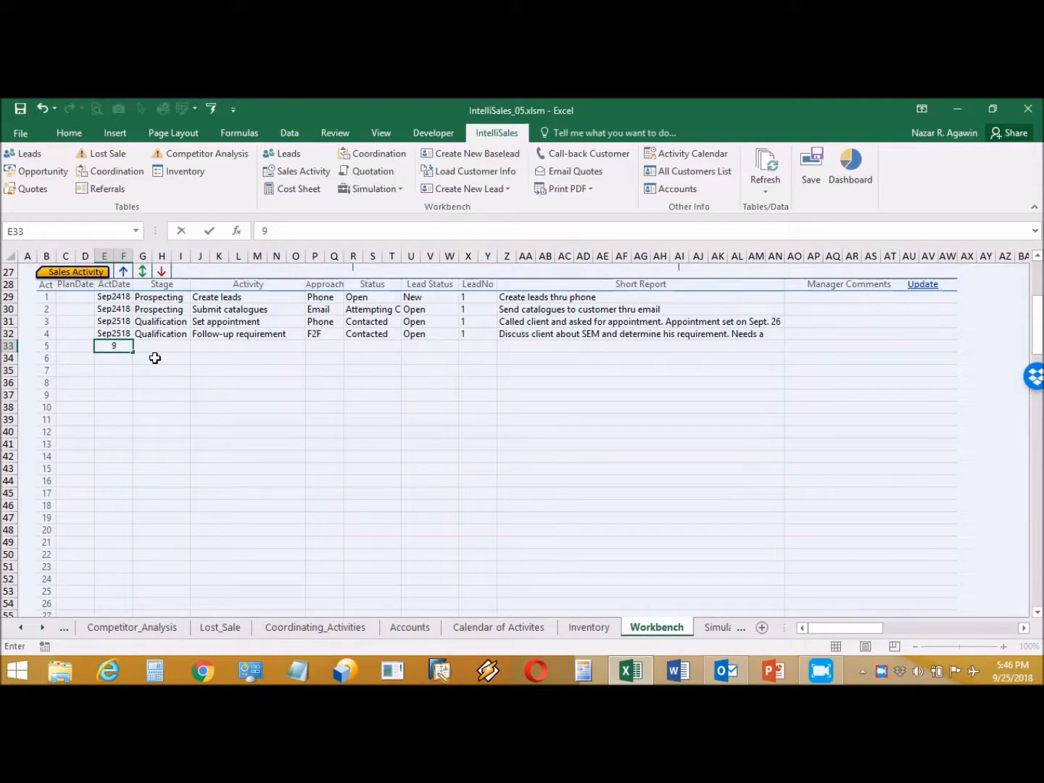
type("/26")
left_click(161, 345)
left_click(196, 346)
left_click(175, 389)
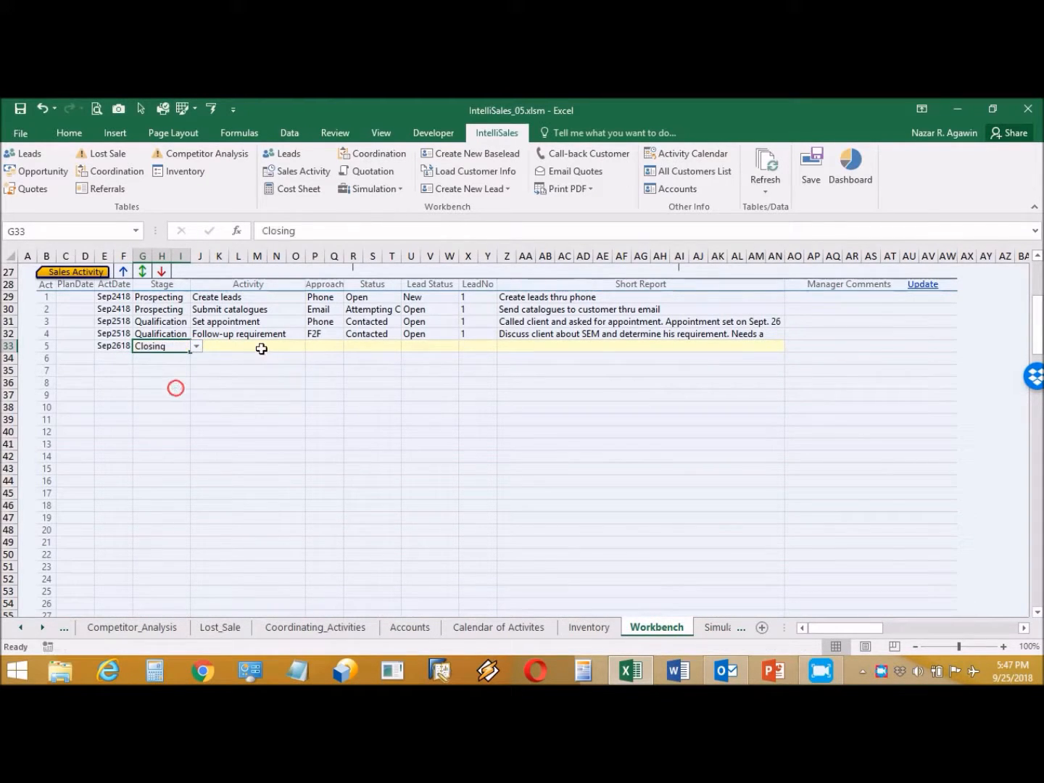
left_click(263, 348)
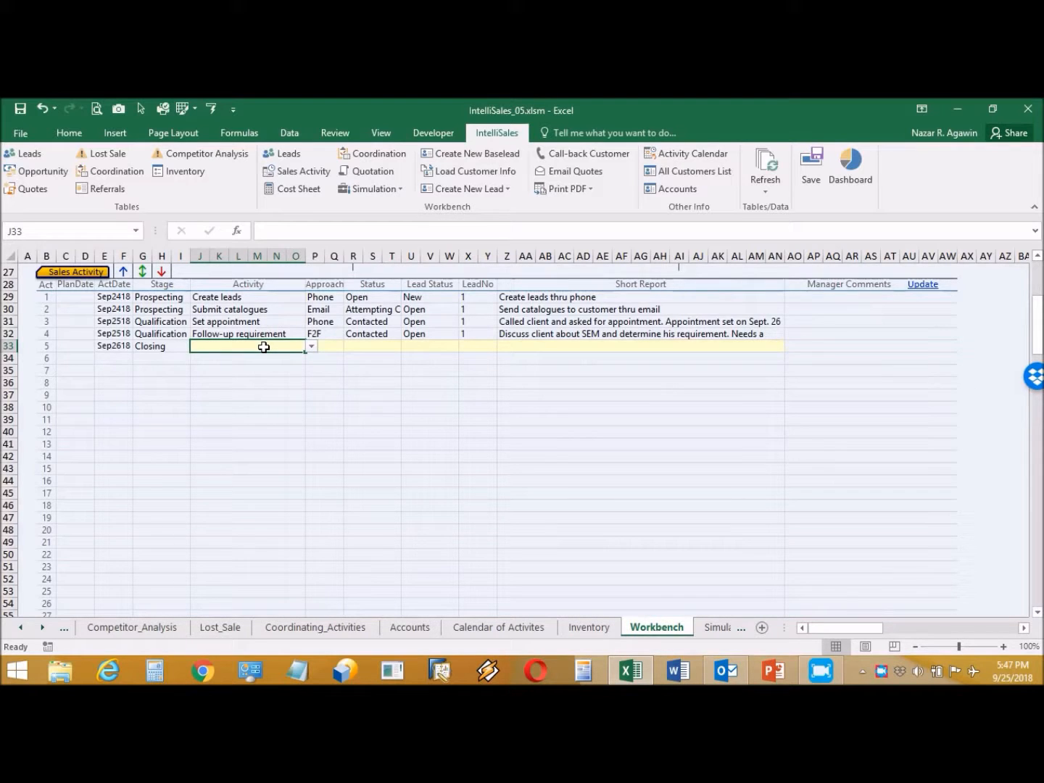
key("ctrl+Home")
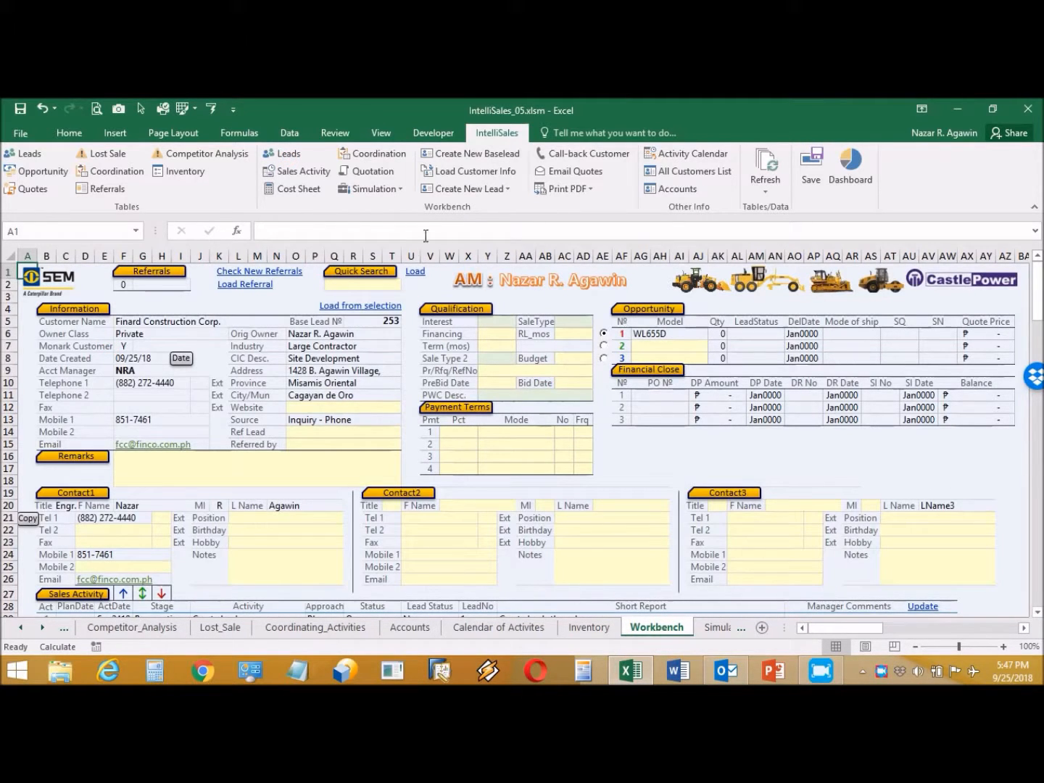
Step: In the Cost Sheet, enter the delivery address and choose In-house Delivery as the mode
left_click(305, 188)
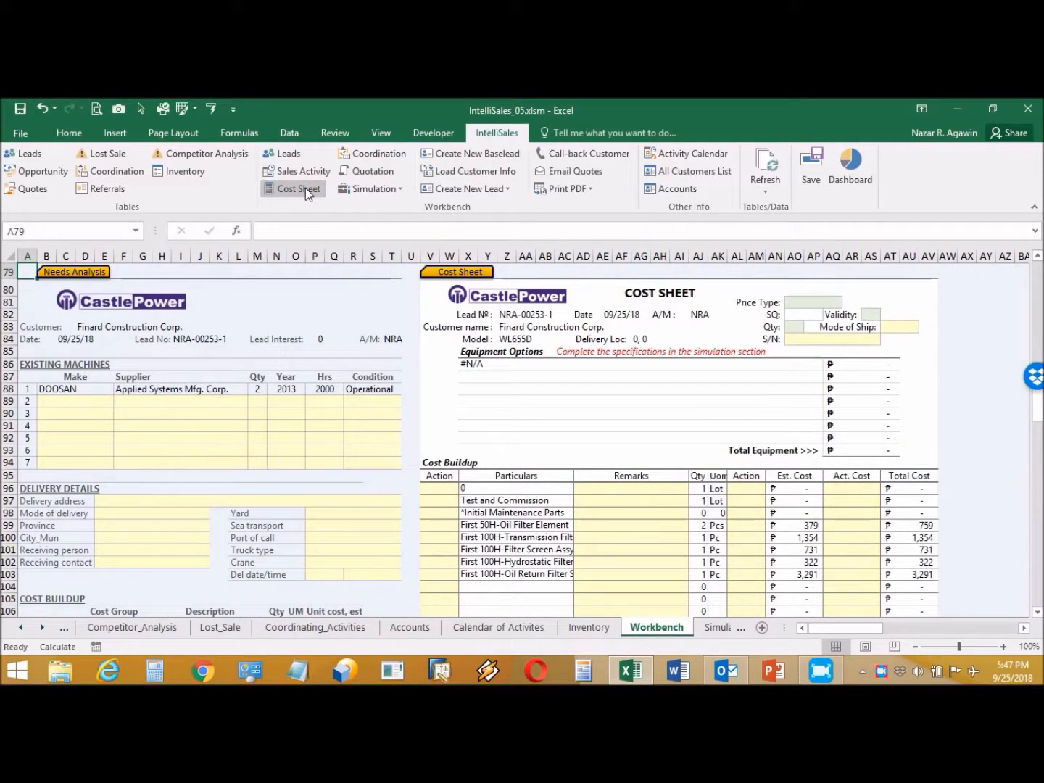
left_click(181, 500)
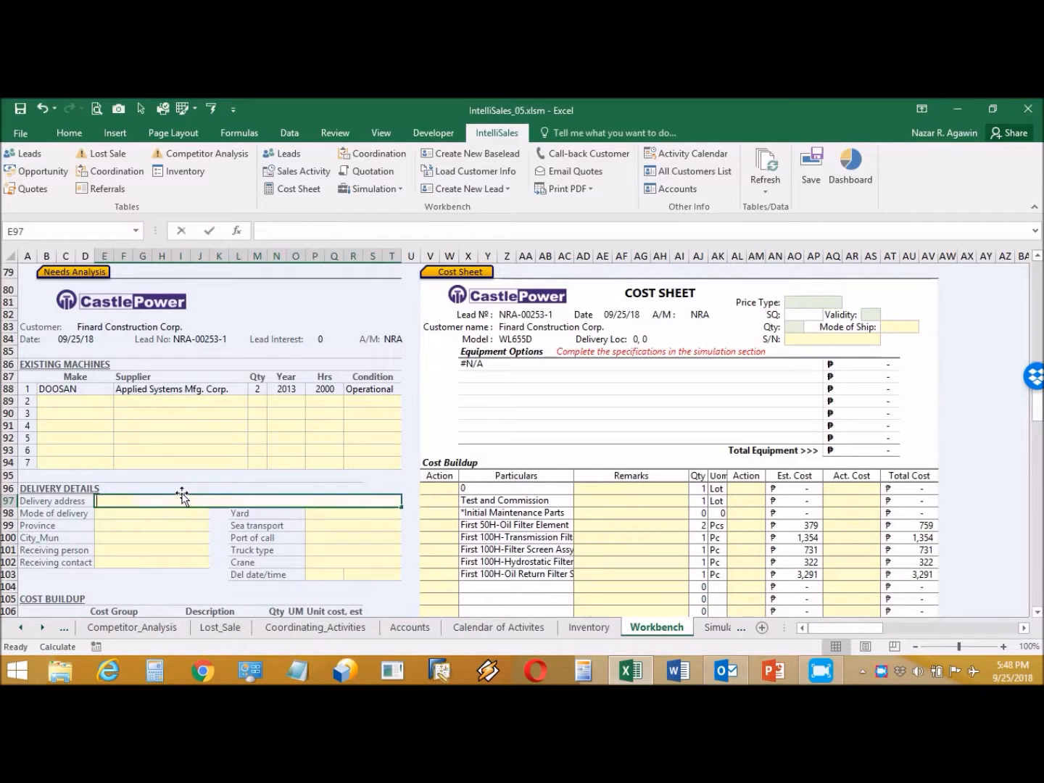
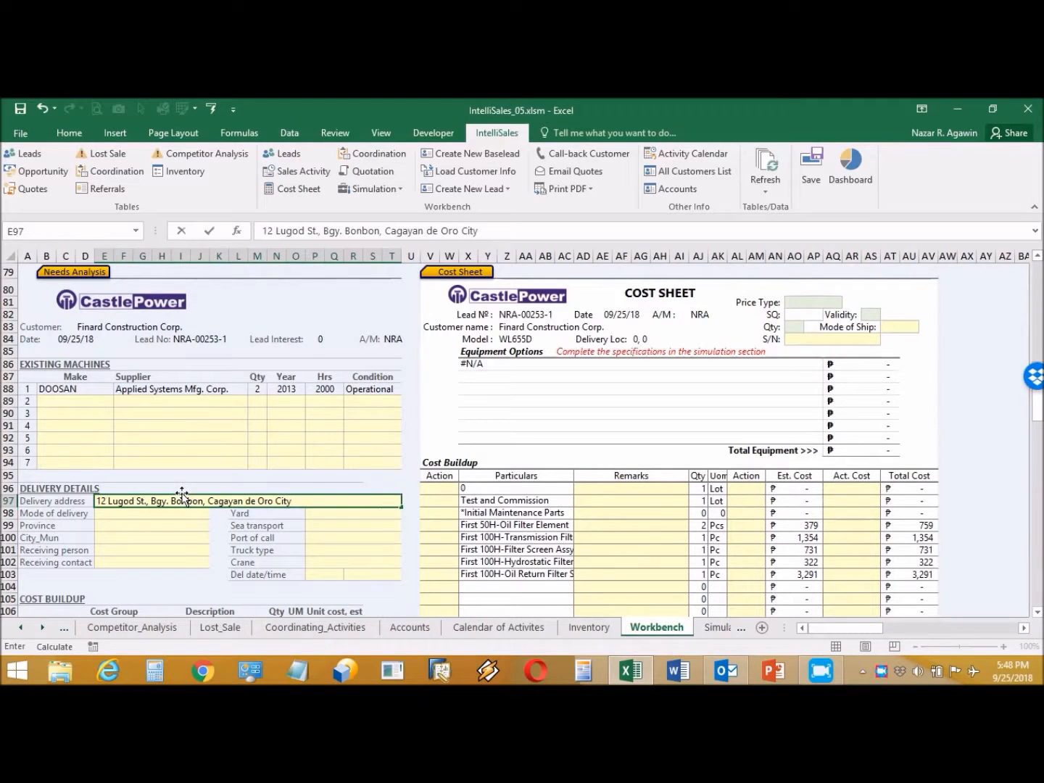
left_click(183, 514)
left_click(215, 513)
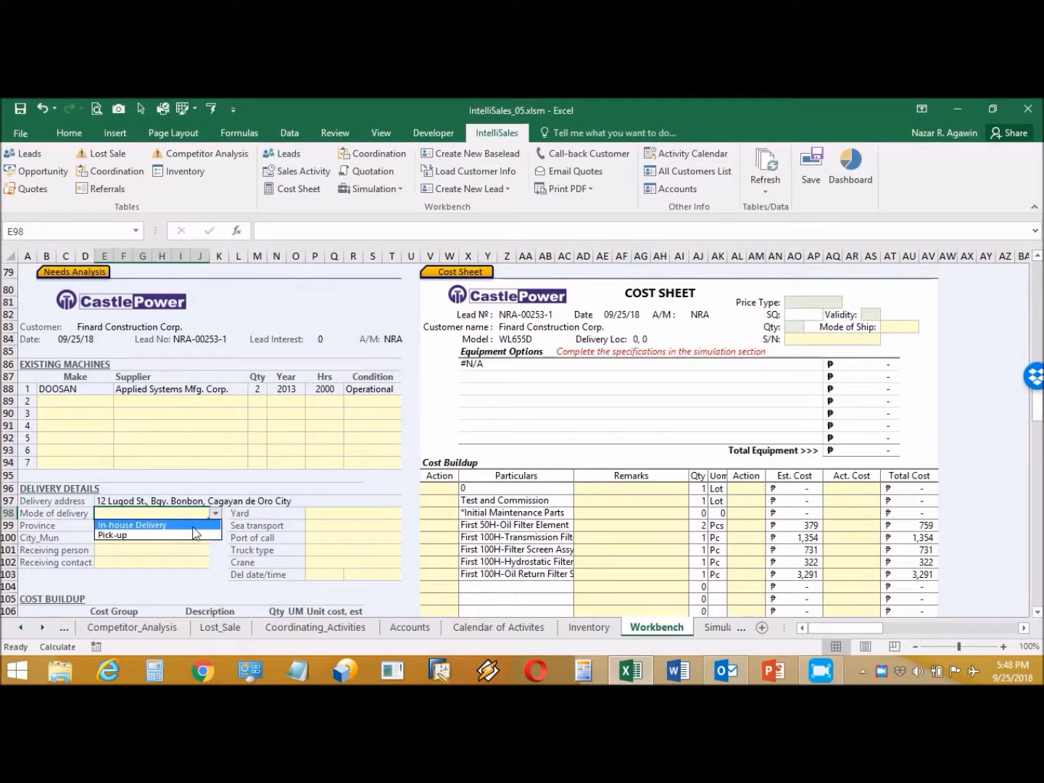
left_click(191, 525)
Step: Set the delivery province to Misamis Oriental and city to Cagayan de Oro
left_click(195, 526)
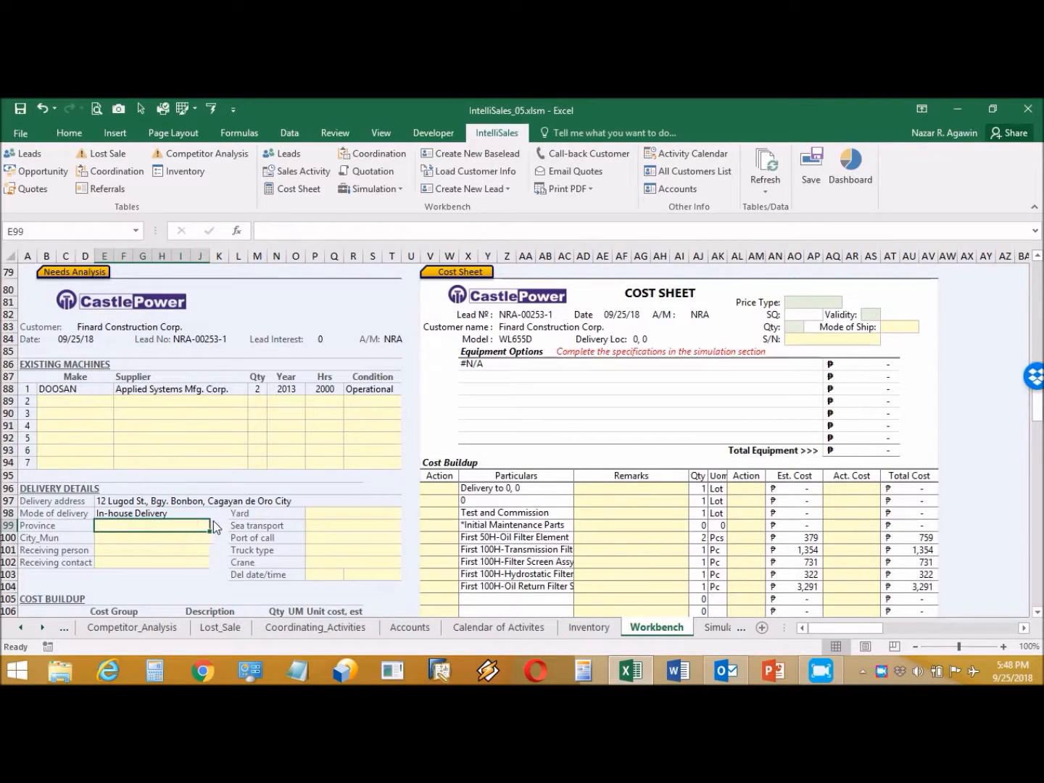
left_click(215, 525)
left_click(216, 587)
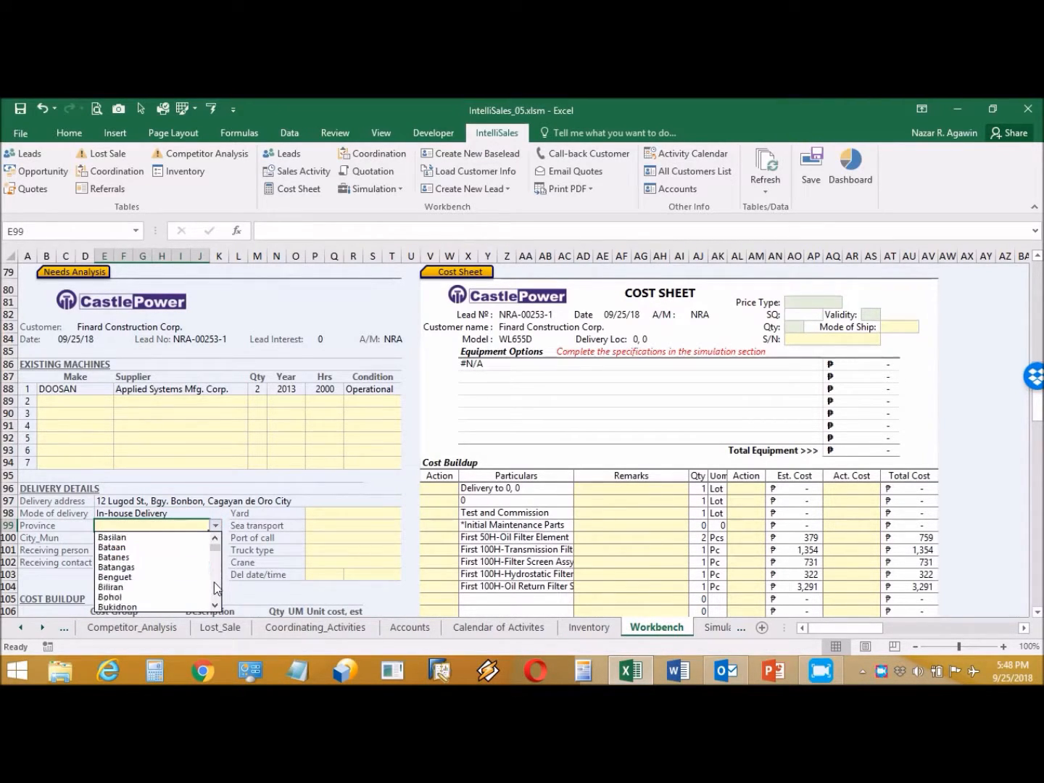
left_click(215, 585)
left_click(178, 548)
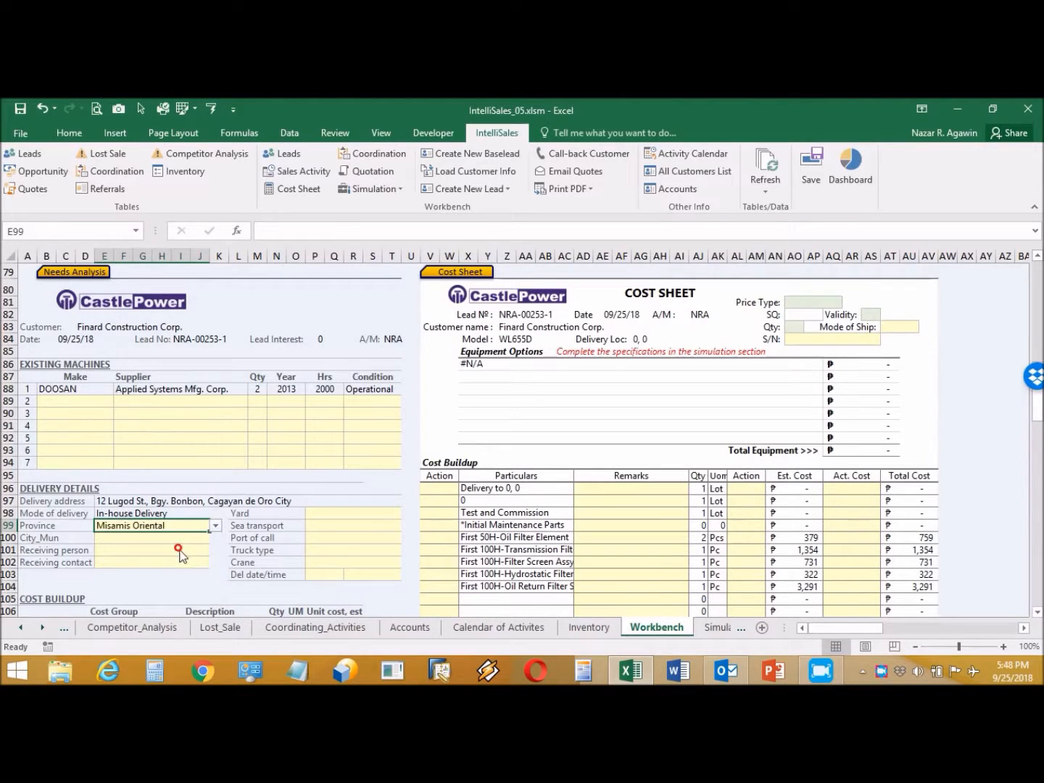
left_click(177, 539)
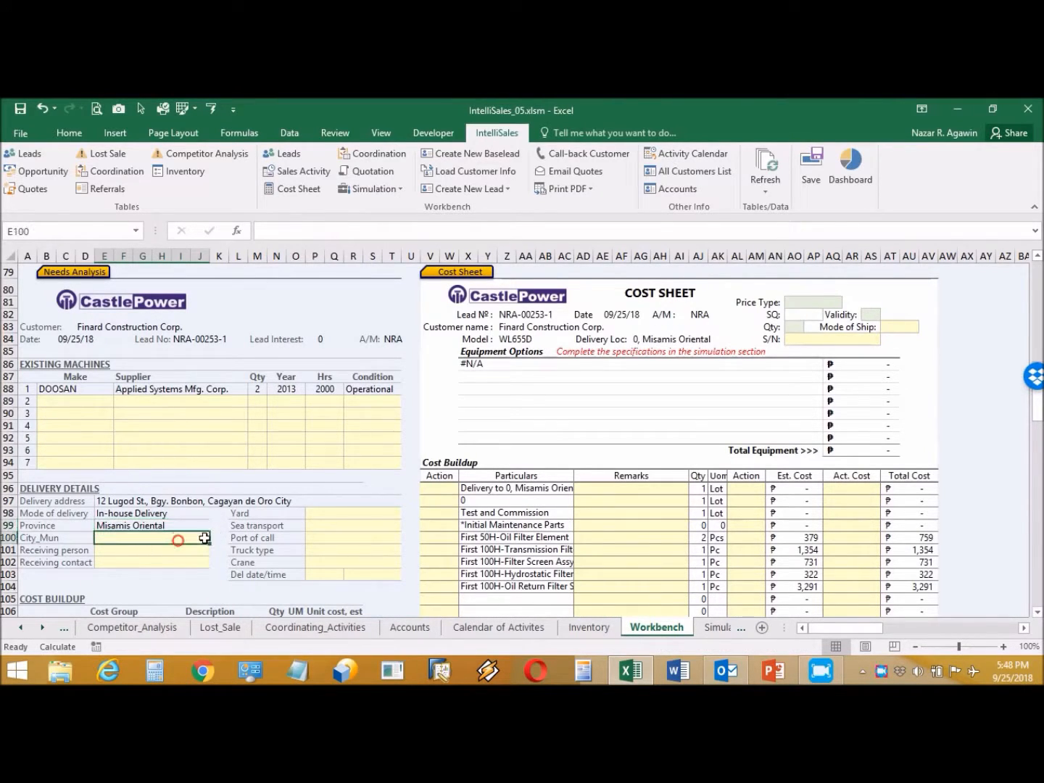
left_click(215, 539)
left_click(193, 589)
Step: Enter the receiving person's name and contact number
left_click(186, 548)
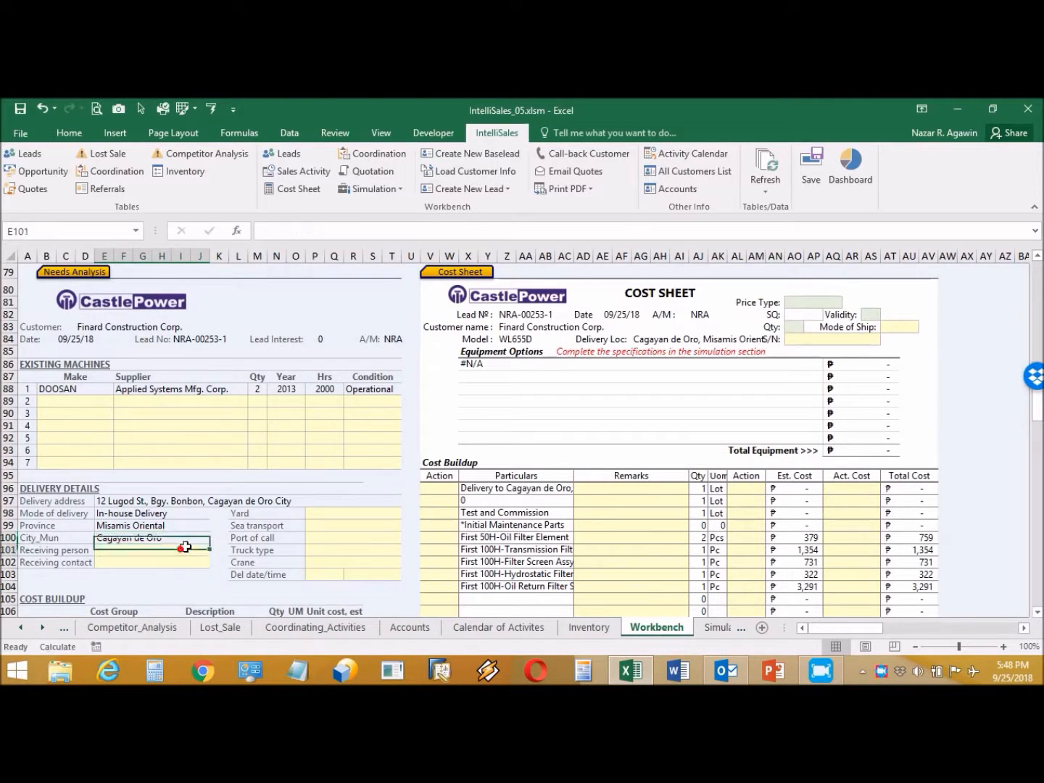
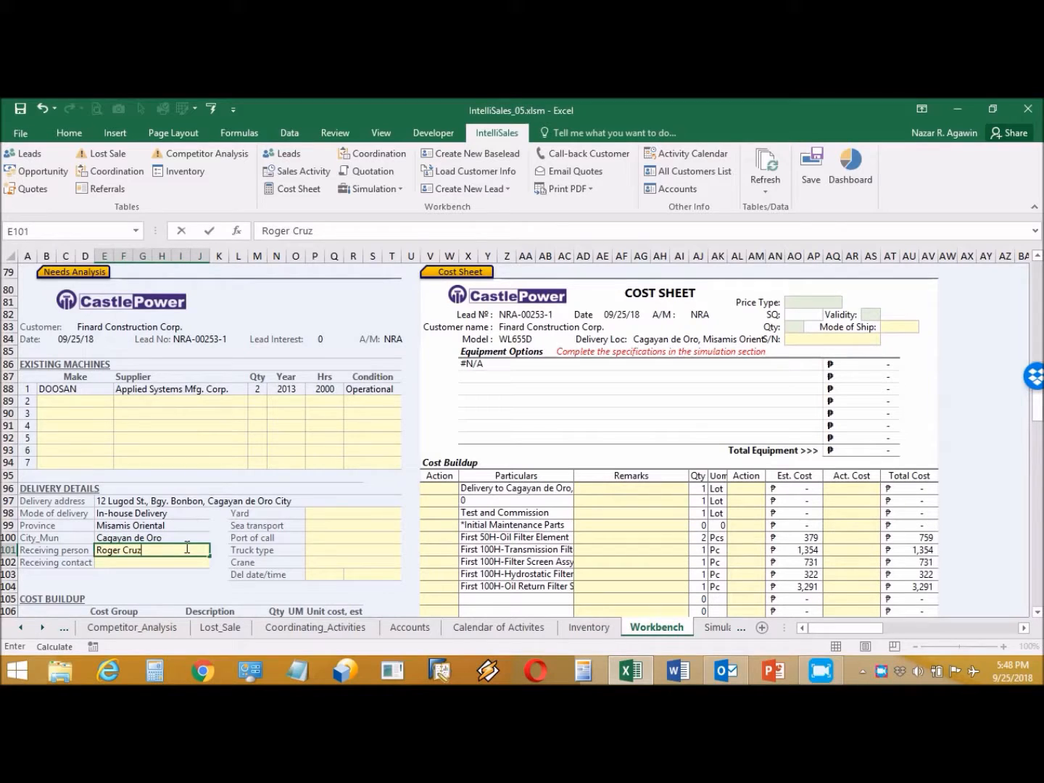
left_click(183, 557)
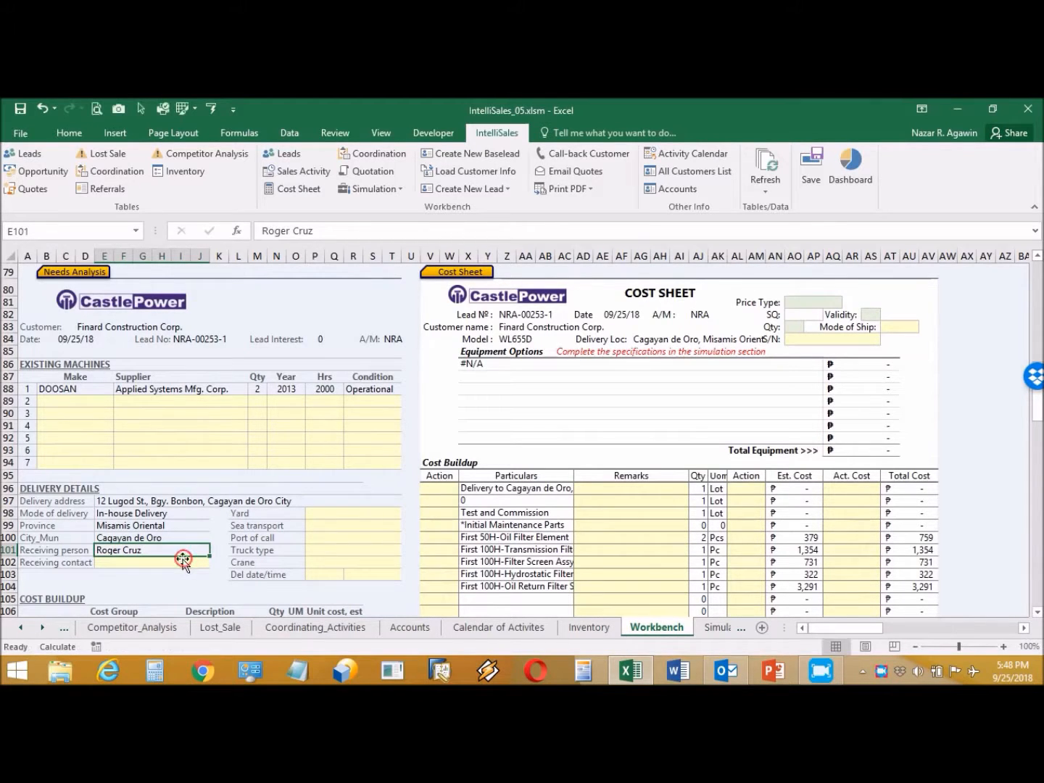
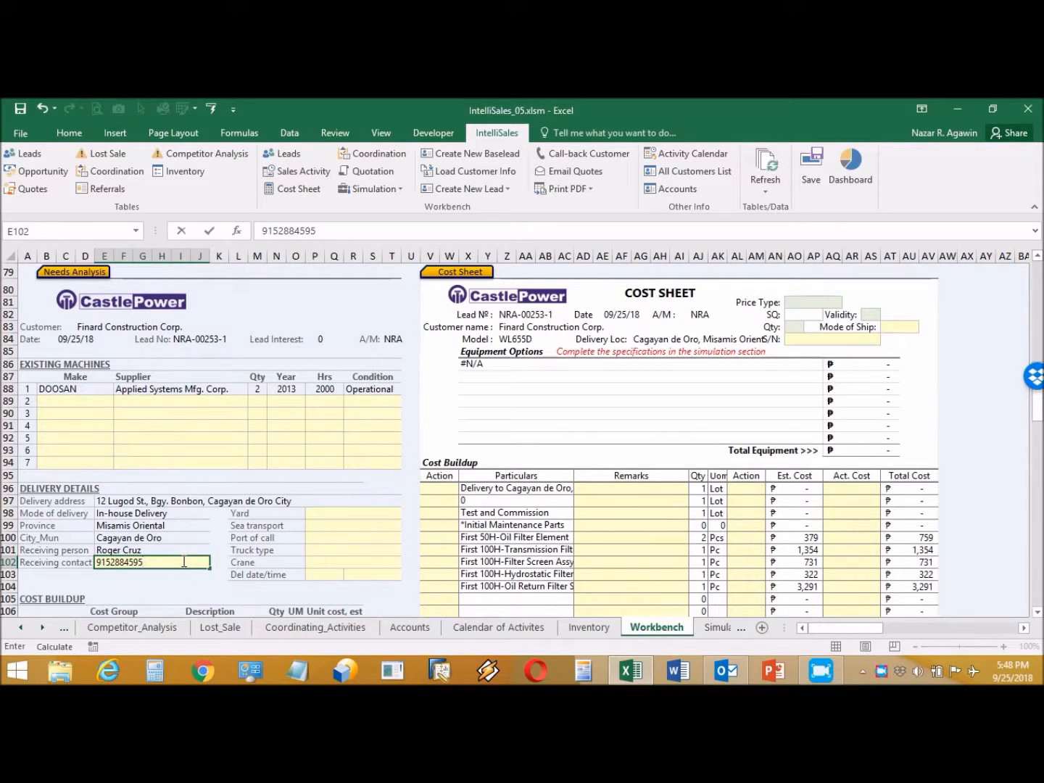
Step: Choose yard CDO, with sea transport and port of call both None
left_click(343, 513)
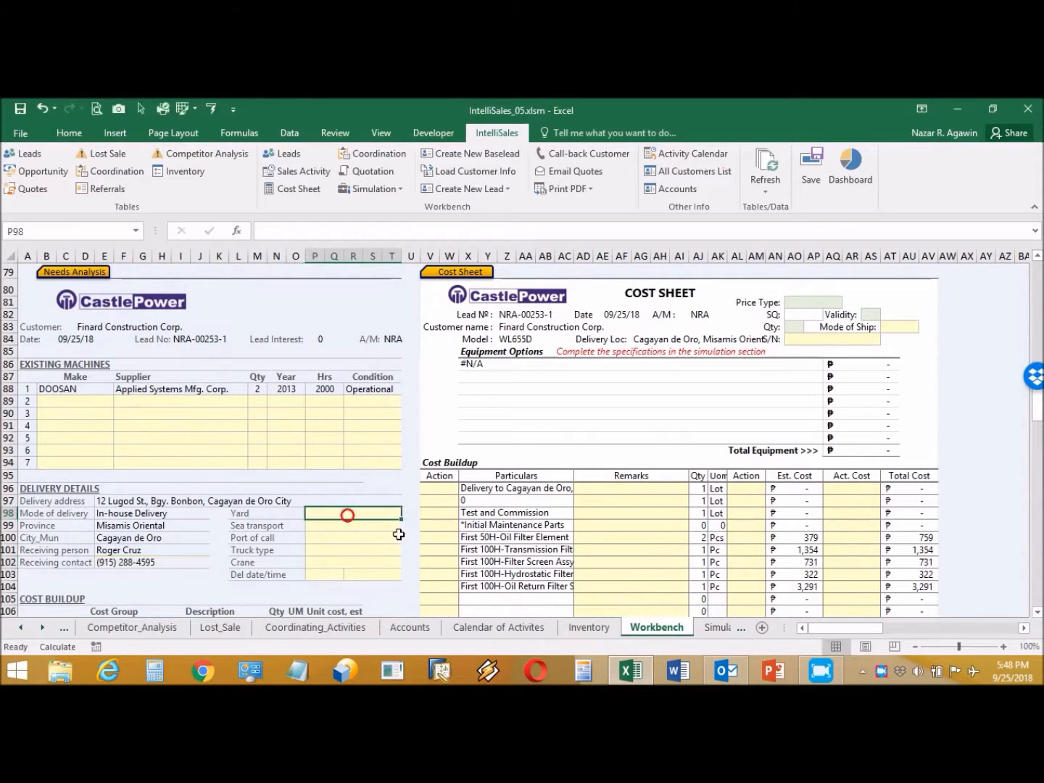
left_click(407, 513)
left_click(365, 541)
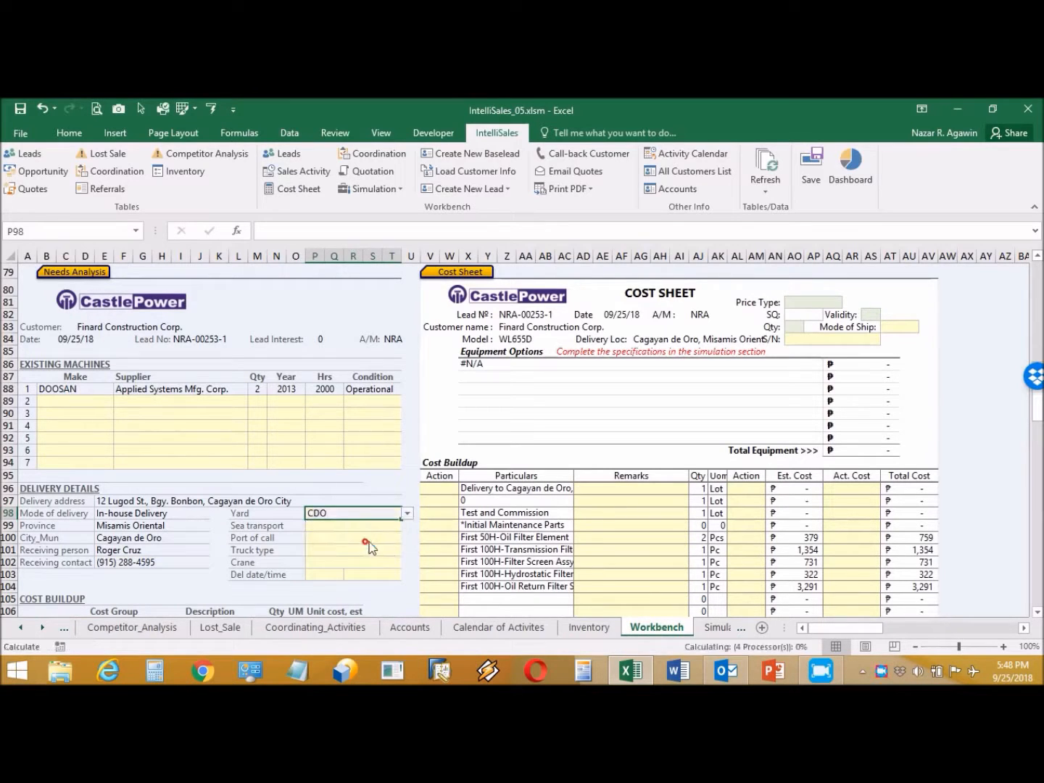
left_click(373, 526)
left_click(404, 527)
left_click(369, 537)
left_click(380, 537)
left_click(409, 538)
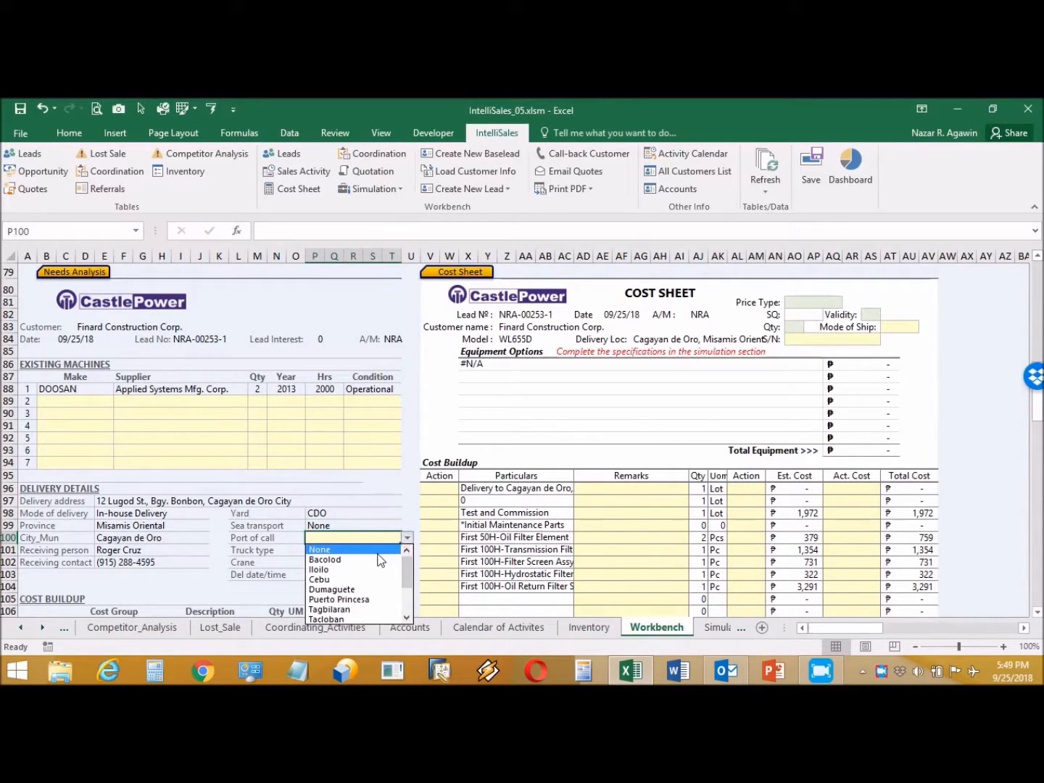
left_click(381, 551)
Step: Set the truck type to Flatbed and crane to None
left_click(380, 551)
left_click(404, 550)
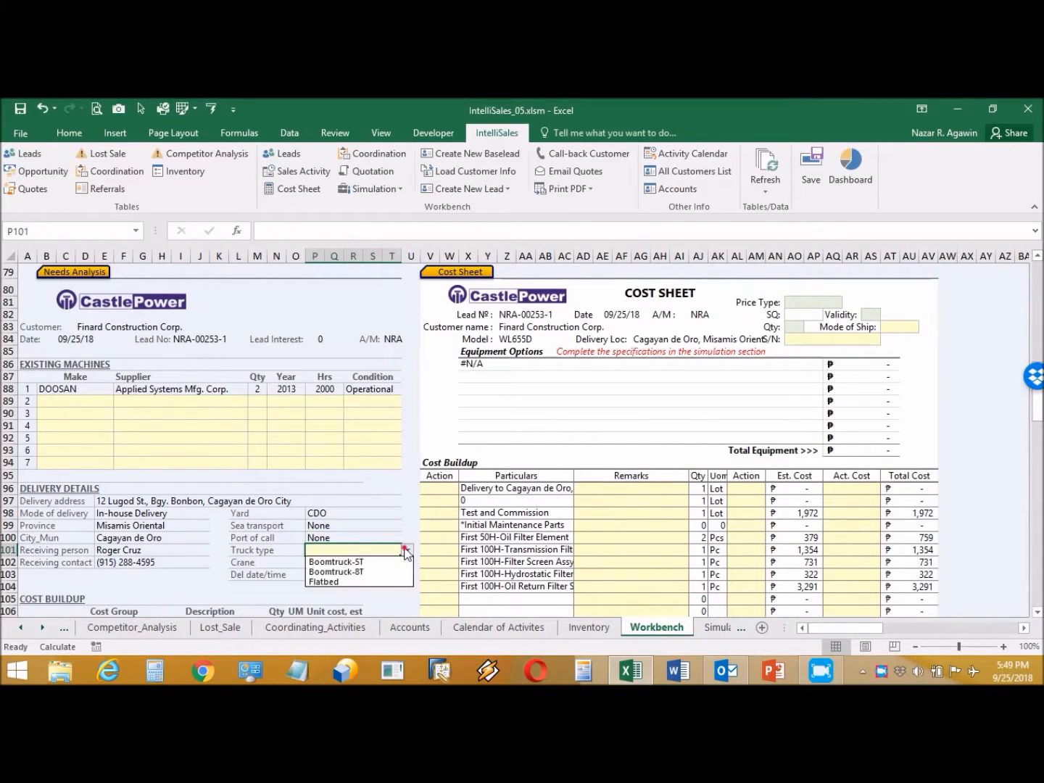
left_click(377, 582)
left_click(388, 562)
left_click(404, 561)
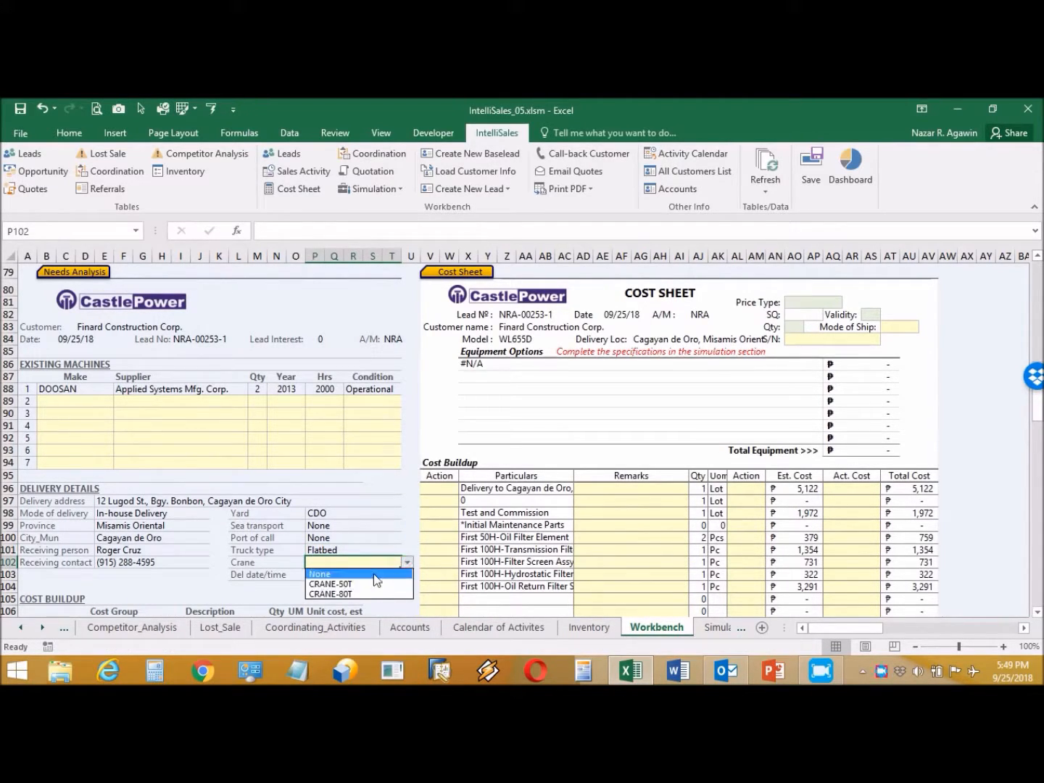
left_click(375, 573)
Step: Set the delivery date to 10/01/18 and time to 12:00 PM
left_click(332, 572)
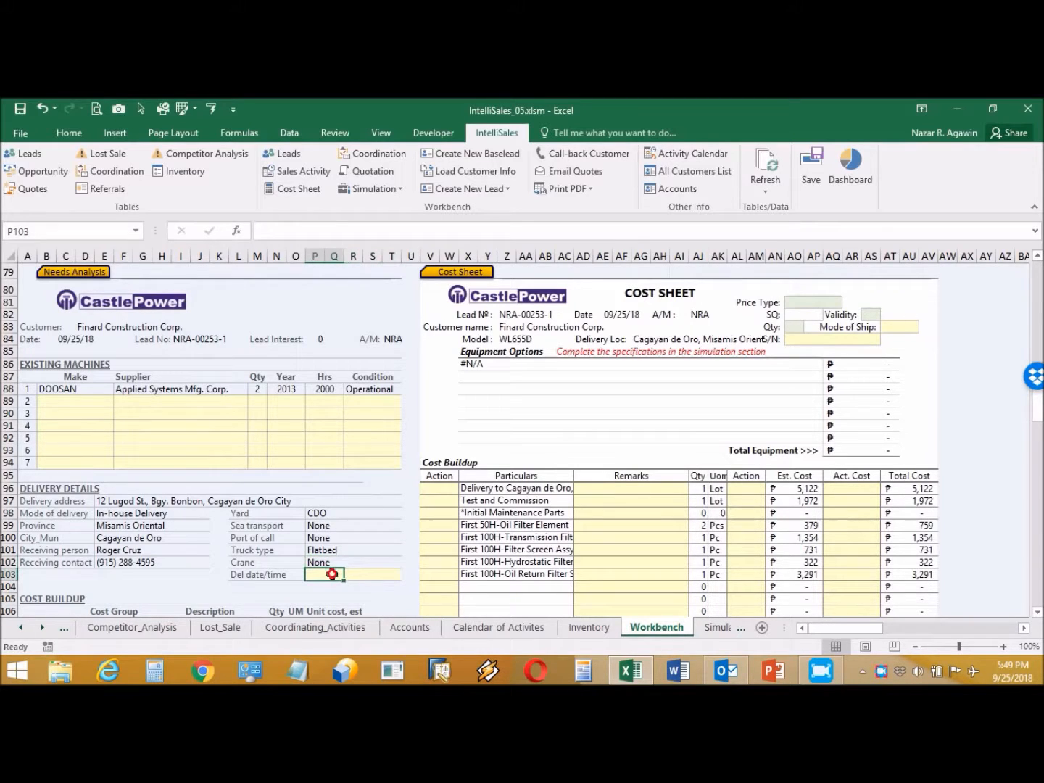
type("10")
type("/01")
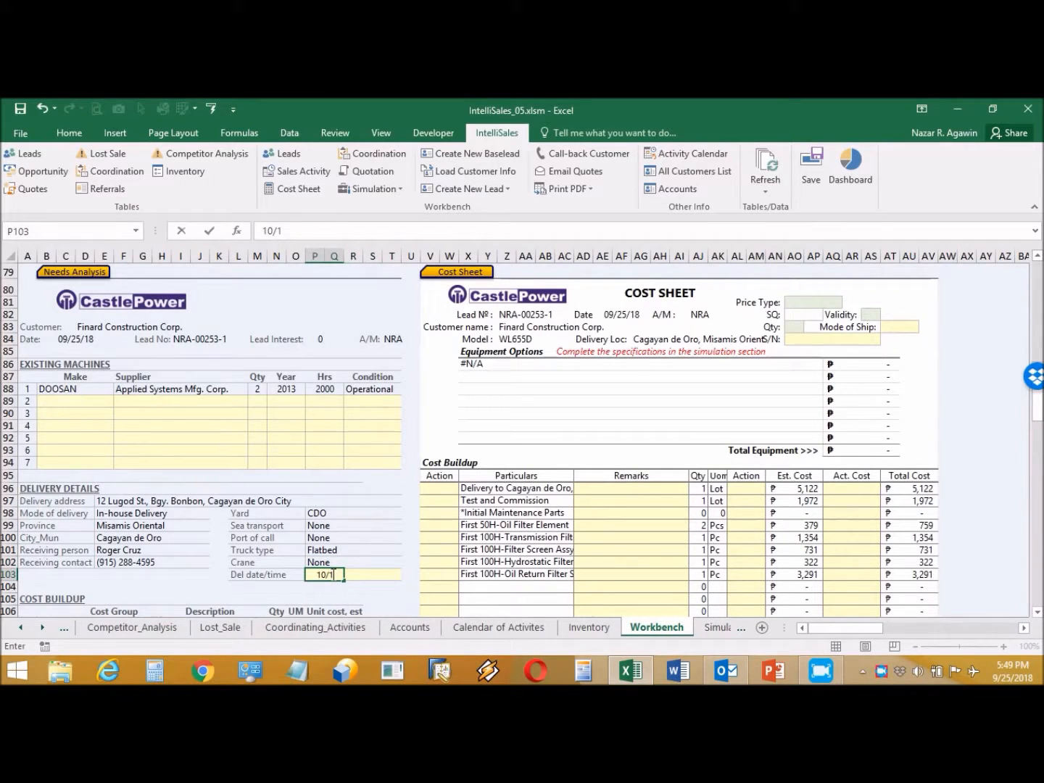
left_click(370, 574)
type("12")
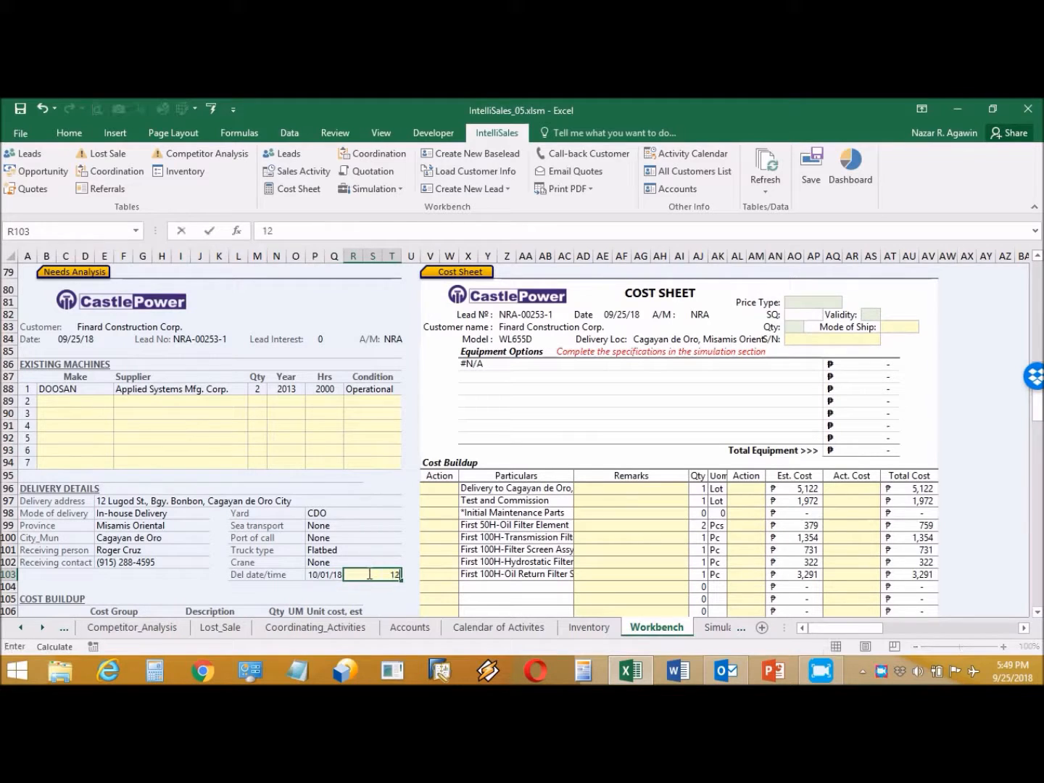
type(" pm")
key("Return")
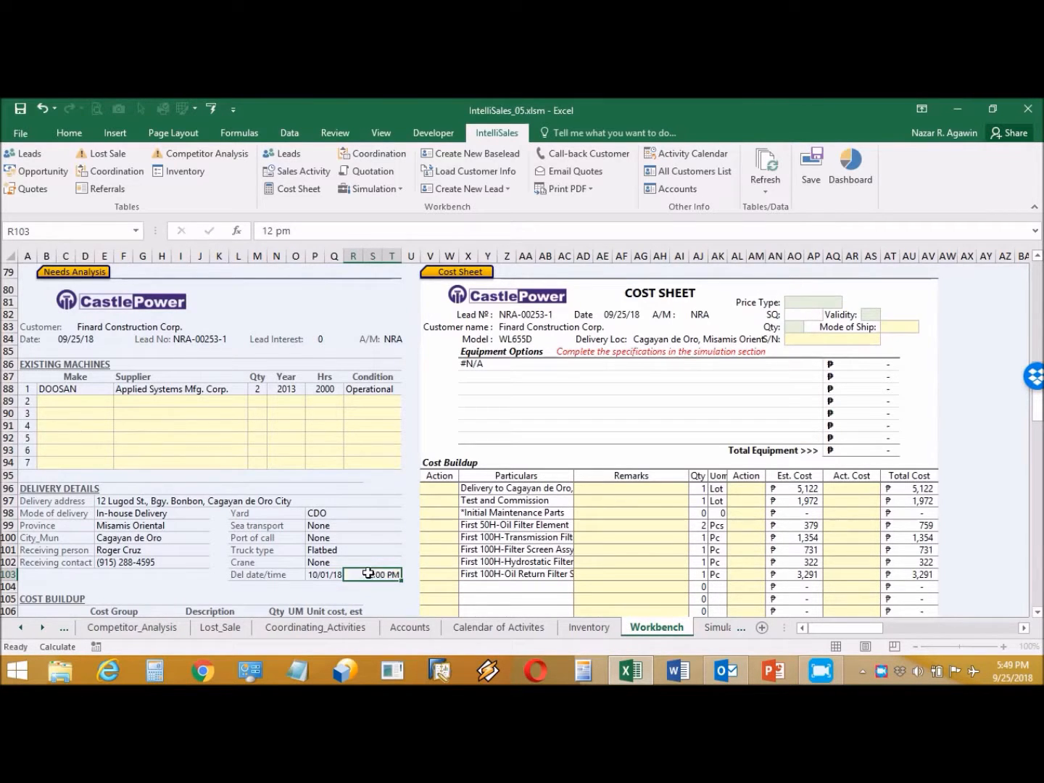
scroll(308, 588, "down", 2)
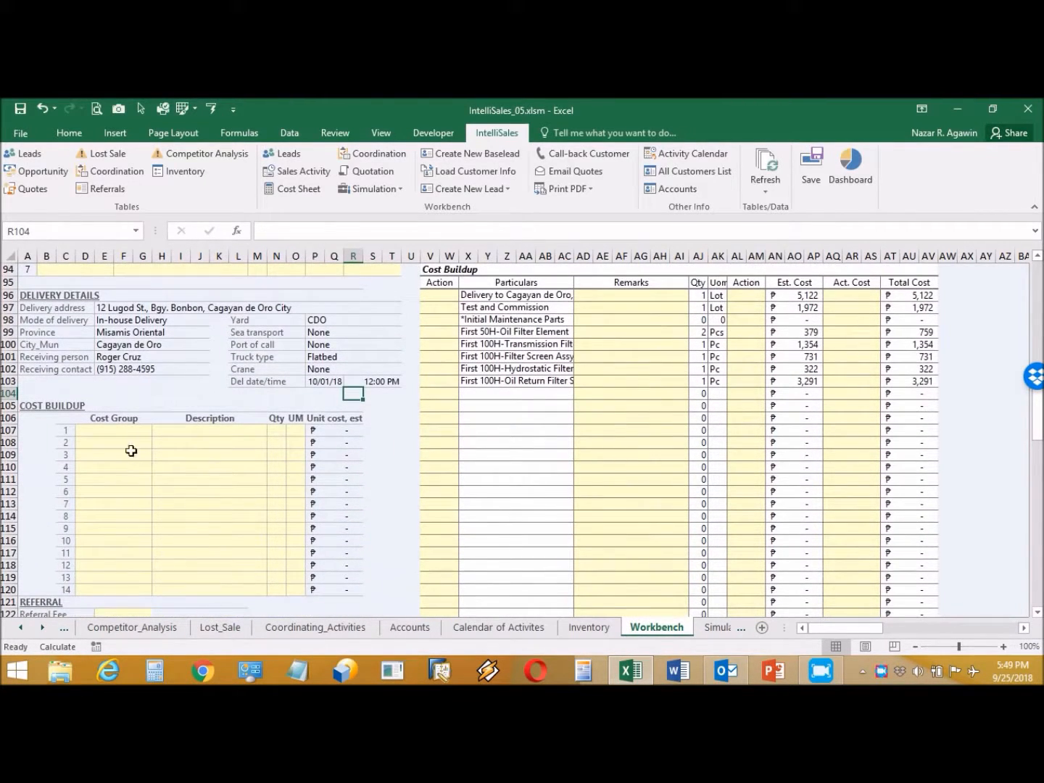
Step: Add the first cost line: Product Support, PMO050, quantity 2, unit Lot
left_click(131, 432)
left_click(157, 430)
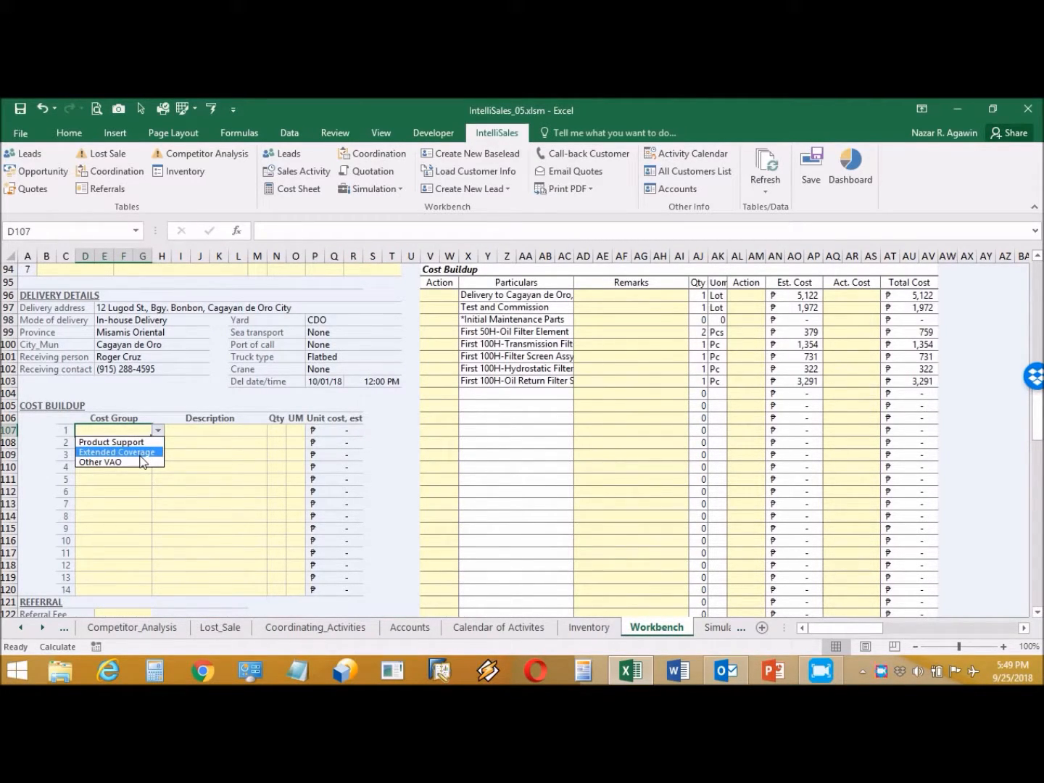
left_click(121, 441)
left_click(234, 431)
left_click(271, 431)
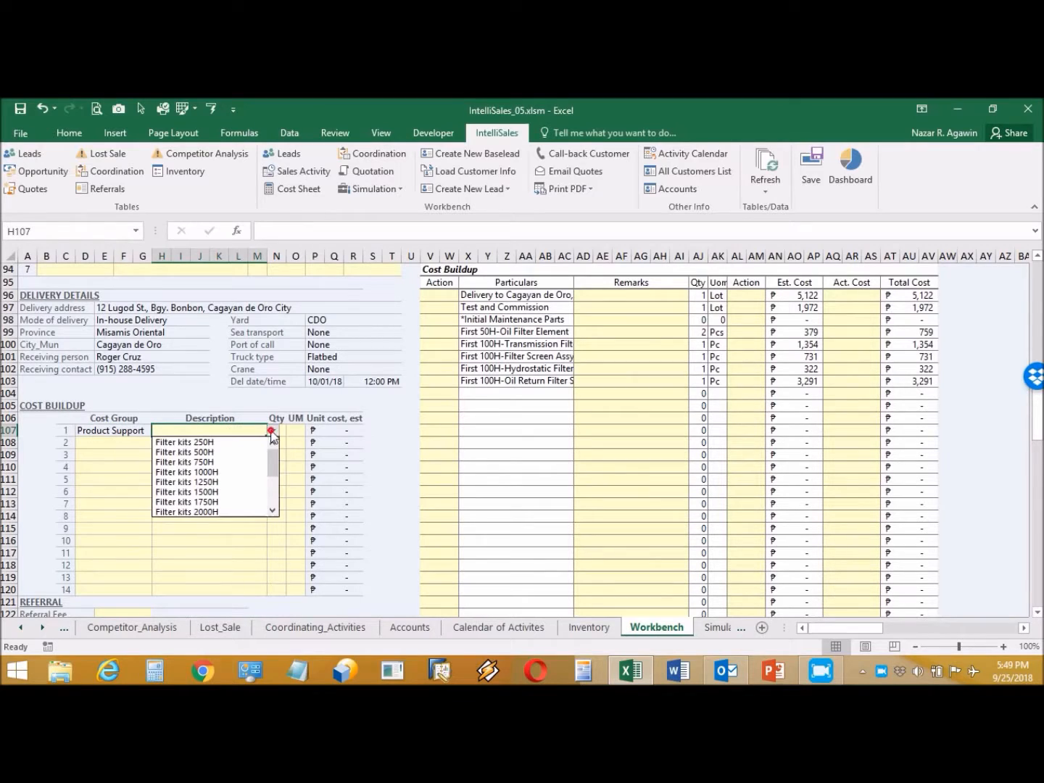
left_click_drag(275, 457, 272, 490)
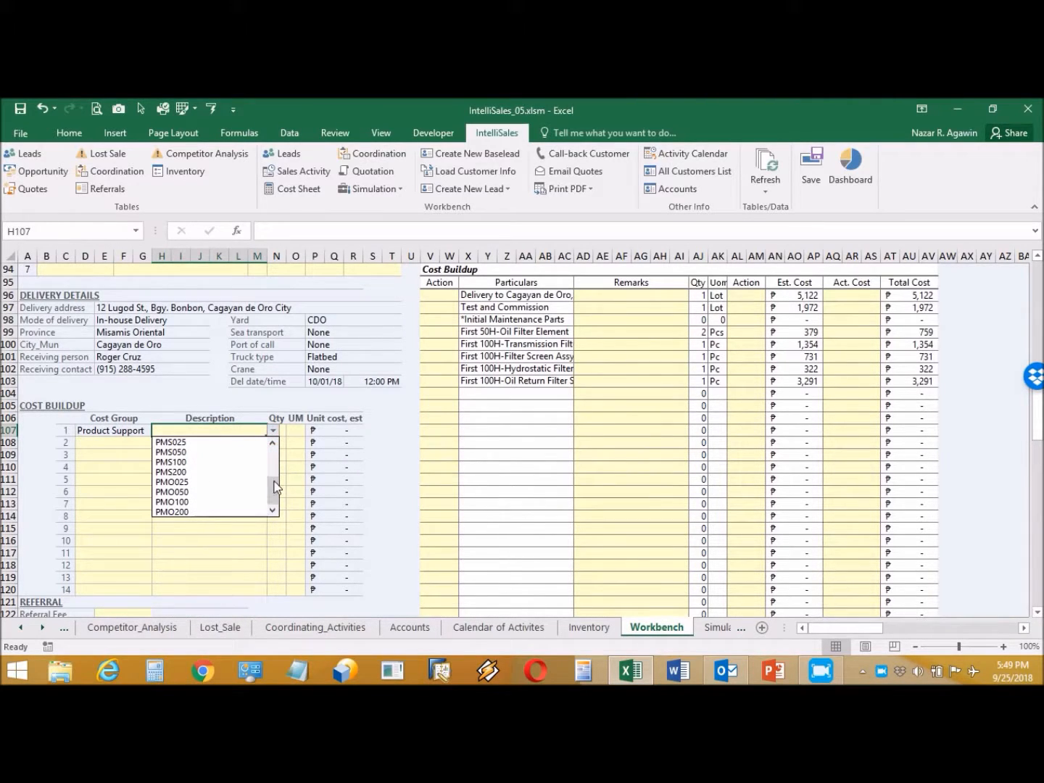
left_click(201, 493)
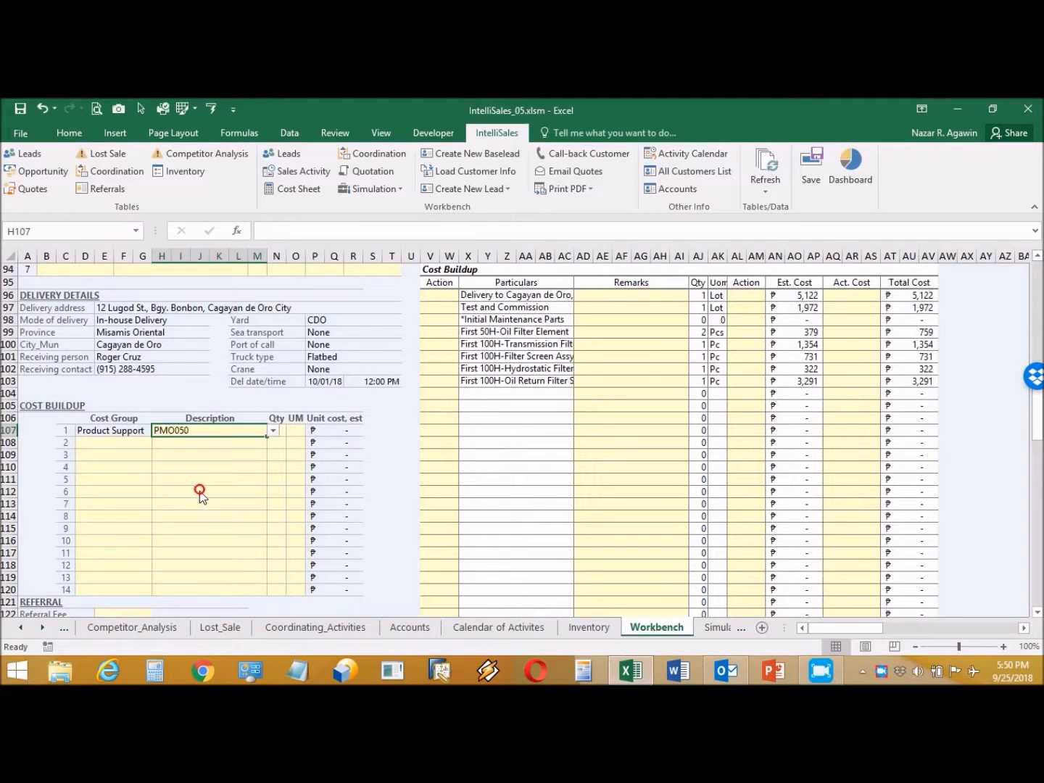
left_click(279, 434)
type("2")
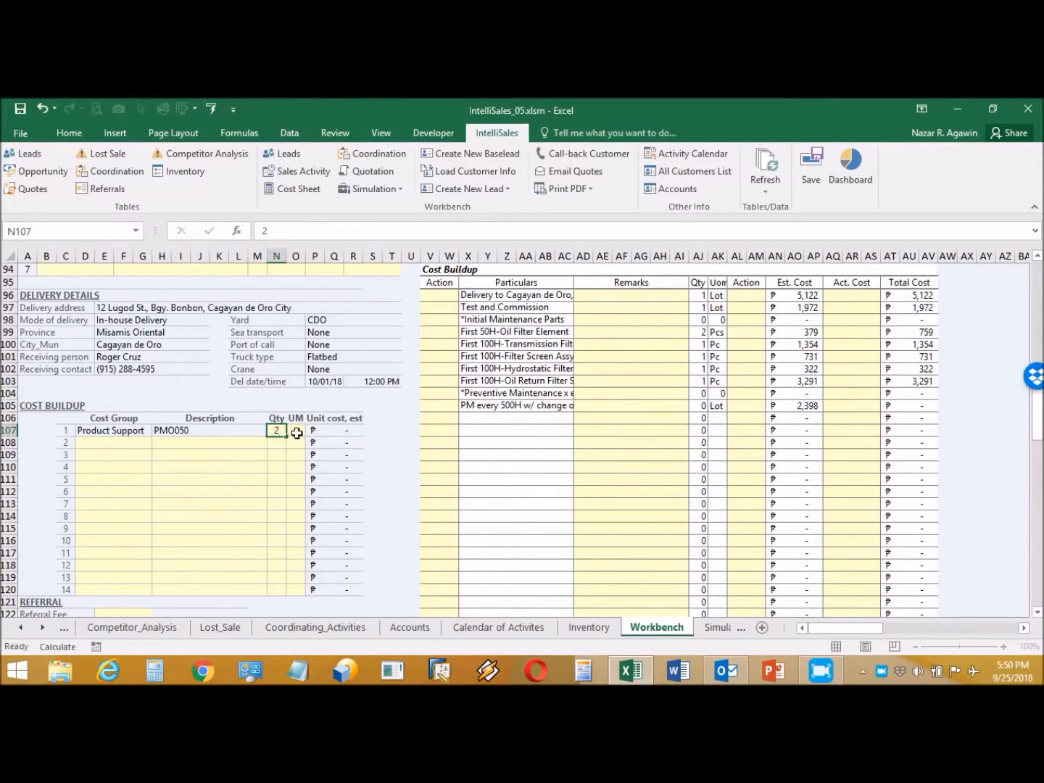
left_click(294, 435)
left_click(314, 431)
left_click(303, 441)
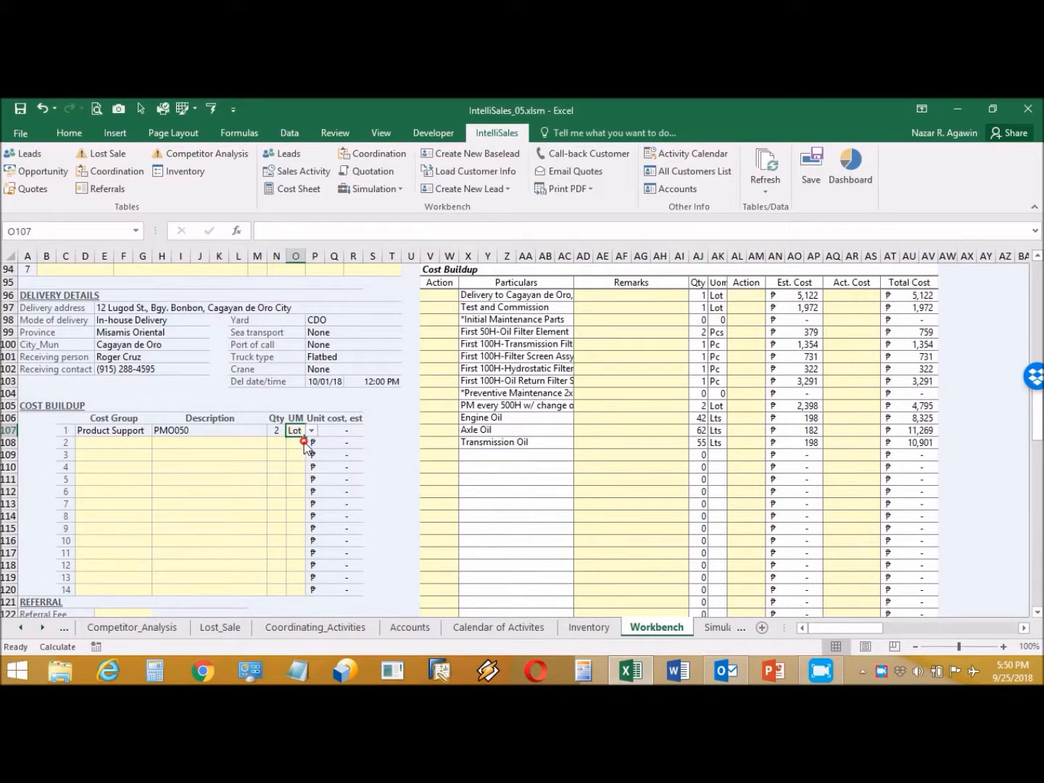
Step: Add the second line: Product Support, Filter kits 500H, quantity 1, unit Lot
left_click(125, 441)
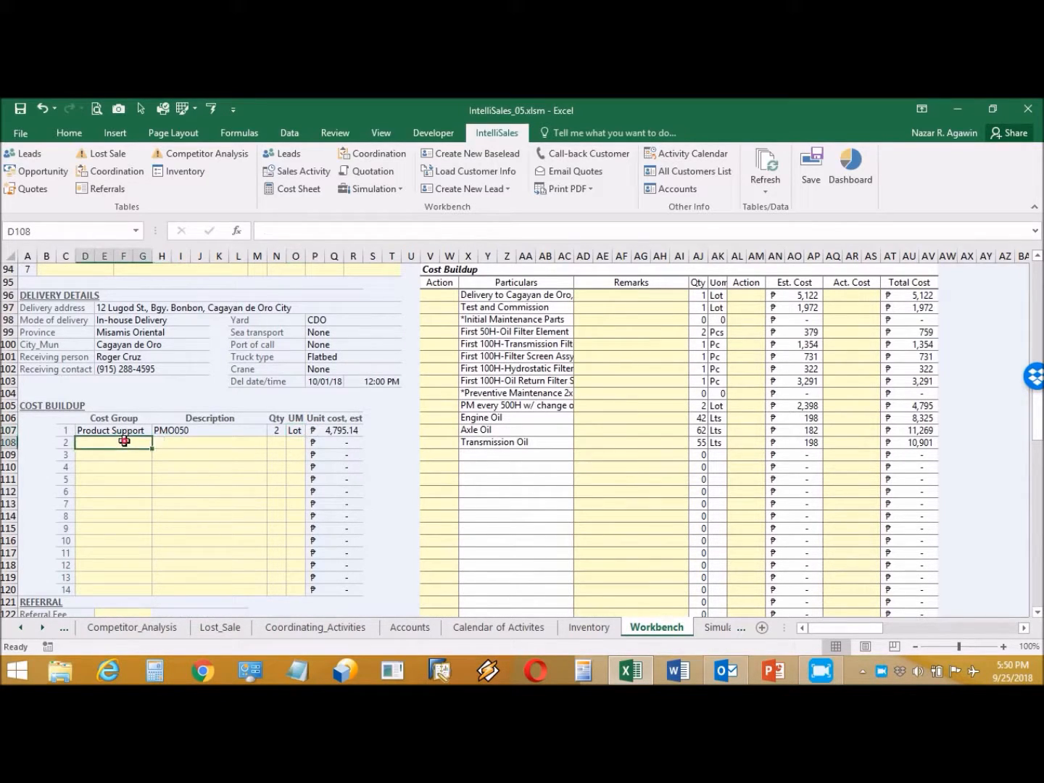
left_click(160, 439)
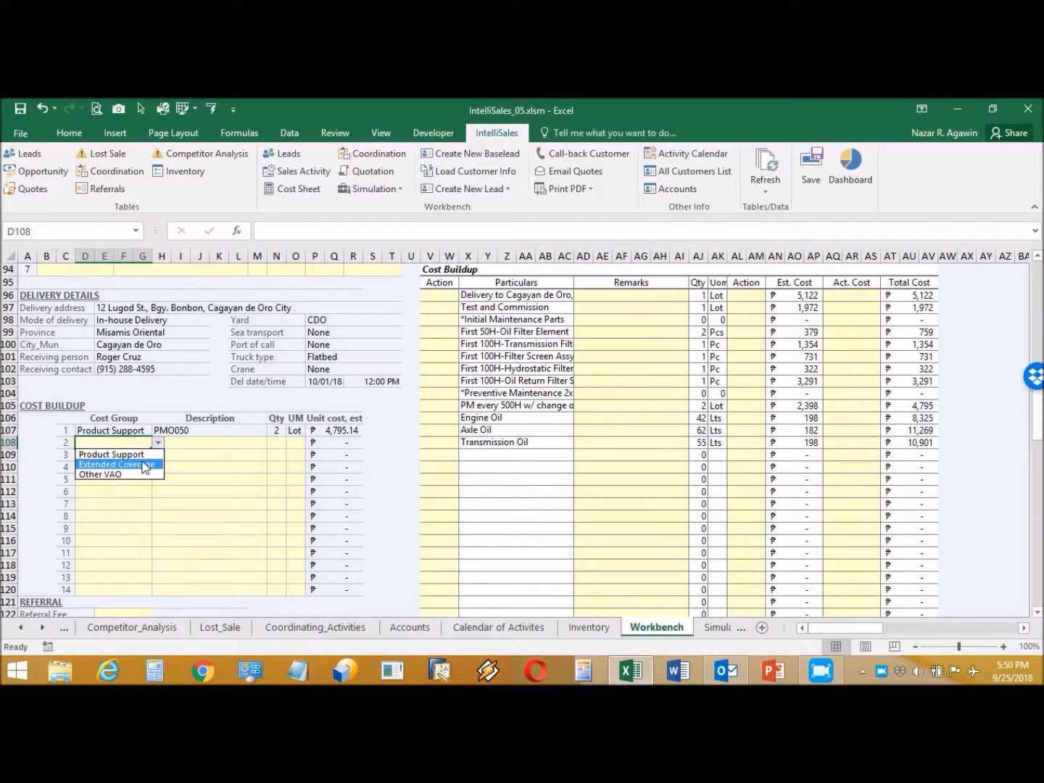
left_click(110, 454)
left_click(245, 441)
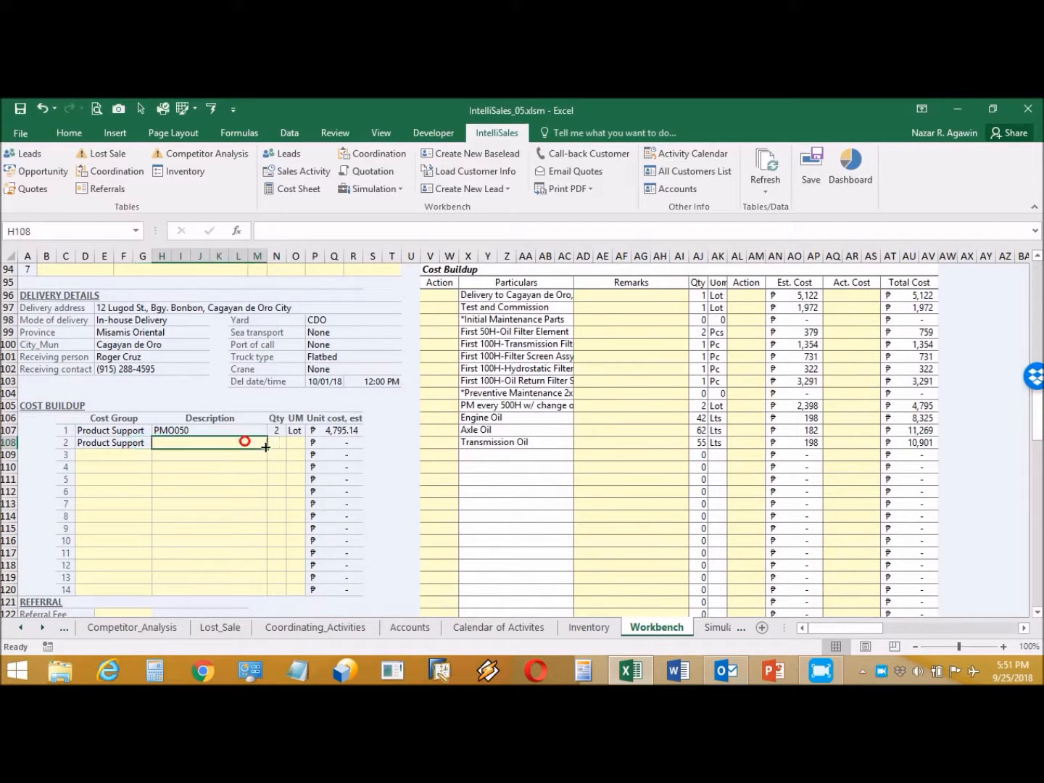
left_click(273, 442)
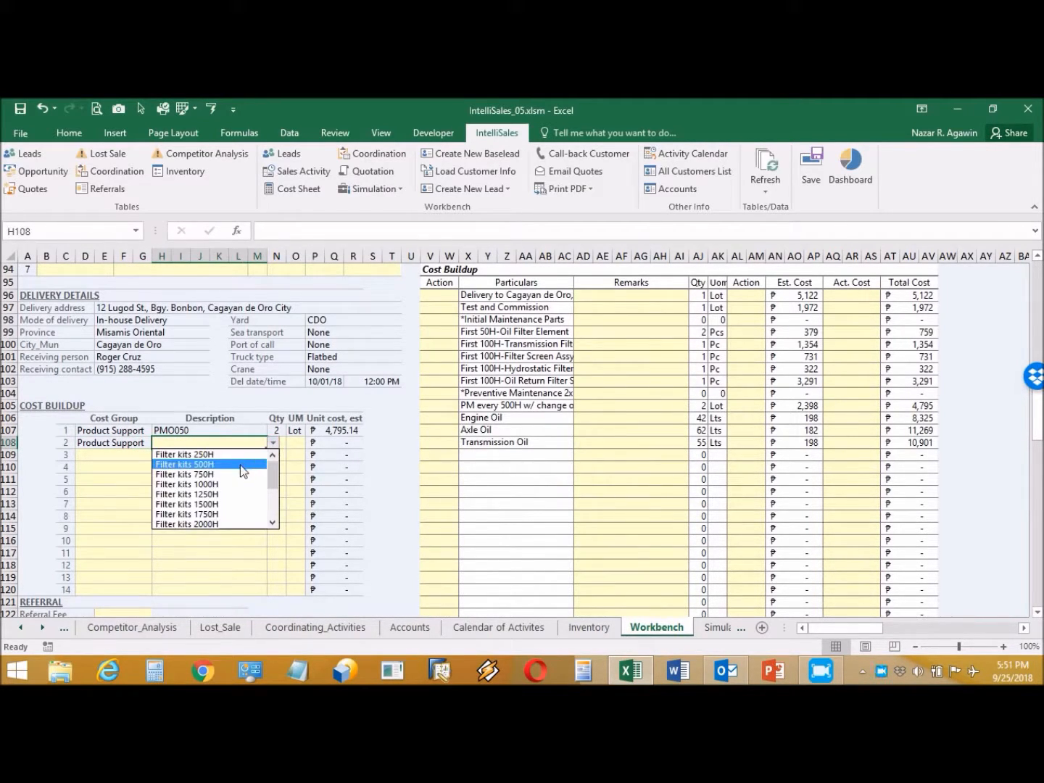
left_click(243, 465)
left_click(279, 444)
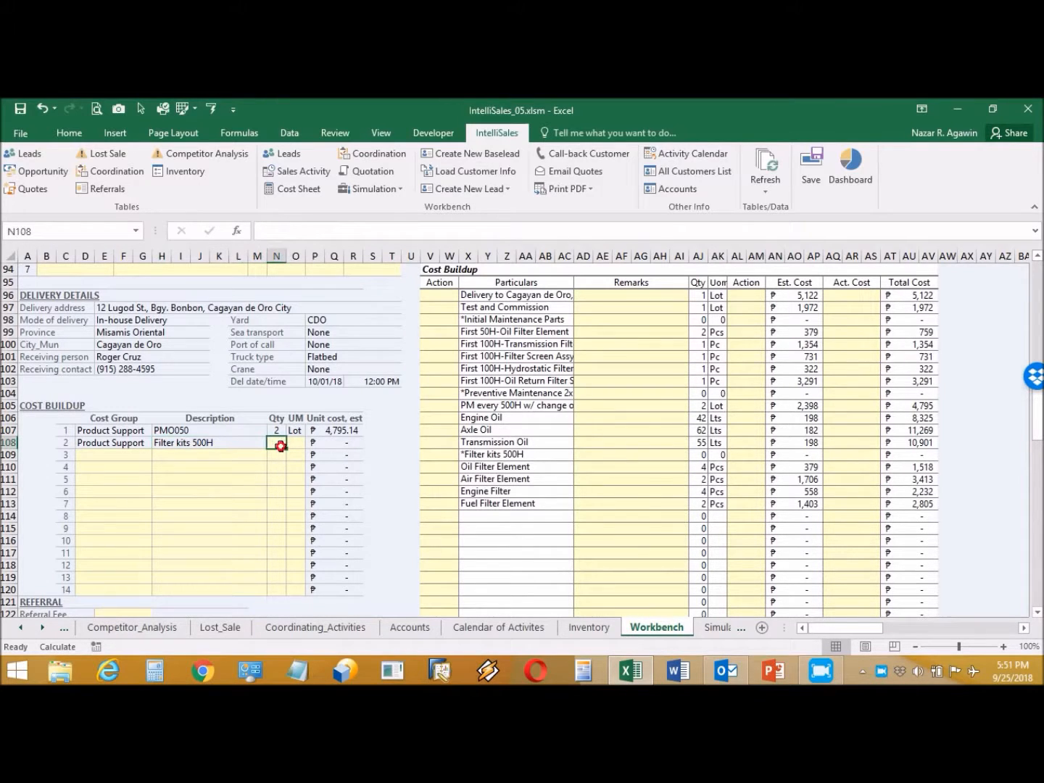
type("1")
left_click(297, 443)
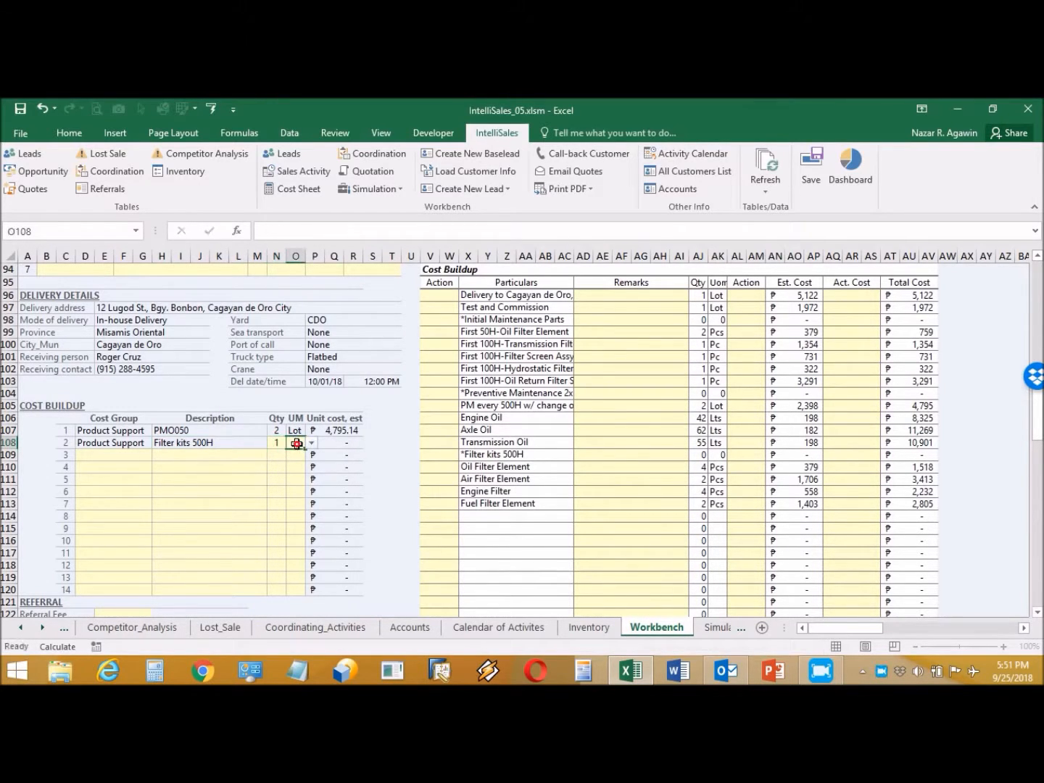
left_click(312, 443)
left_click(297, 454)
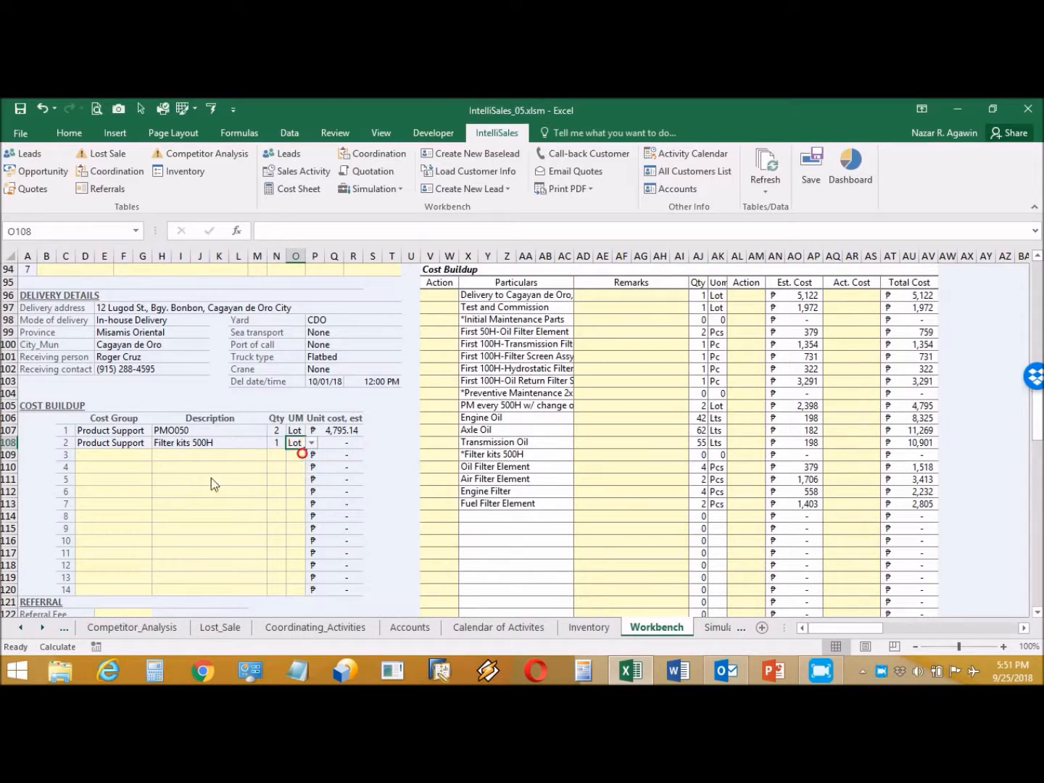
Step: Add the third line: Other VAO, Representation, quantity 1, unit Lot
left_click(133, 453)
left_click(159, 453)
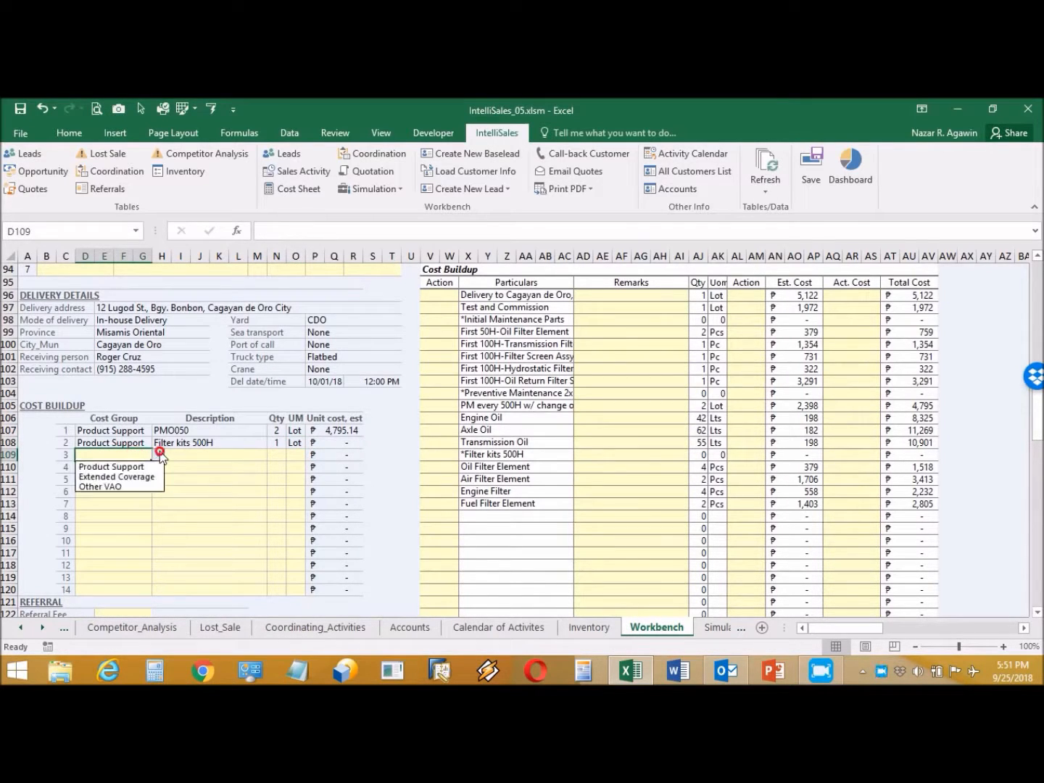
left_click(129, 485)
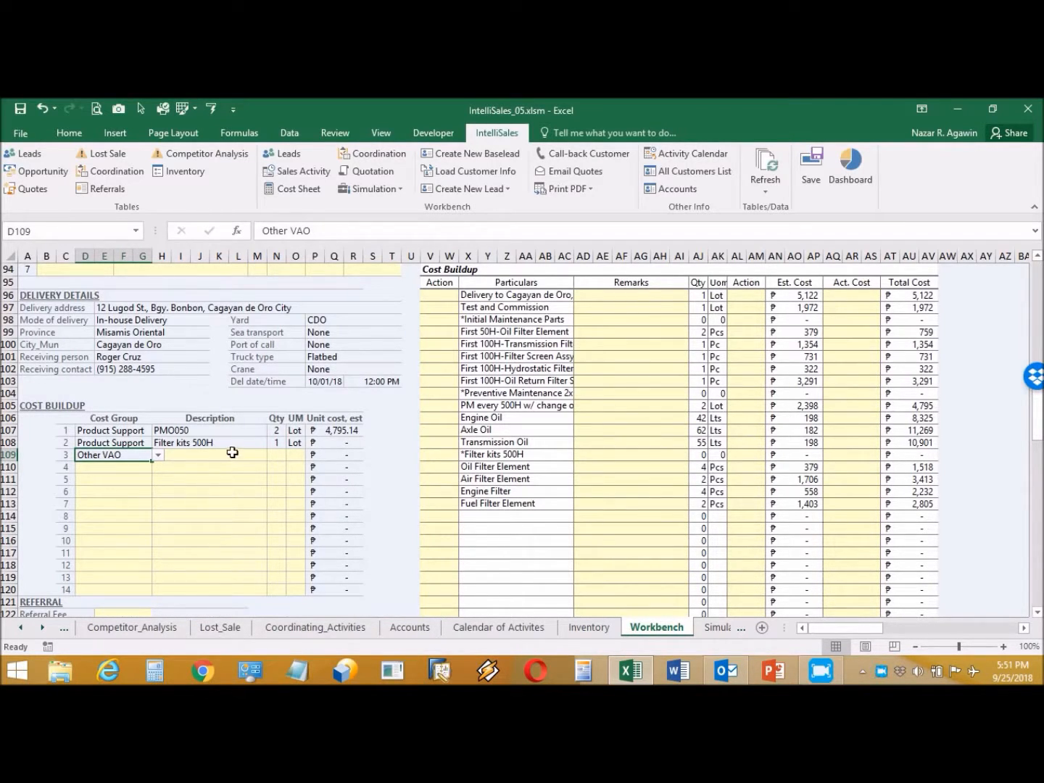
left_click(232, 454)
left_click(274, 454)
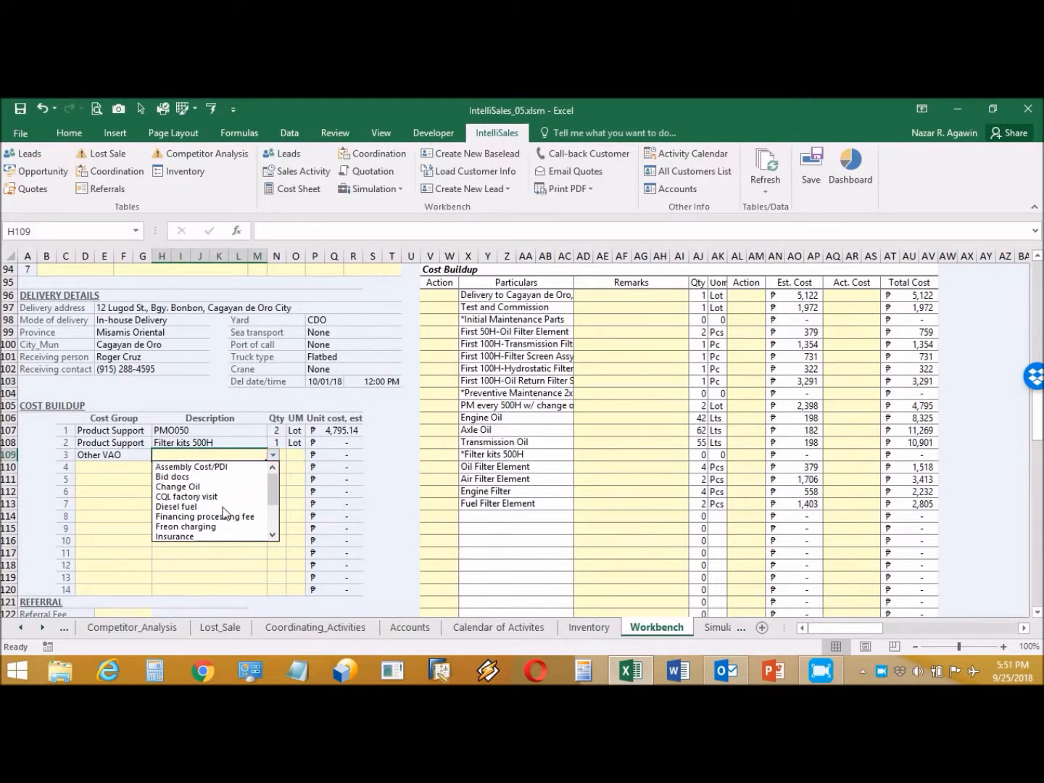
left_click_drag(273, 488, 274, 519)
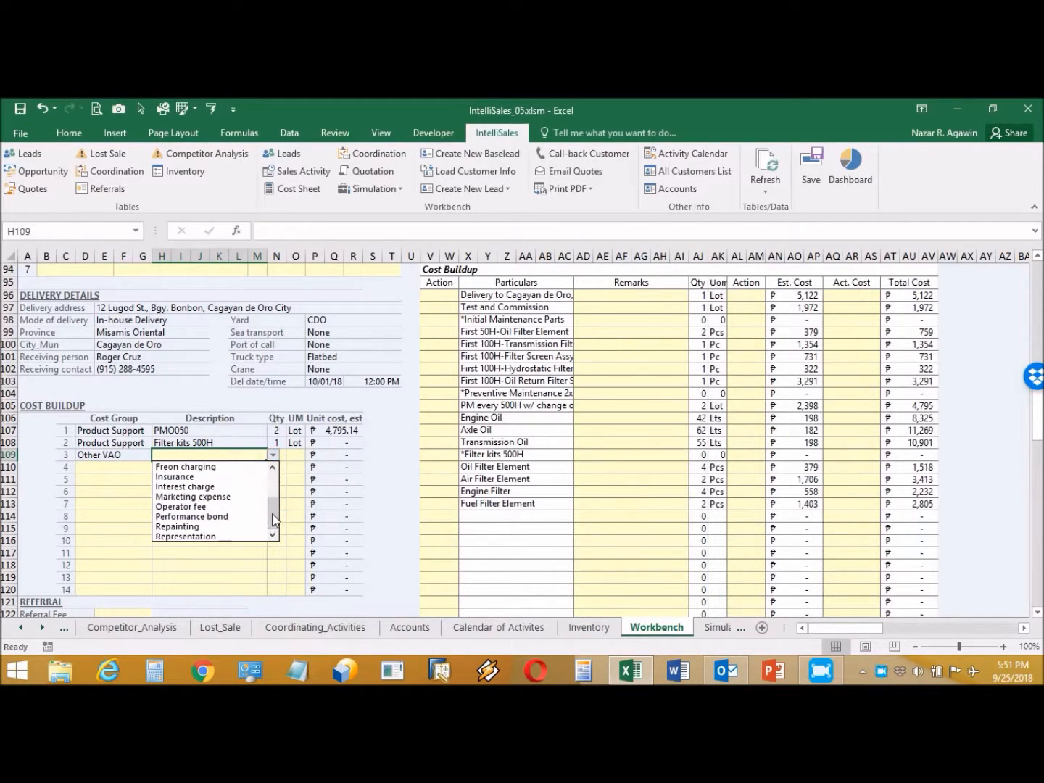
left_click(232, 534)
left_click(277, 454)
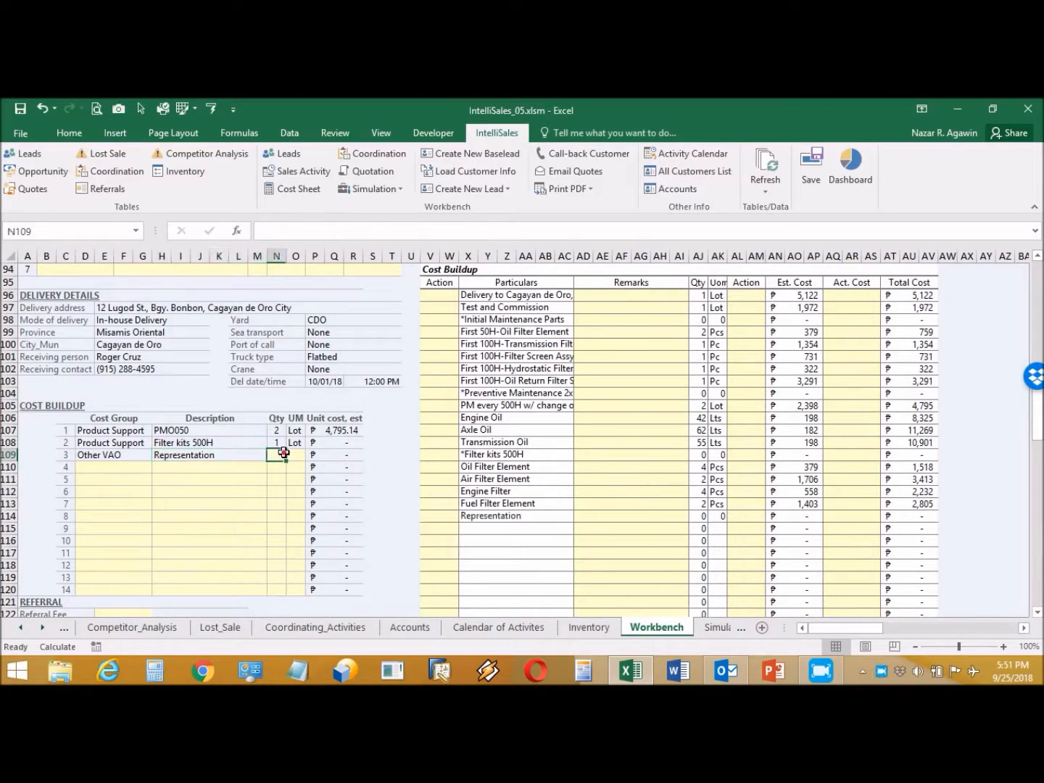
type("1")
left_click(302, 454)
left_click(309, 455)
left_click(303, 466)
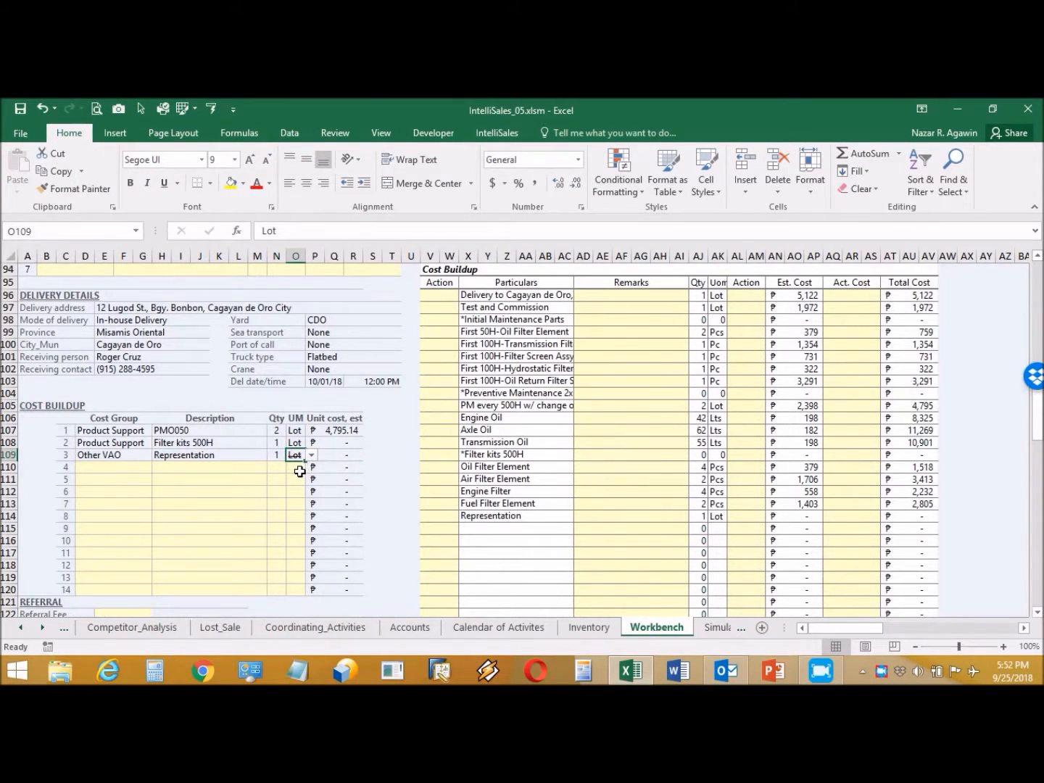
scroll(300, 473, "down", 3)
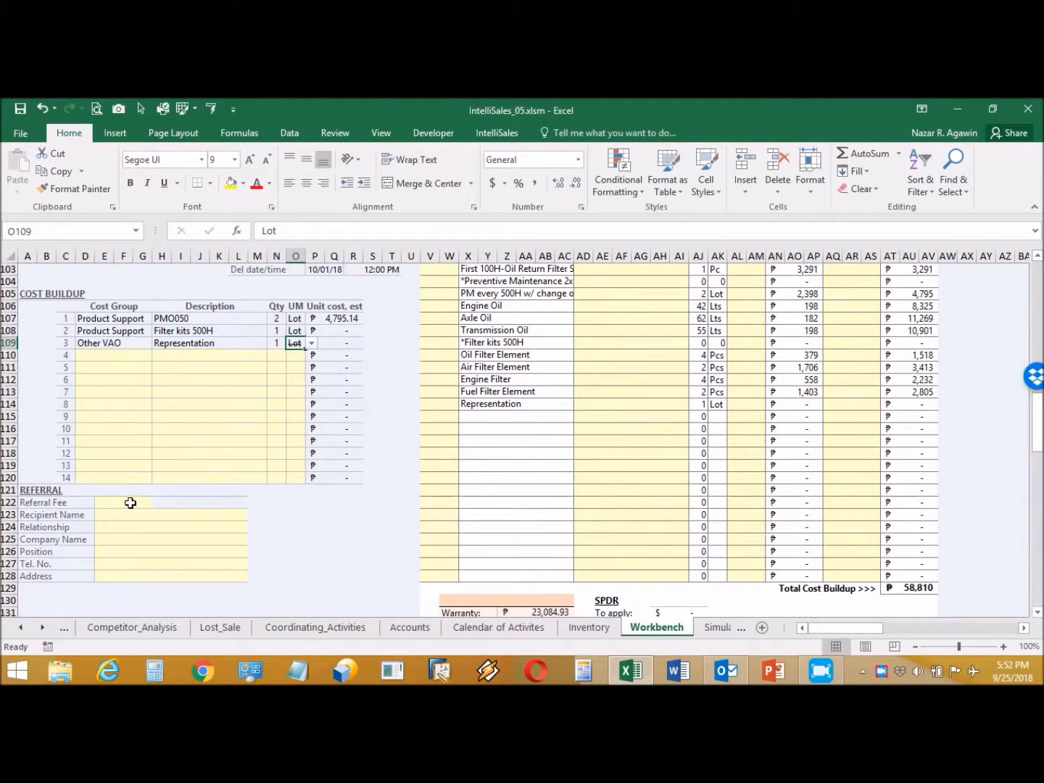
Step: Enter a 50000 referral fee, the recipient's name, and relationship Free lancer
left_click(131, 504)
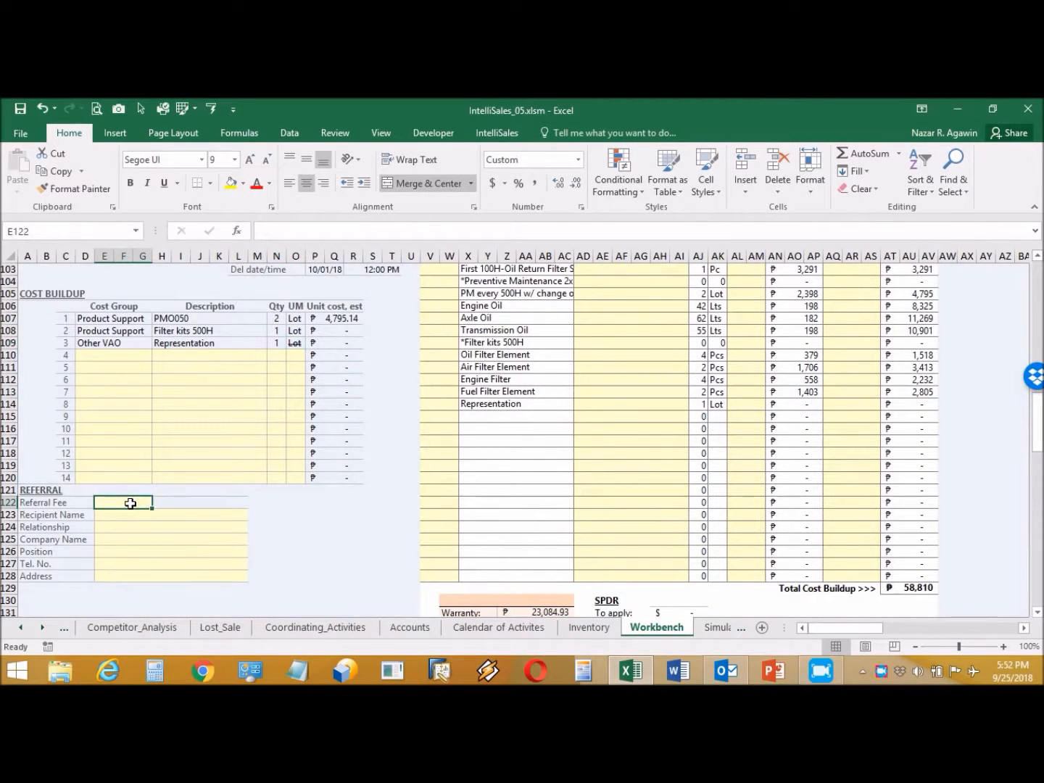
type("50000")
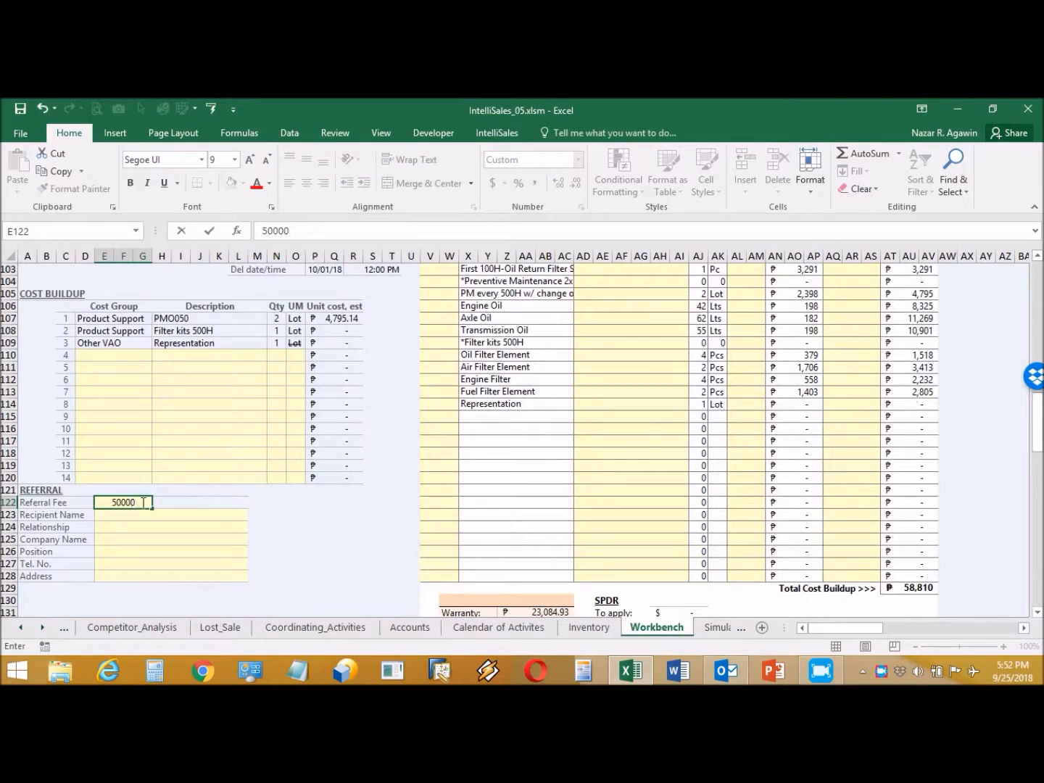
left_click(128, 514)
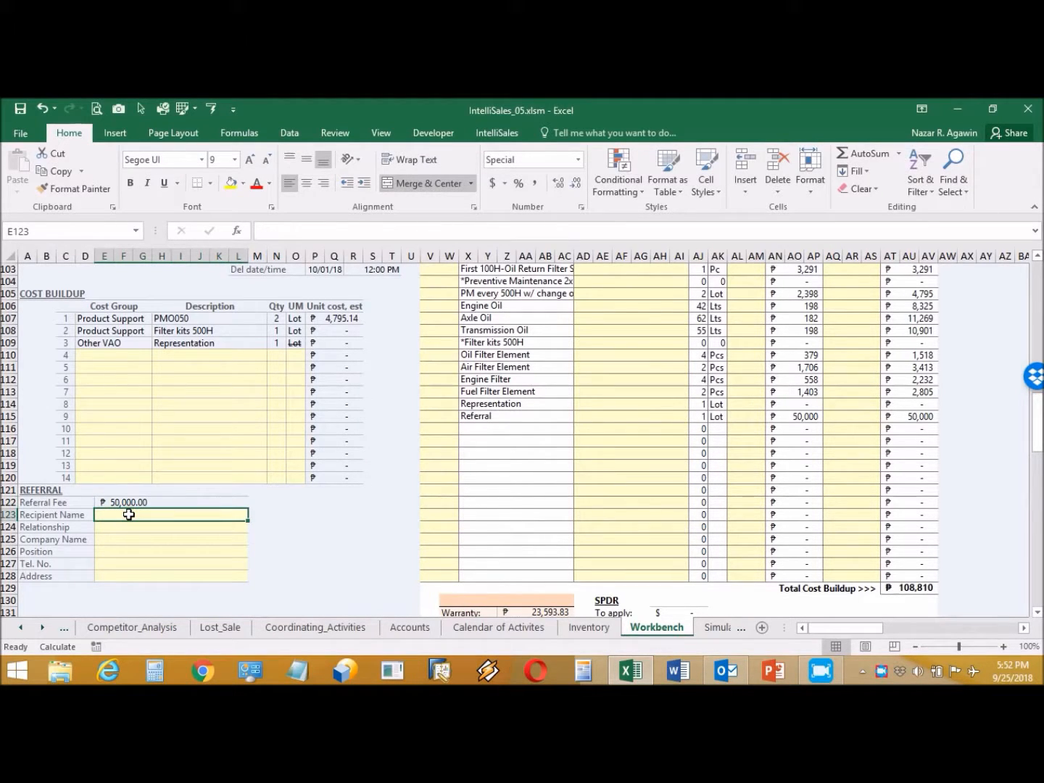
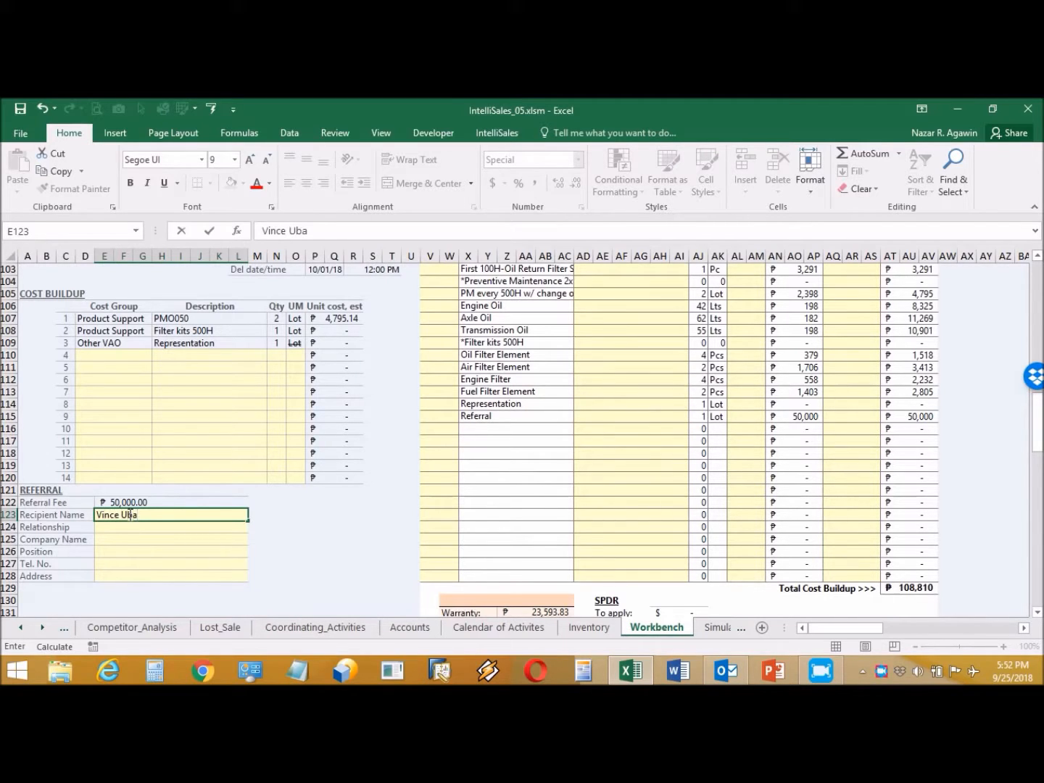
key("Return")
type("Free lancer")
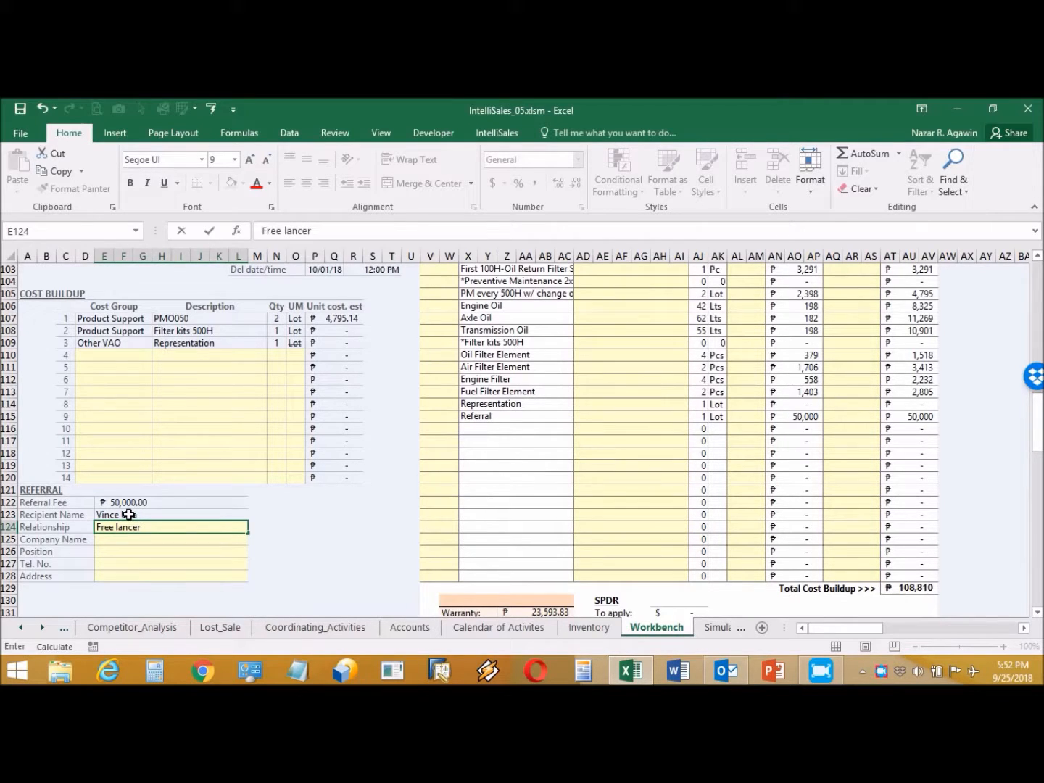
key("Return")
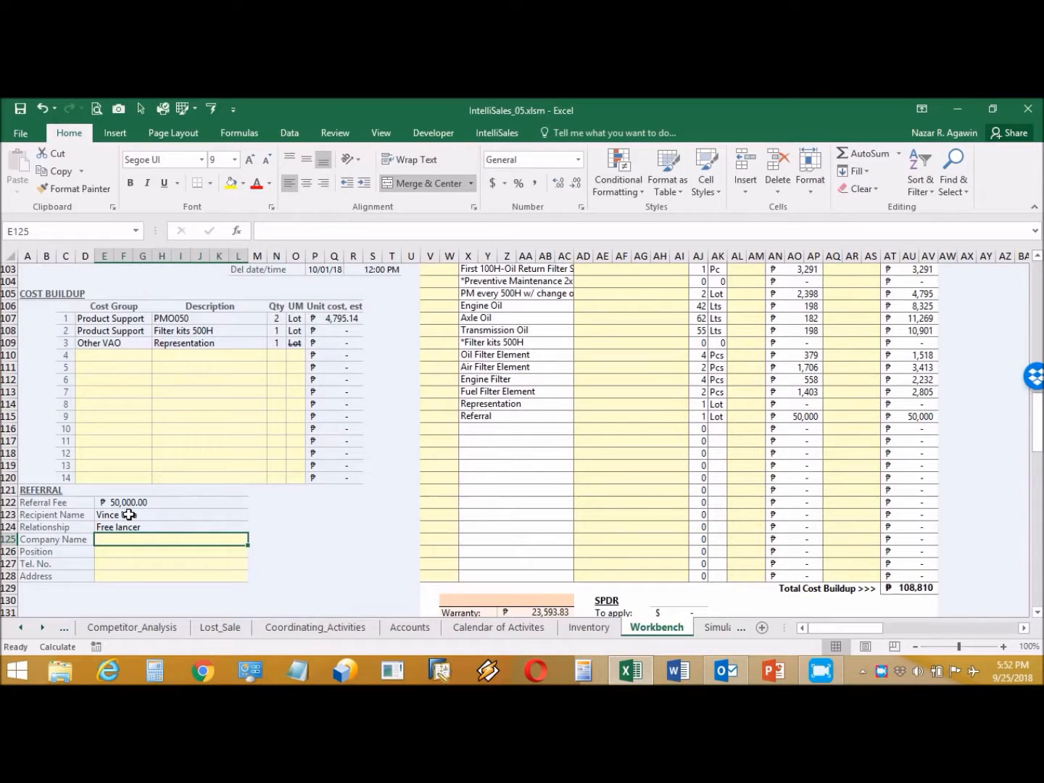
Step: Enter company None, position Independent salesman, the telephone number, and begin the address
type("None")
key("Return")
type("Independent salesman")
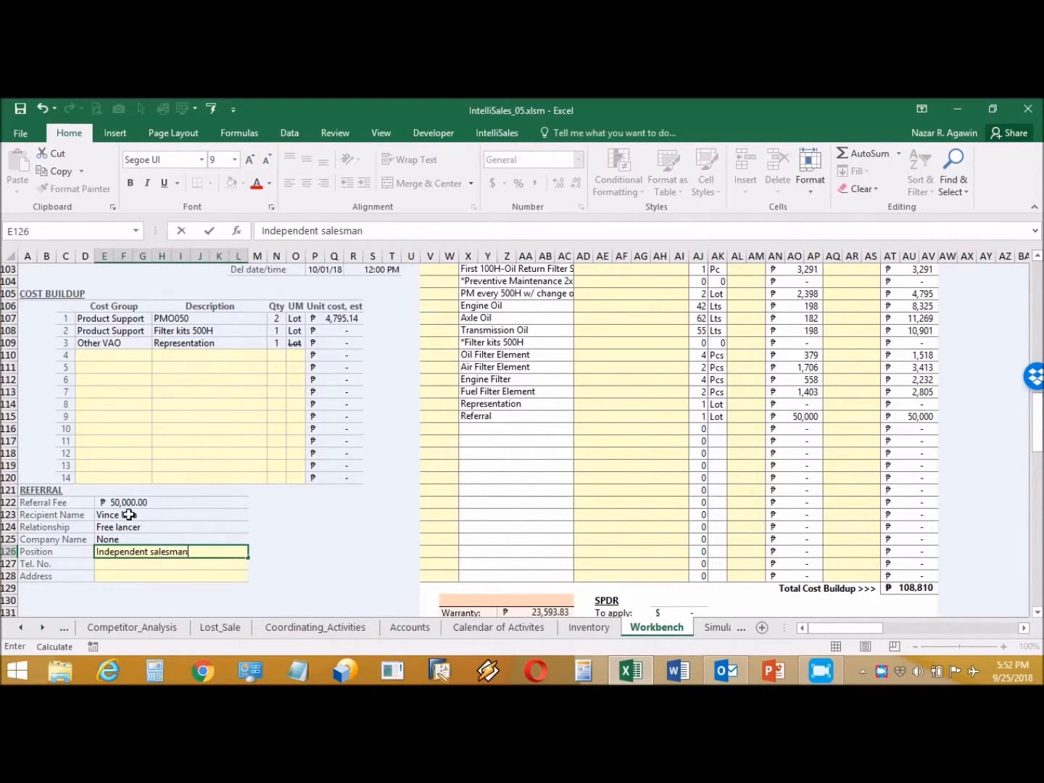
key("Return")
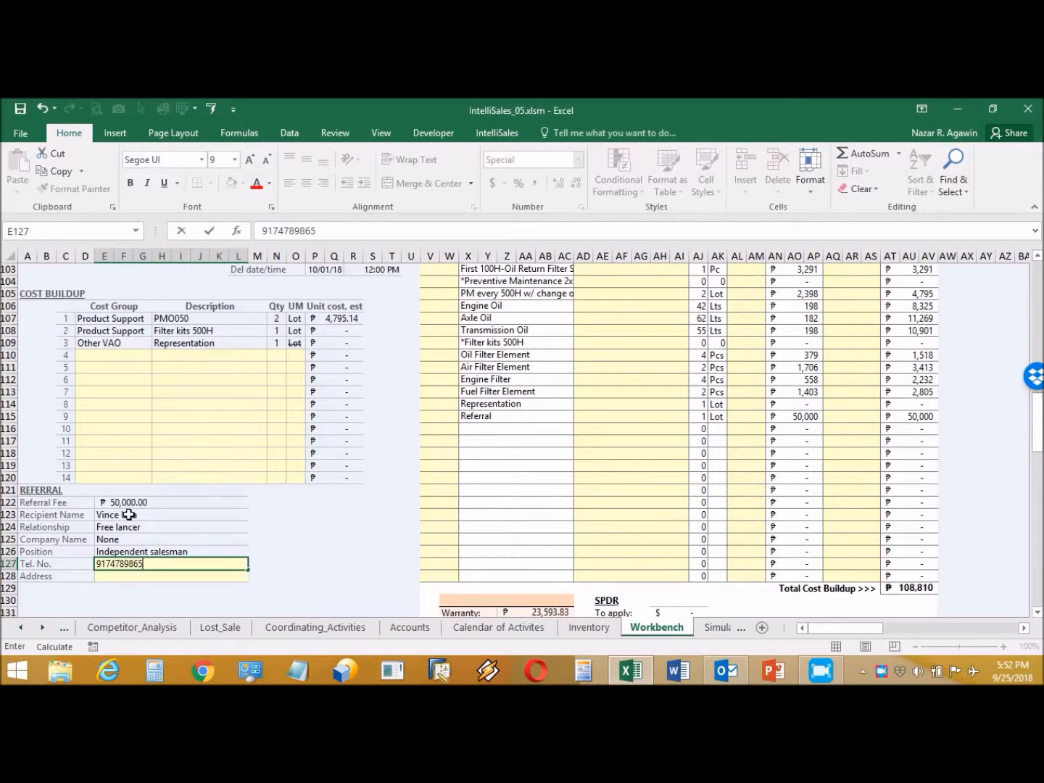
key("Return")
type("52")
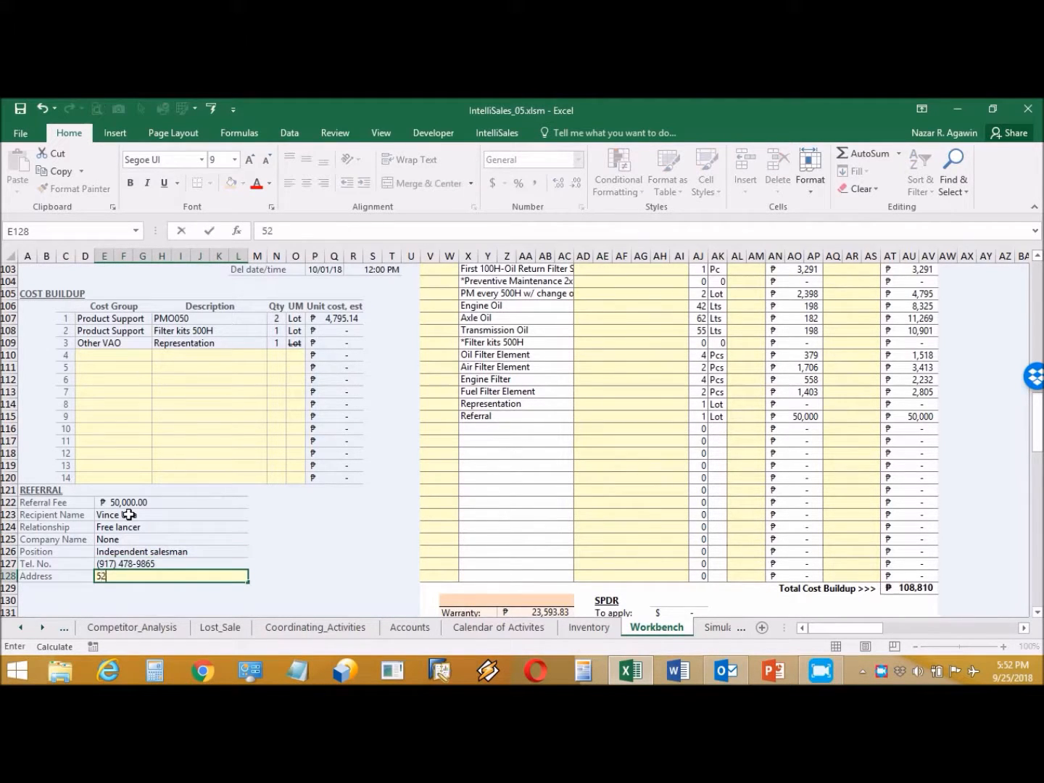
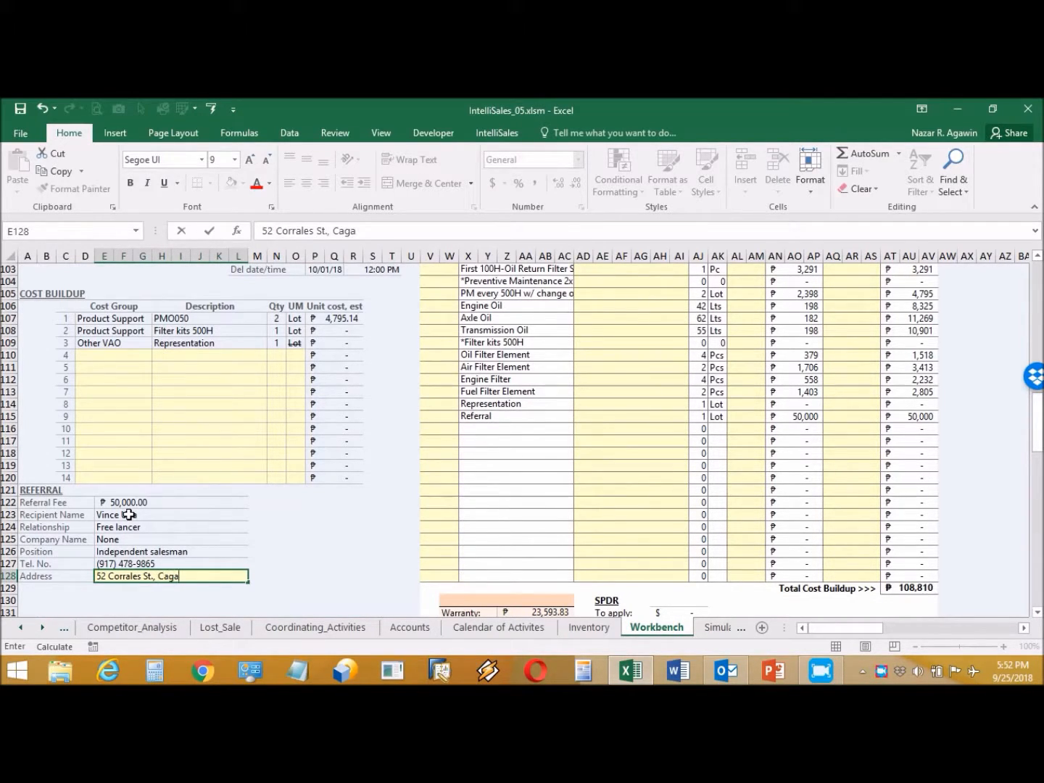
Step: Finish the referral recipient's address in E128 with the full city name and commit it
type("de Oro City")
key("Return")
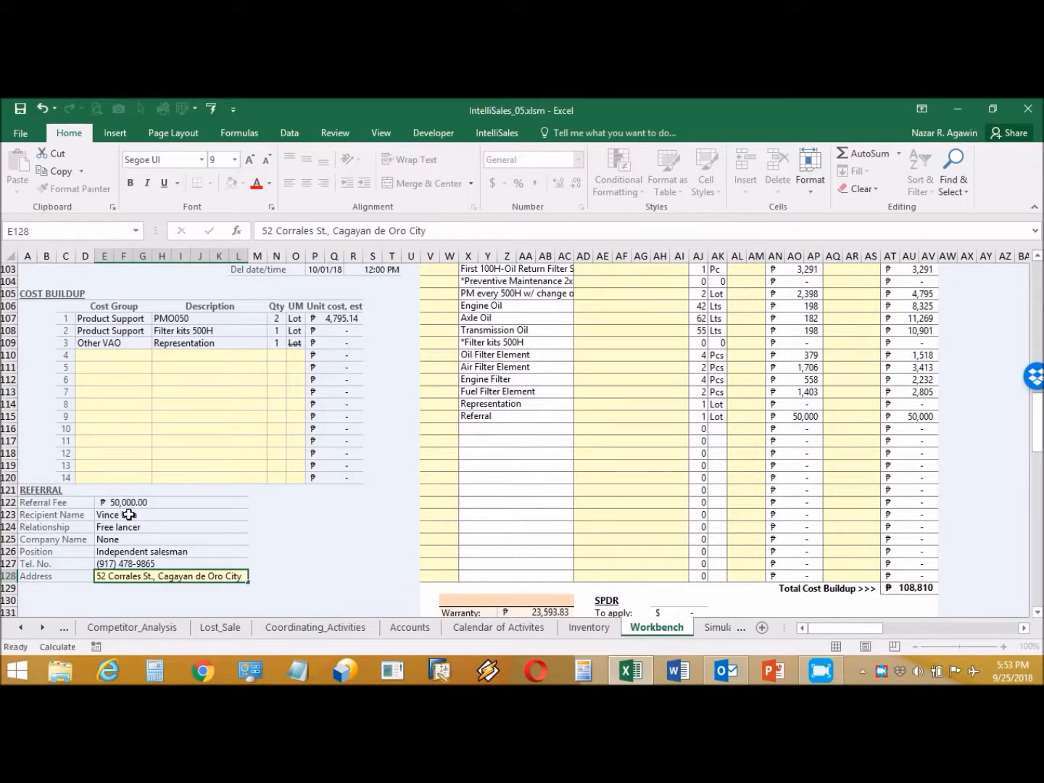
key("ctrl+i")
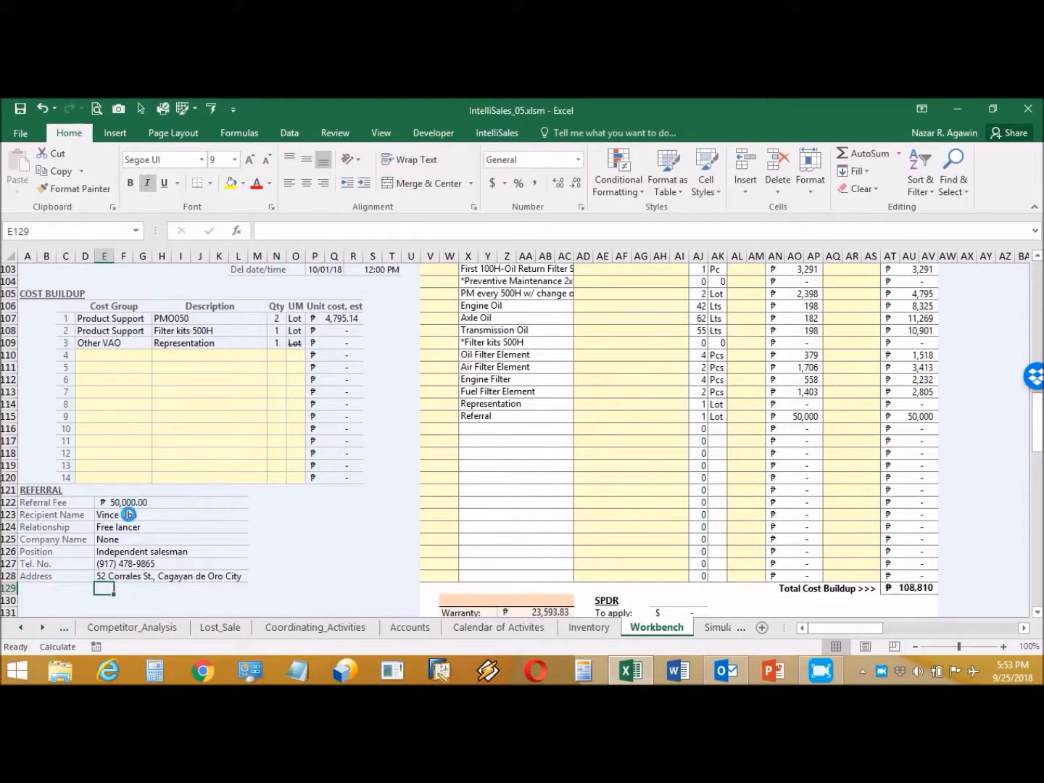
Step: Open the WL wheel loader simulation from the IntelliSales Simulation menu
scroll(192, 508, "up", 6)
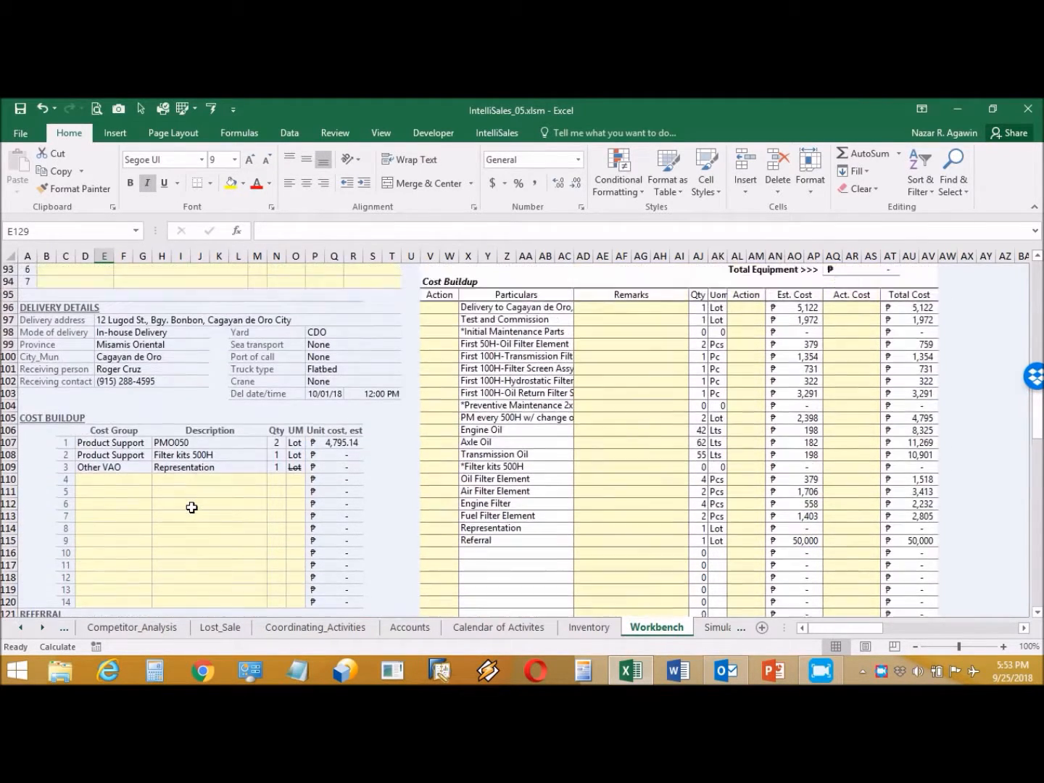
scroll(192, 508, "up", 2)
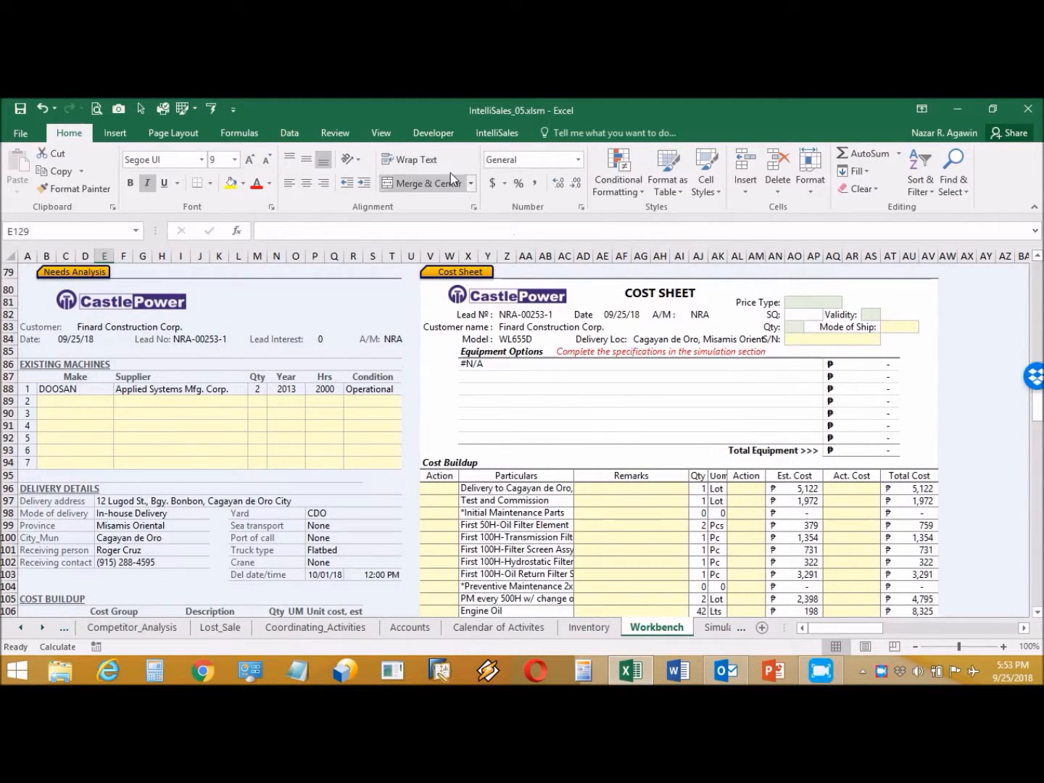
left_click(471, 134)
left_click(382, 187)
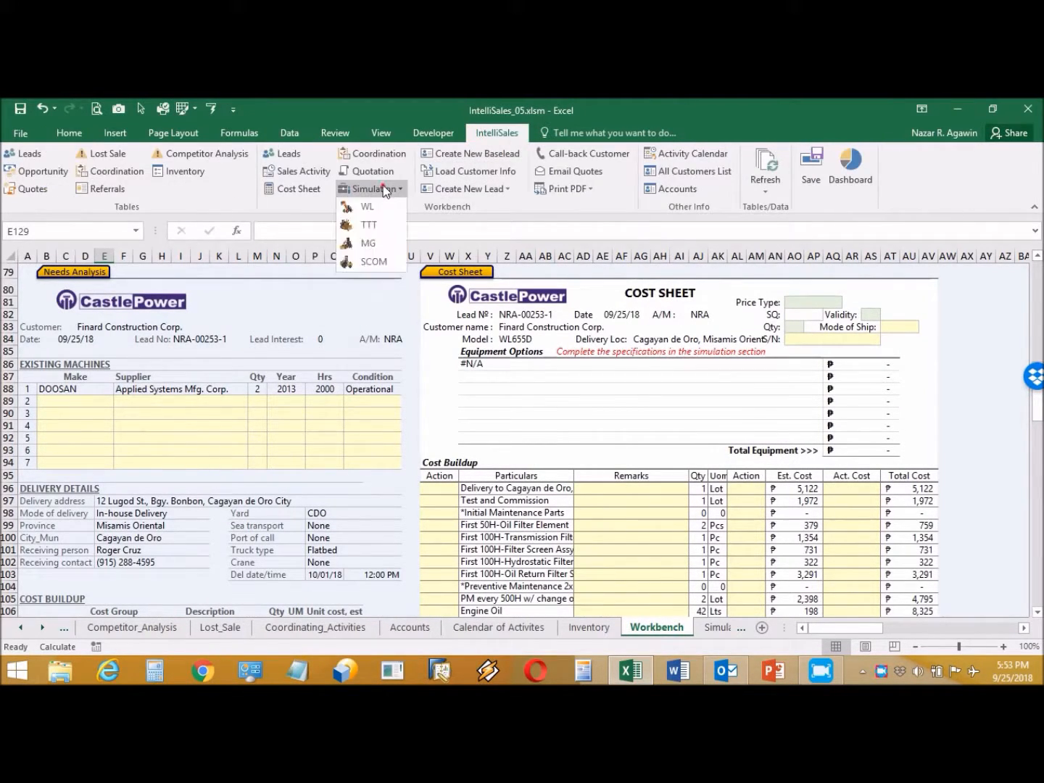
left_click(369, 209)
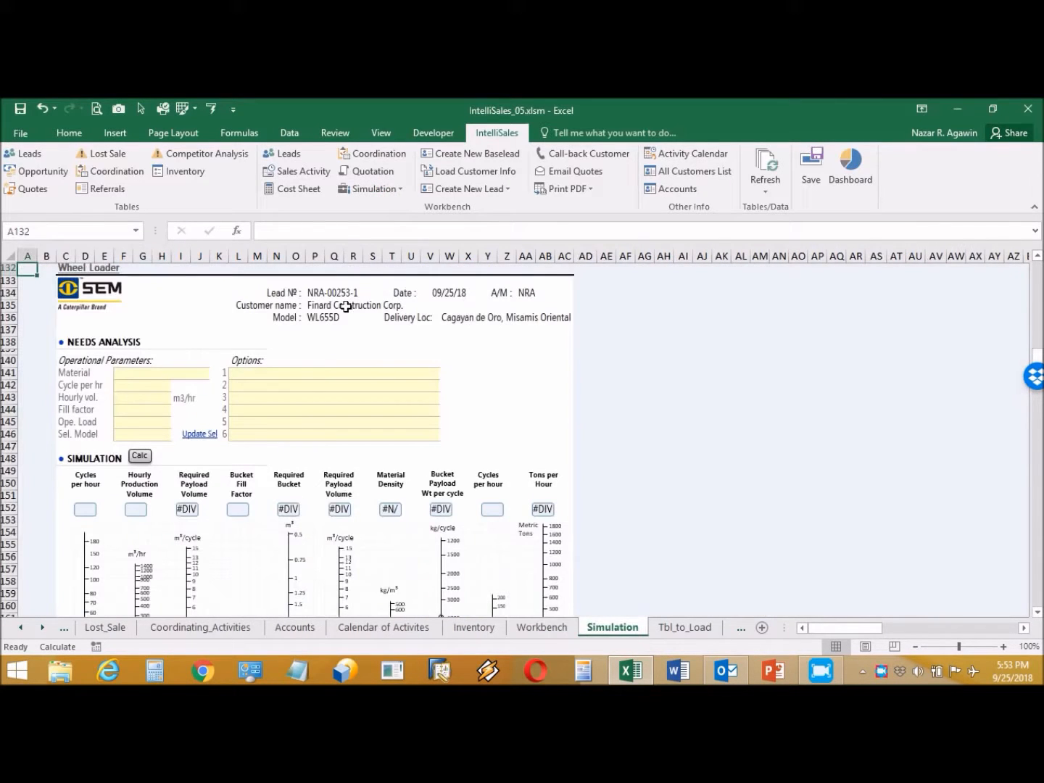
Step: Set the simulation material to Earth, dry
left_click(180, 374)
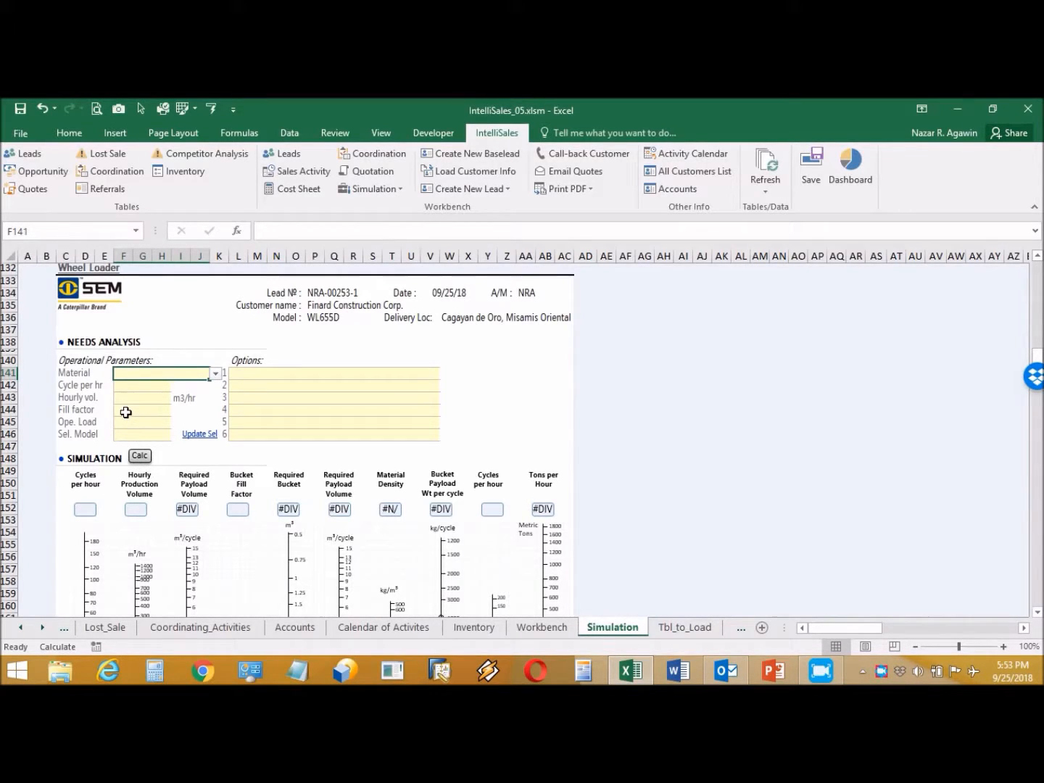
left_click(215, 373)
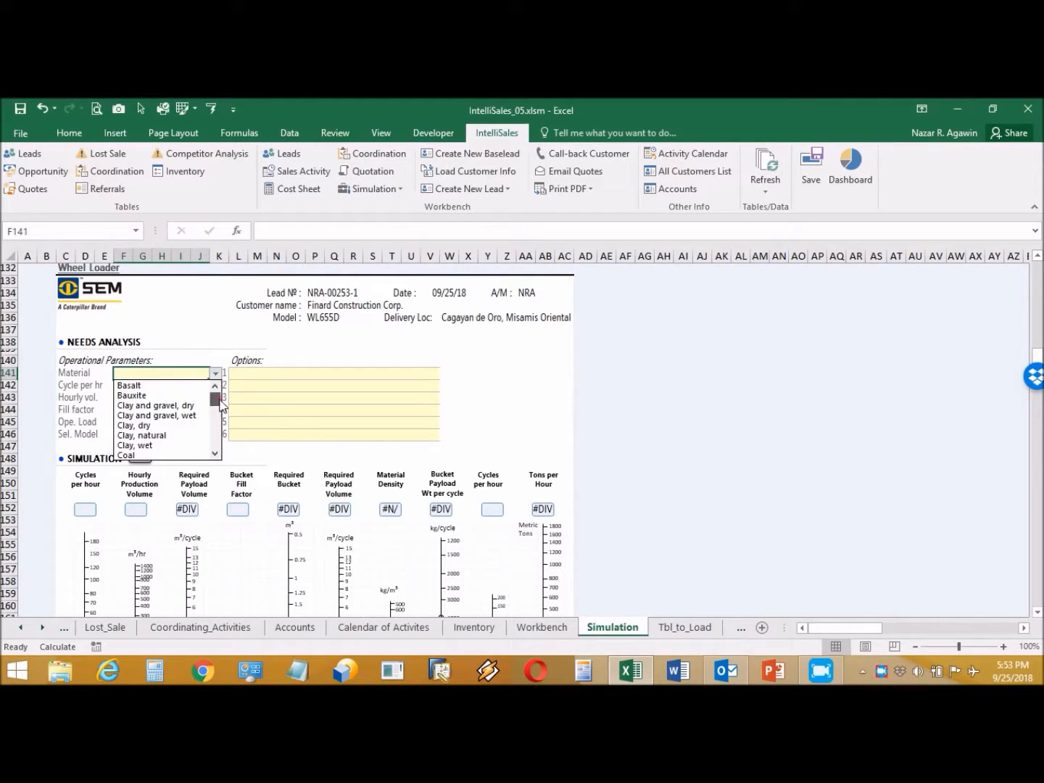
scroll(217, 403, "down", 2)
left_click(194, 426)
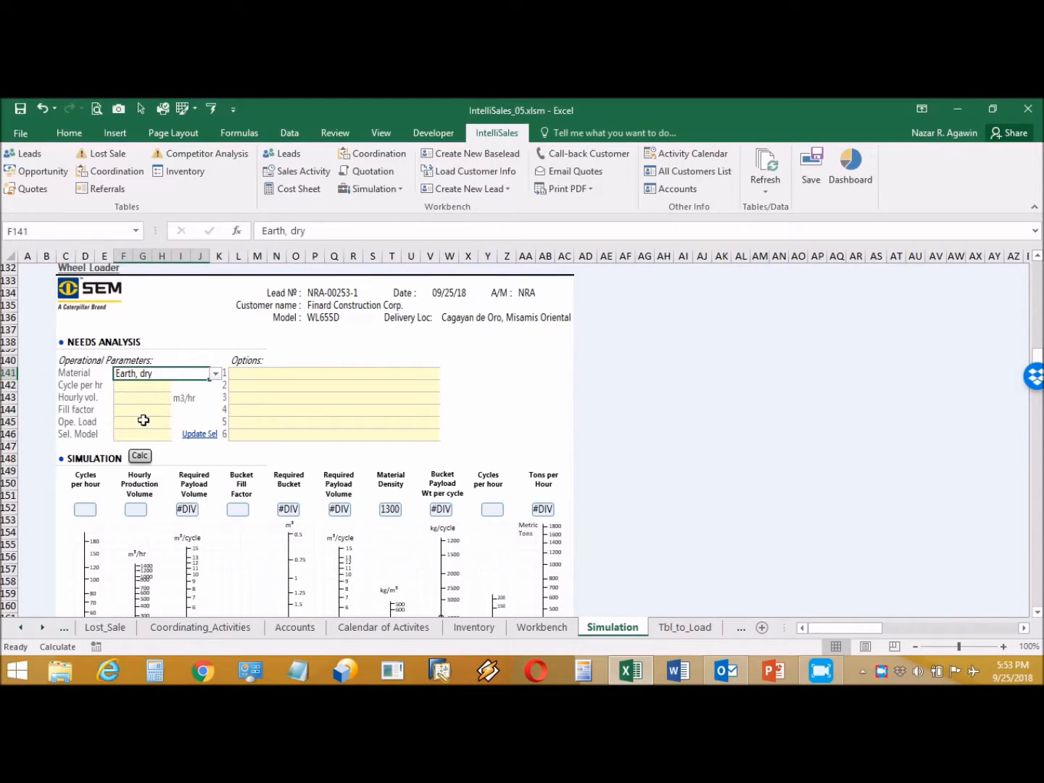
Step: Set operating load to 5,000 Kg and model WL656D, then return to the Cost Sheet
left_click(139, 421)
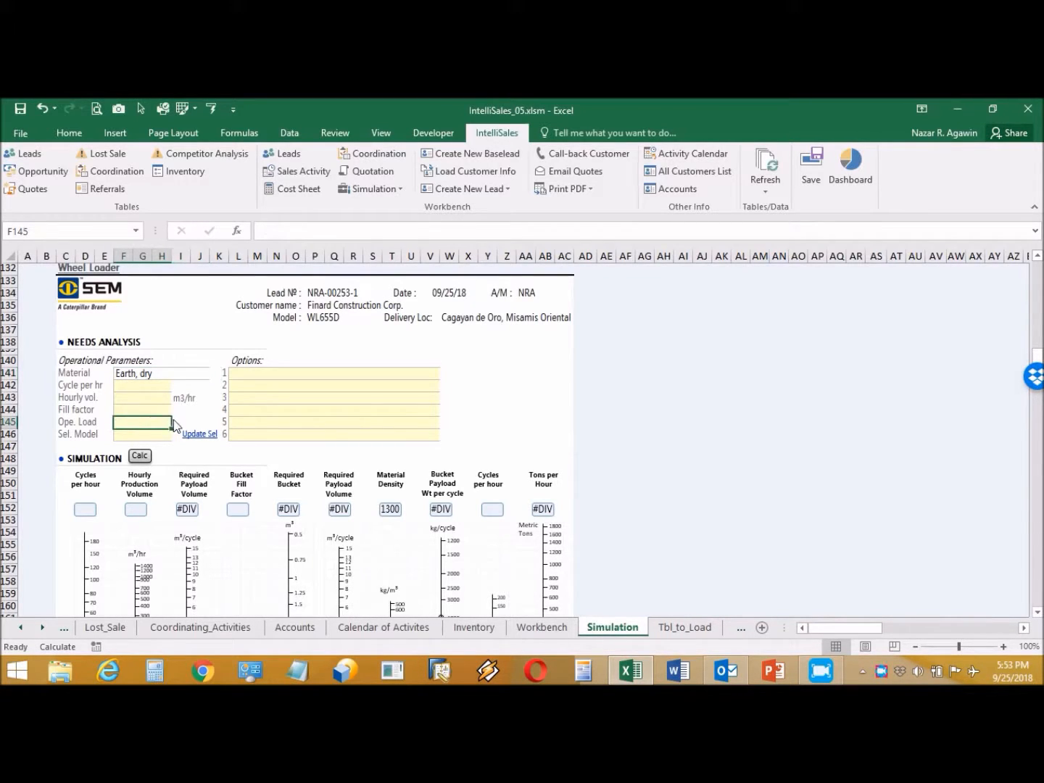
left_click(176, 423)
left_click(160, 457)
left_click(159, 435)
left_click(176, 434)
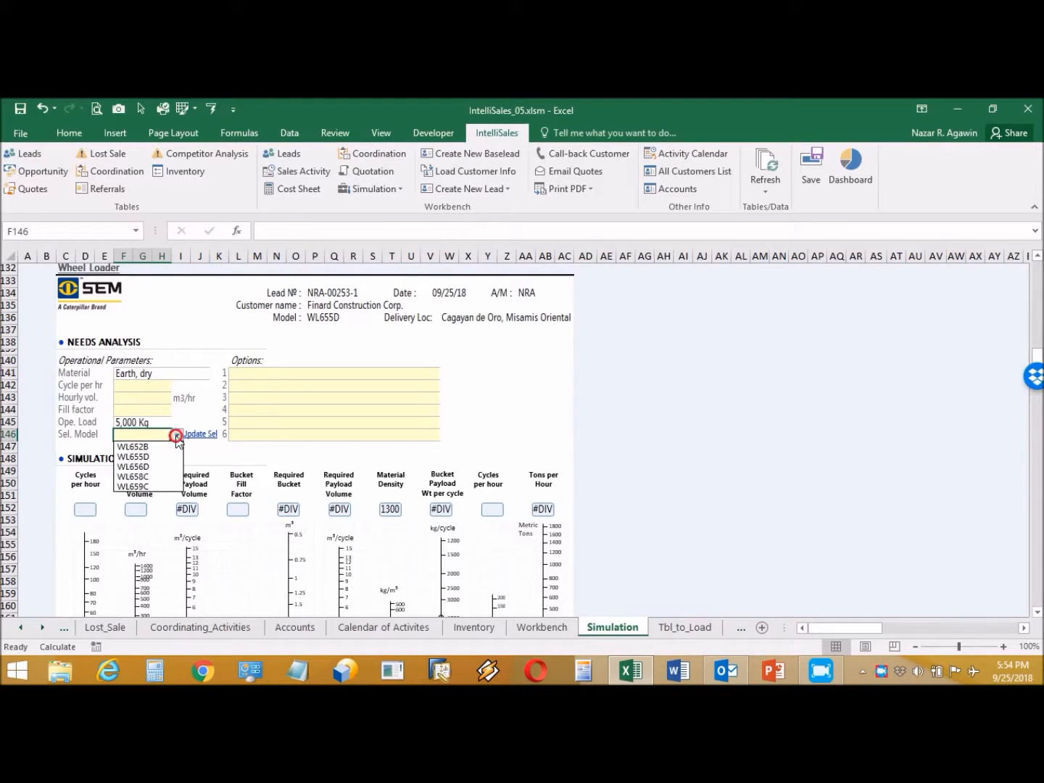
left_click(160, 467)
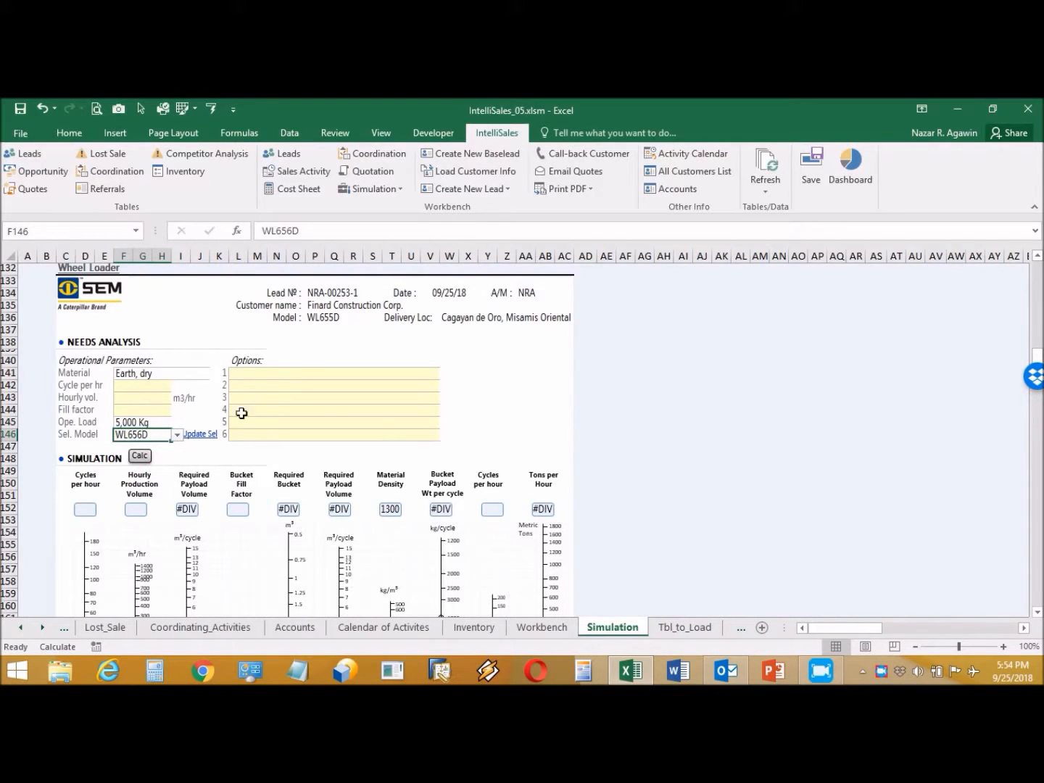
left_click(296, 188)
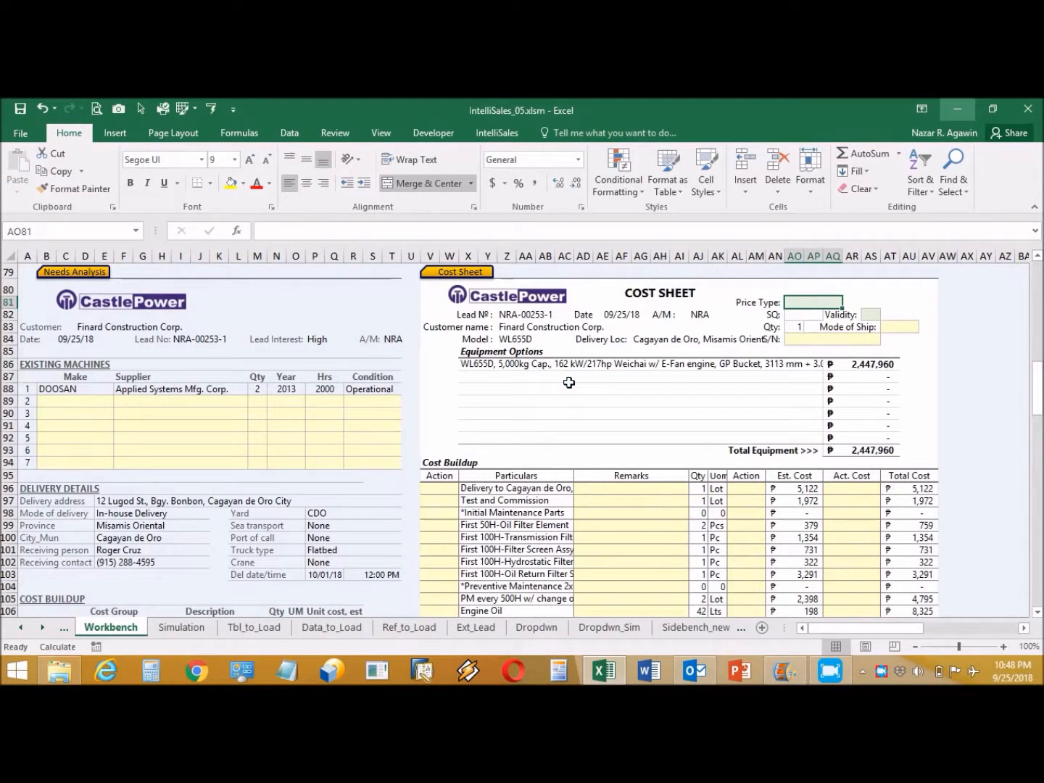
Step: Set price type Ordered, validity 30 days and shipping mode DAP on the cost sheet
left_click(847, 303)
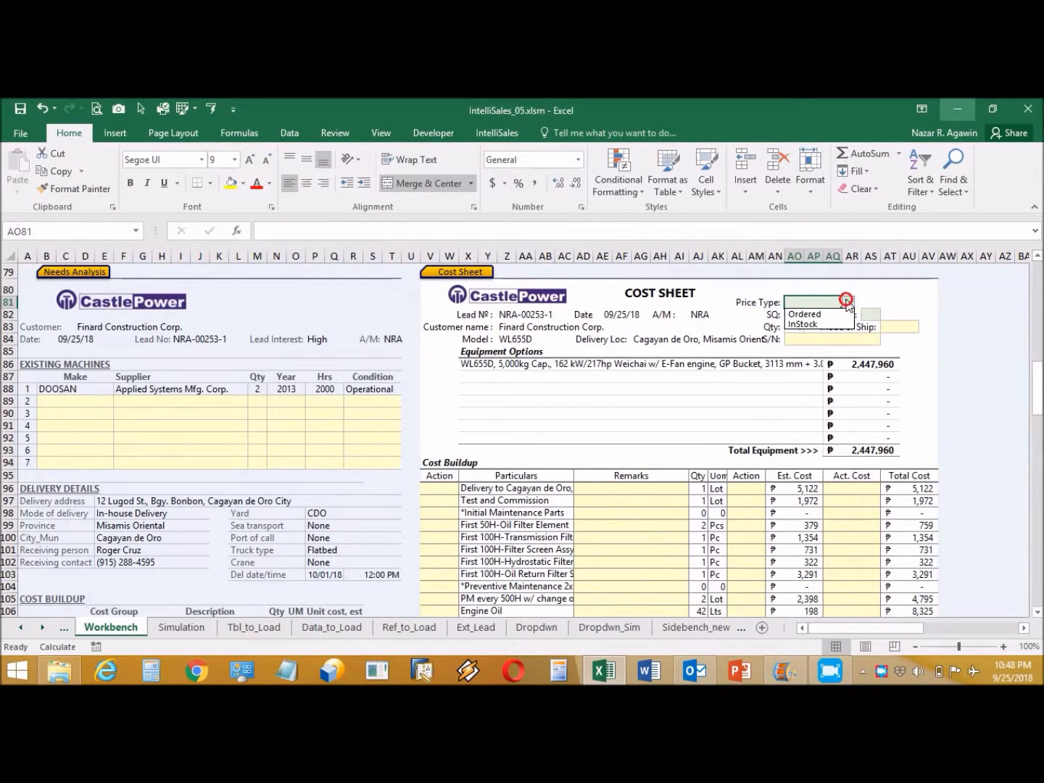
left_click(827, 315)
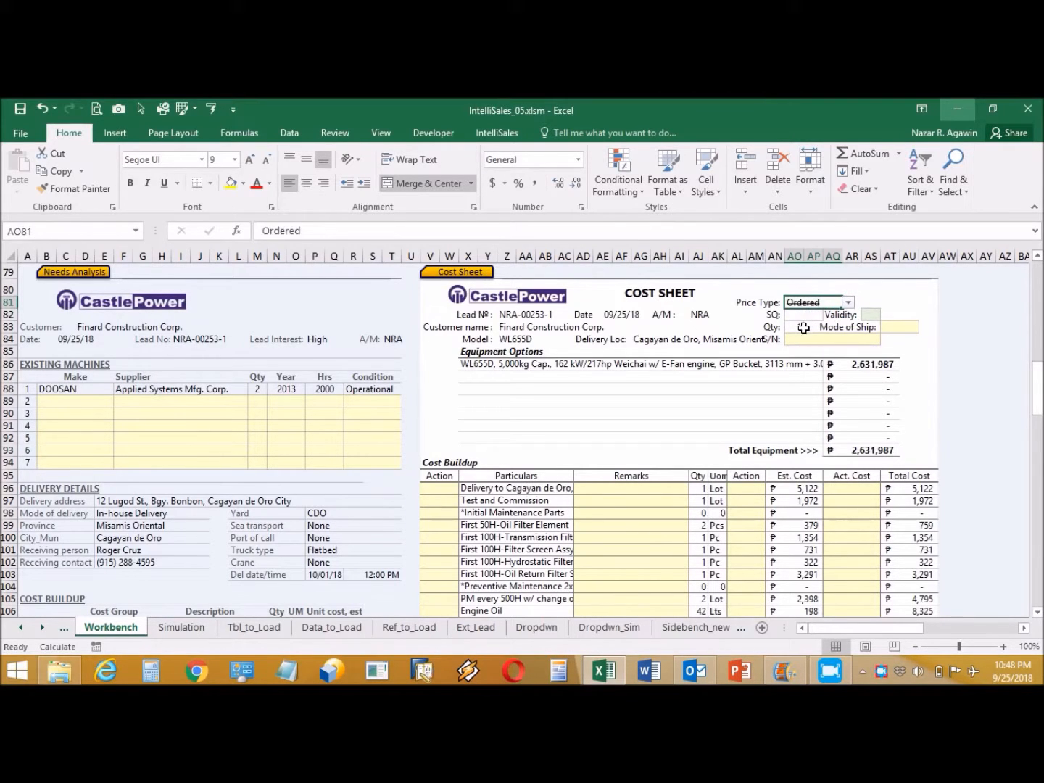
left_click(806, 327)
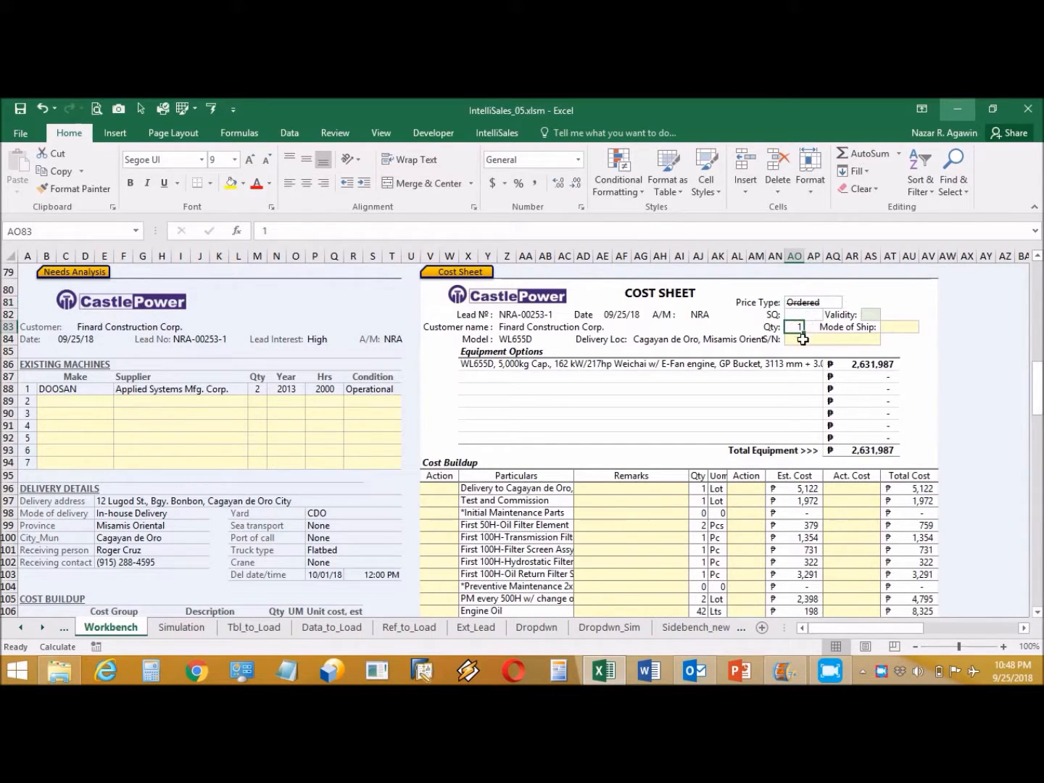
left_click(881, 316)
left_click(886, 315)
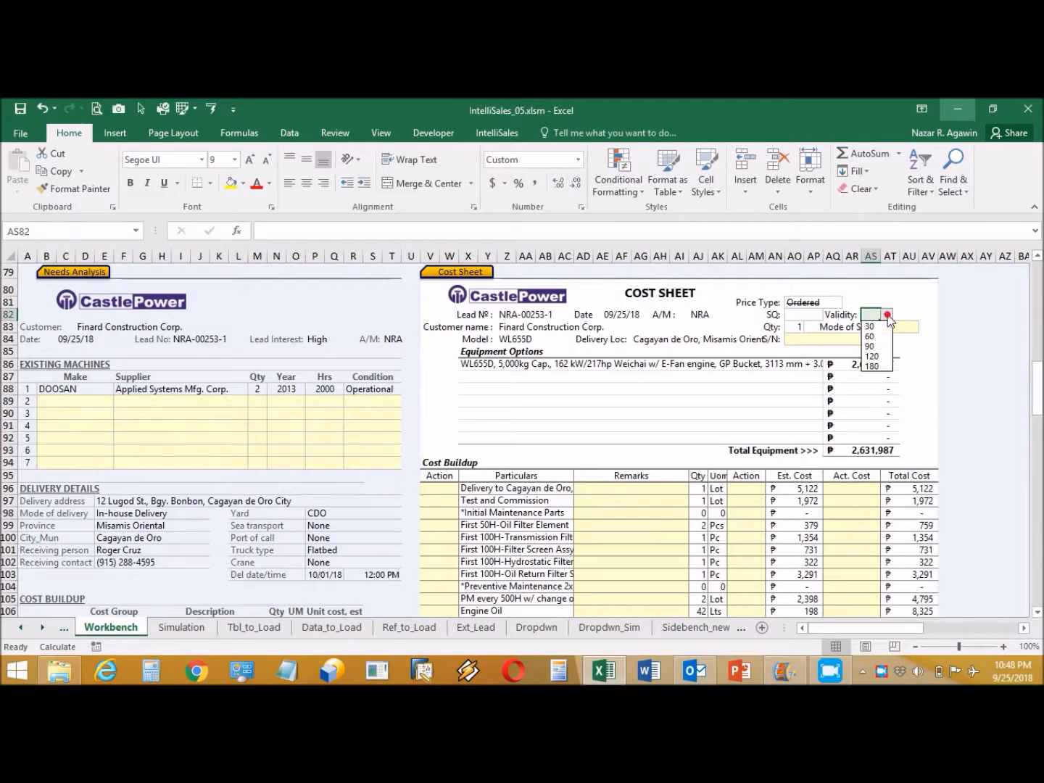
left_click(876, 327)
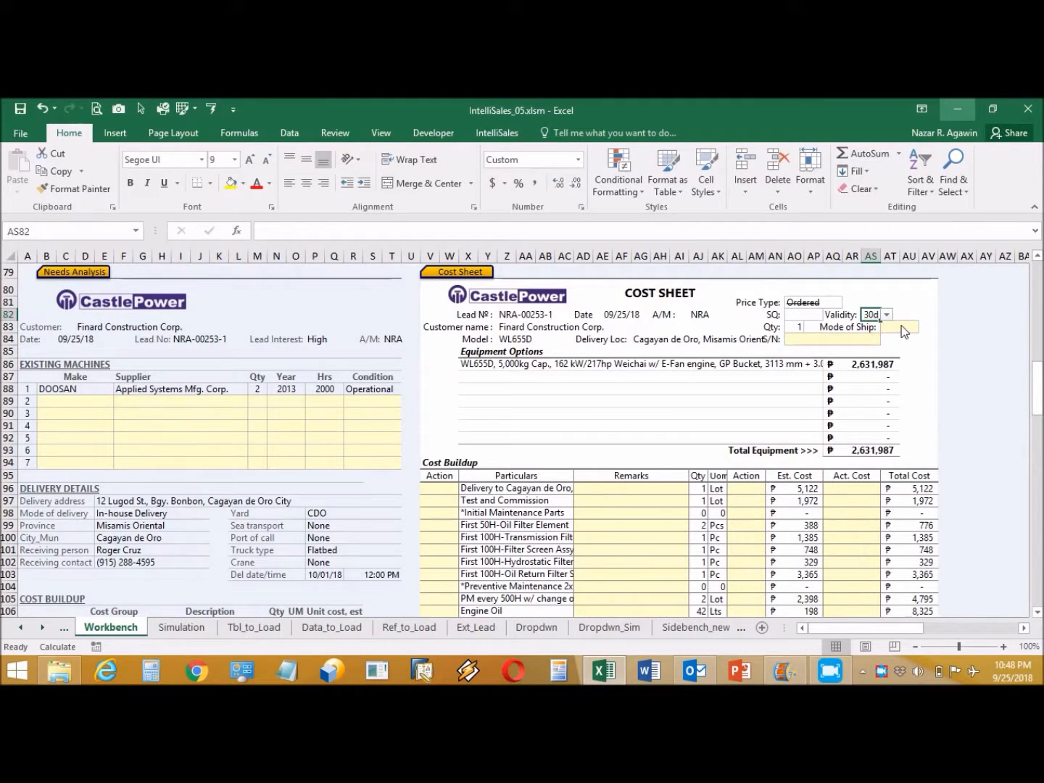
left_click(904, 327)
left_click(926, 327)
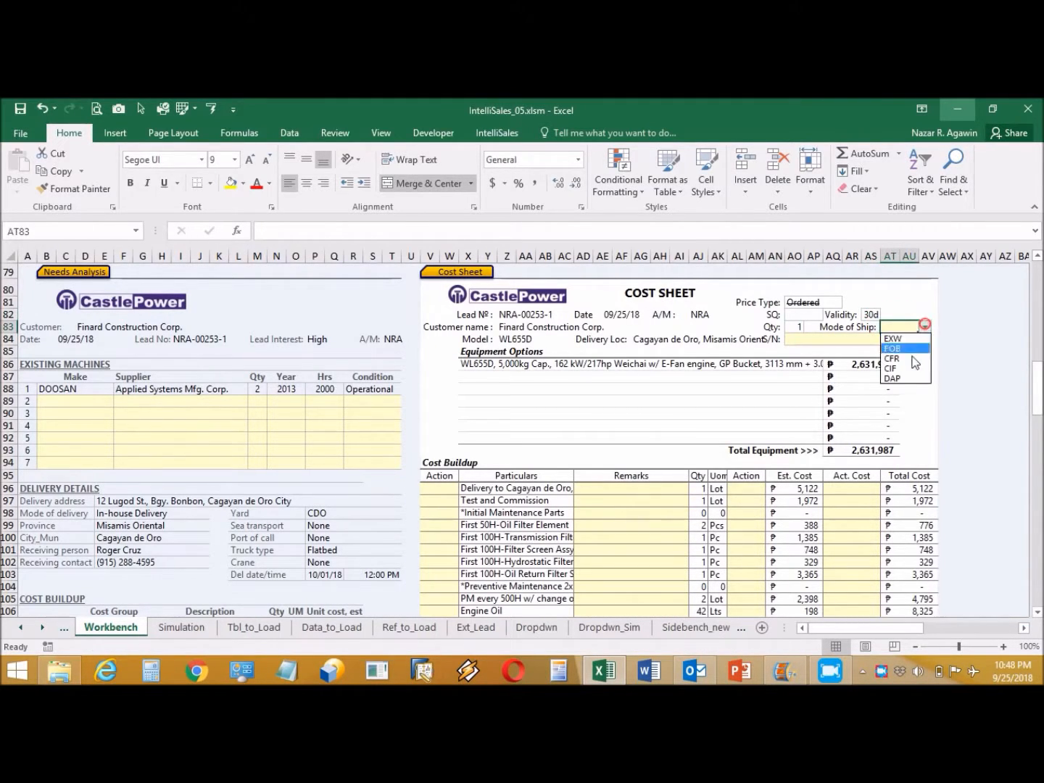
left_click(906, 375)
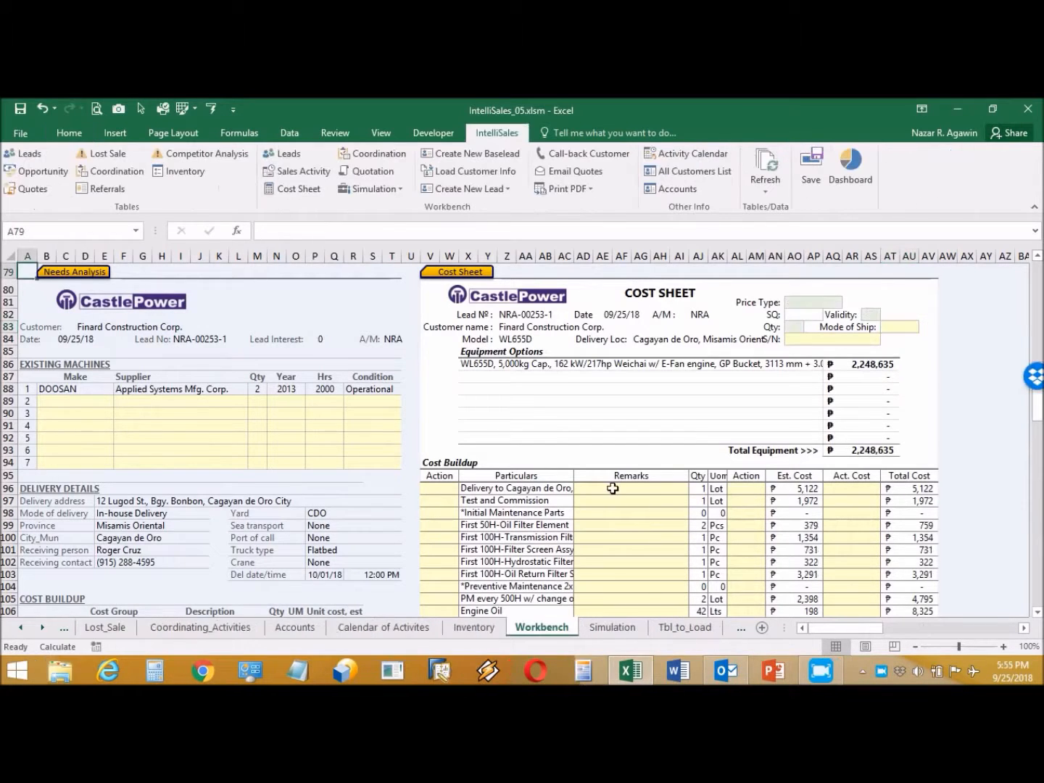
scroll(613, 488, "down", 4)
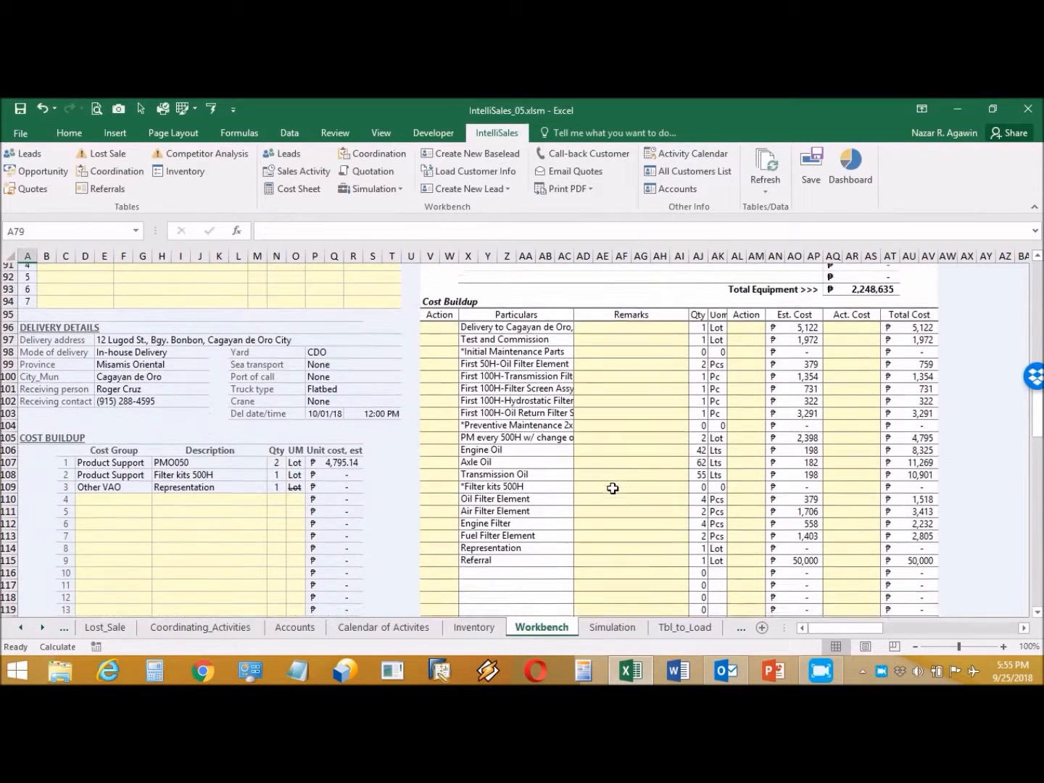
scroll(613, 488, "down", 1)
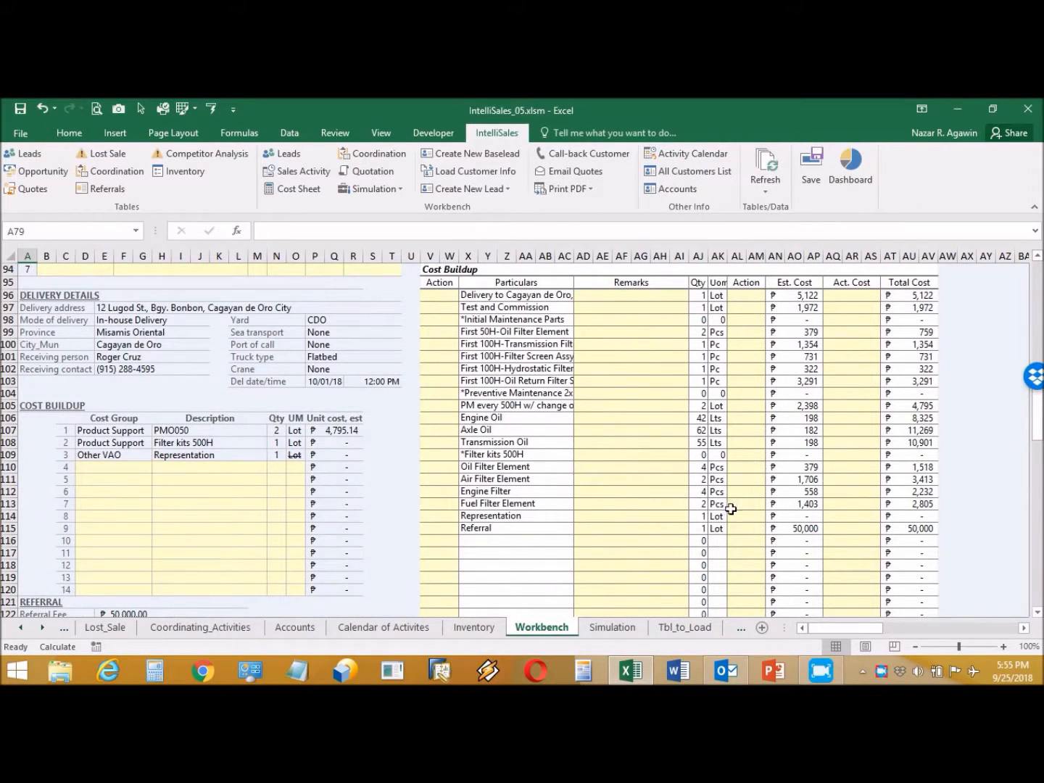
Step: Enter 5,000 as Representation's actual cost, then clear that description and cost again
left_click(831, 515)
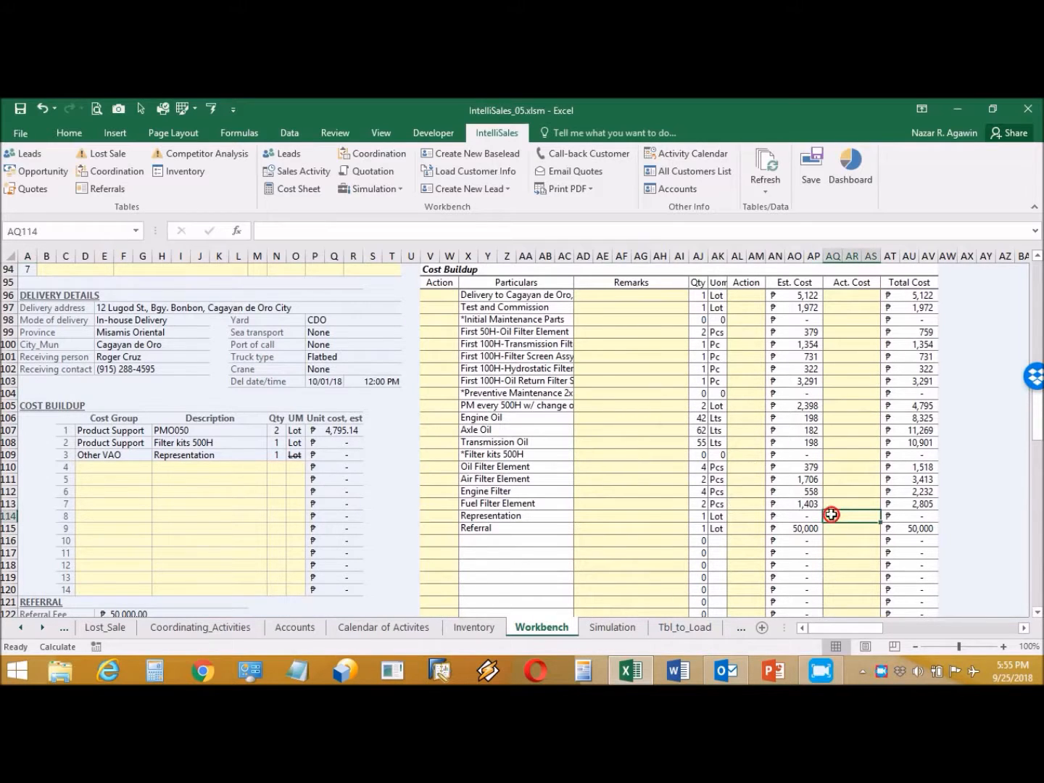
type("5000")
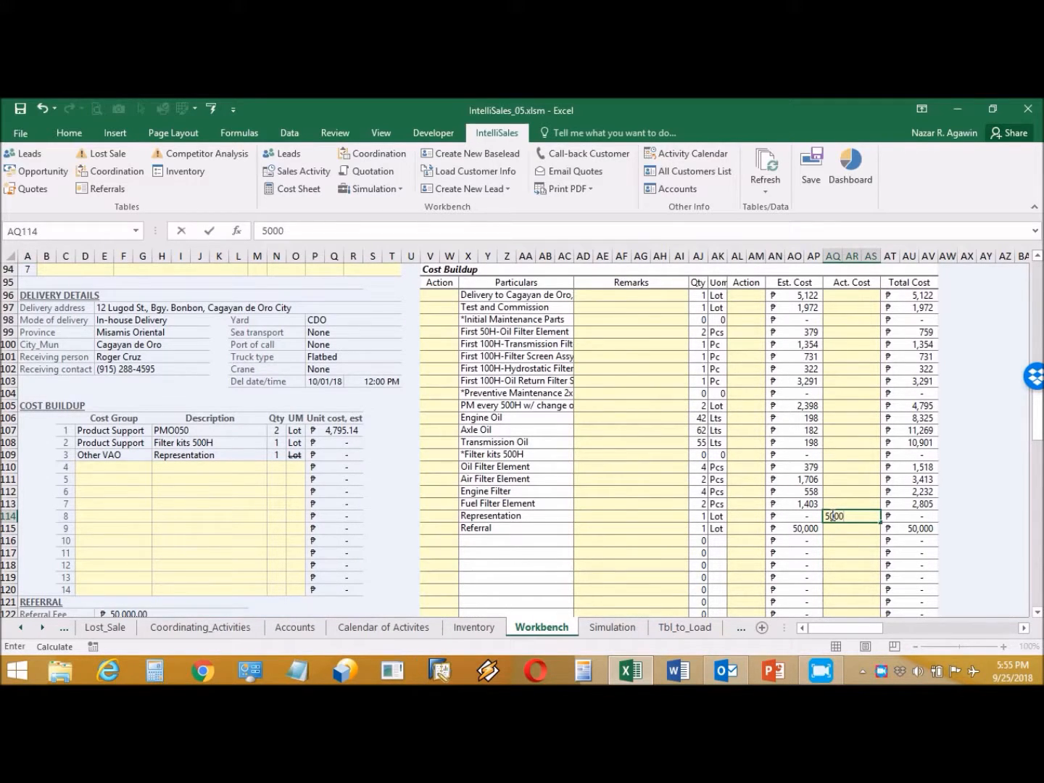
key("Return")
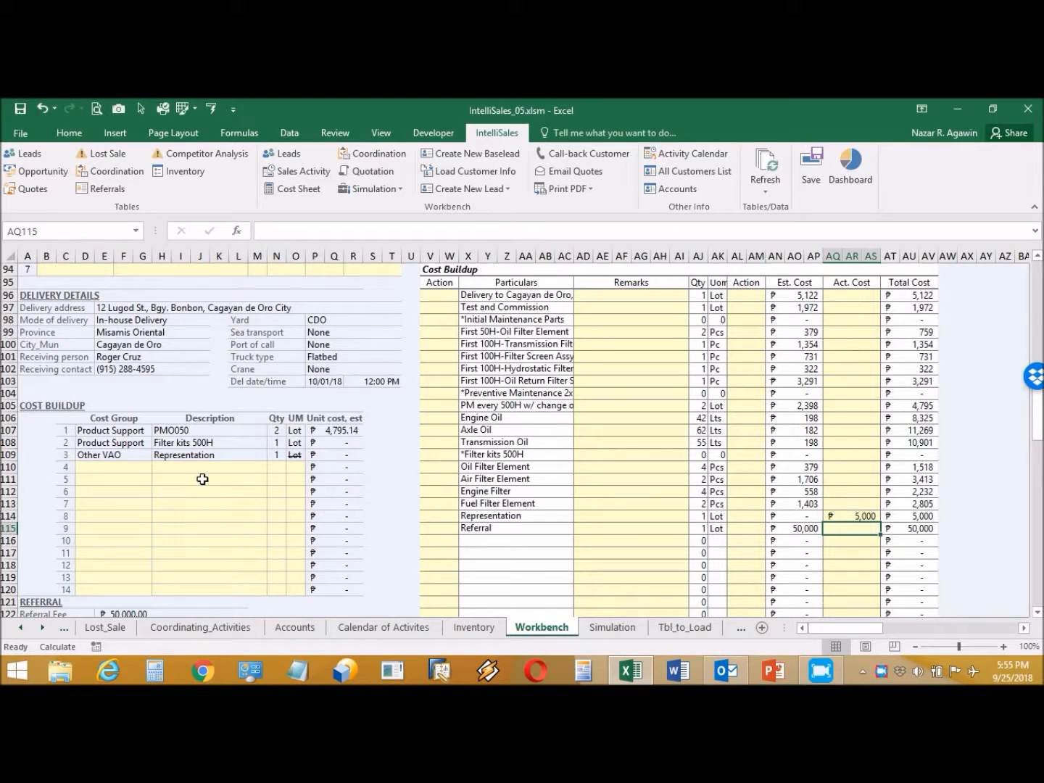
left_click(194, 457)
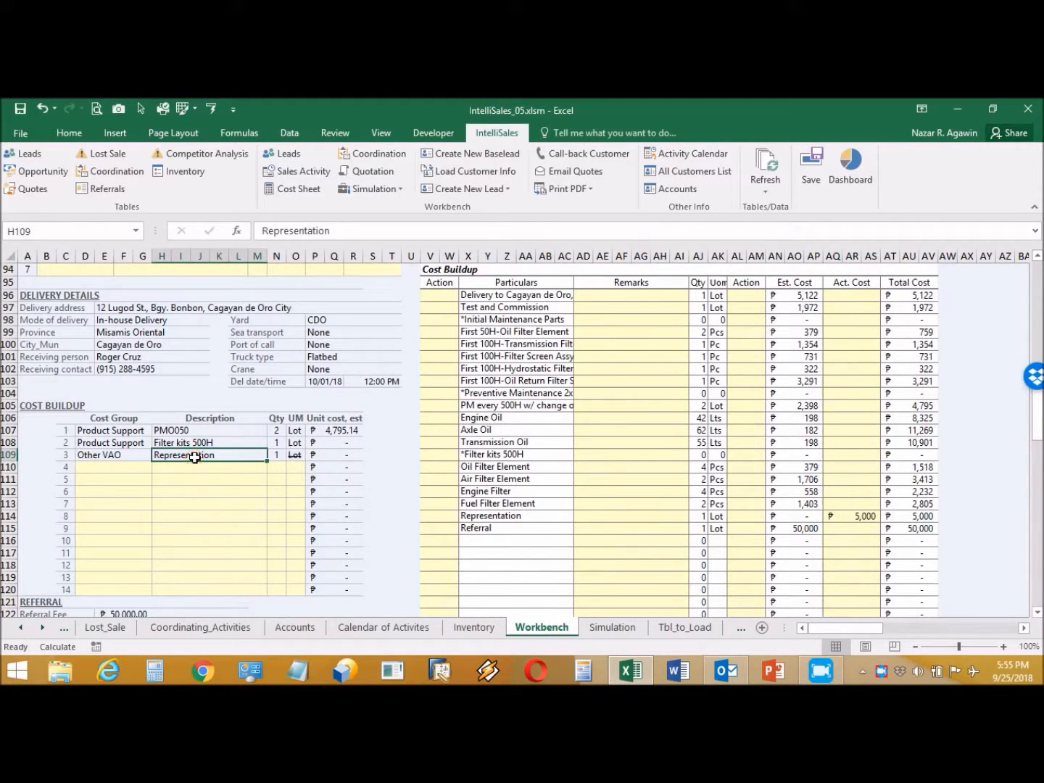
key("Delete")
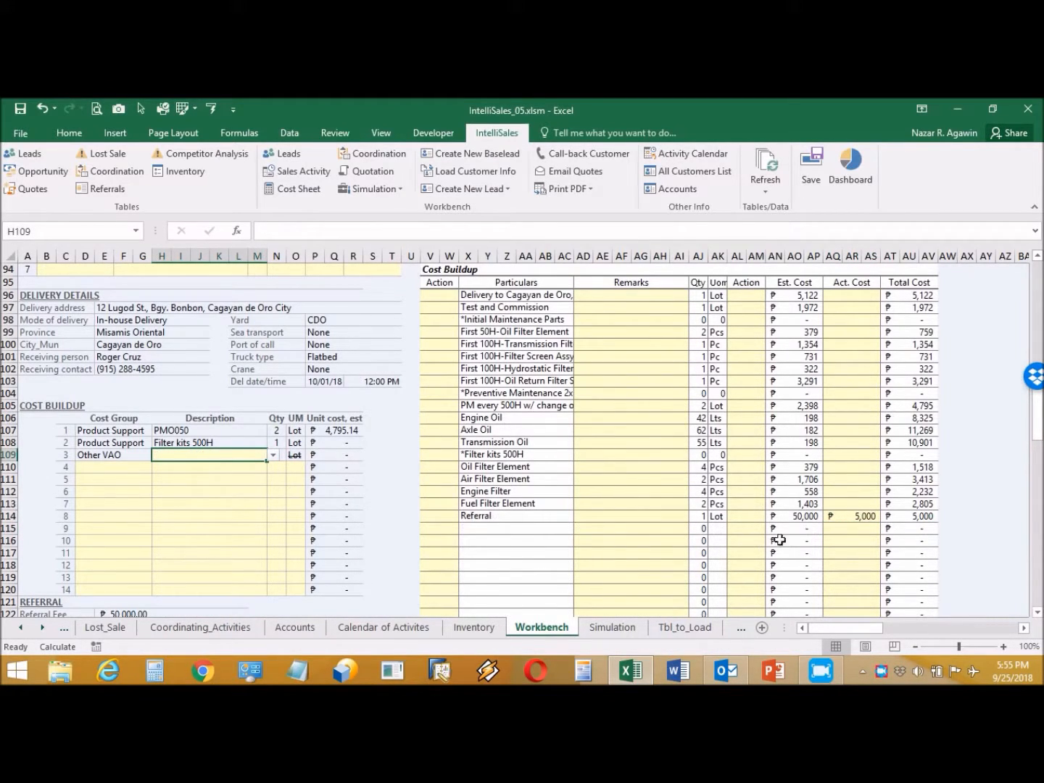
left_click(858, 515)
key("Delete")
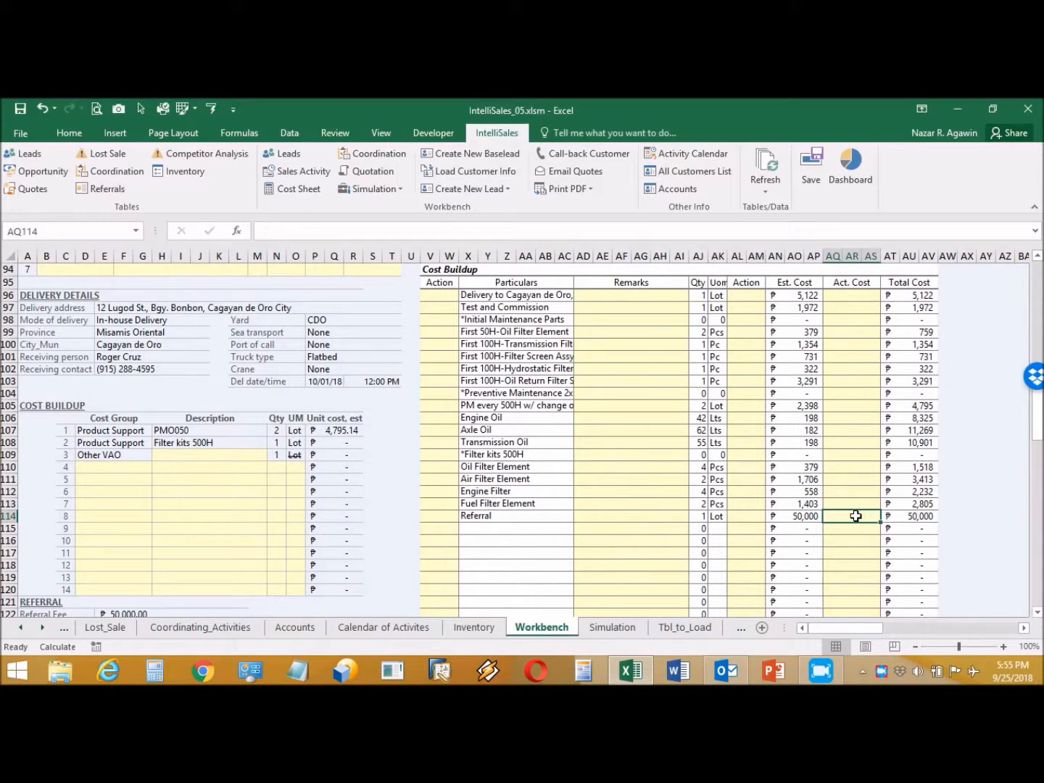
Step: Choose Representation under Other VAO in H109 and give it a 5,000 actual cost
left_click(248, 456)
left_click(272, 457)
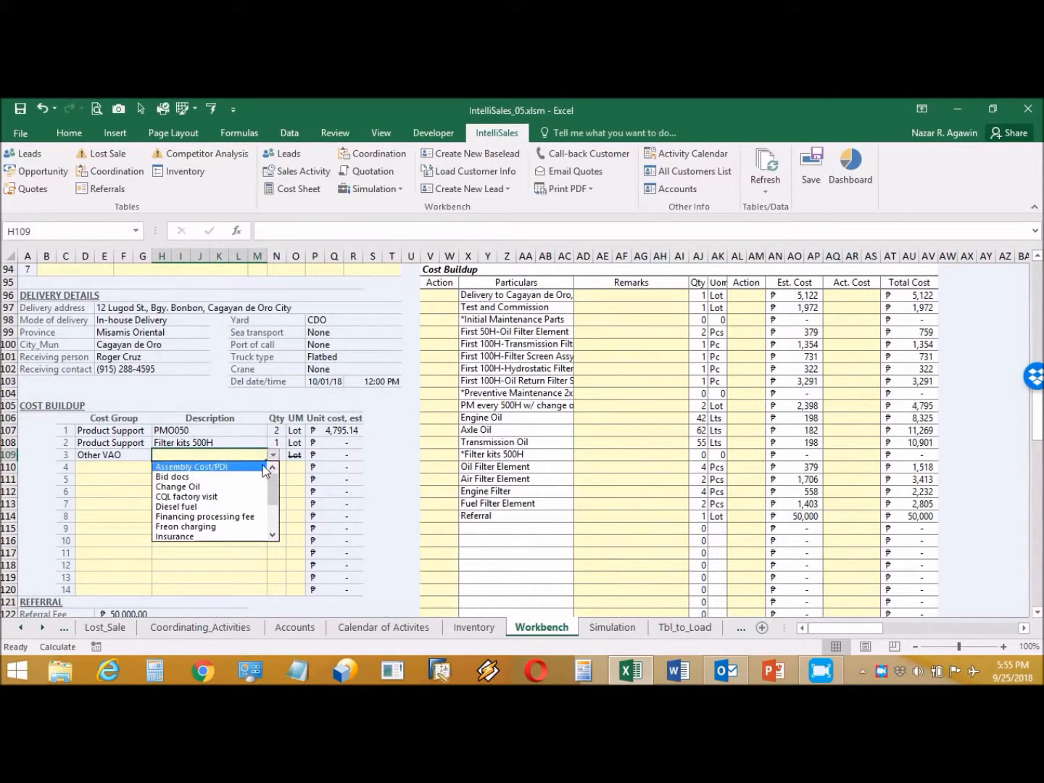
left_click(273, 523)
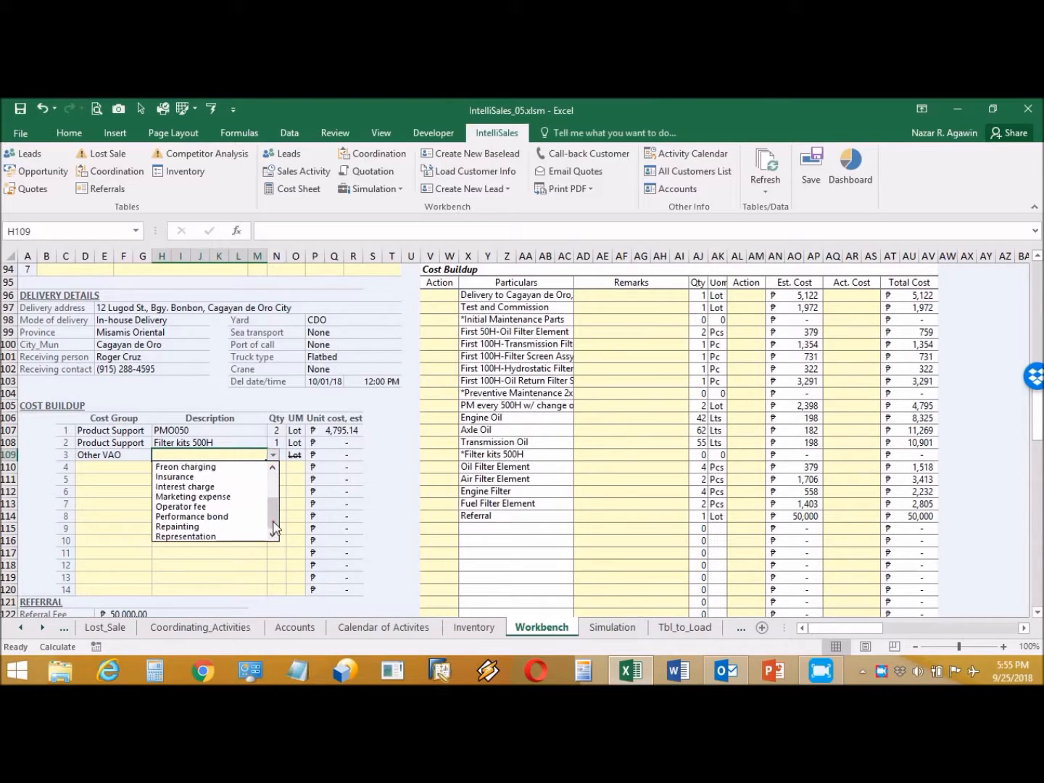
left_click(230, 537)
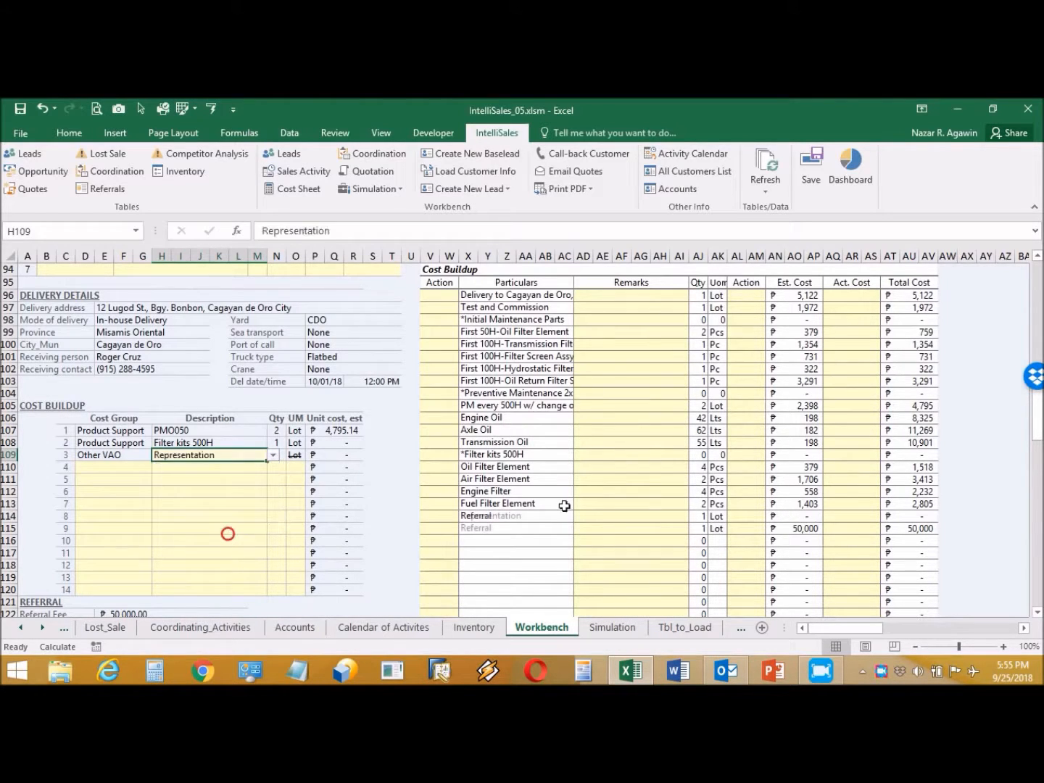
left_click(835, 518)
type("500")
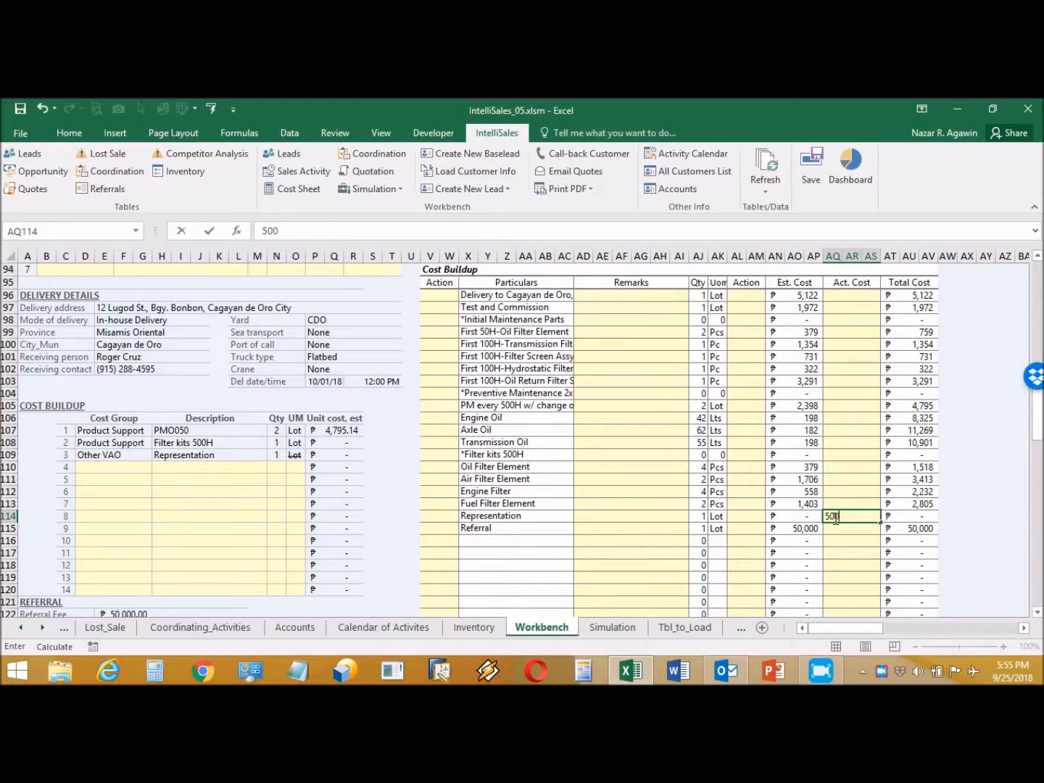
key("Return")
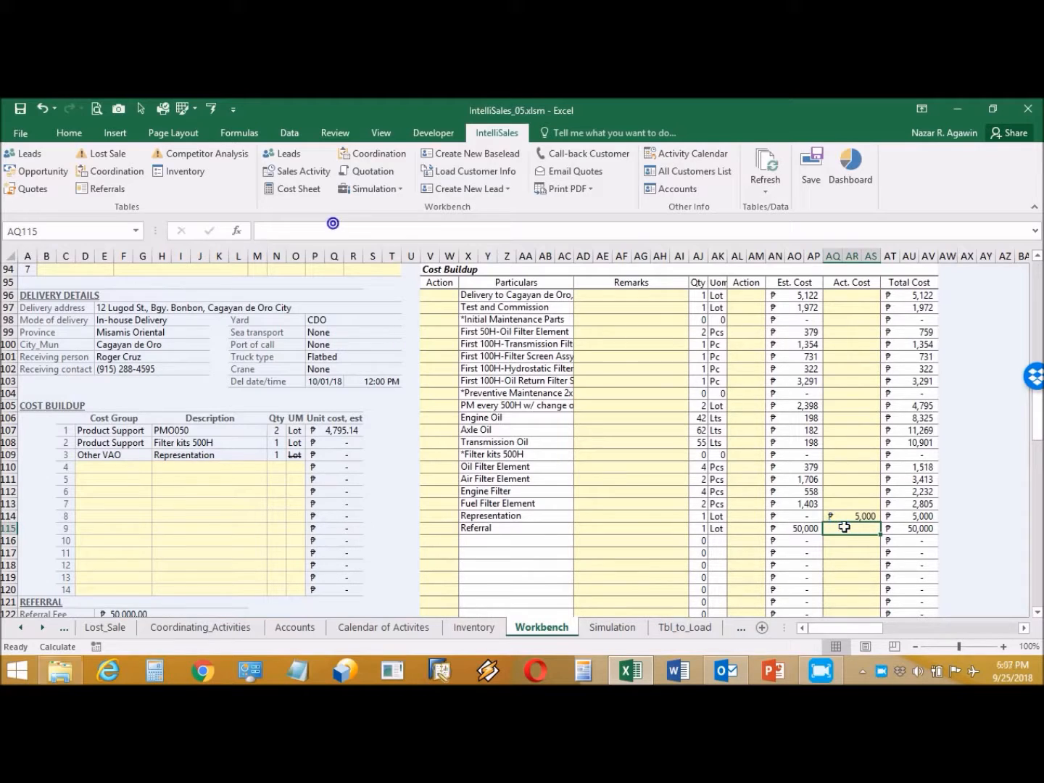
Step: Set V96 to Show and paste that value down V97:V113
left_click(439, 296)
left_click(462, 295)
left_click(444, 308)
key("ctrl+c")
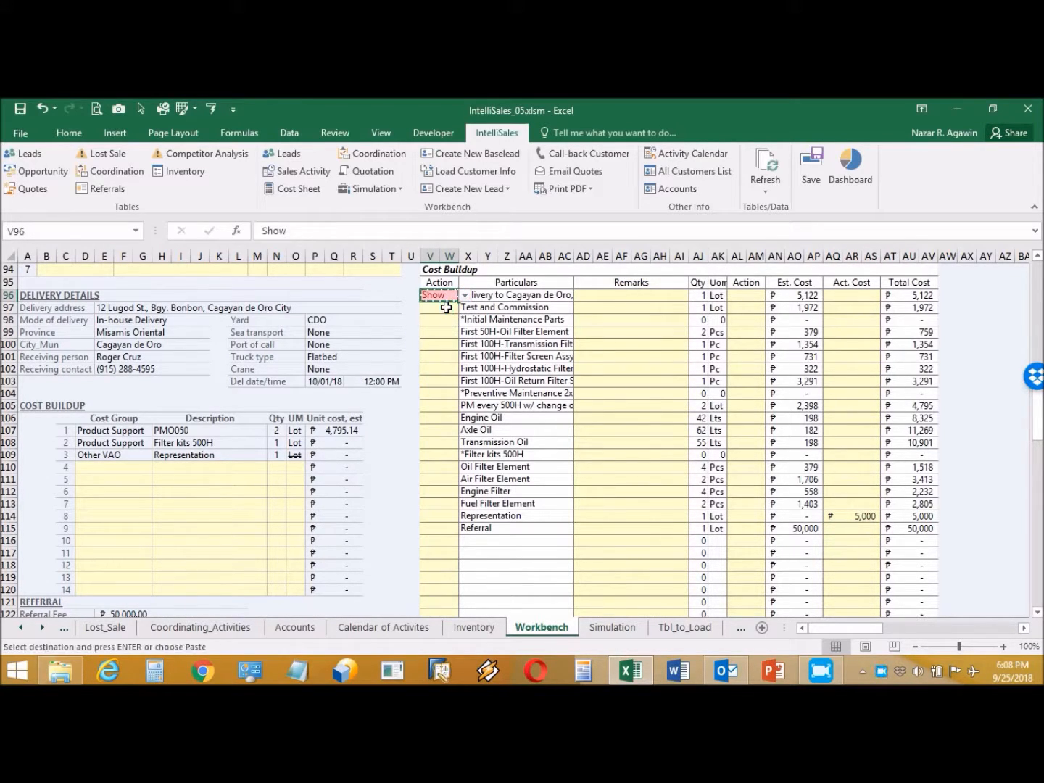
left_click_drag(444, 307, 446, 504)
left_click(68, 133)
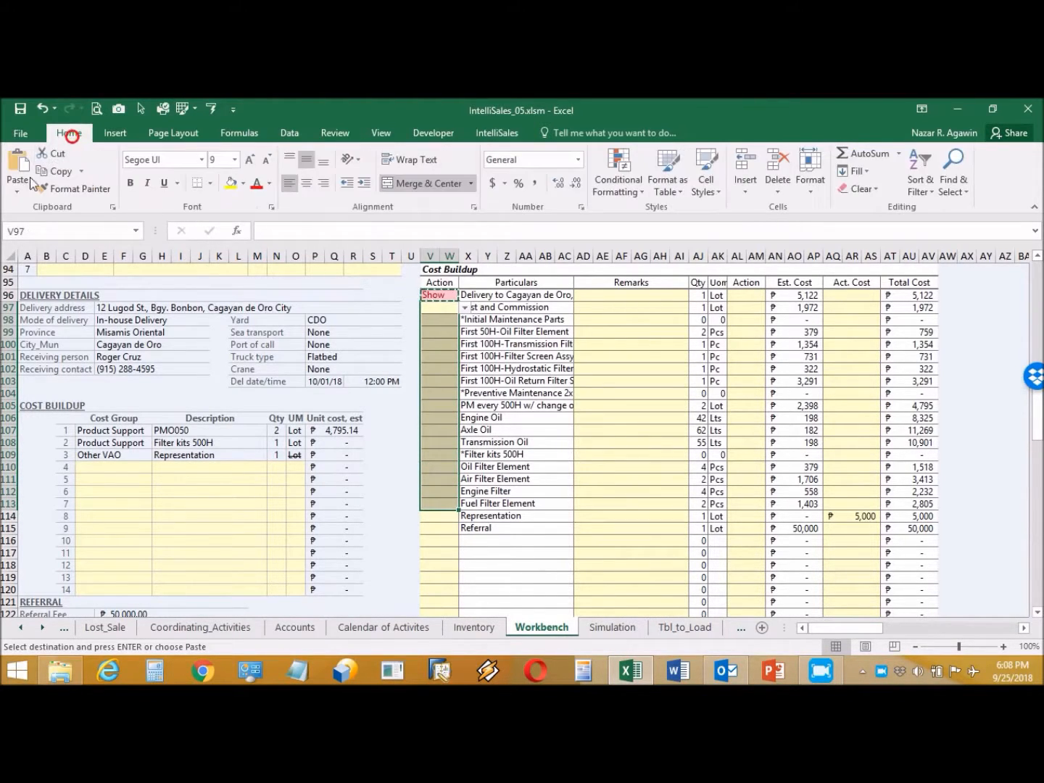
left_click(21, 190)
left_click(14, 289)
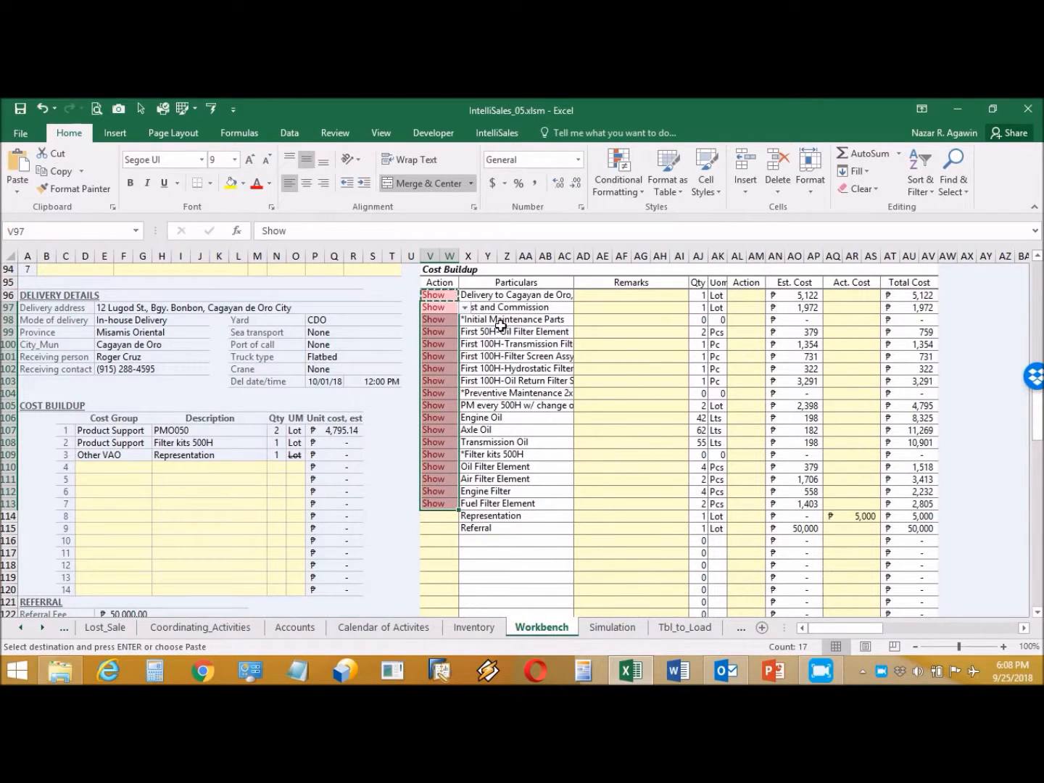
key("Escape")
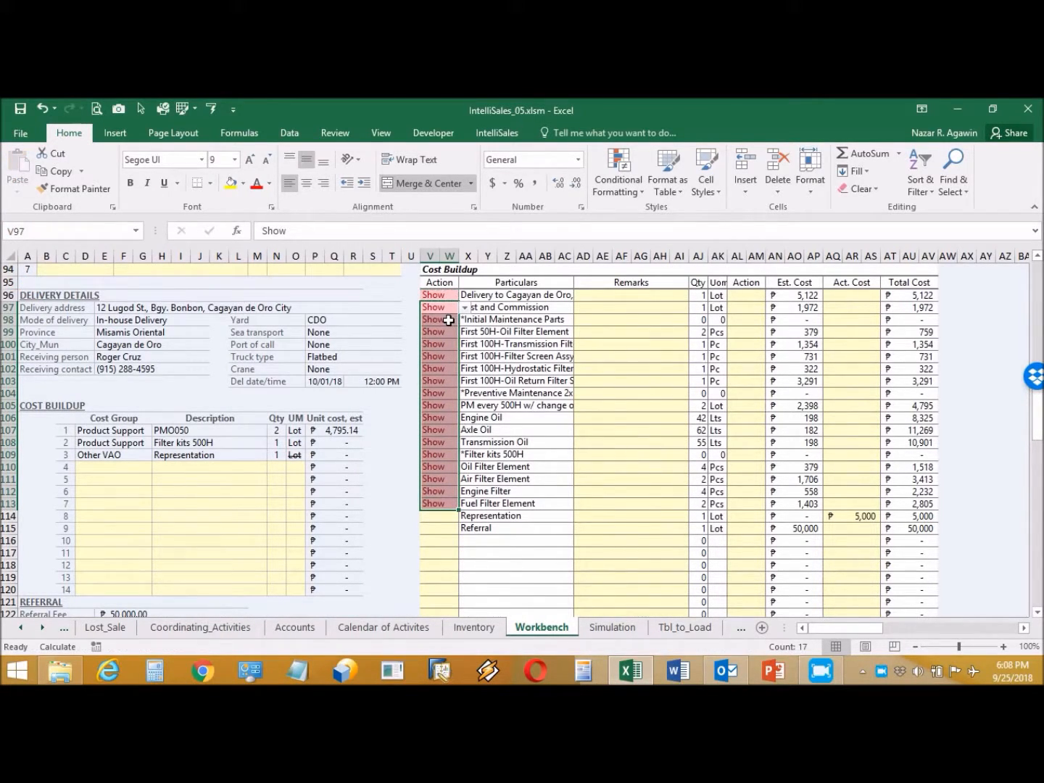
left_click(746, 296)
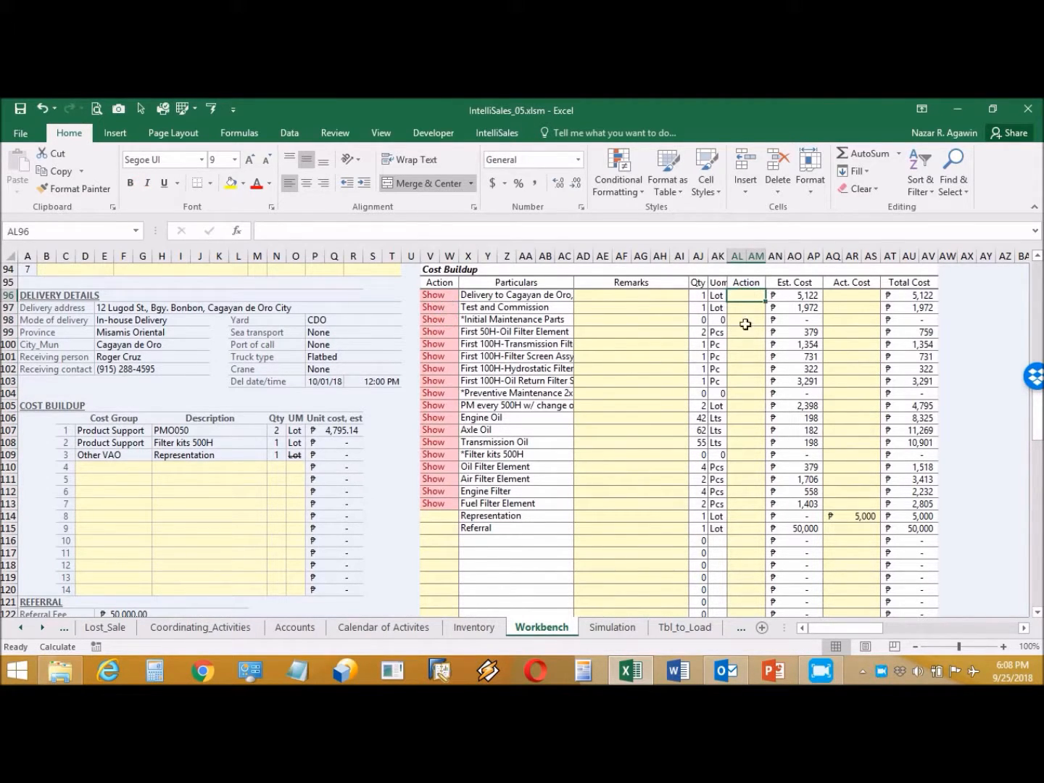
Step: Set AL96 to Show and remove its strikethrough formatting
left_click(772, 294)
left_click(757, 309)
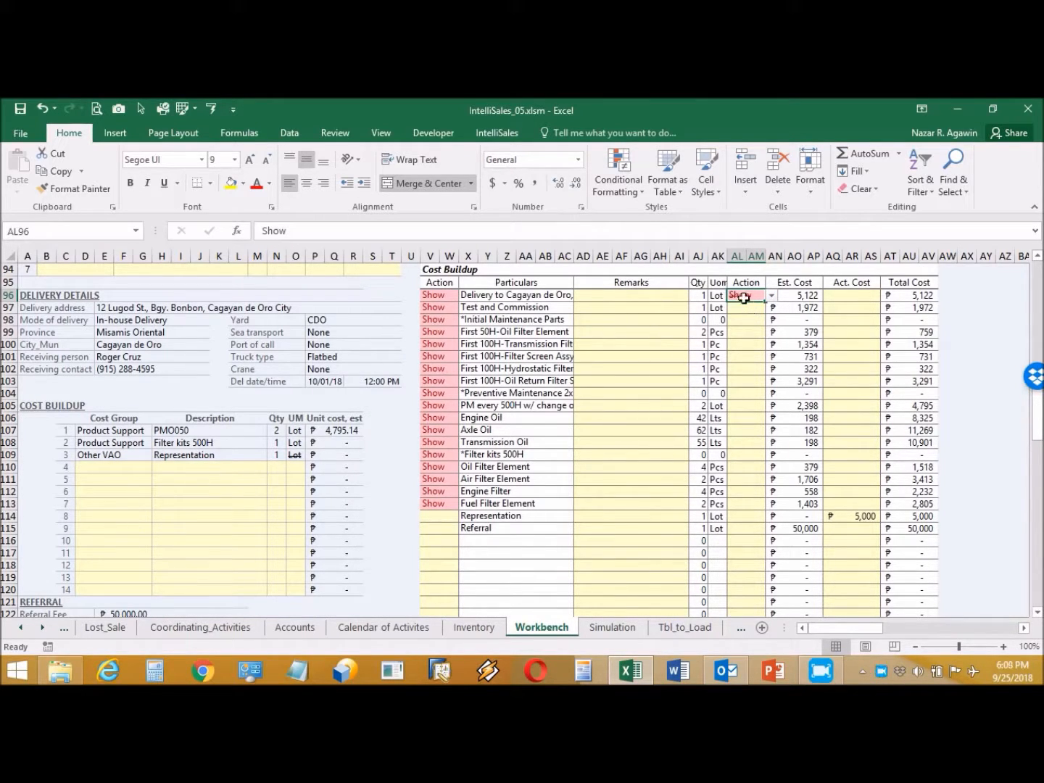
right_click(746, 294)
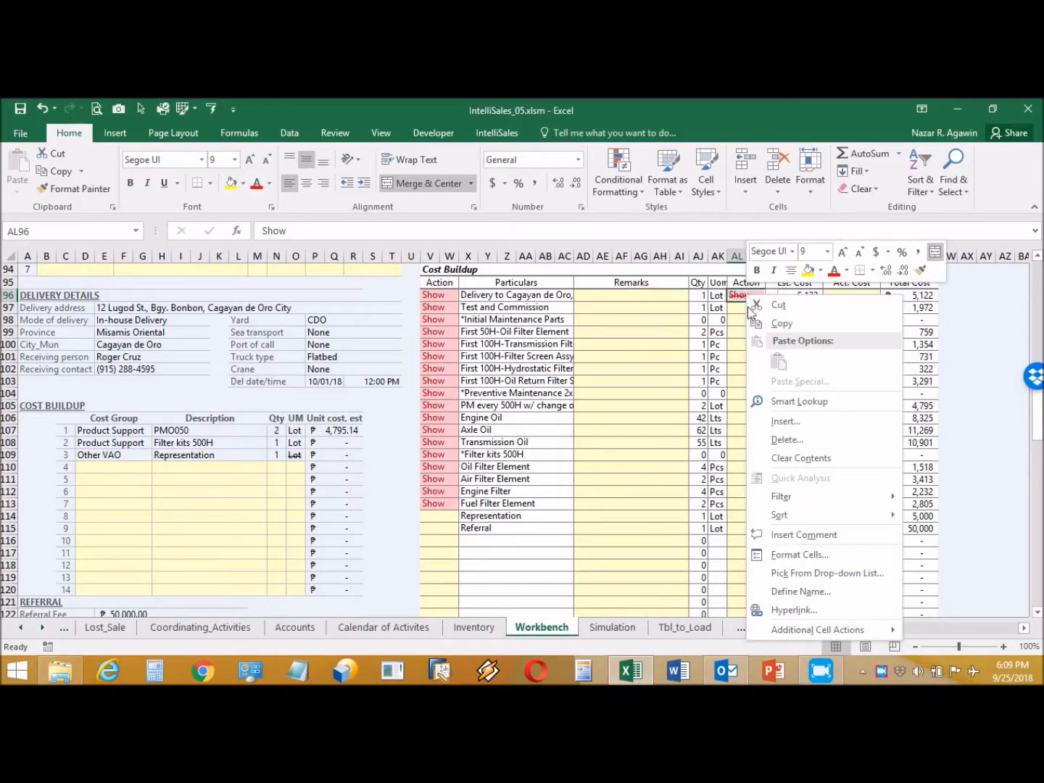
left_click(811, 549)
left_click(639, 492)
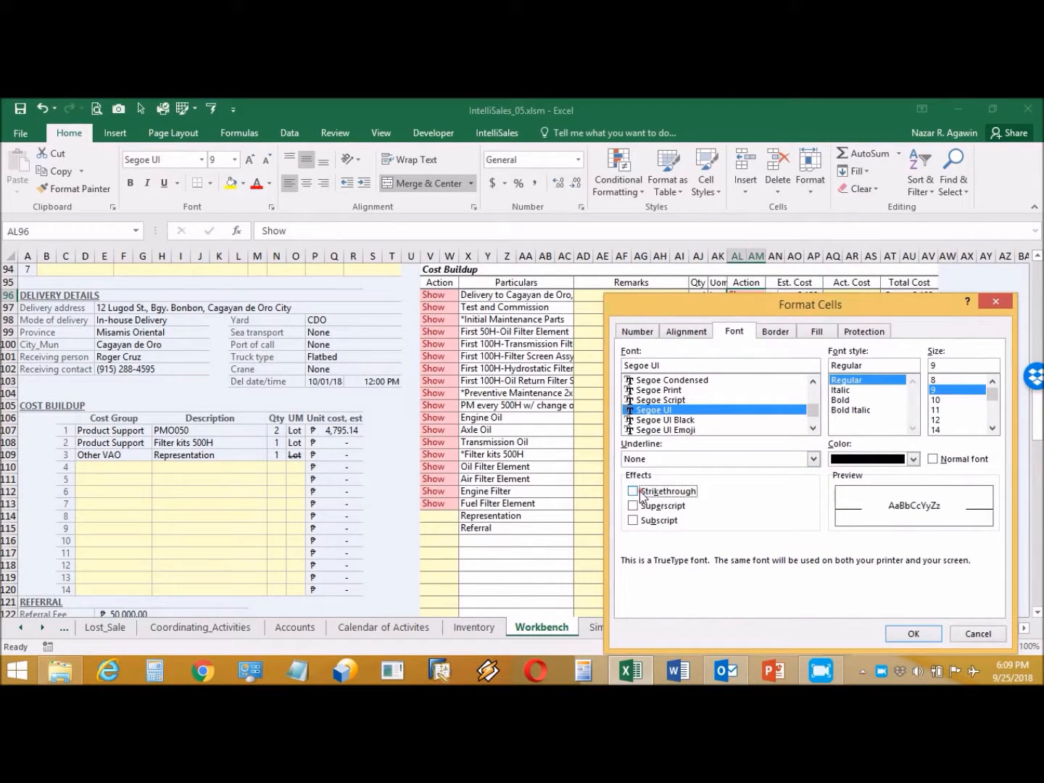
left_click(907, 633)
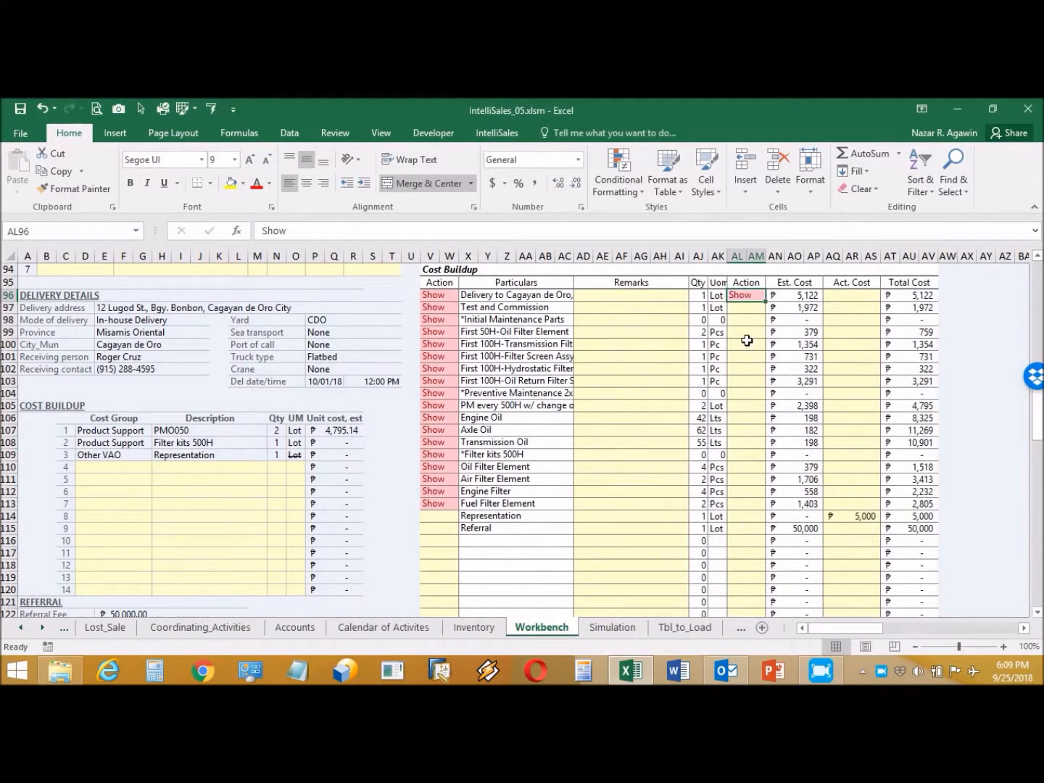
Step: Paste AL96's Show as values down AL97:AL113
key("ctrl+c")
left_click_drag(741, 308, 739, 499)
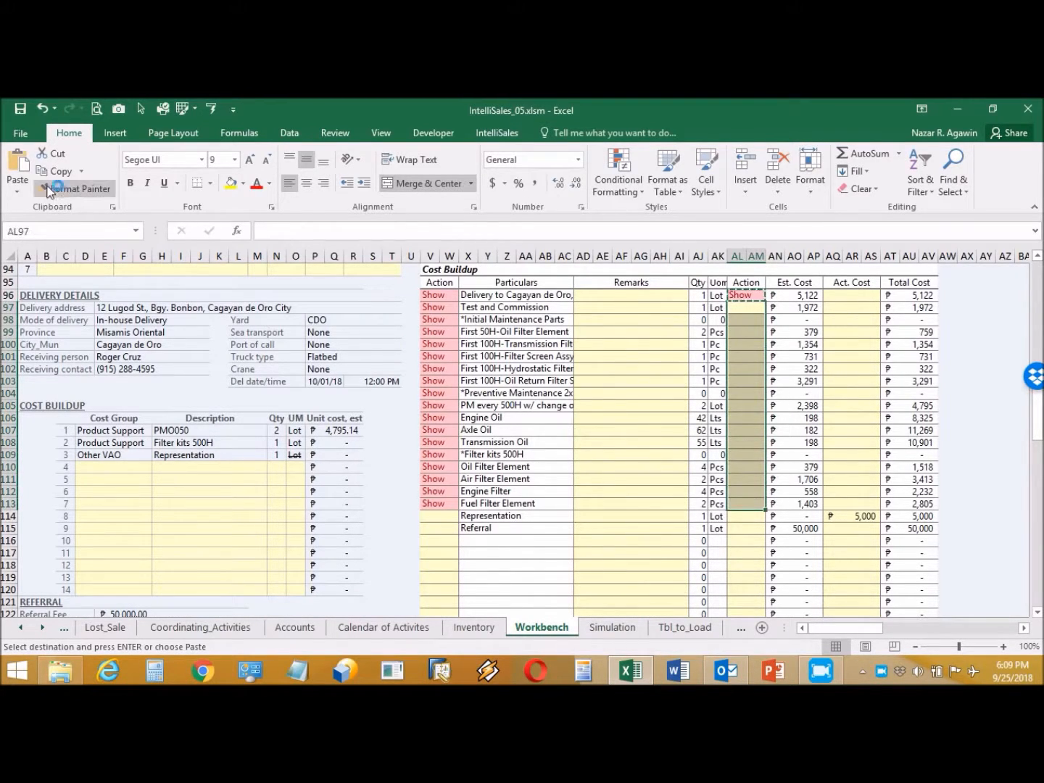
left_click(21, 187)
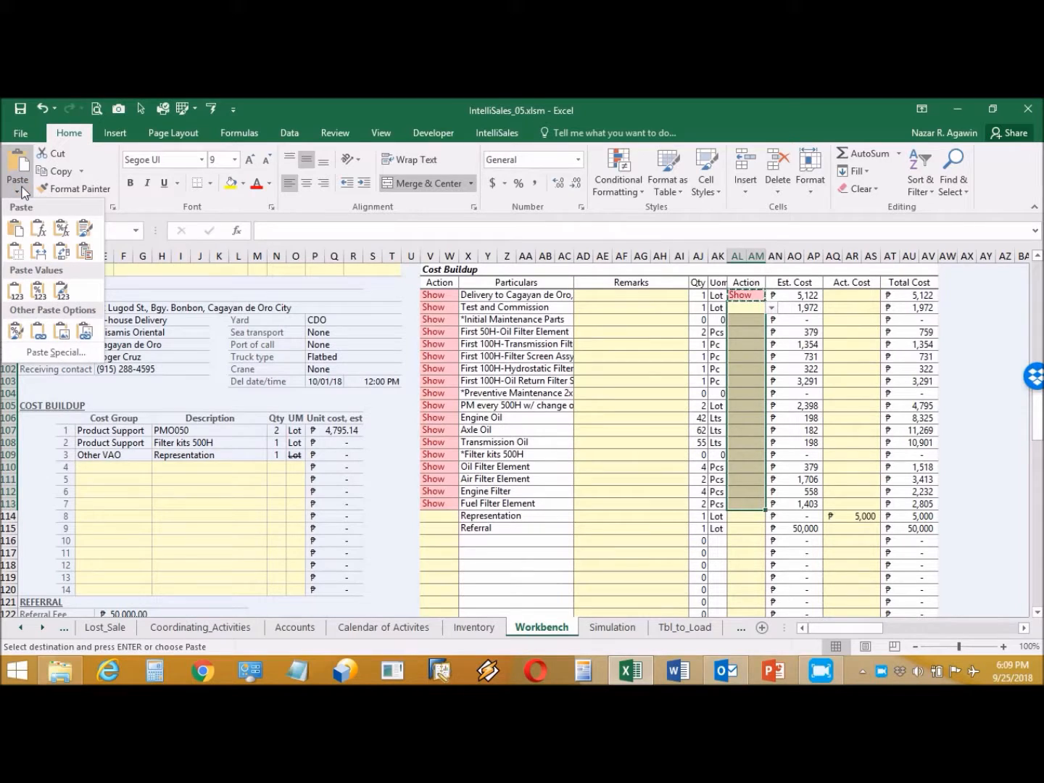
left_click(17, 285)
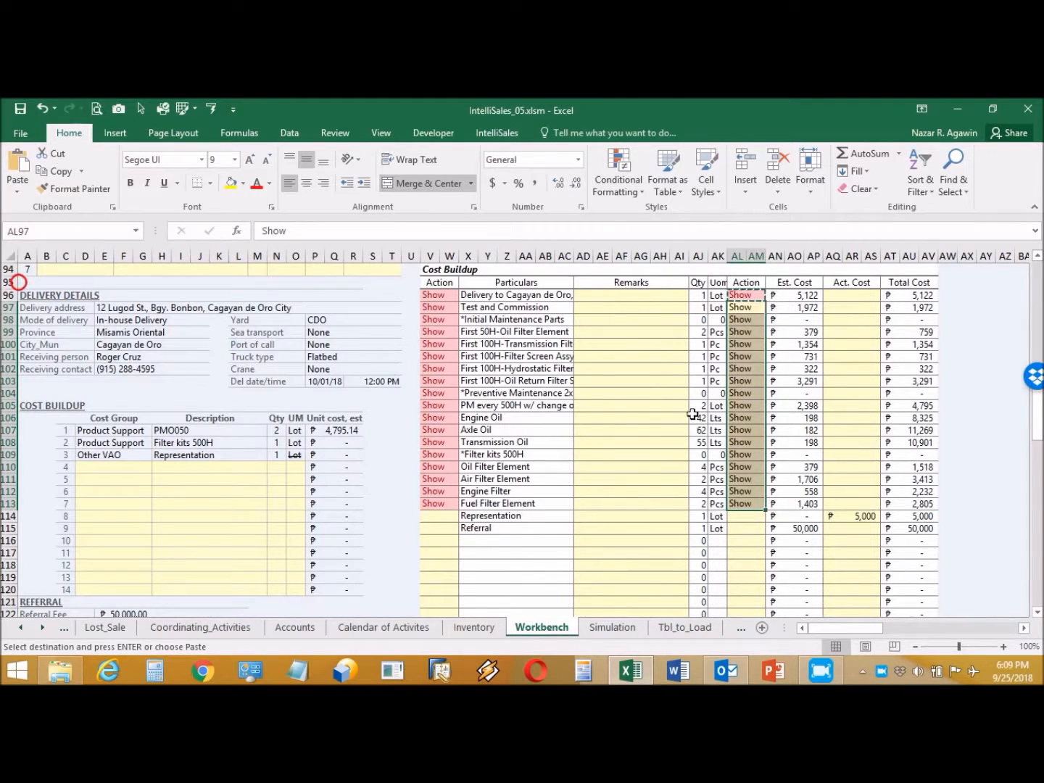
key("Escape")
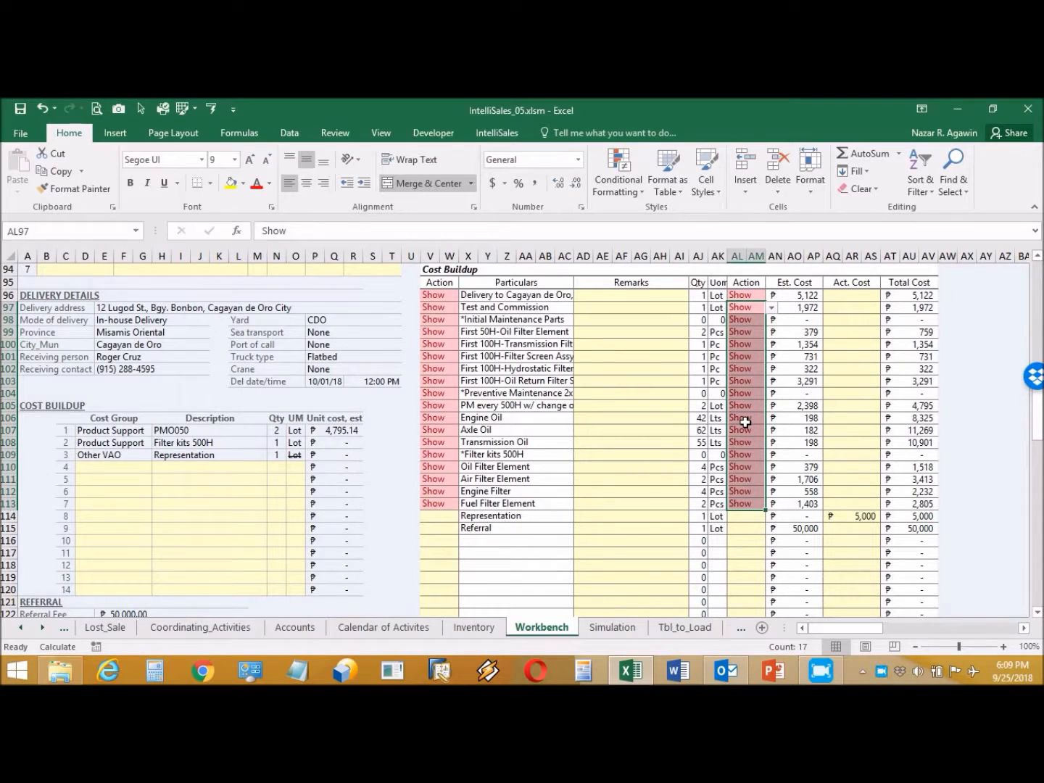
left_click(751, 501)
left_click(747, 479)
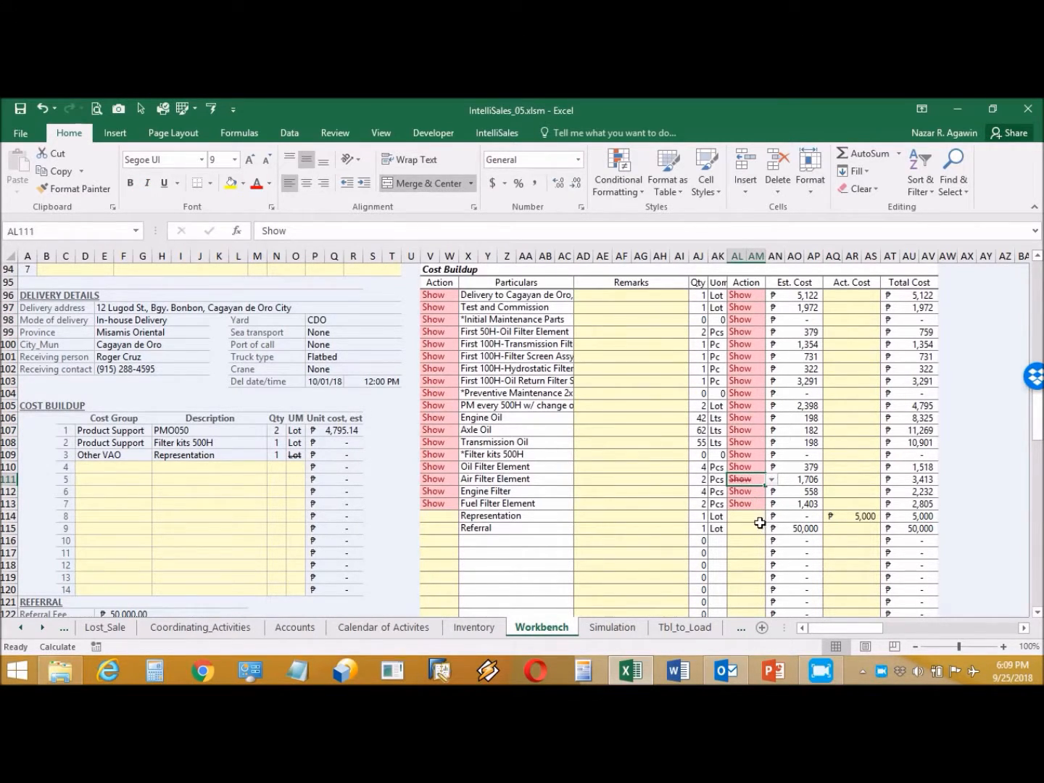
Step: Try Price Levels 15%, 10% and 9%, then settle on 8%
scroll(760, 525, "down", 7)
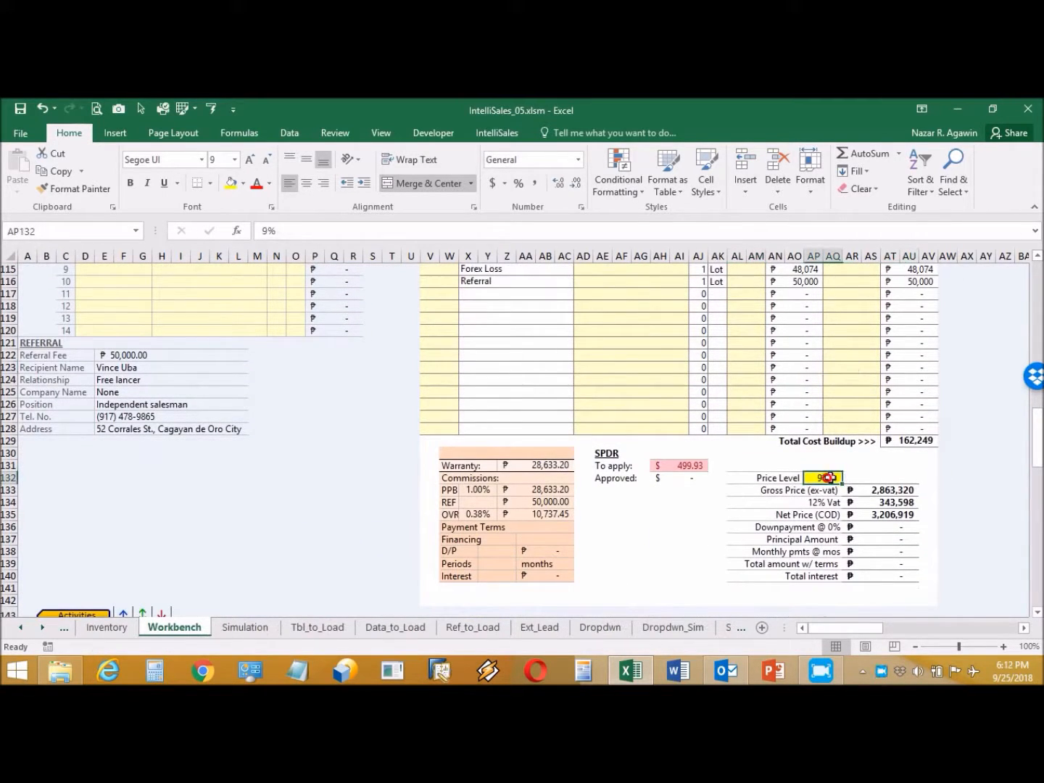
left_click(827, 478)
left_click(847, 478)
scroll(849, 494, "up", 3)
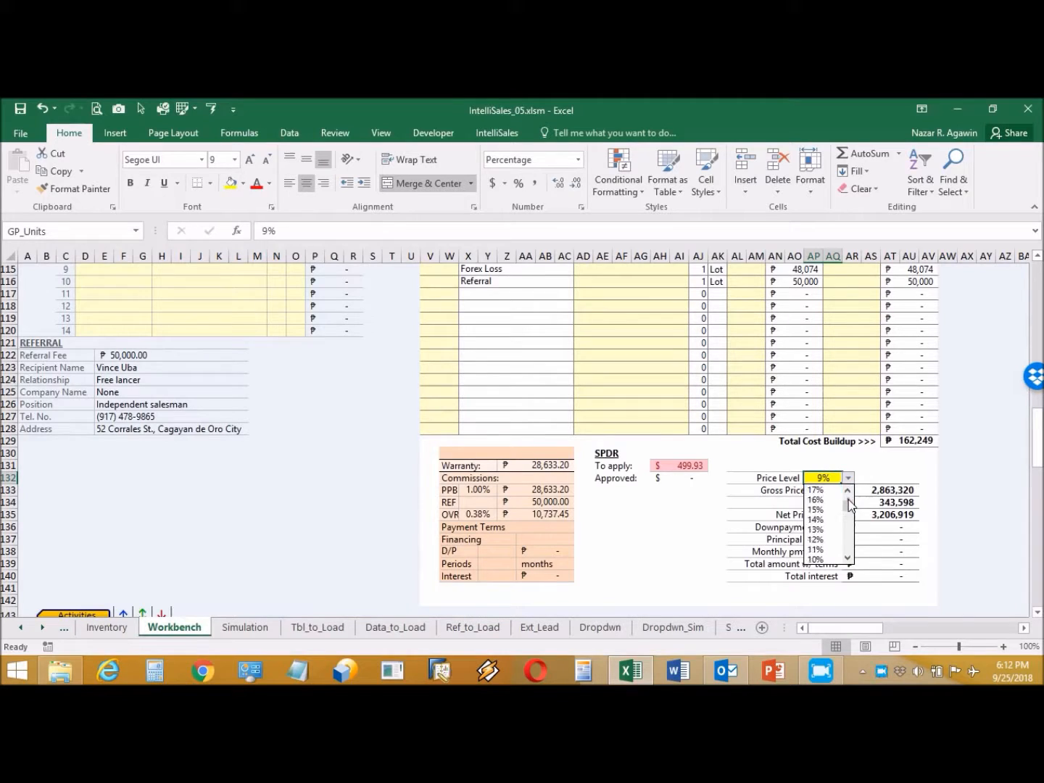
left_click(836, 501)
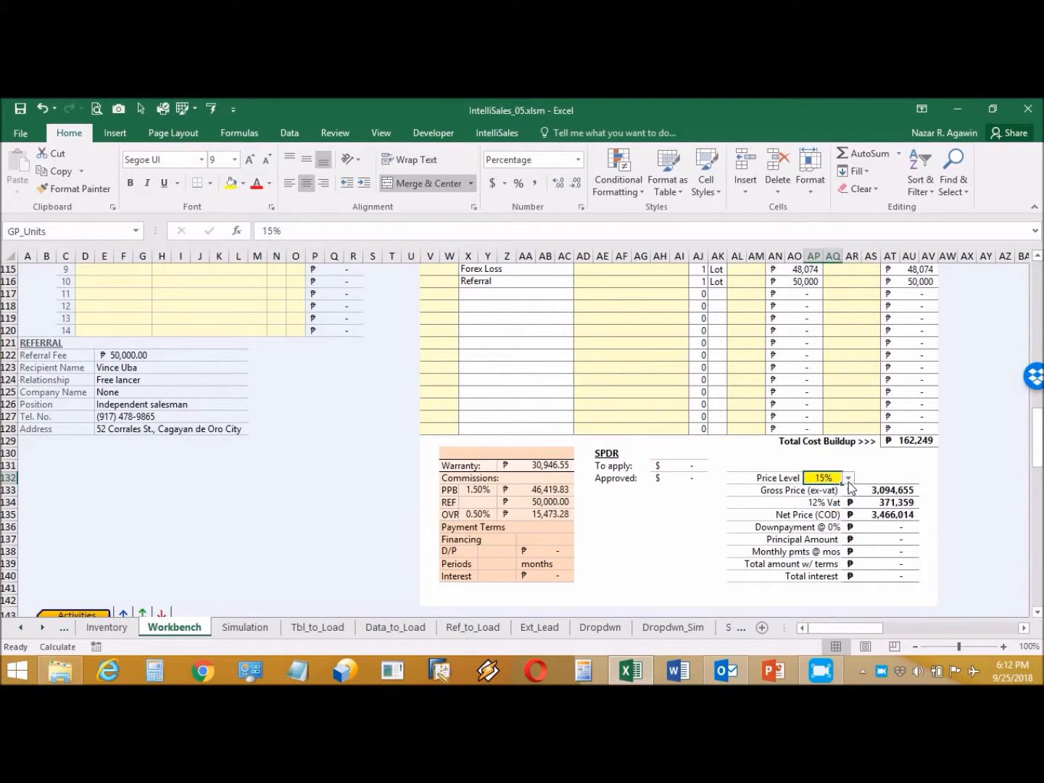
left_click(847, 478)
left_click(822, 540)
left_click(847, 478)
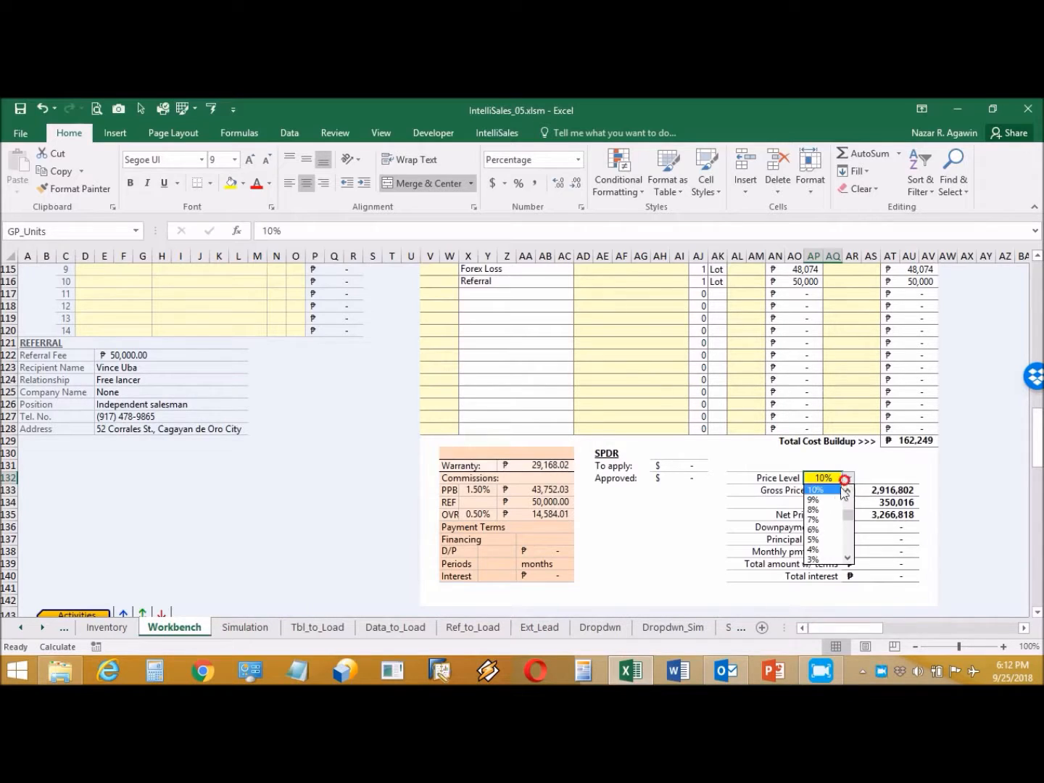
left_click(822, 497)
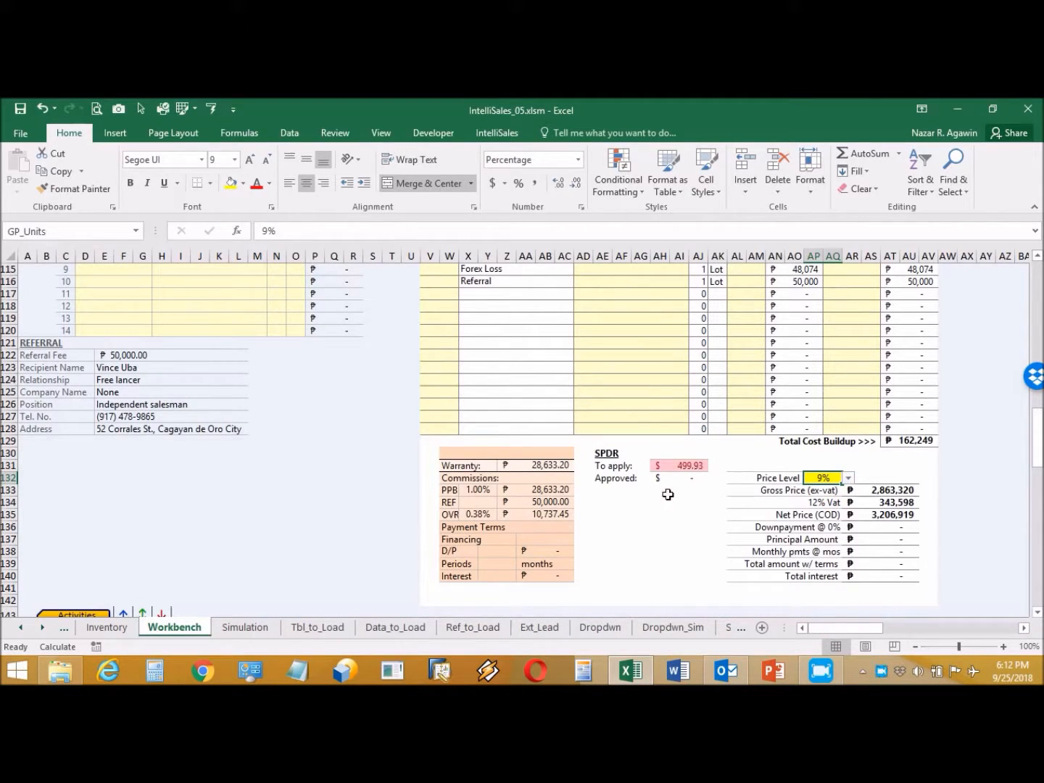
left_click(849, 480)
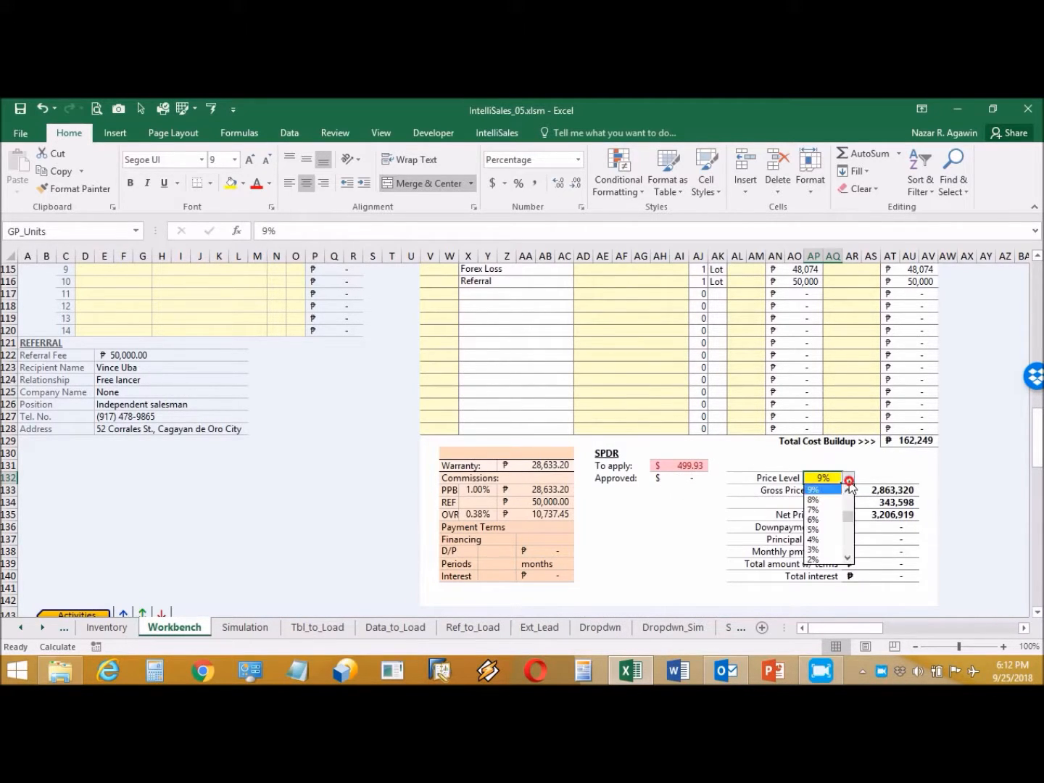
left_click(827, 499)
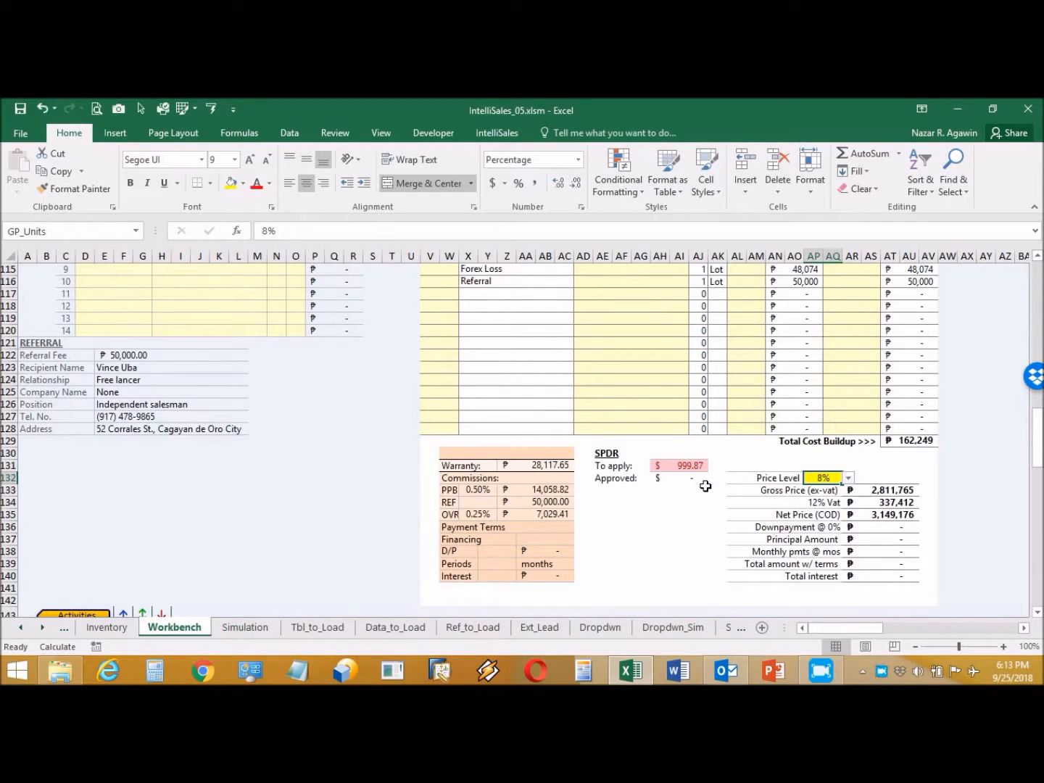
Step: Enter a 30% downpayment, 3 payment periods and 12% interest in the payment terms
left_click(496, 552)
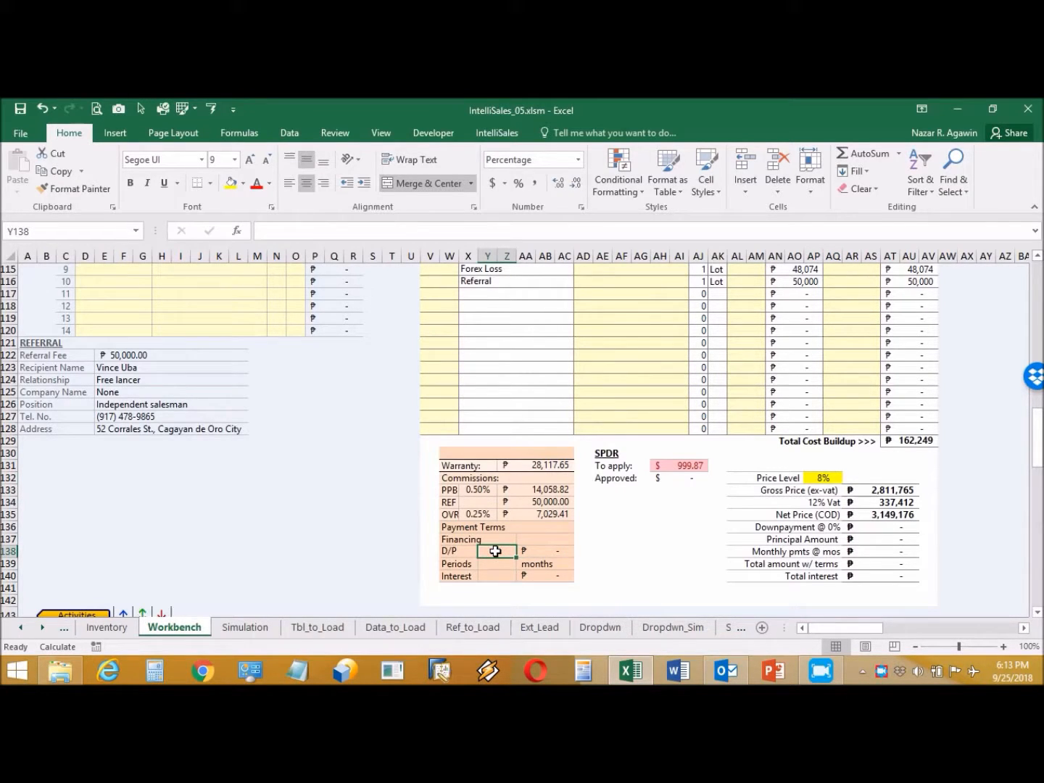
type("30%")
left_click(496, 565)
type("3")
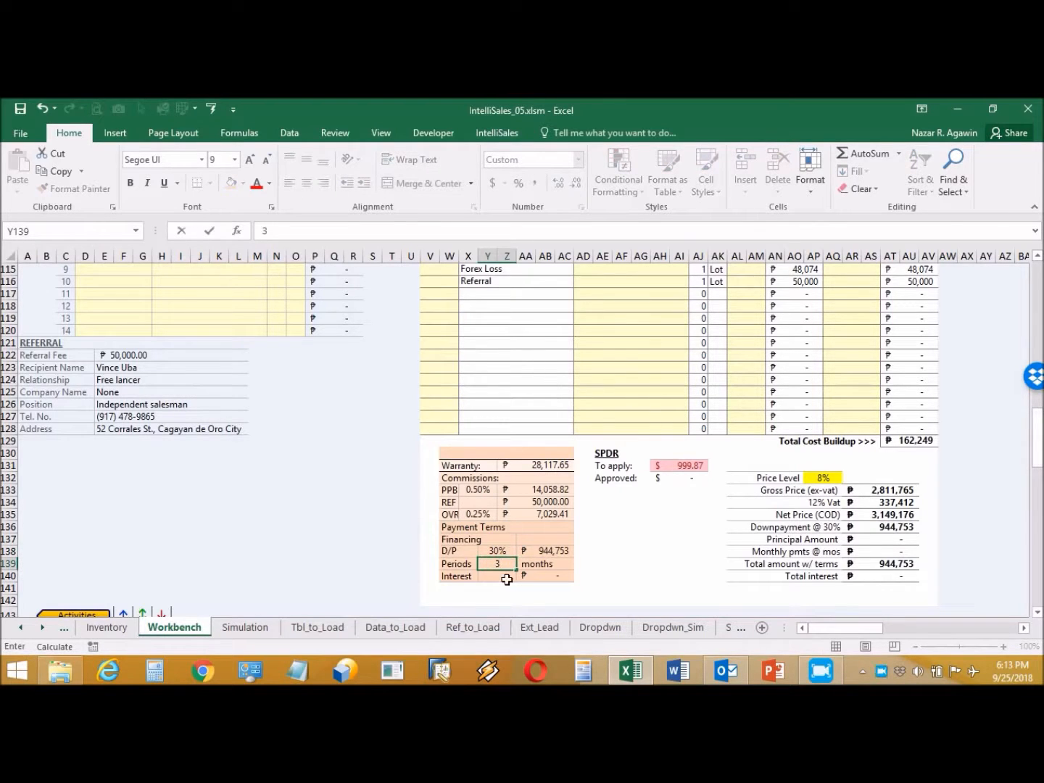
left_click(504, 577)
type("12%")
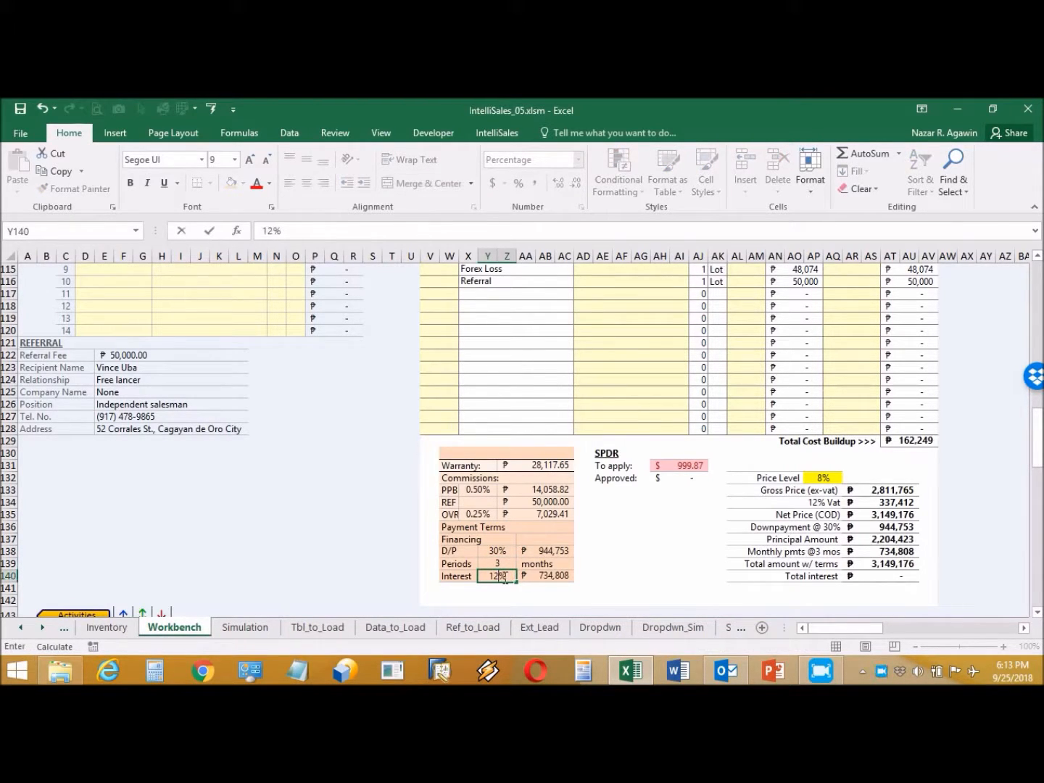
key("Return")
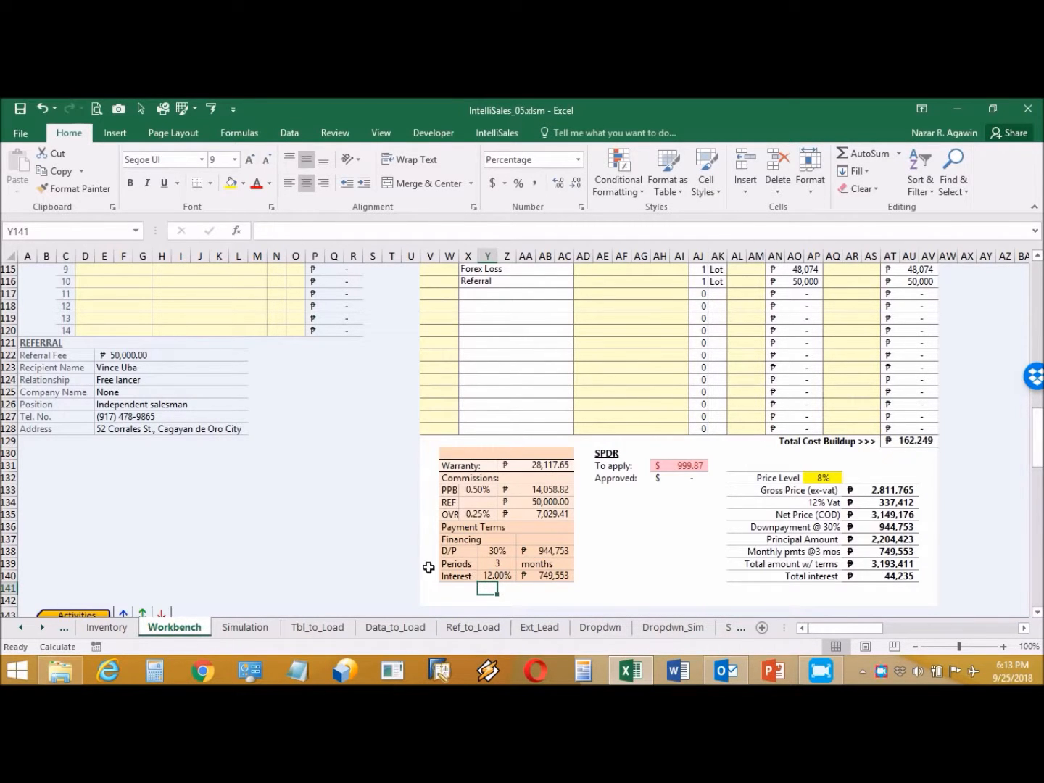
Step: Expand the Activities table and enter date 10/1 with time 12:00 PM
scroll(371, 555, "down", 5)
scroll(372, 553, "down", 6)
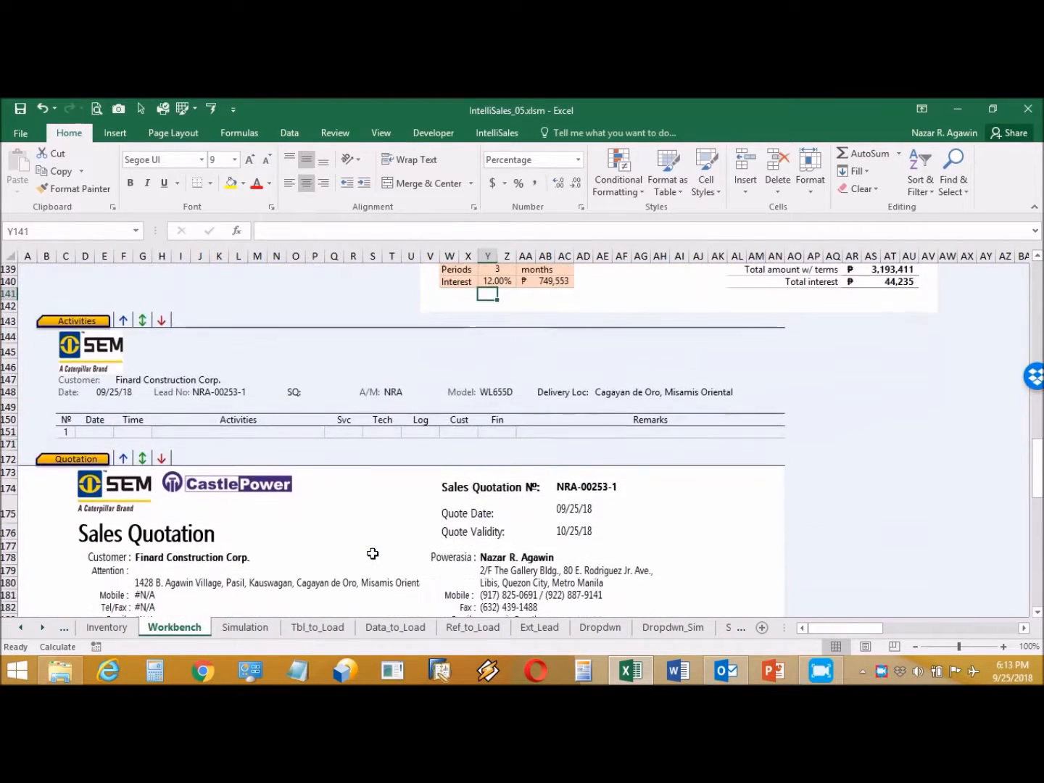
scroll(372, 553, "up", 2)
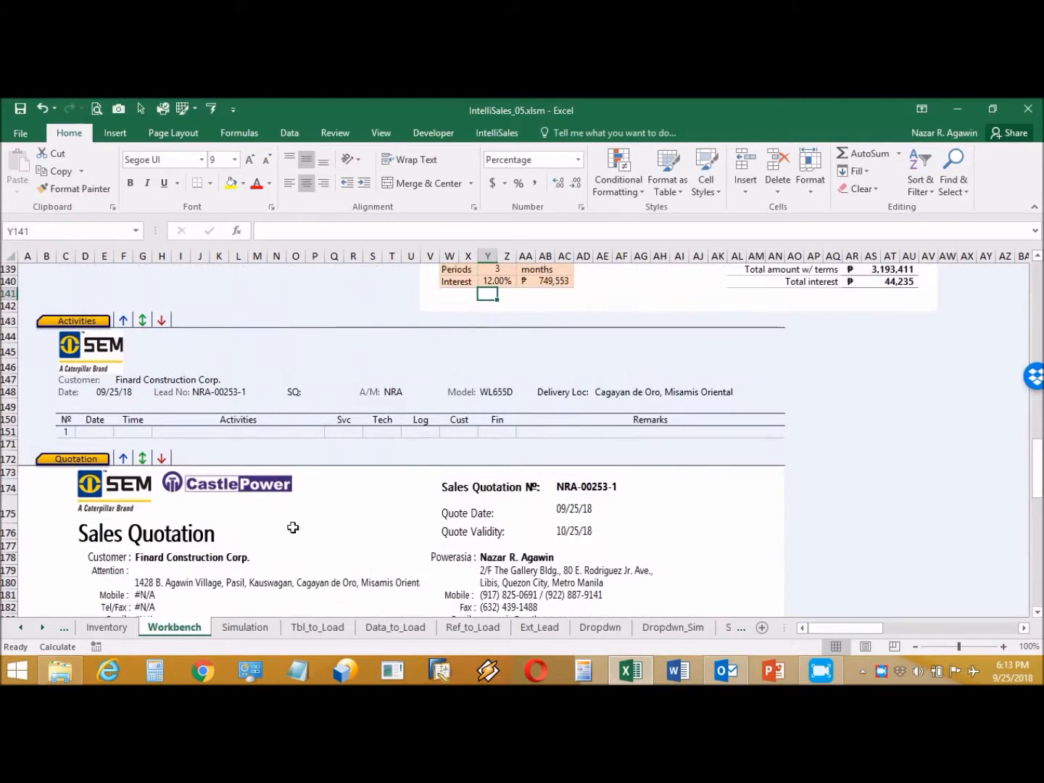
left_click(98, 430)
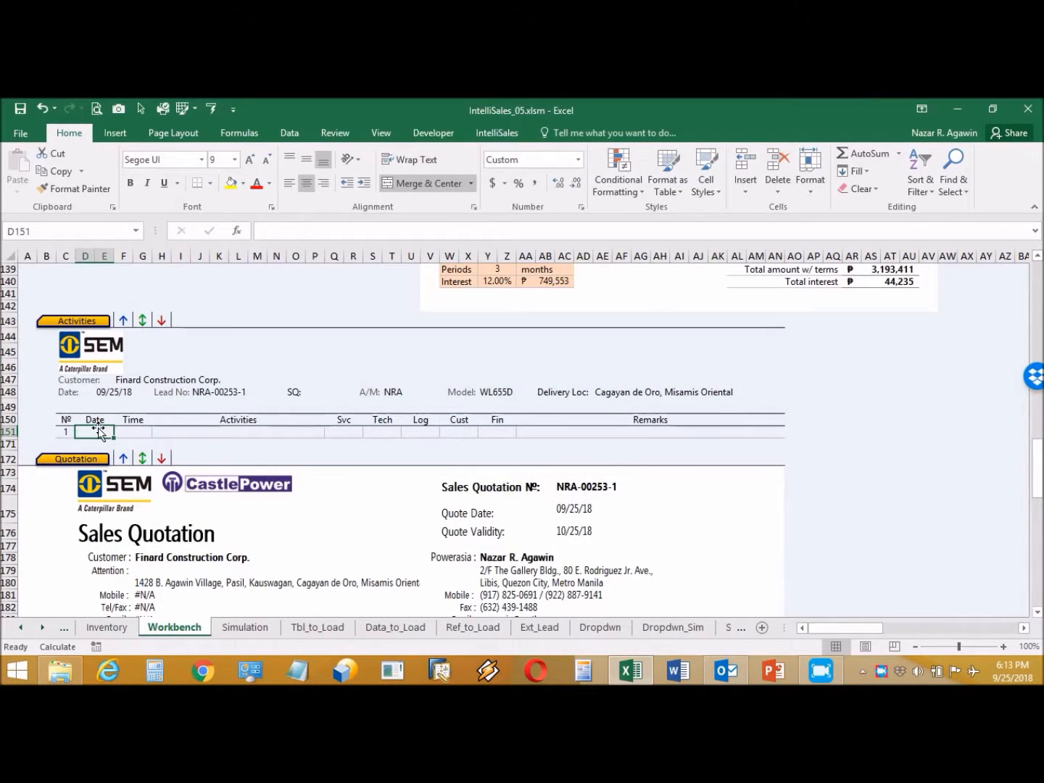
double_click(98, 431)
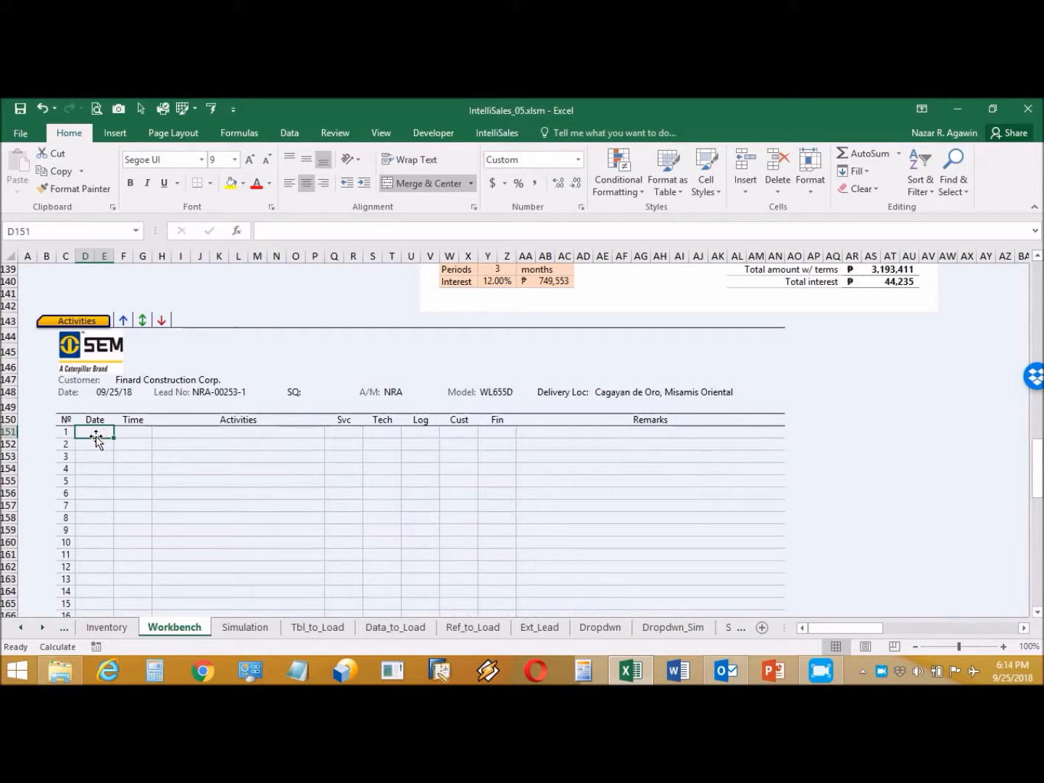
type("10/1")
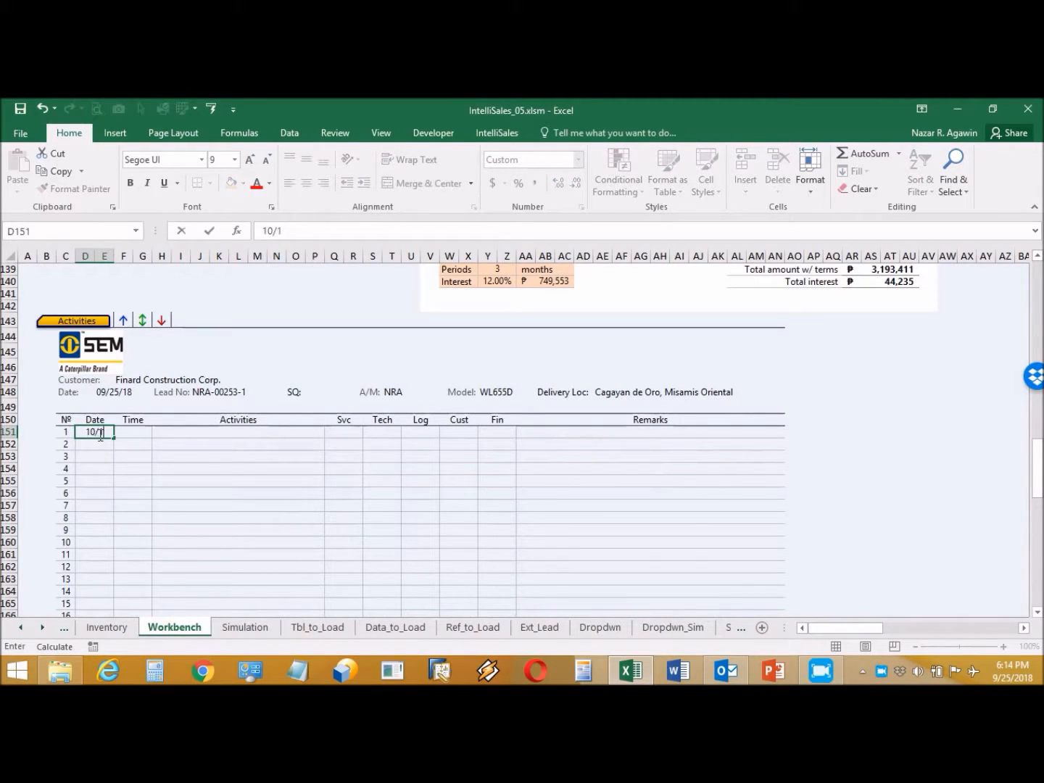
left_click(148, 431)
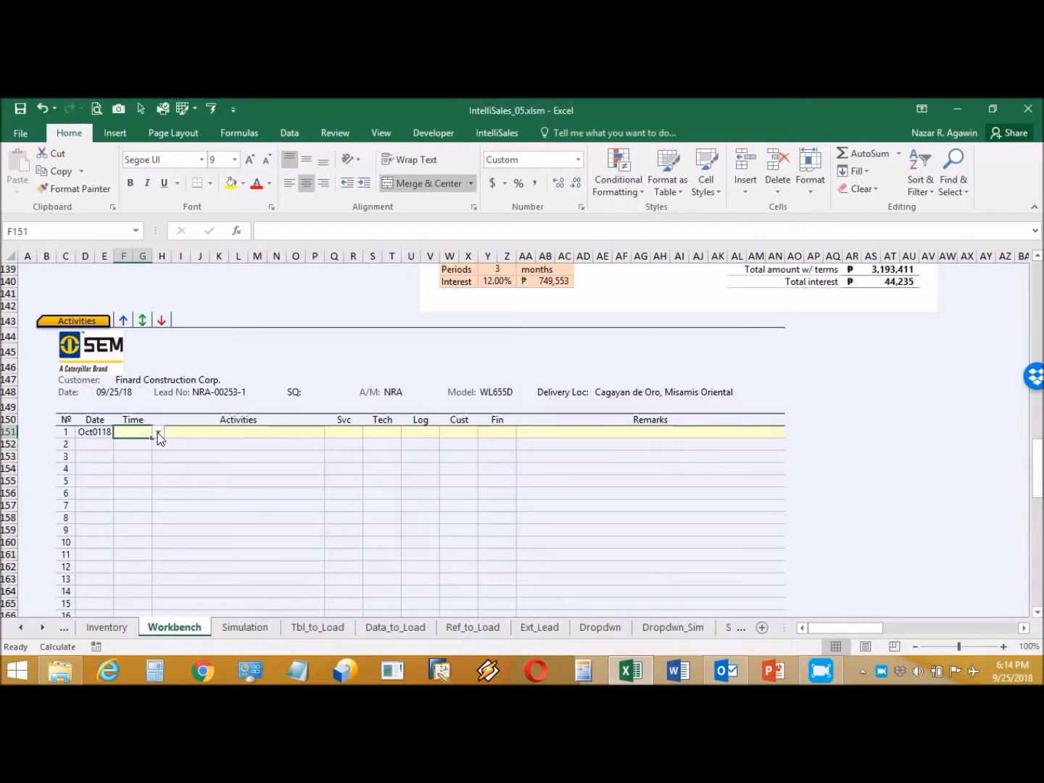
left_click(158, 432)
left_click(158, 484)
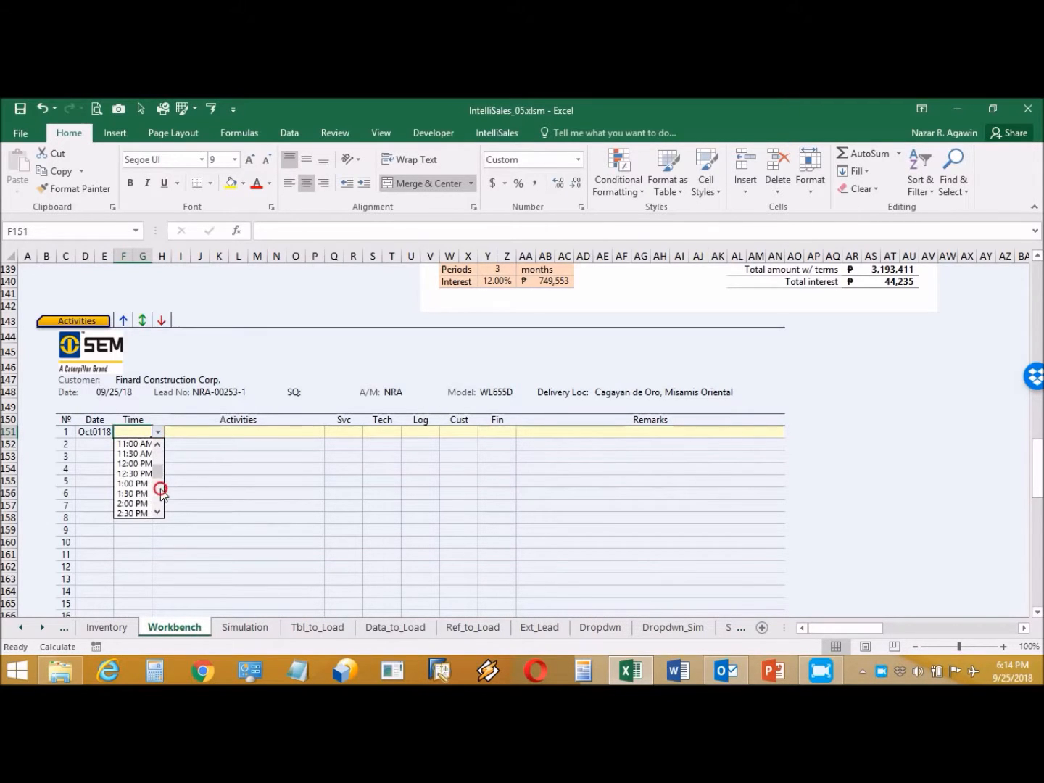
left_click(133, 463)
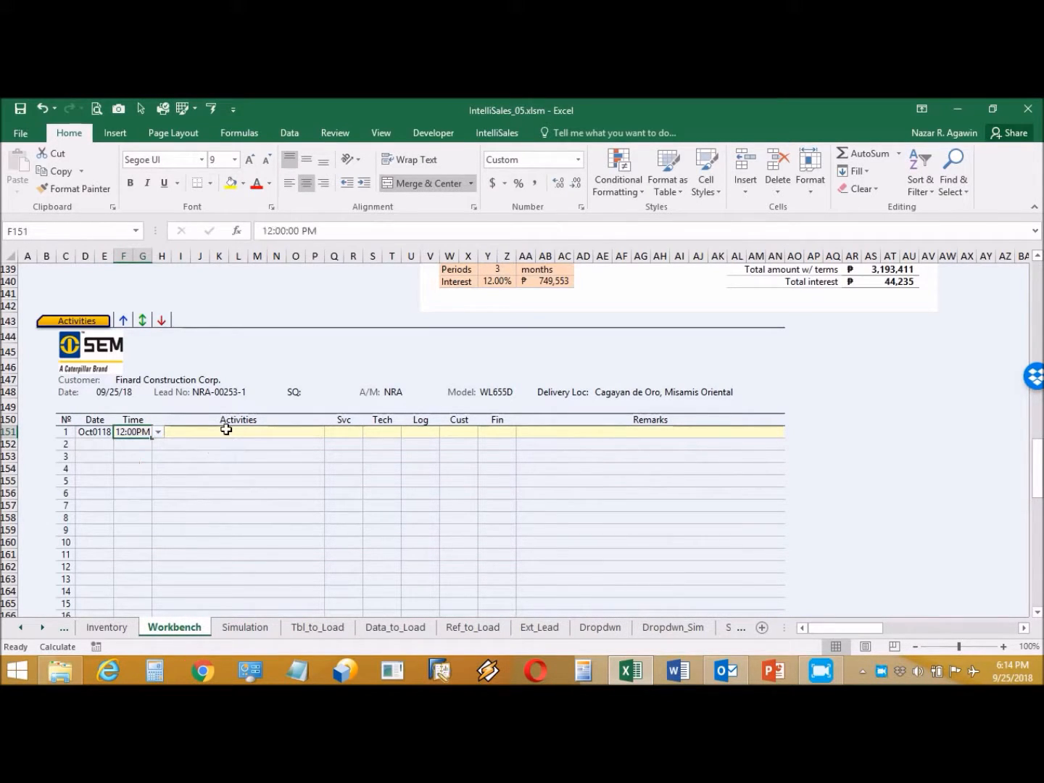
Step: Set activity Deliver Unit at Site, mark Svc and Log, remark 'Please arrange delivery of the unit at site'
left_click(226, 430)
left_click(330, 427)
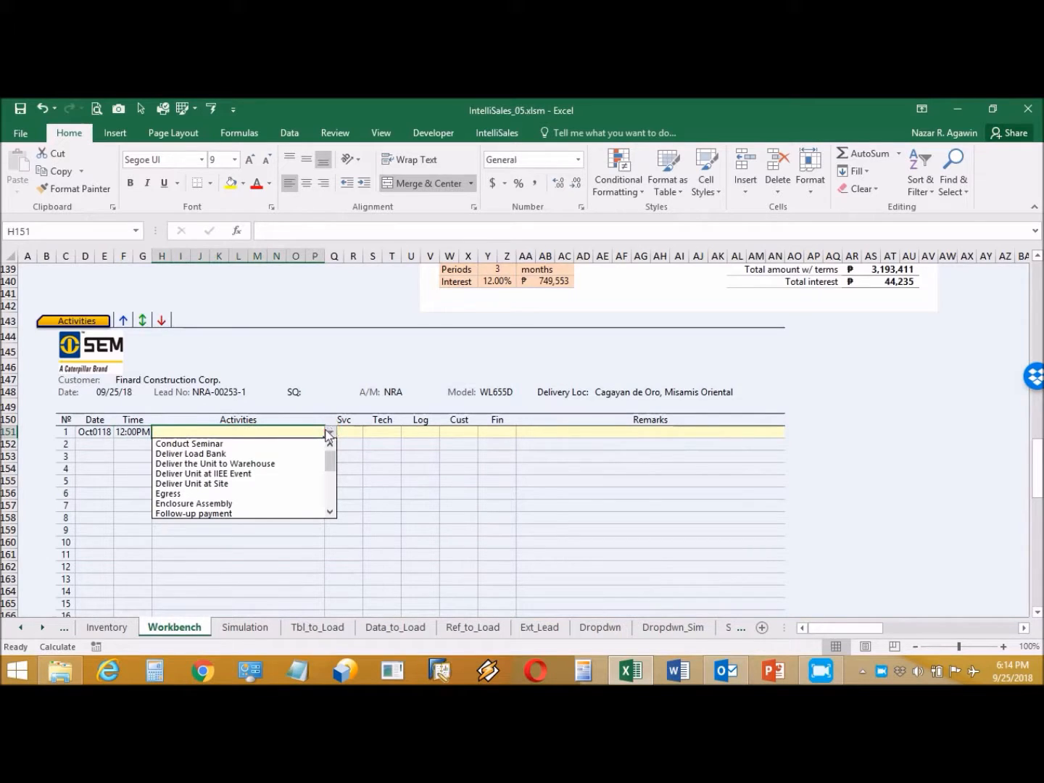
left_click(259, 484)
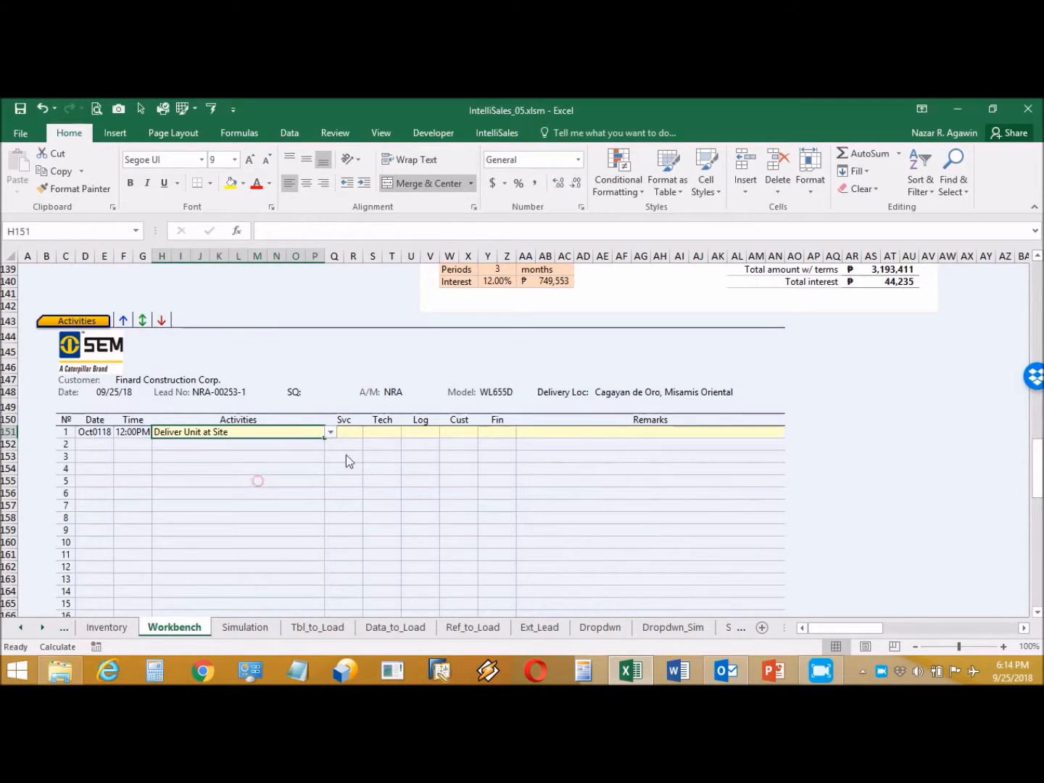
left_click(351, 434)
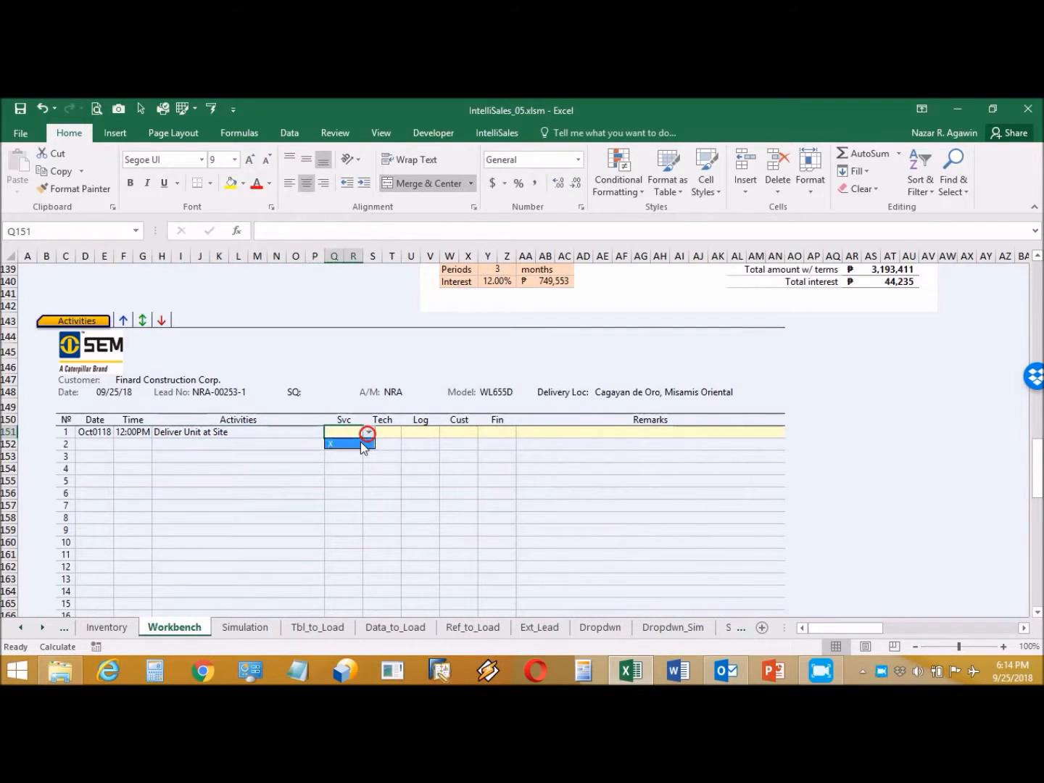
left_click(427, 431)
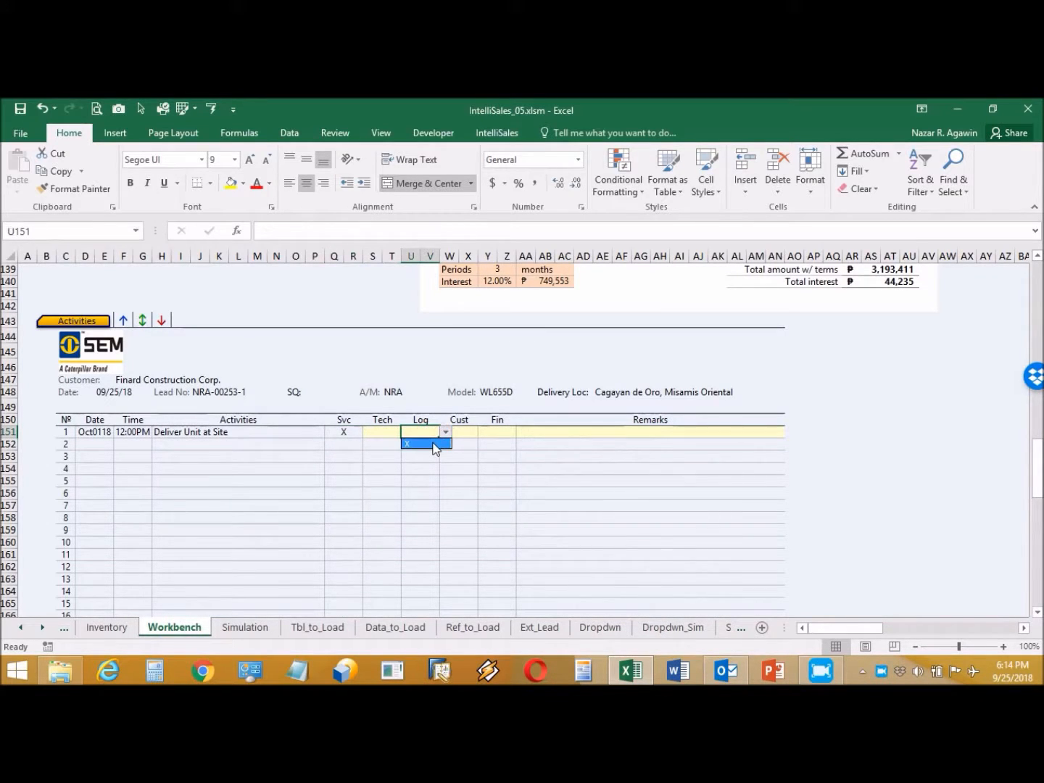
left_click(560, 429)
type("Pl")
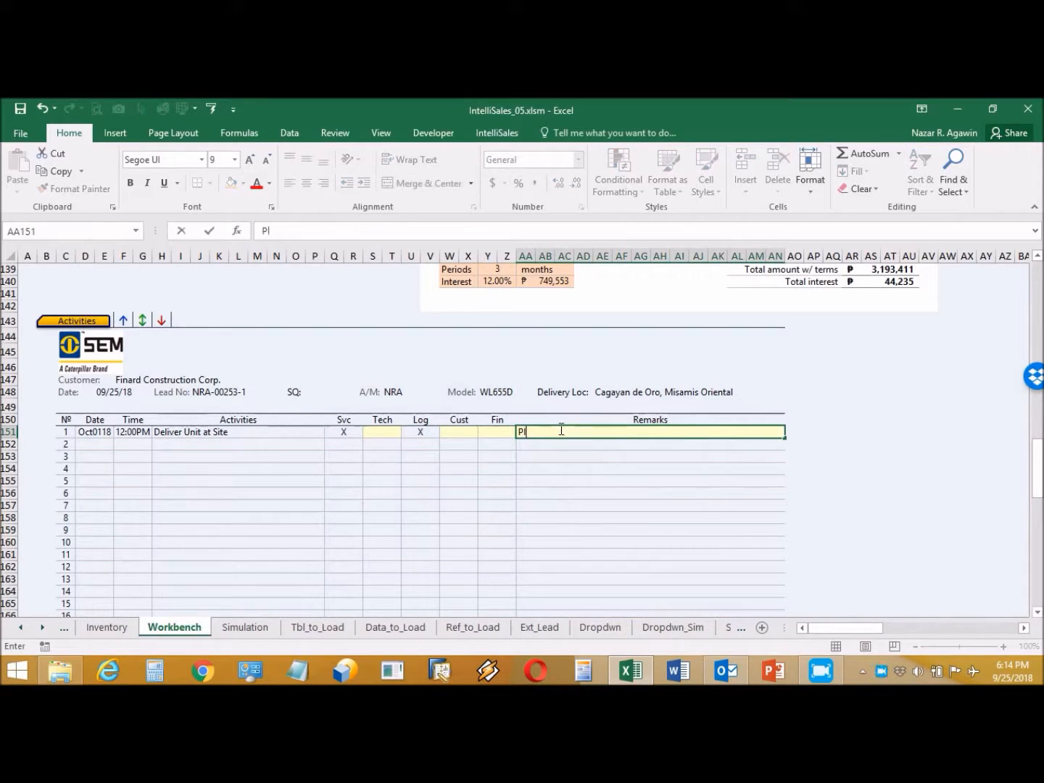
type("ease arrange")
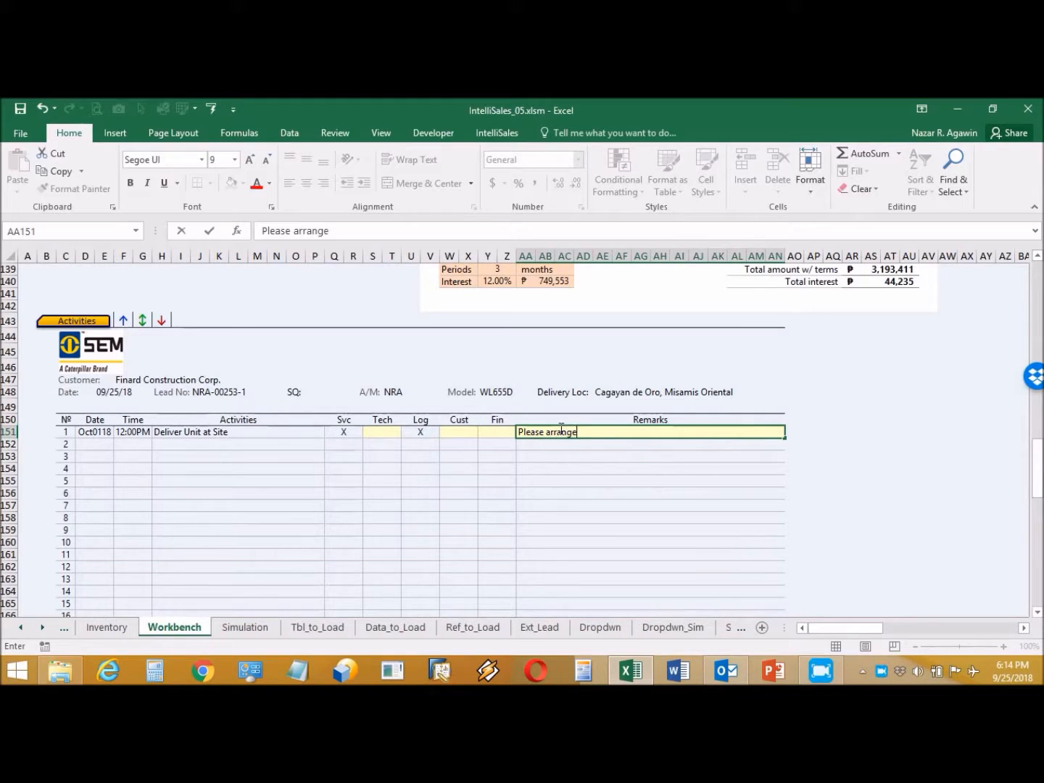
type(" delivery of the ")
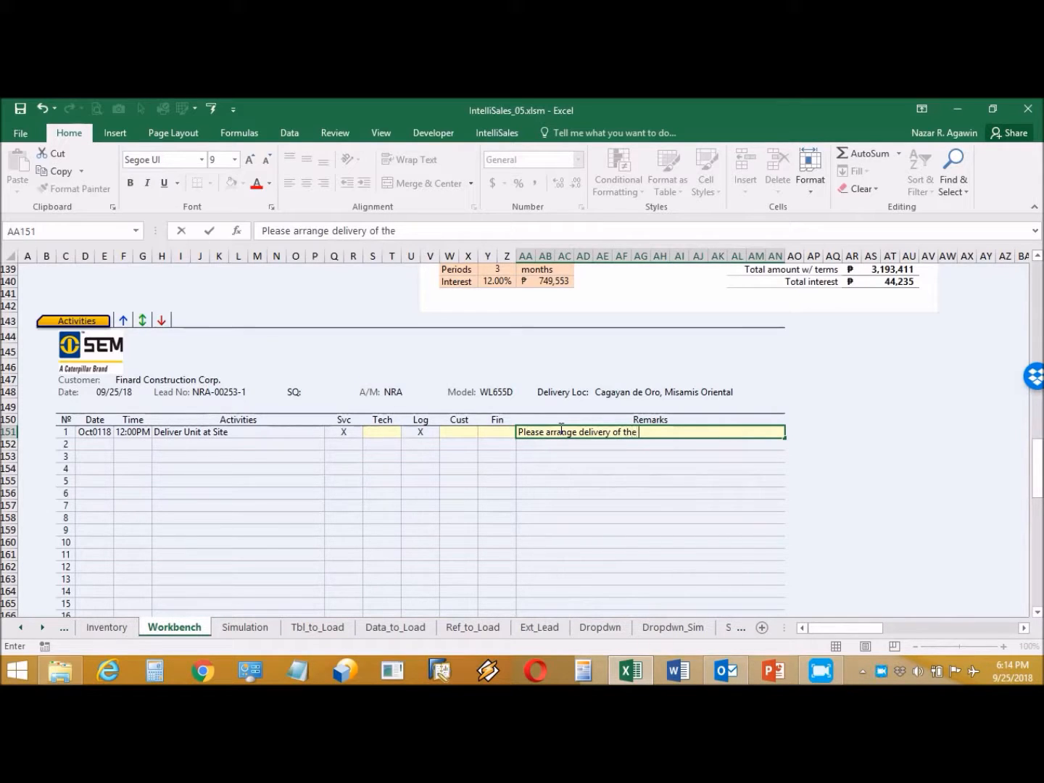
type("unit at site.")
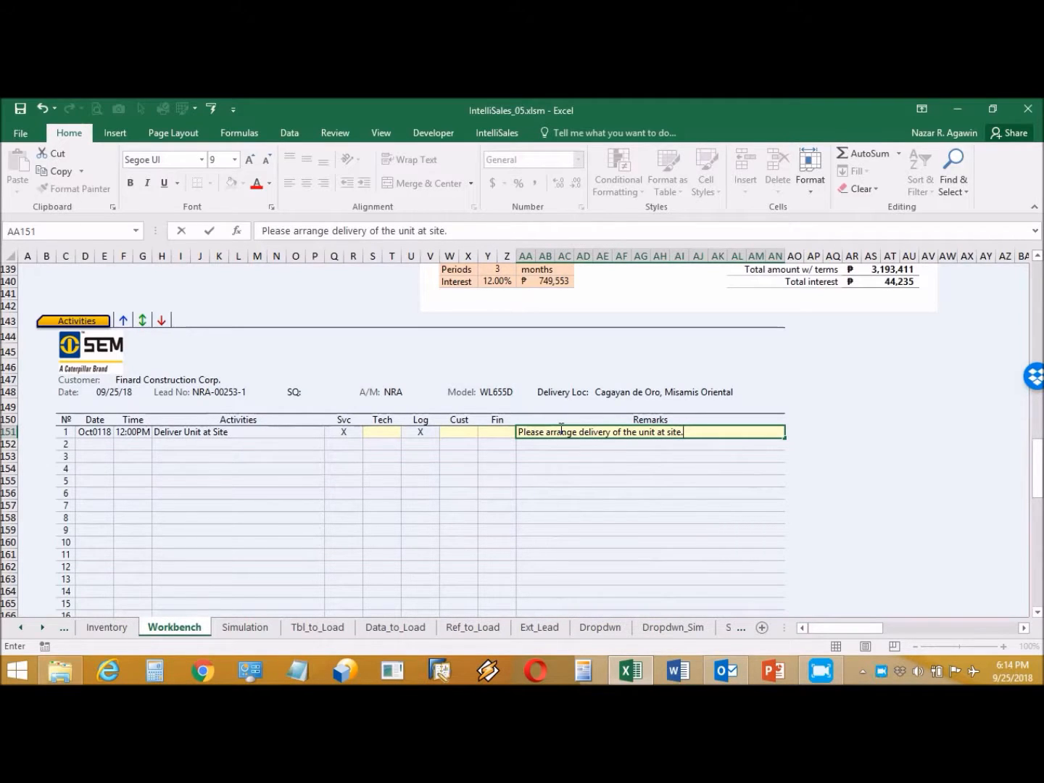
key("Return")
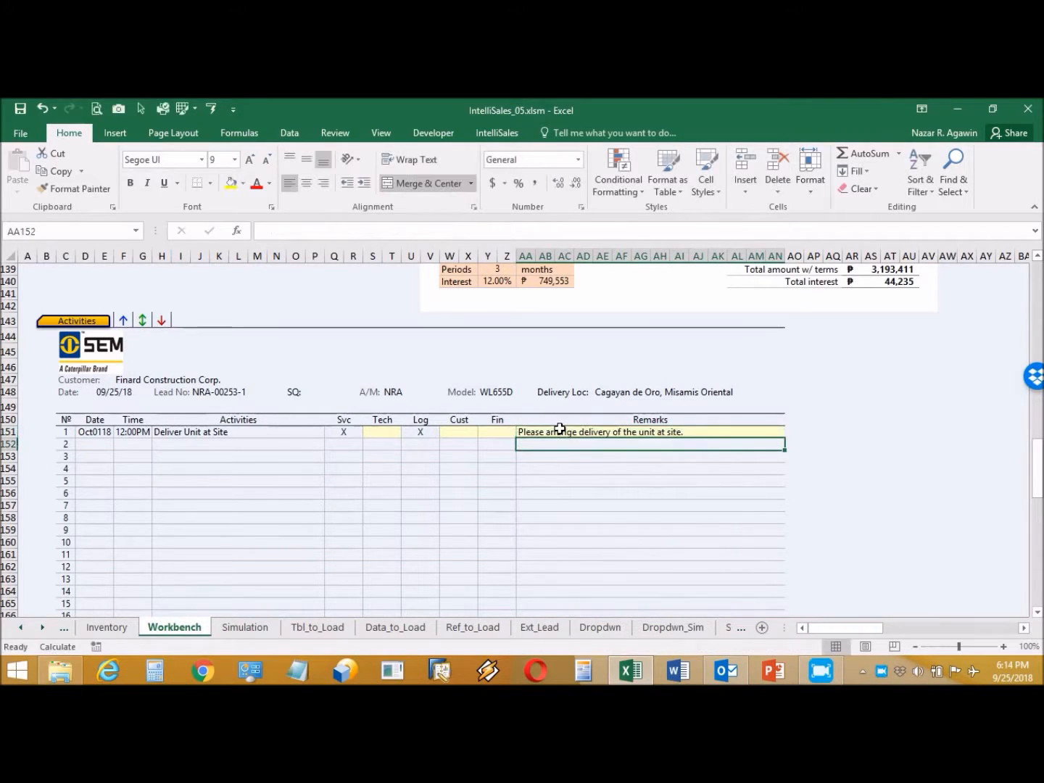
Step: Show the Sales Quotation and expand its rows down to accessory item 19, Fuel Filter Element
left_click(499, 134)
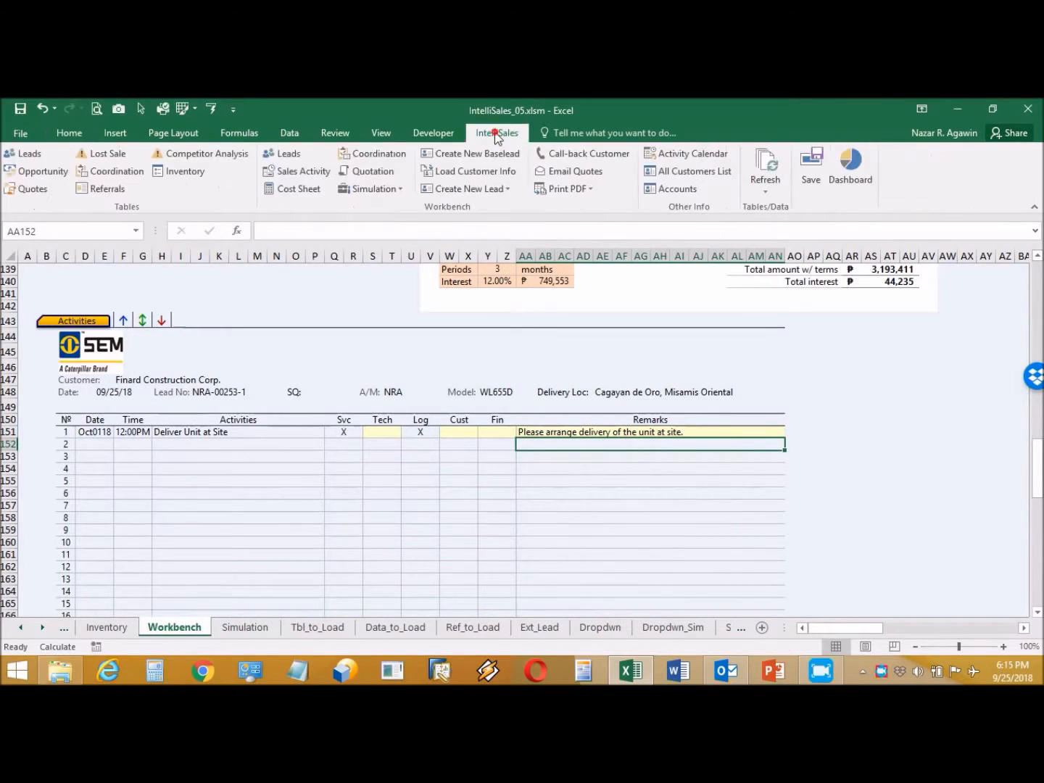
left_click(374, 172)
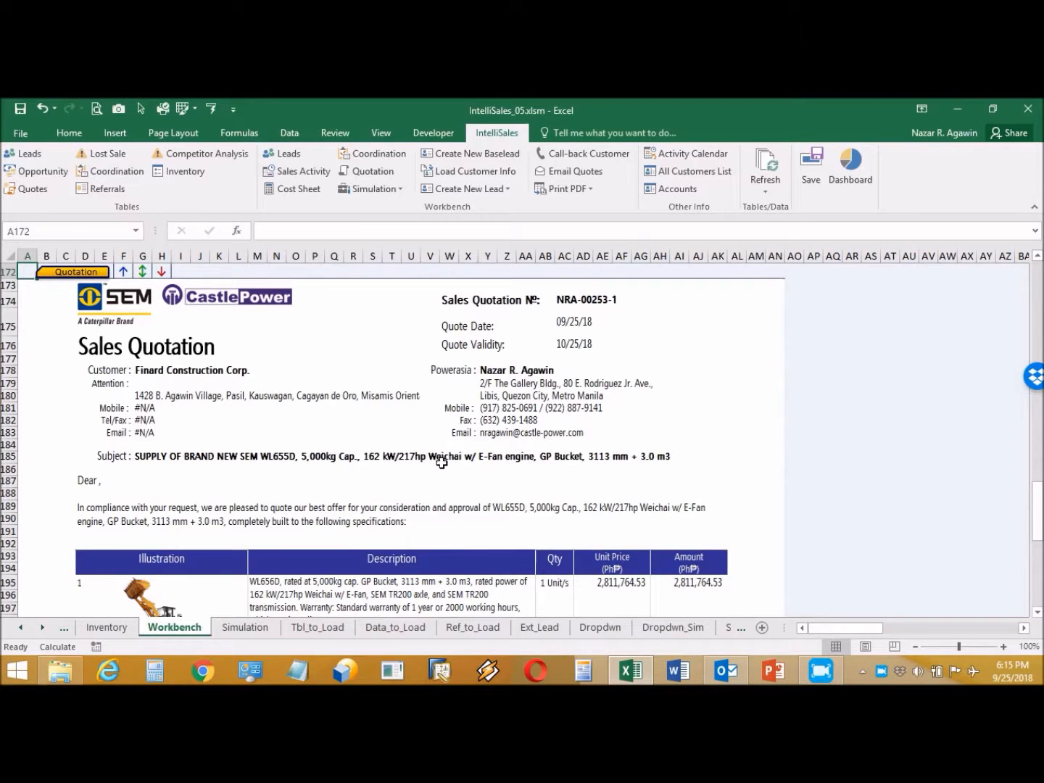
scroll(425, 512, "down", 4)
scroll(426, 511, "down", 4)
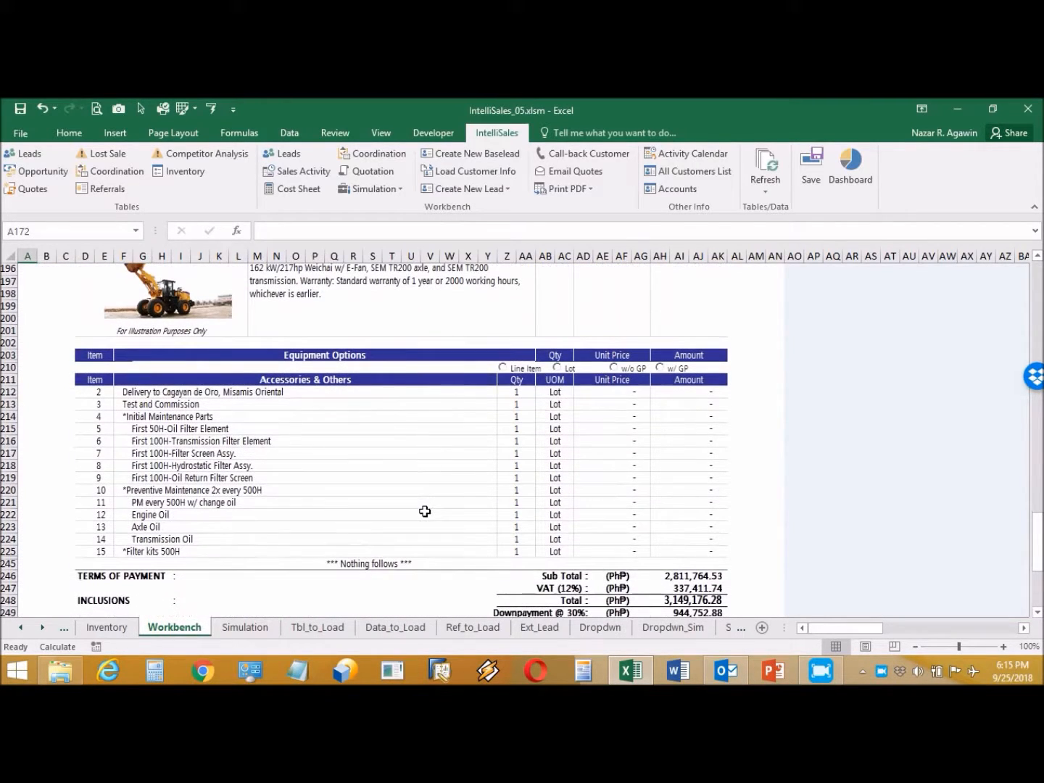
scroll(425, 511, "up", 9)
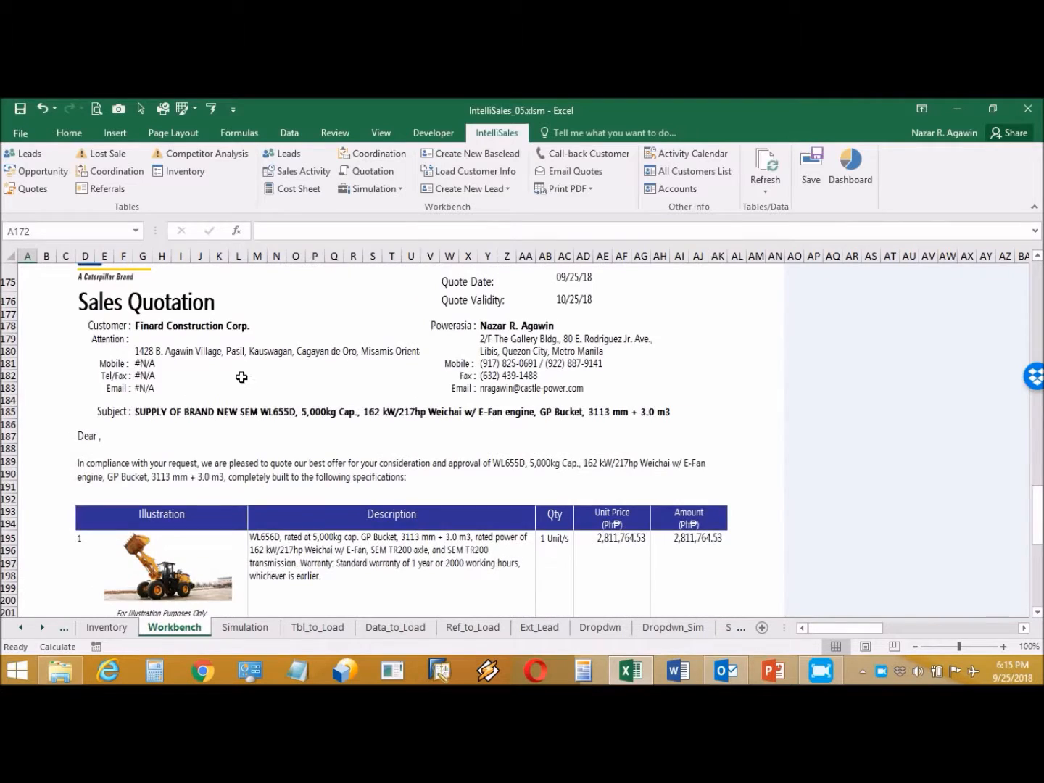
left_click(161, 307)
scroll(311, 443, "down", 8)
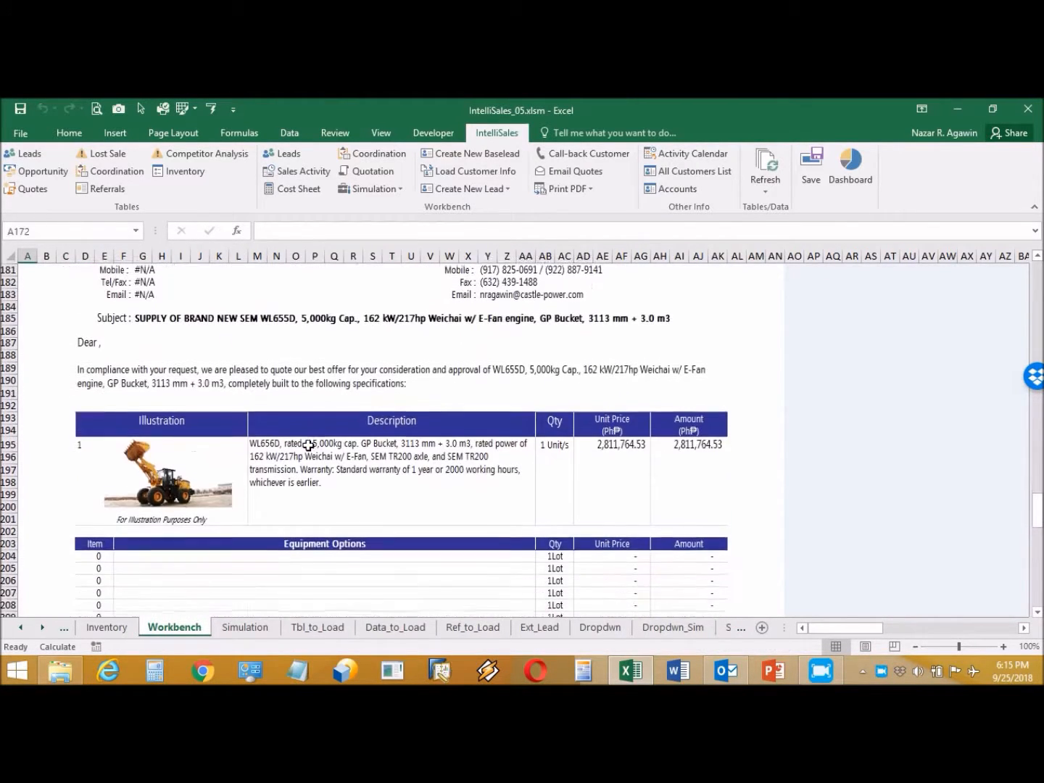
scroll(314, 446, "down", 4)
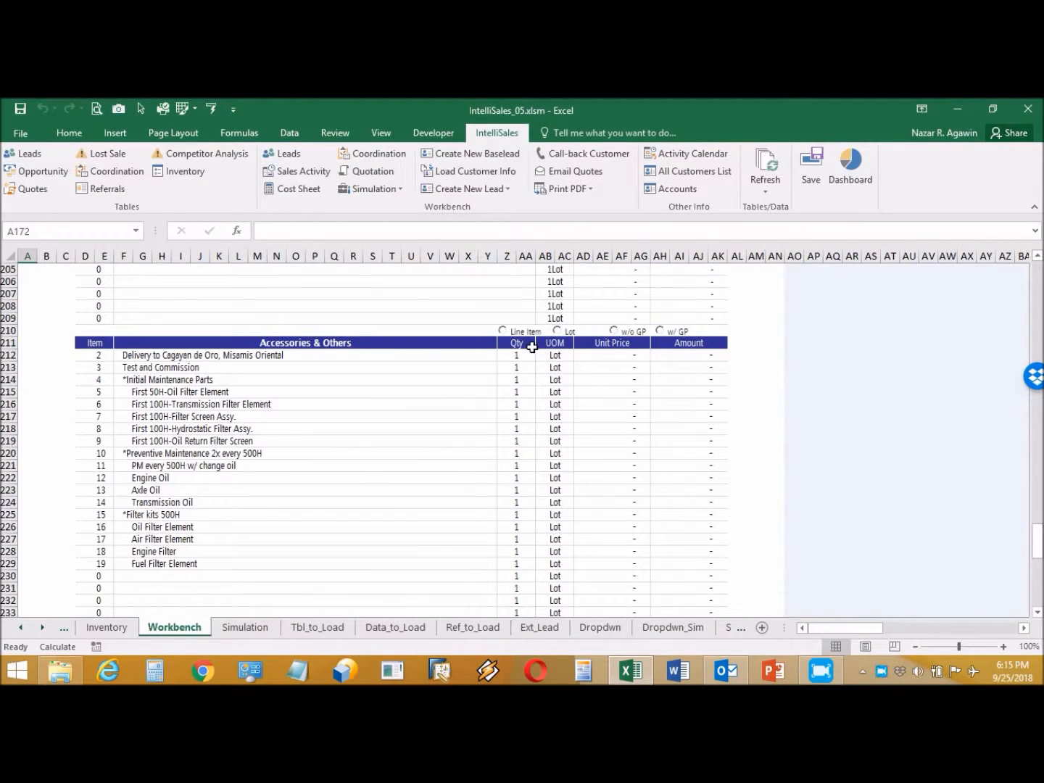
Step: Price the Accessories & Others list as Lot without GP, showing each item as 1 Lot
left_click(501, 330)
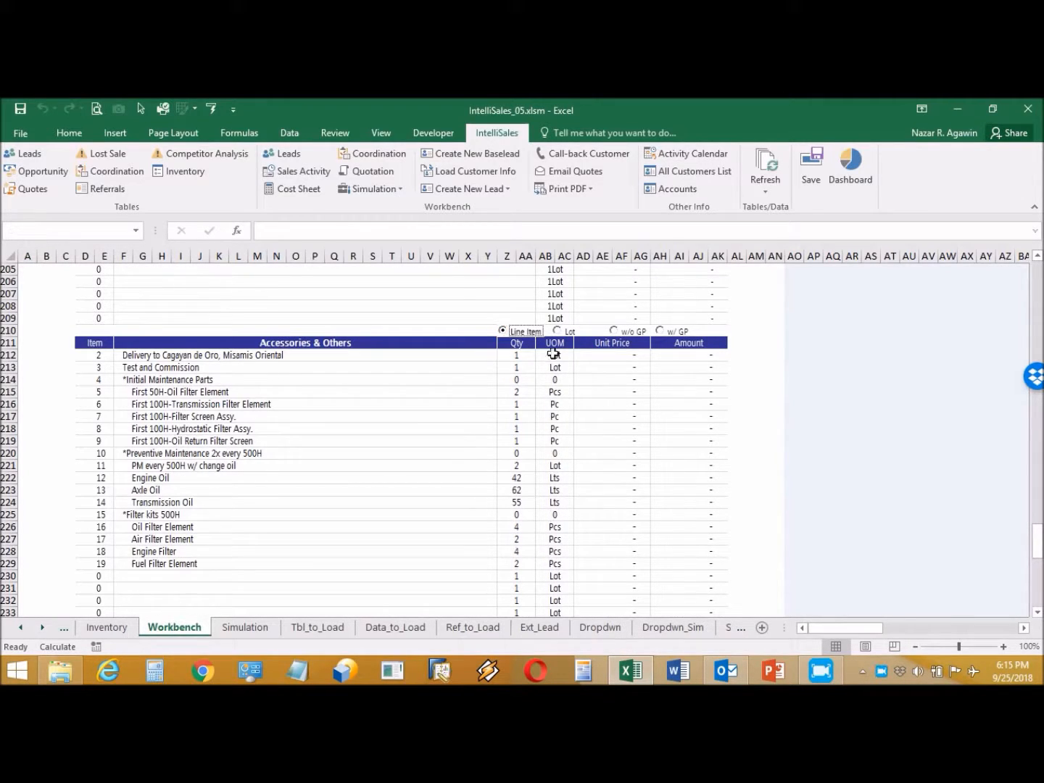
left_click(612, 331)
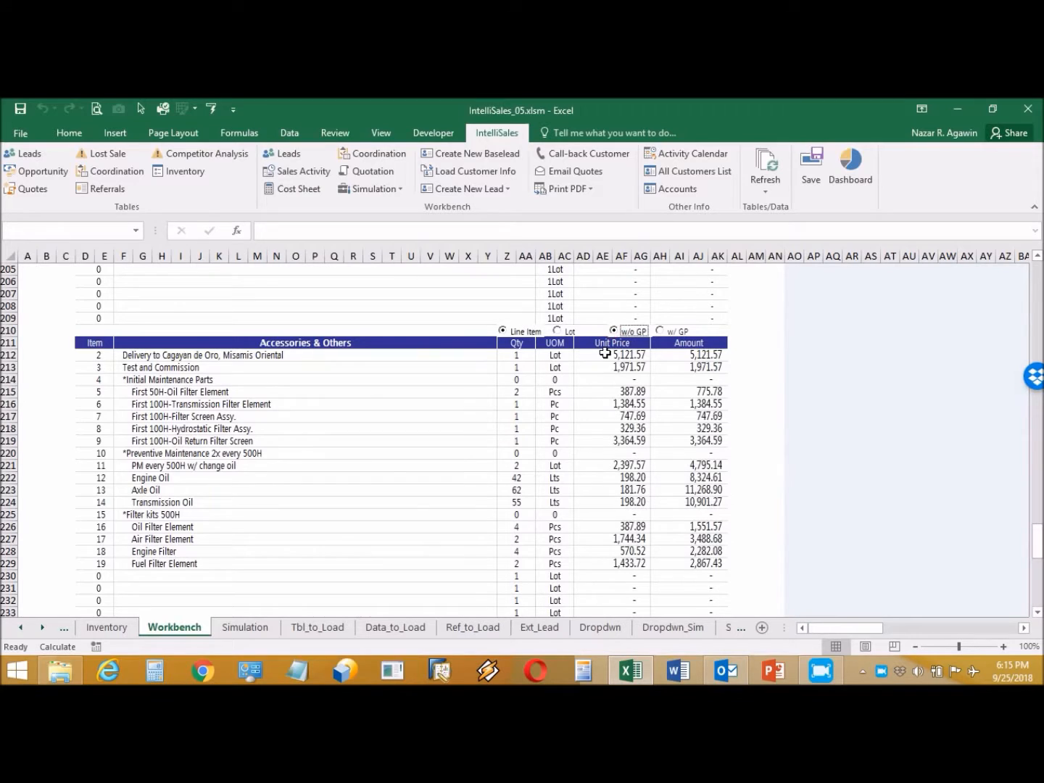
left_click(558, 331)
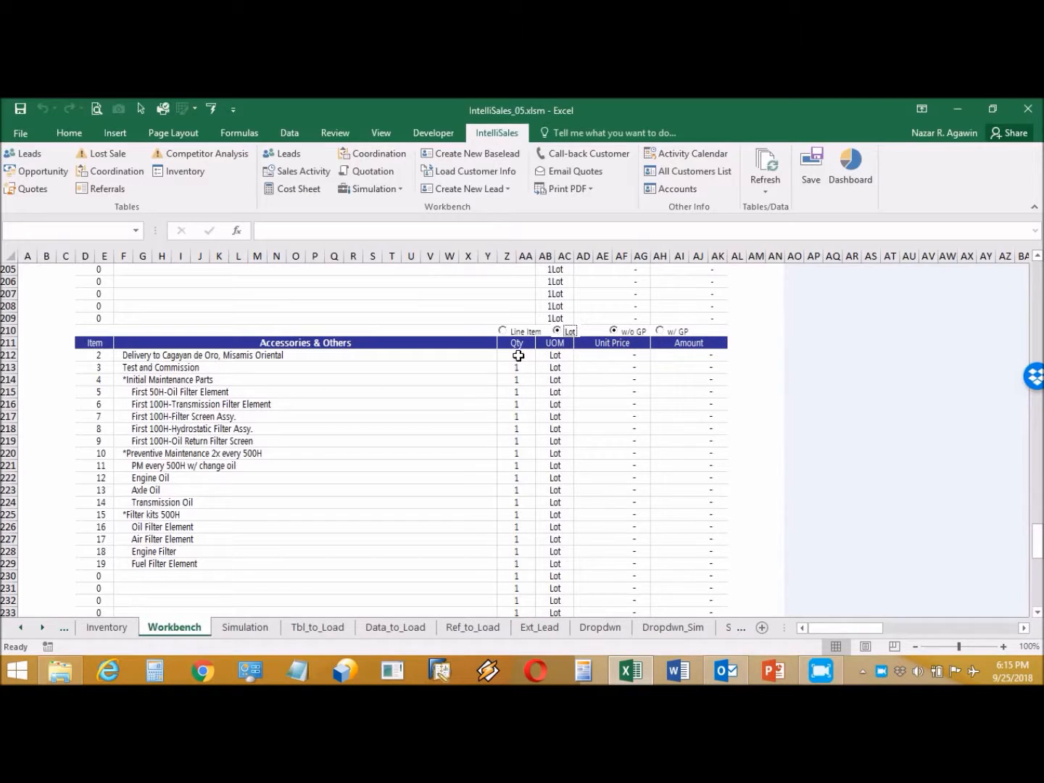
scroll(397, 399, "up", 7)
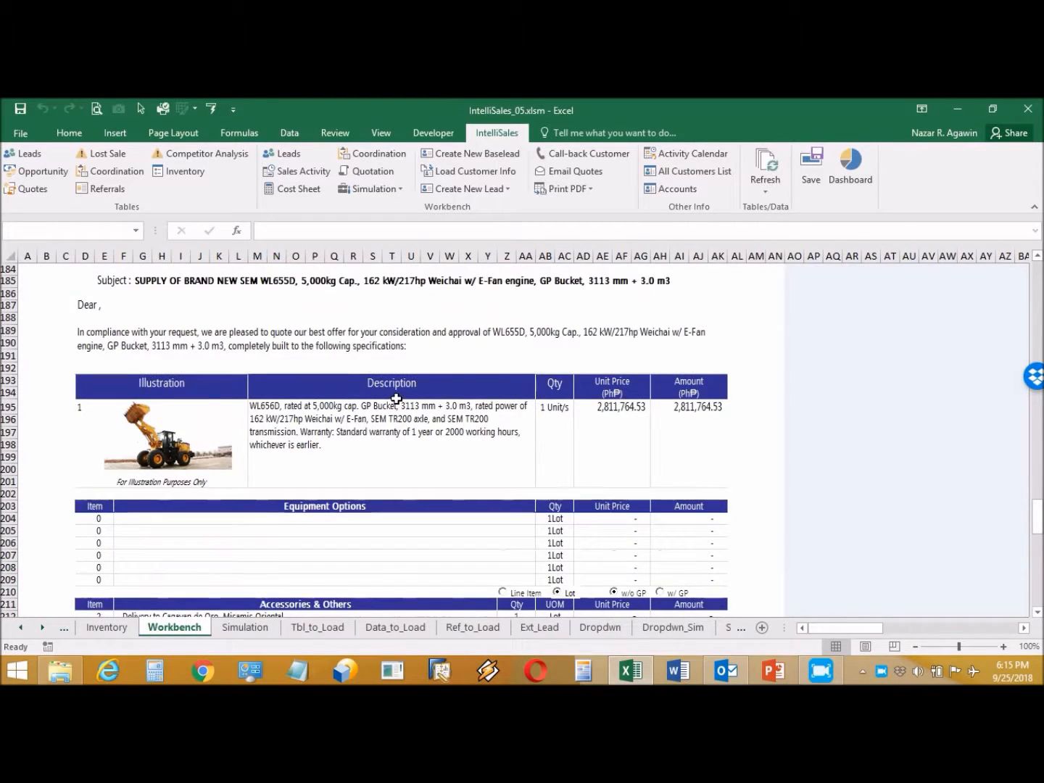
Step: Set the Attention line in G179 to the customer's contact from its dropdown list
scroll(396, 398, "up", 3)
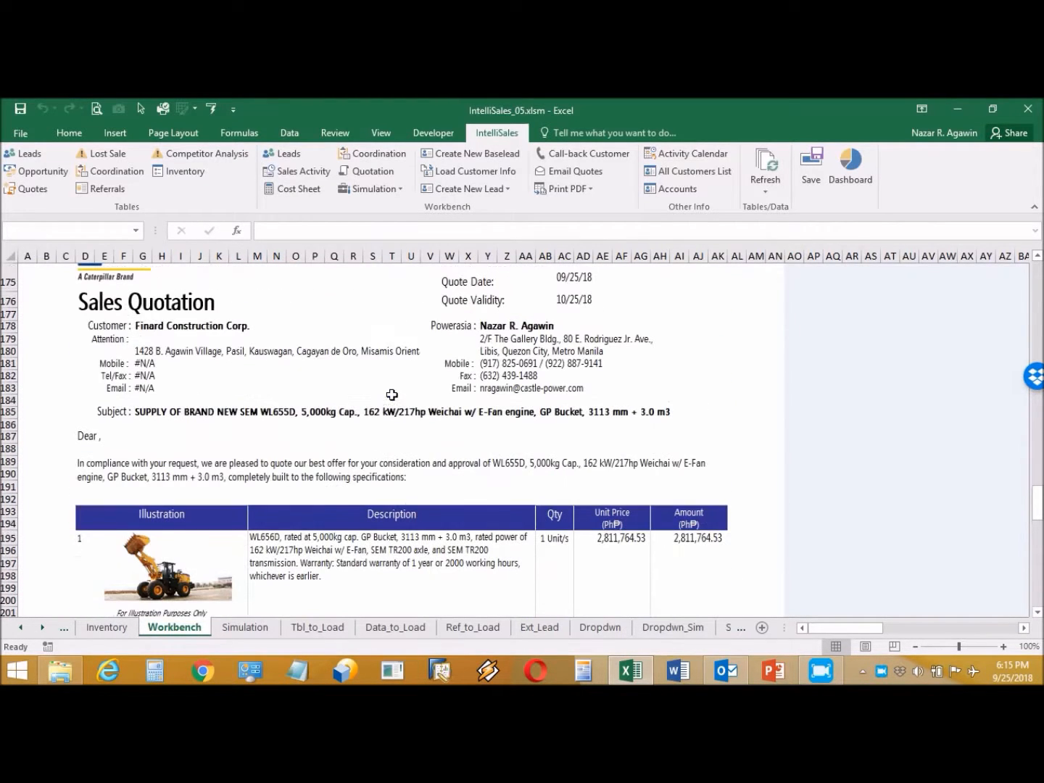
left_click(206, 338)
left_click(368, 336)
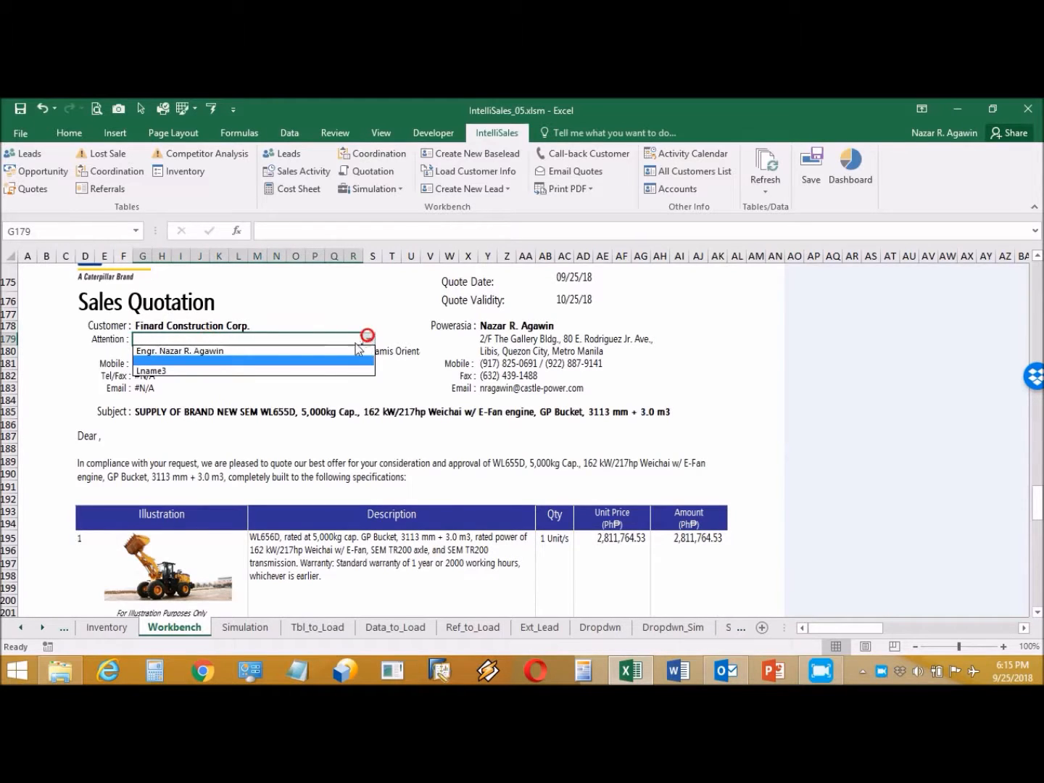
left_click(343, 351)
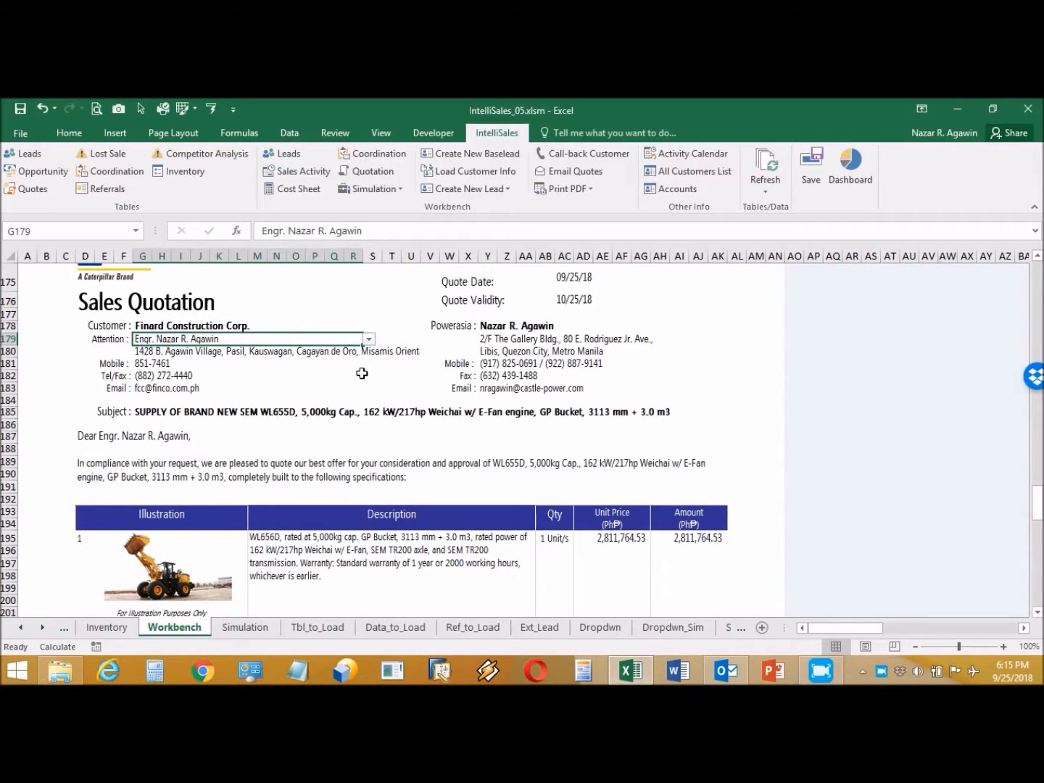
Step: Collapse the rows and review the quotation totaling ₱3,149,176.28 including 12% VAT
scroll(362, 373, "up", 4)
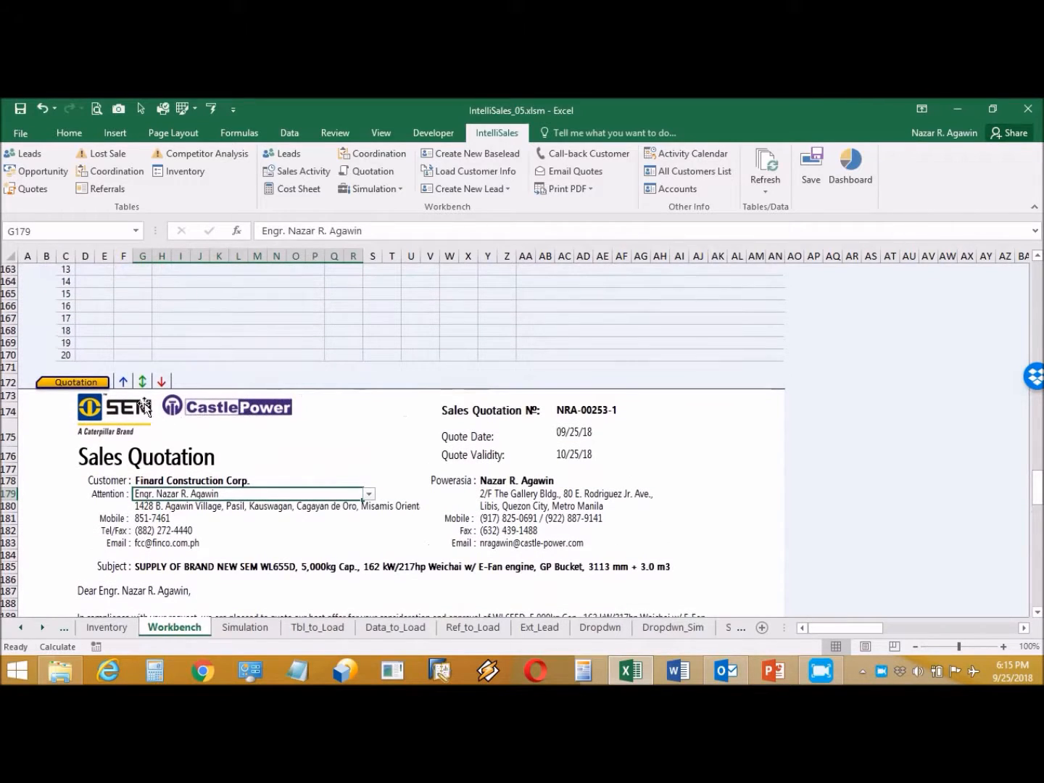
left_click(141, 384)
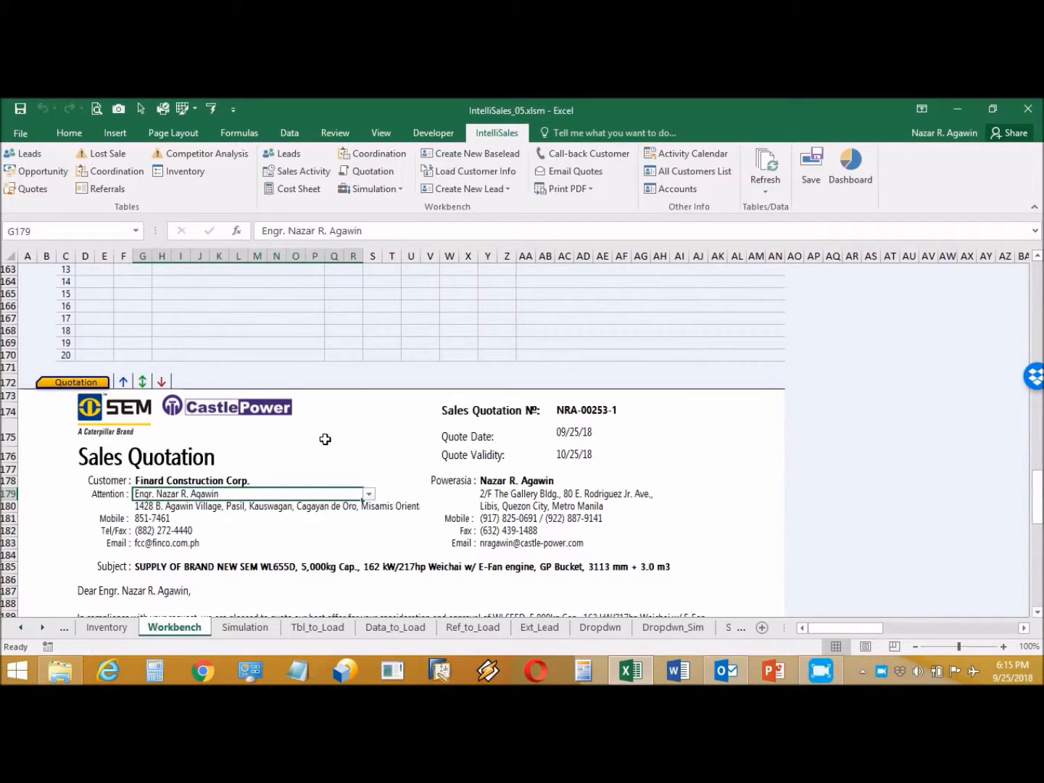
scroll(323, 439, "down", 5)
scroll(322, 442, "down", 11)
scroll(323, 441, "down", 6)
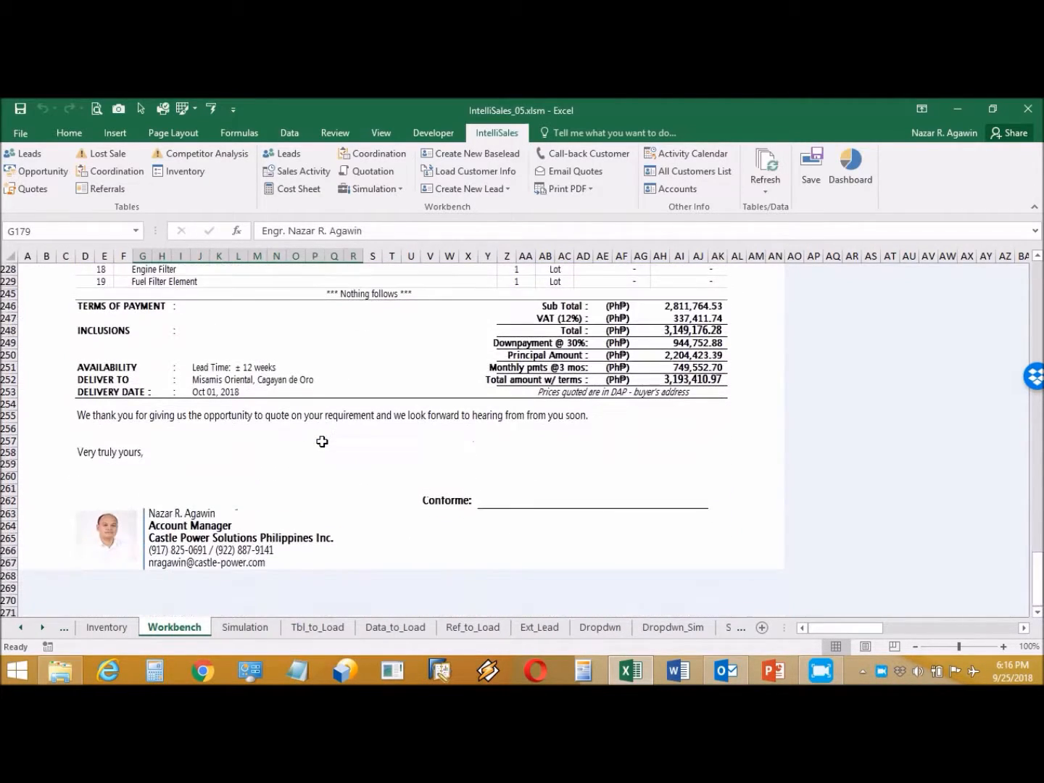
scroll(322, 440, "up", 4)
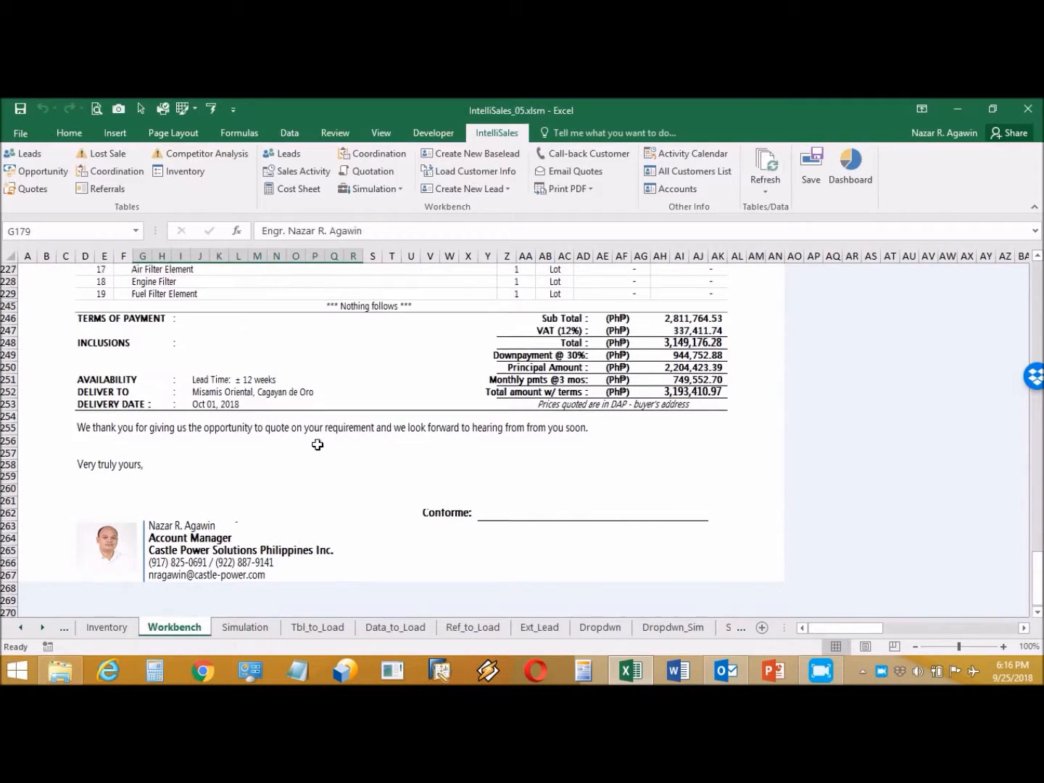
scroll(318, 445, "up", 4)
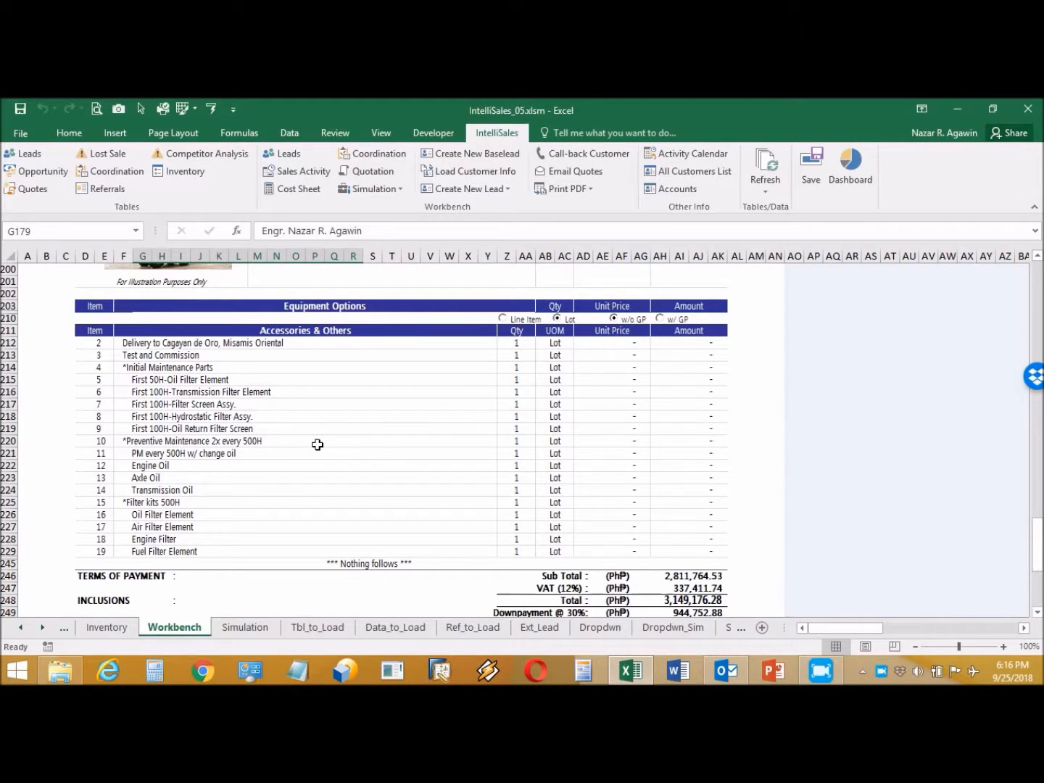
Step: Print the cost sheet to PDF from IntelliSales
left_click(176, 133)
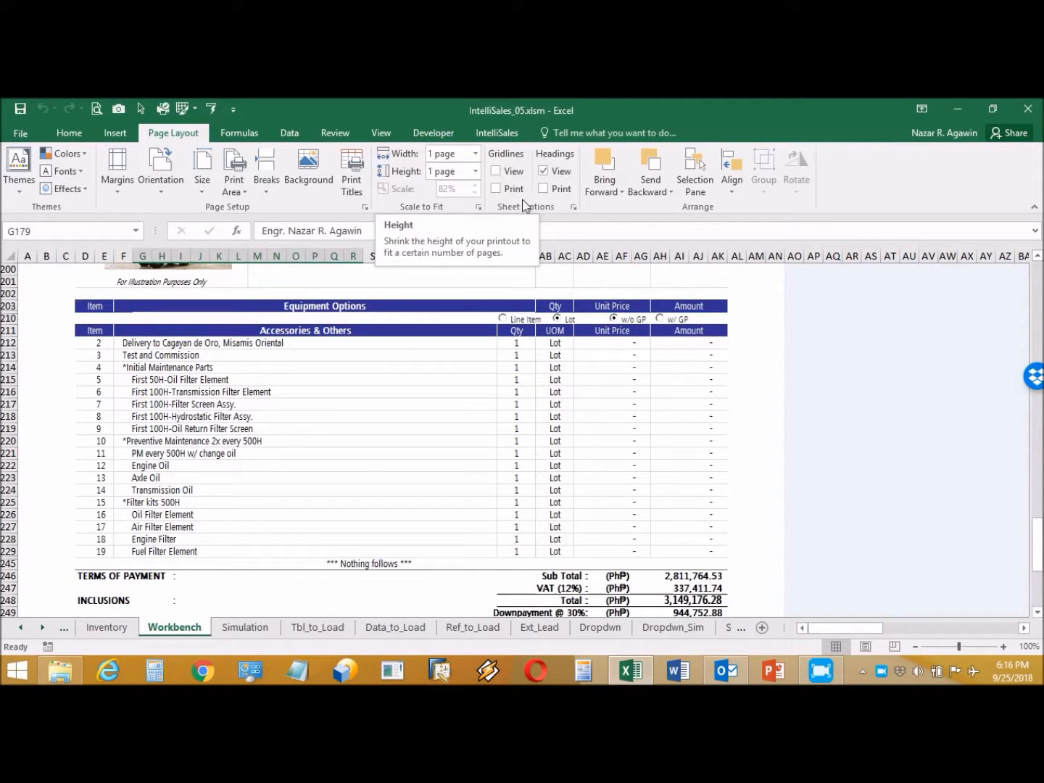
left_click(492, 133)
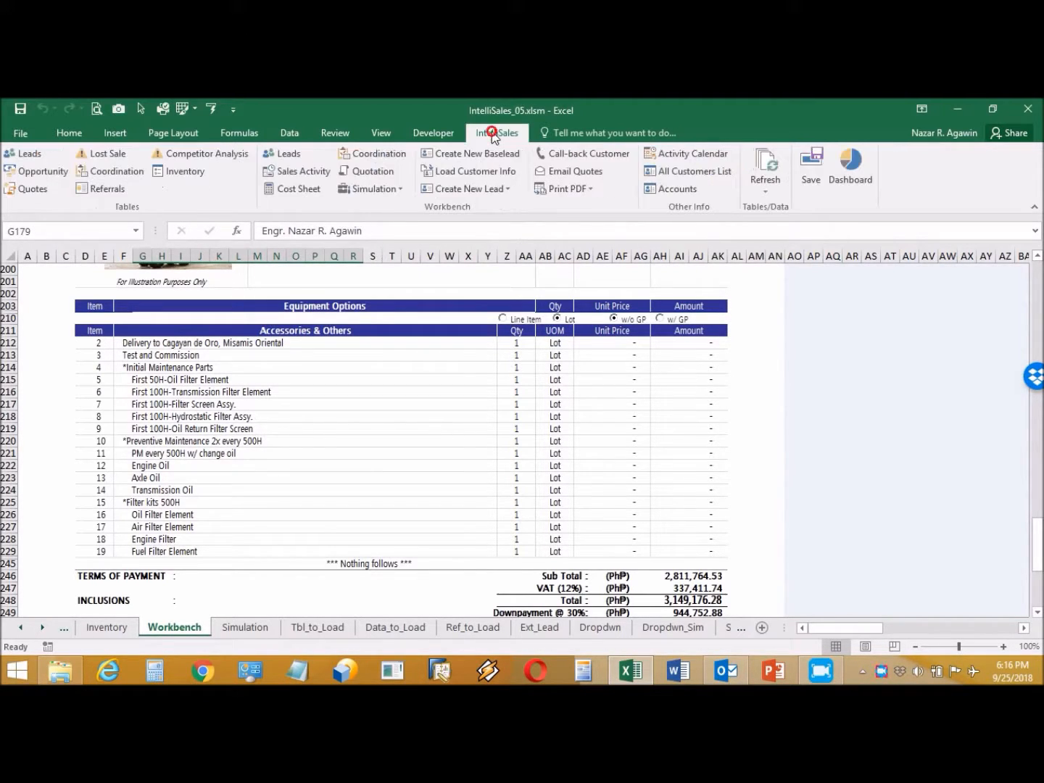
left_click(574, 189)
left_click(578, 284)
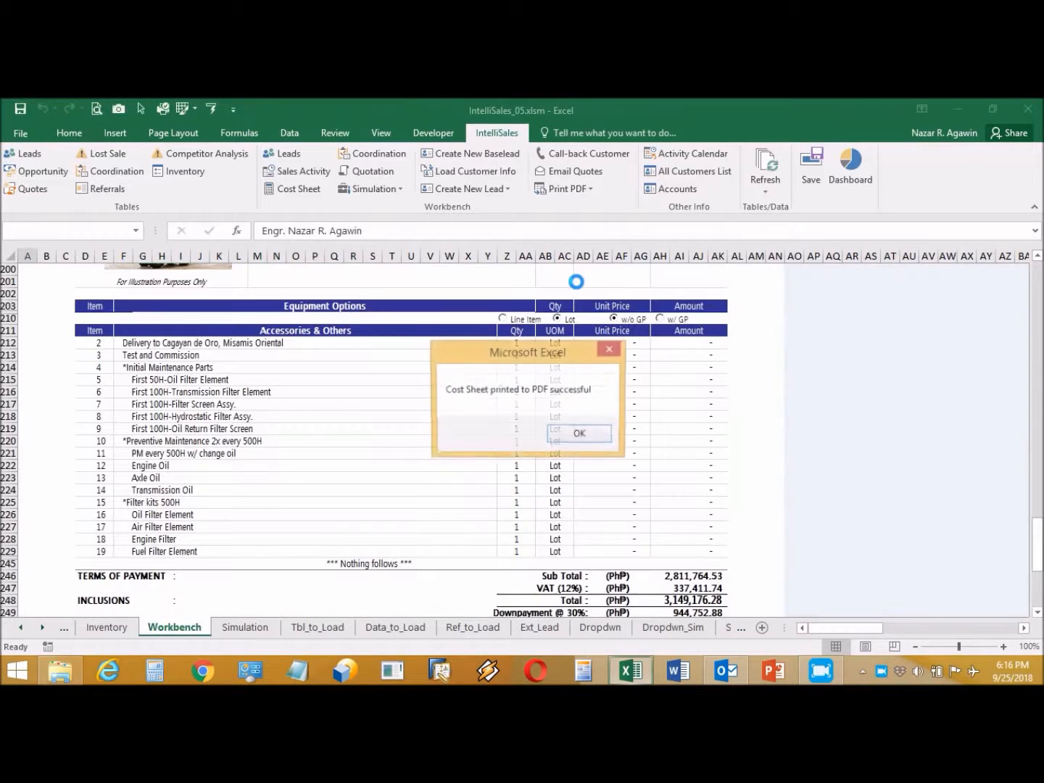
left_click(596, 434)
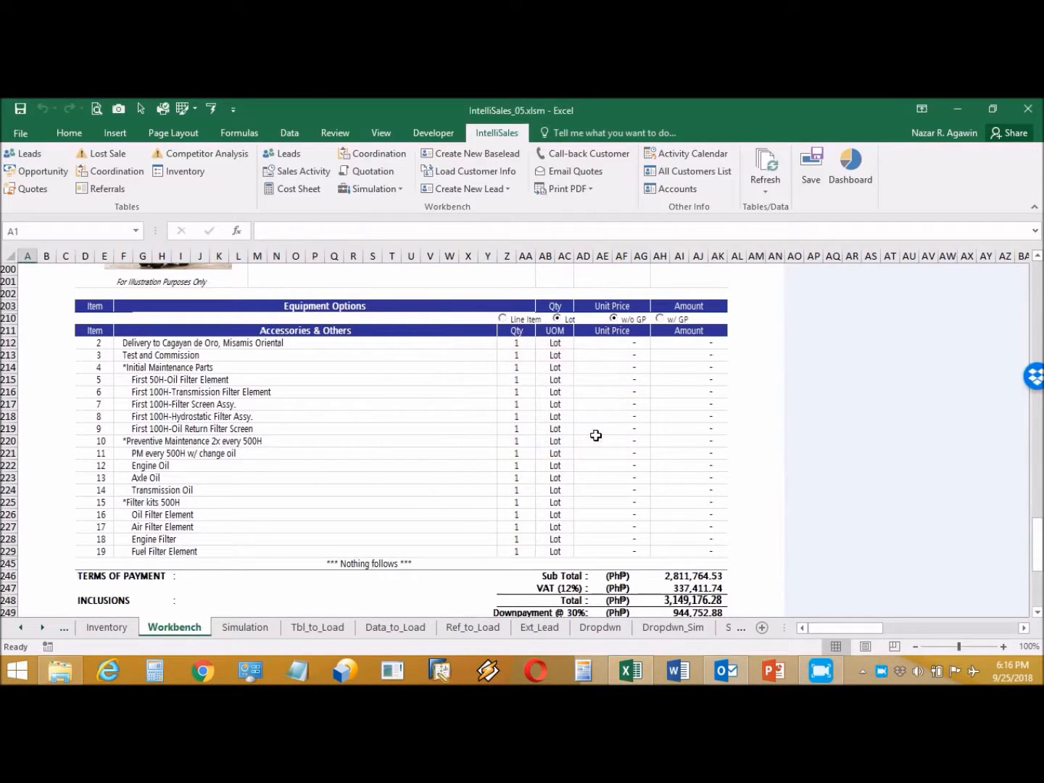
Step: Print the quotation to PDF
left_click(585, 188)
left_click(579, 301)
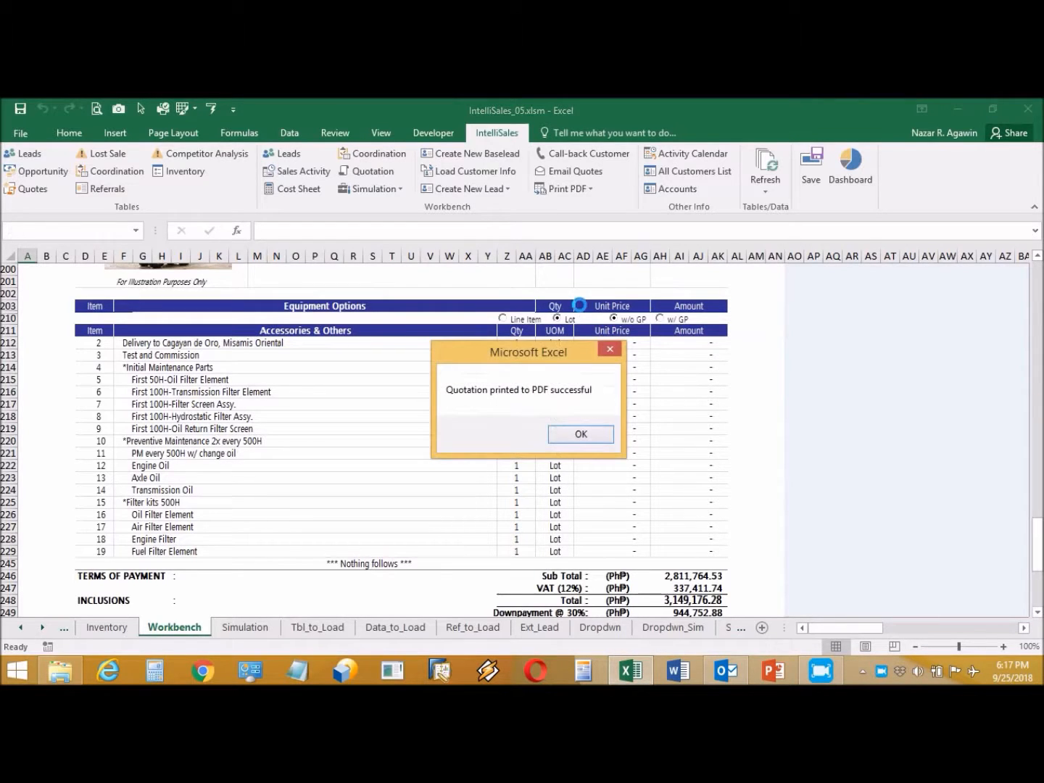
left_click(593, 436)
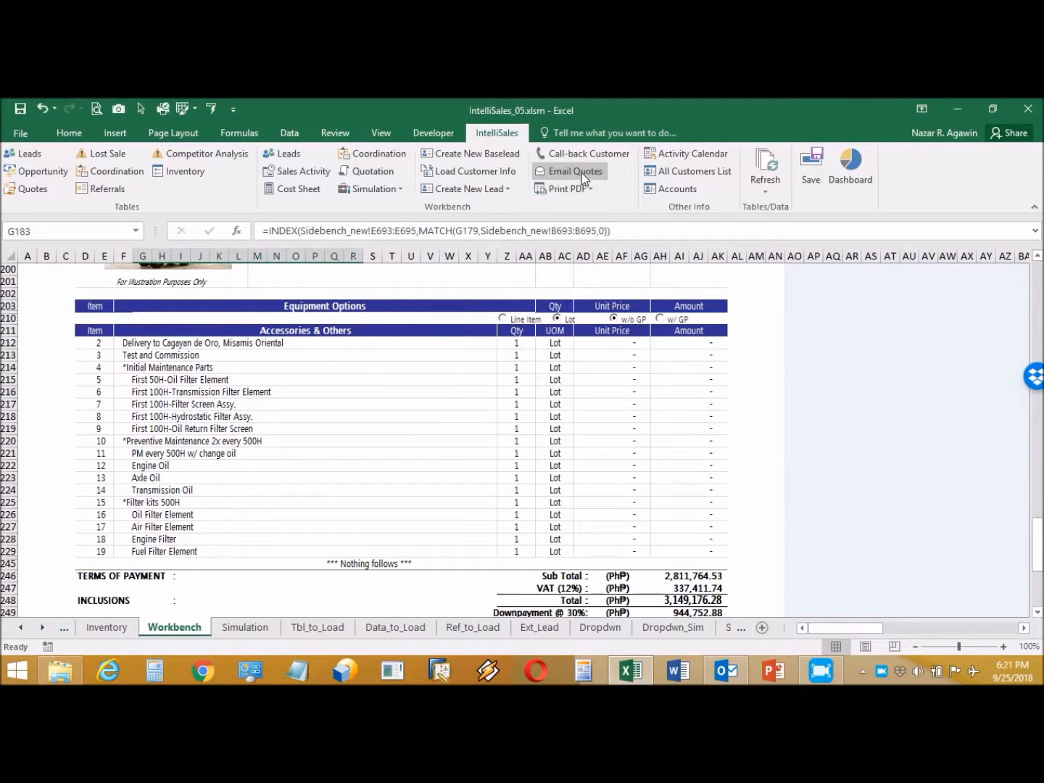
Step: Start a quotation email with the latest QU_NRA-00253-1 PDF attached
left_click(581, 173)
left_click(324, 269)
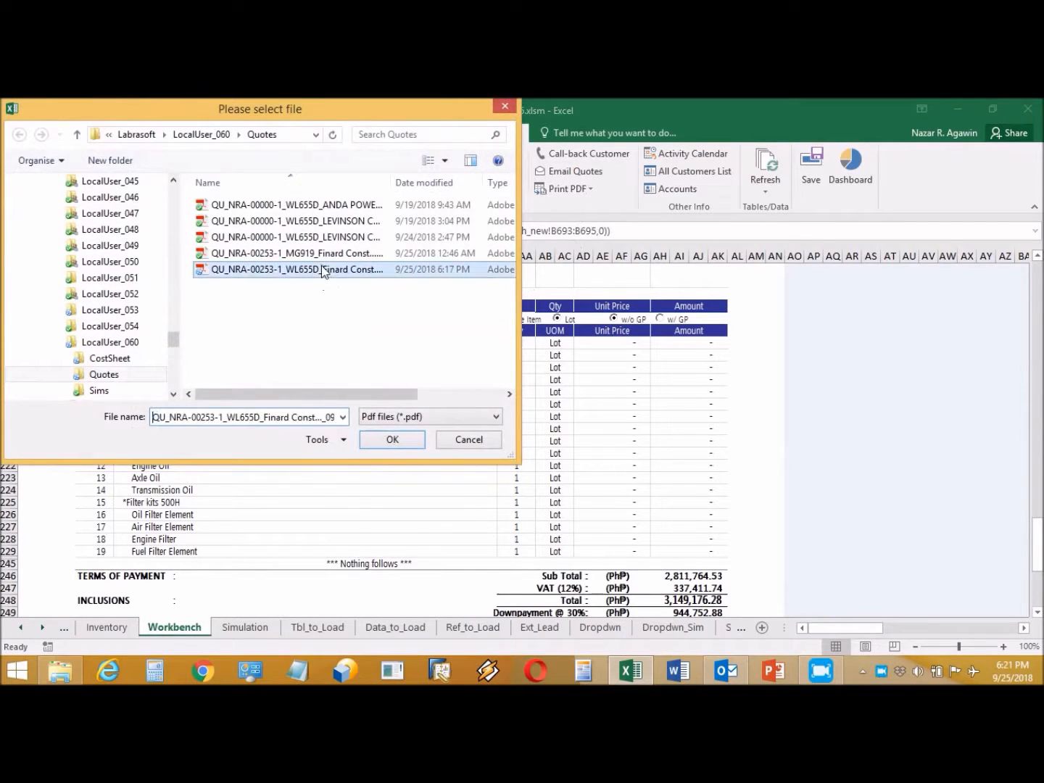
left_click(392, 440)
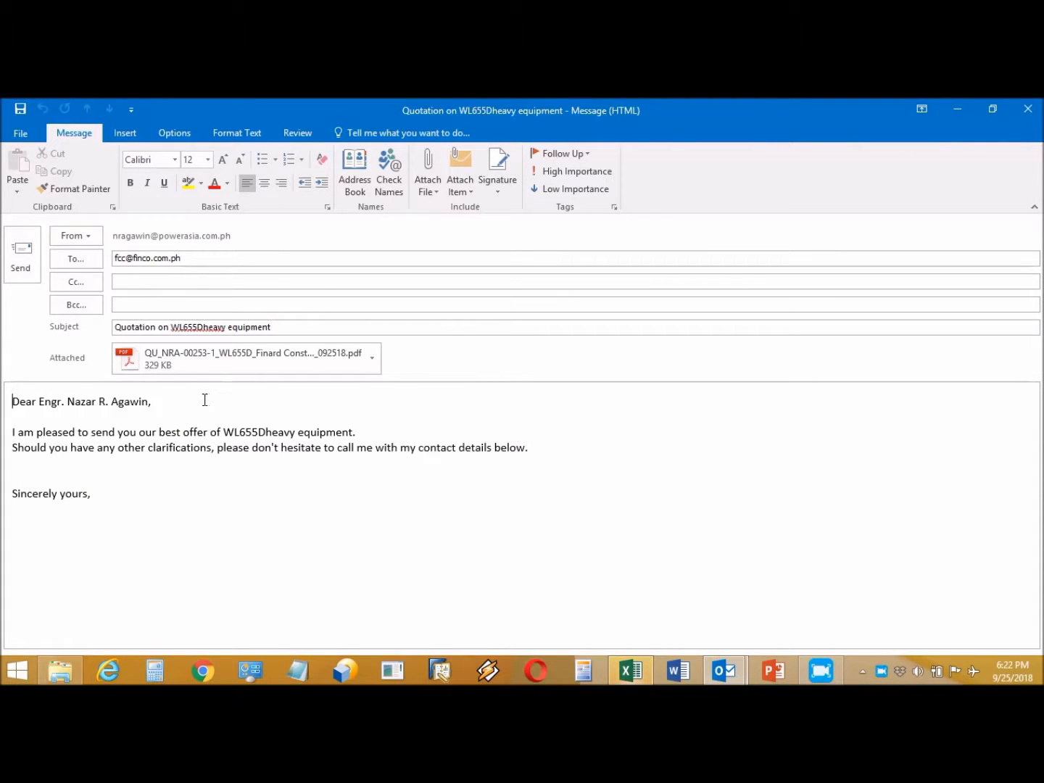
Step: Add the sender's name below 'Sincerely yours,' and send the quotation email
left_click(110, 493)
key("Return")
key("Return")
key("Return")
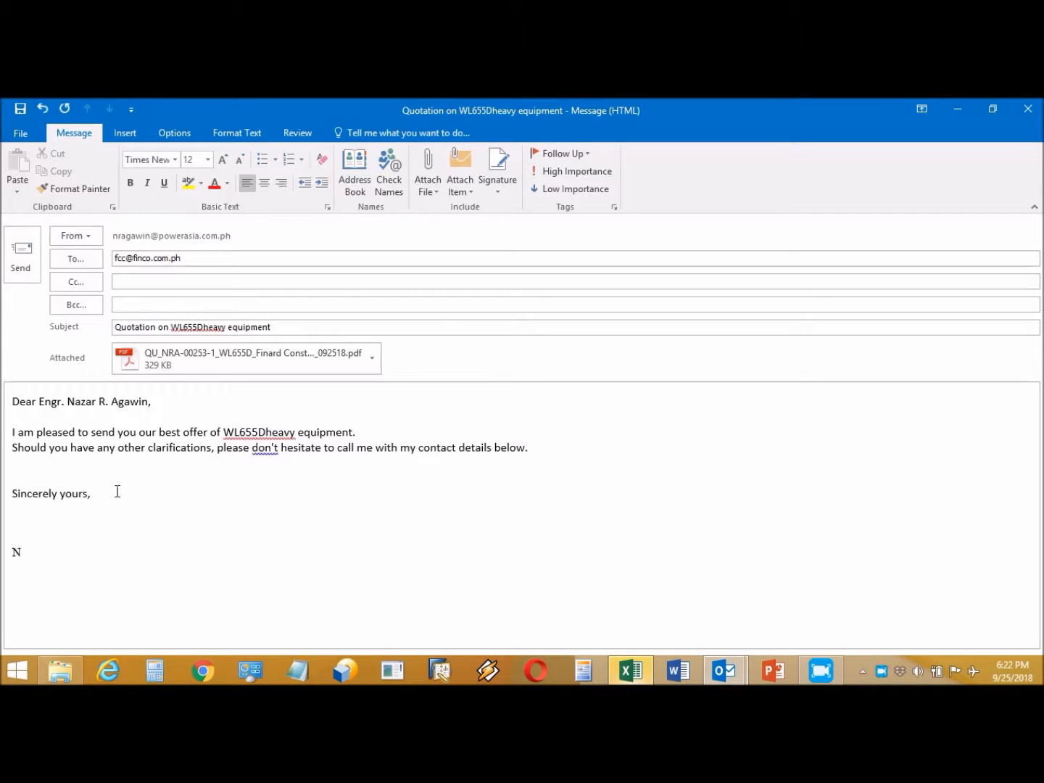
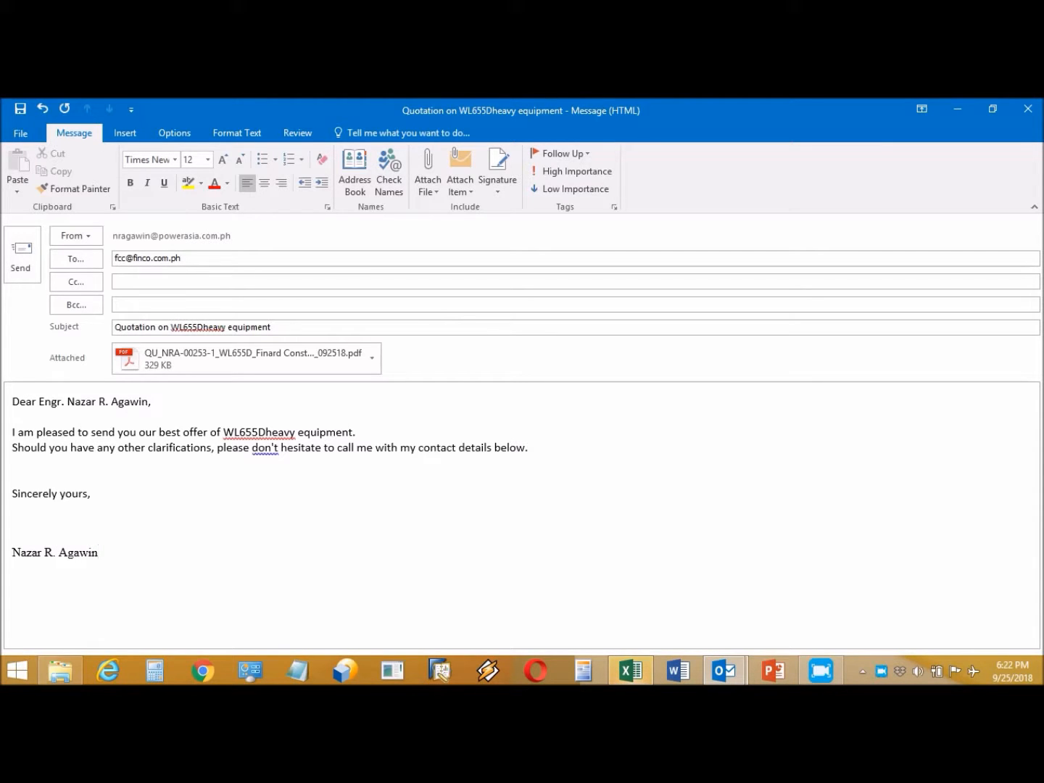
left_click(23, 253)
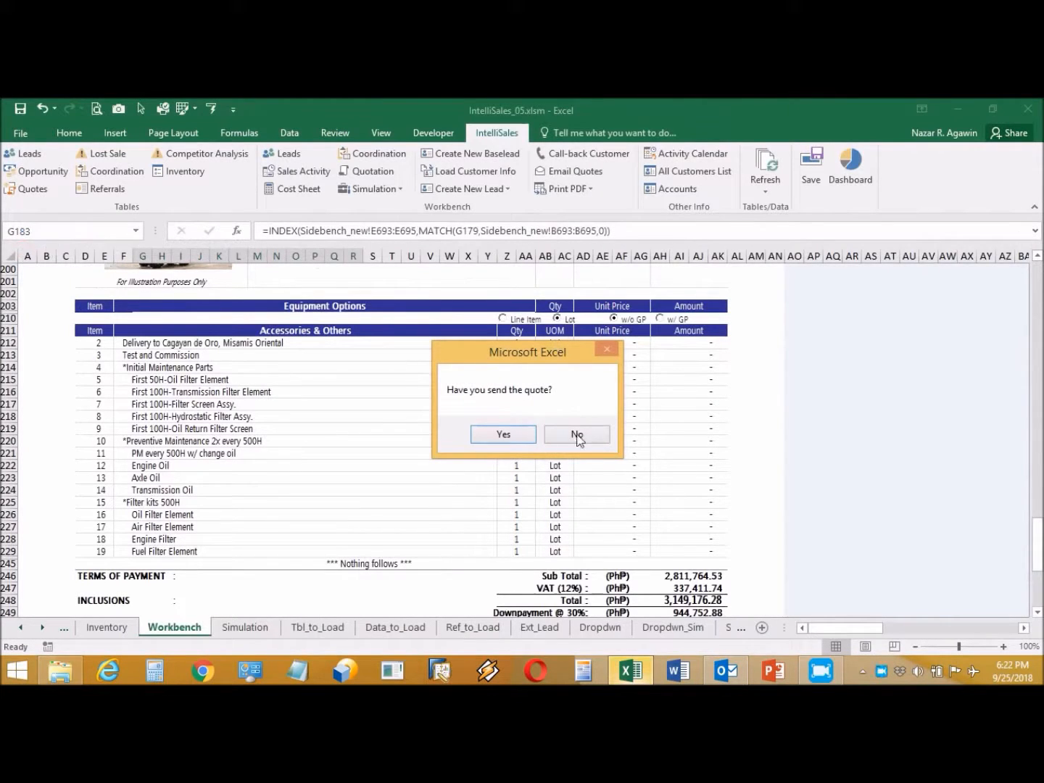
Step: Confirm the quote was sent, add new entries from row 34 of the Sales Activity log, and save it
left_click(520, 434)
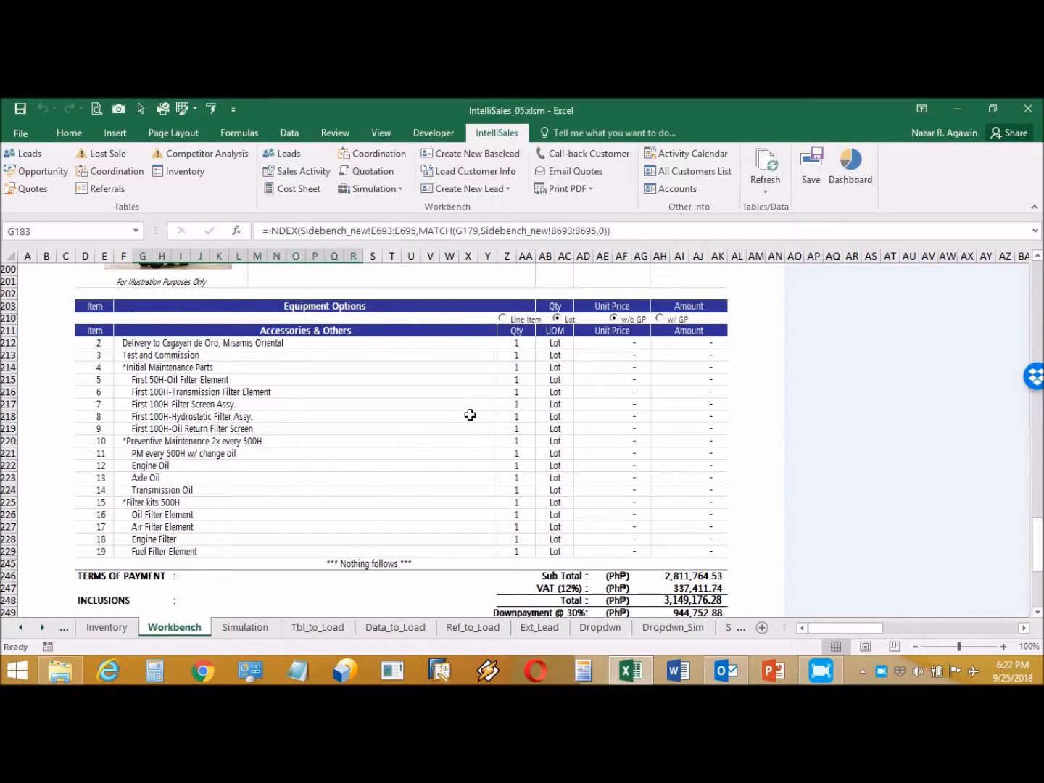
left_click(302, 172)
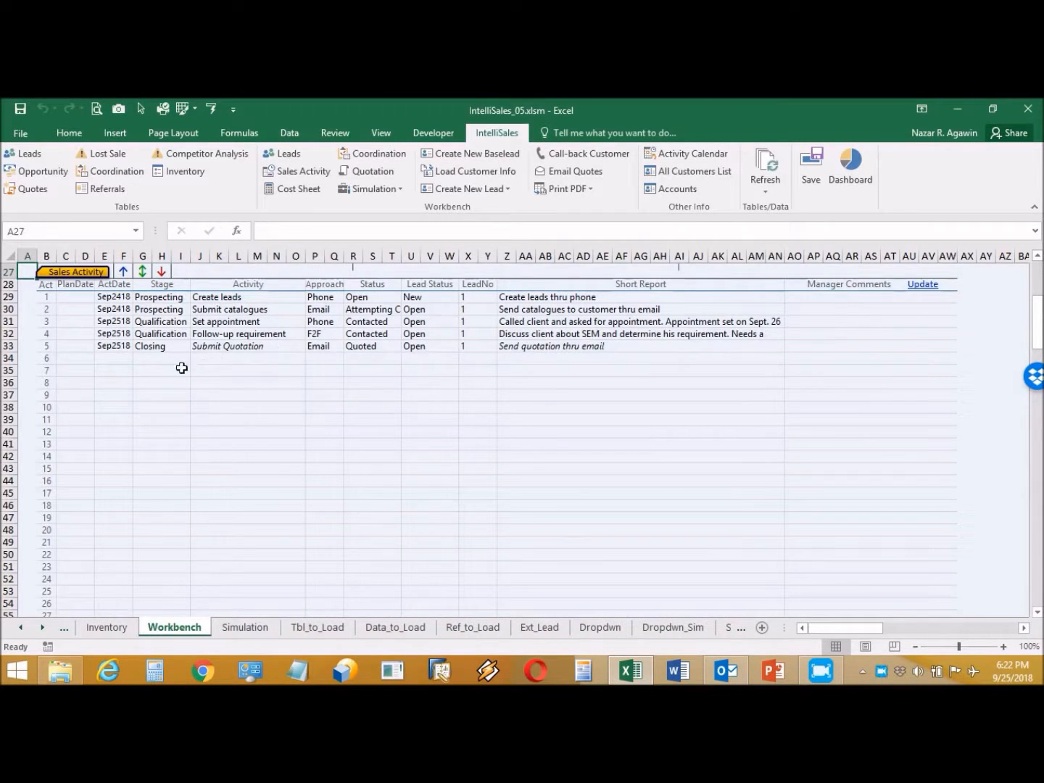
left_click(123, 358)
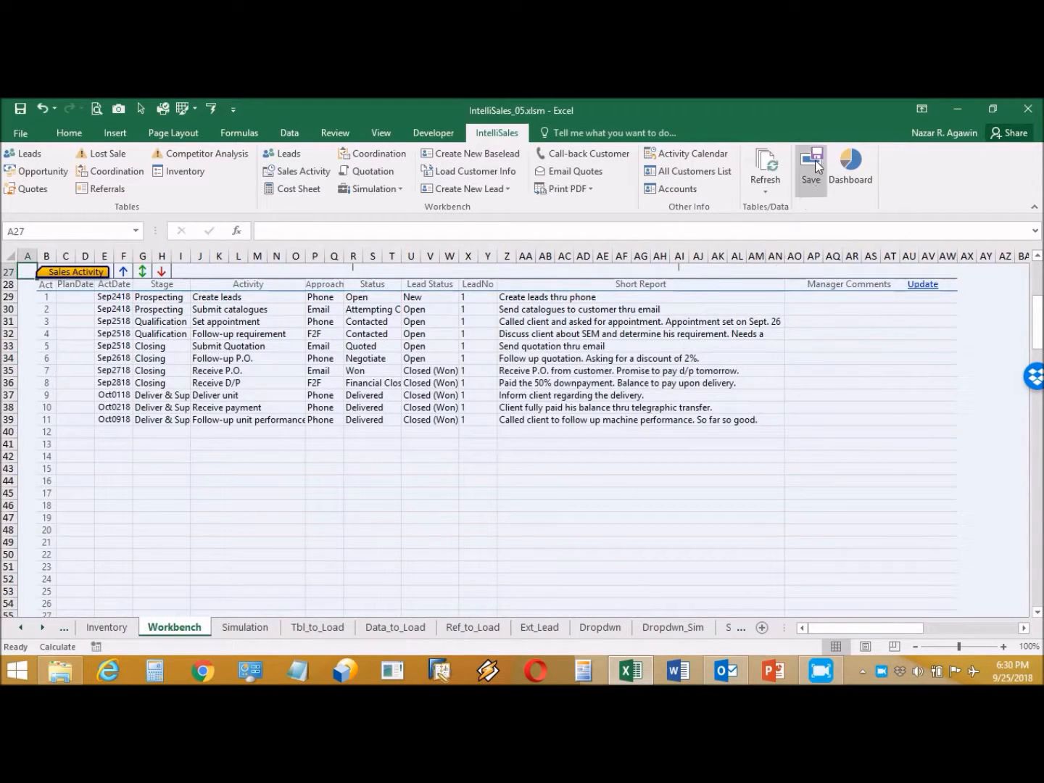
left_click(811, 174)
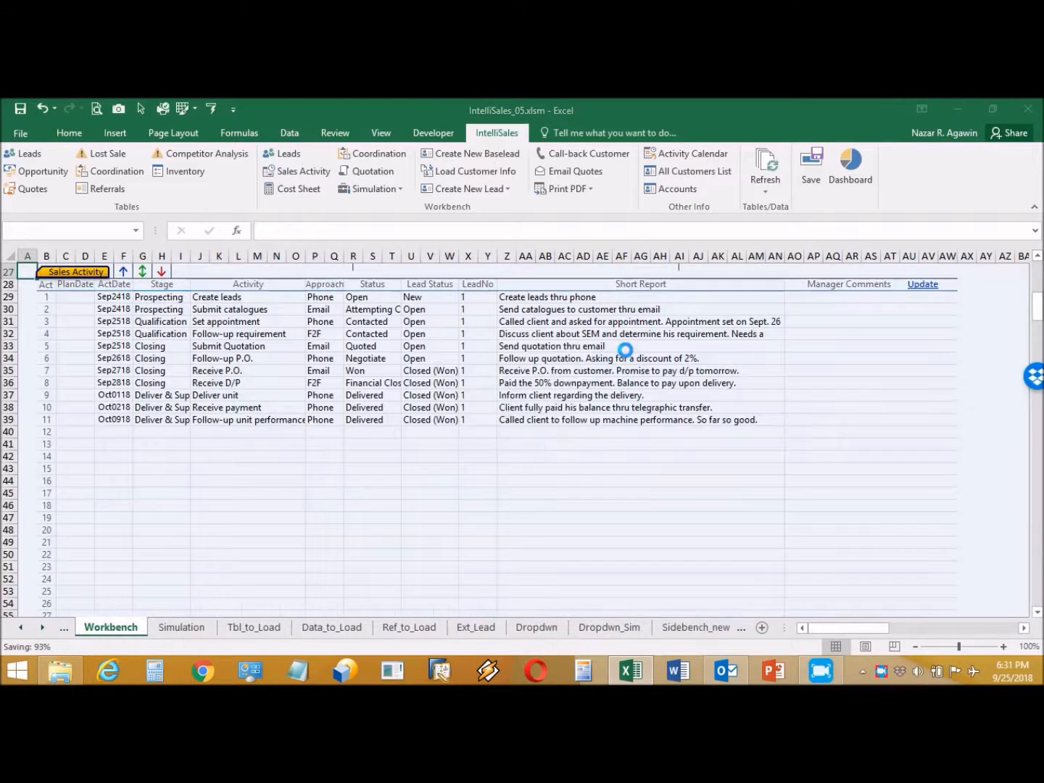
left_click(563, 436)
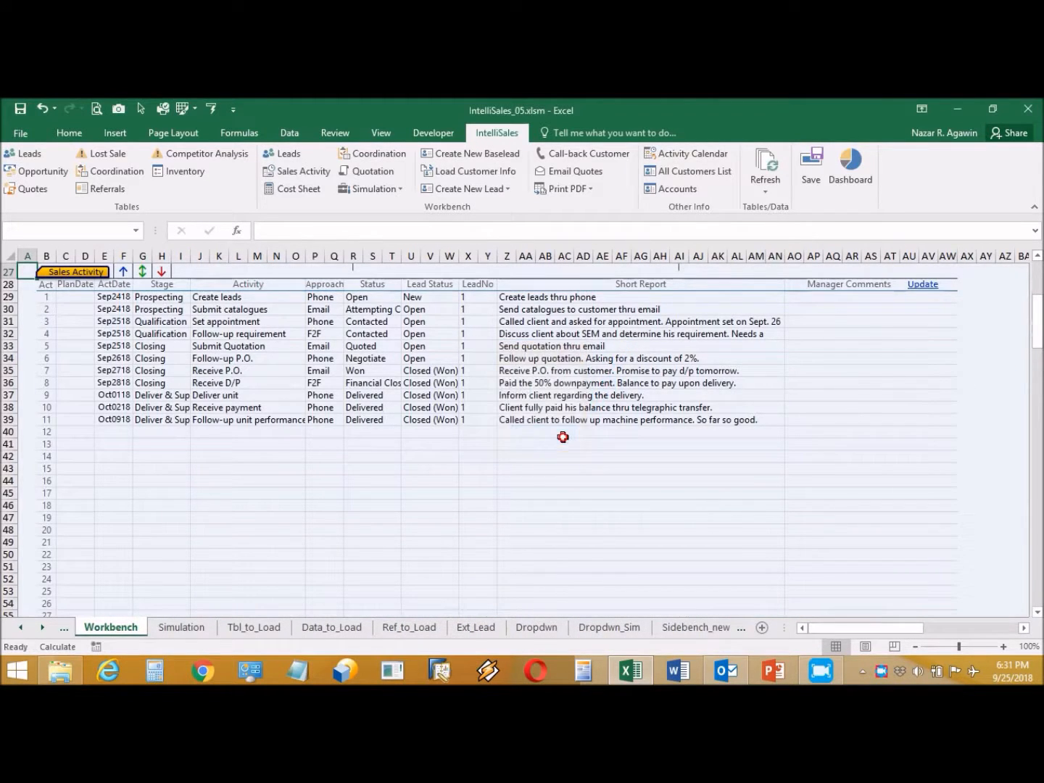